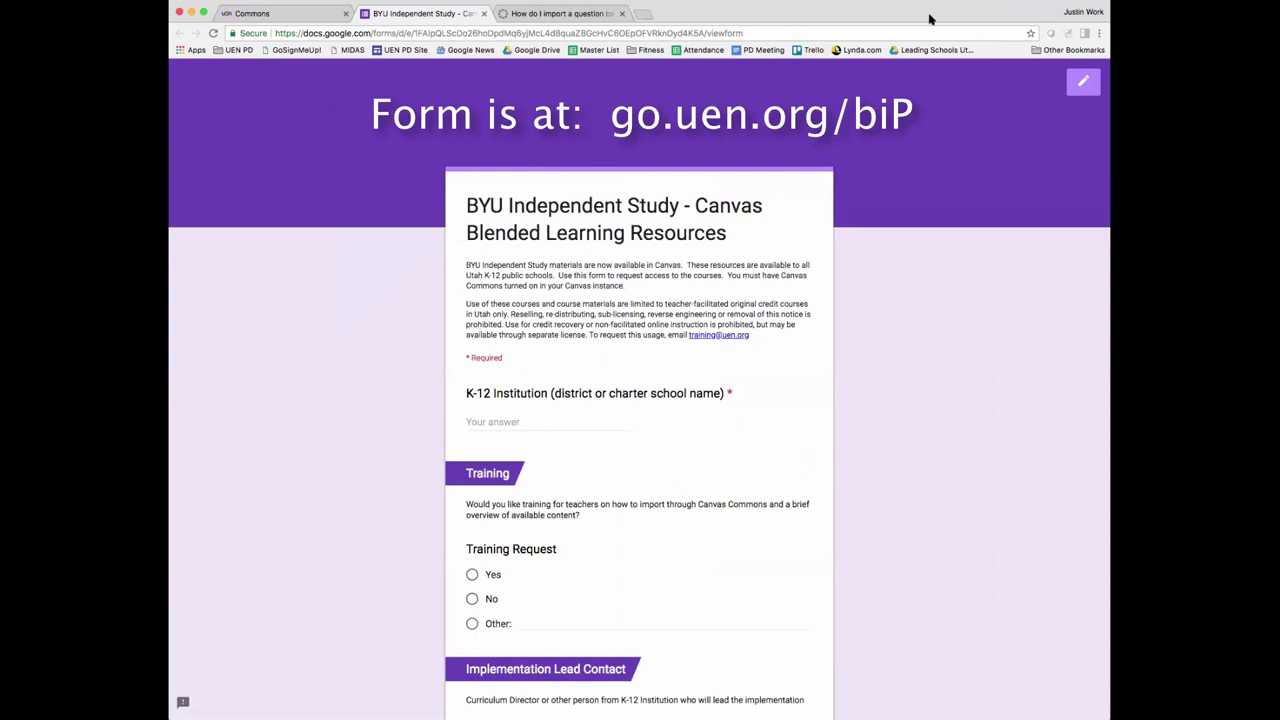
View the BYU Independent Study course request form and highlight its web address
{"action": "left_click", "coordinate": [705, 33]}
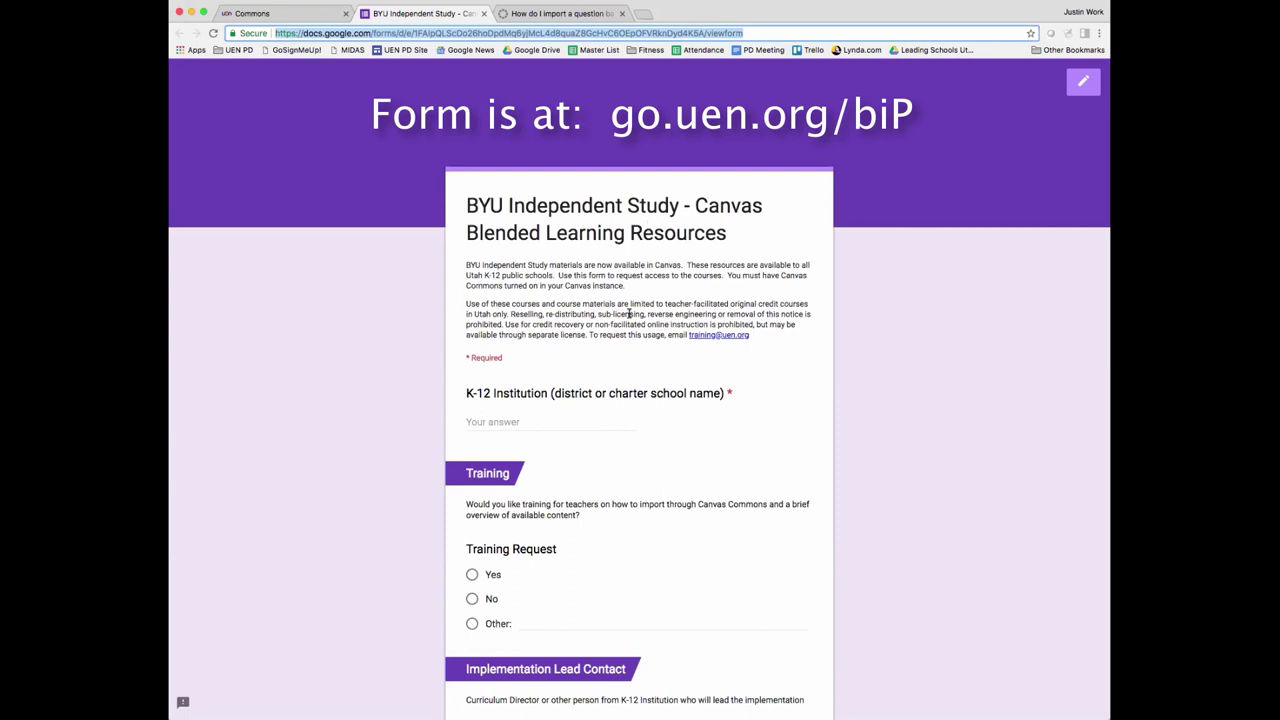
{"action": "key", "text": "super+equal"}
{"action": "key", "text": "super+equal"}
{"action": "key", "text": "super+equal"}
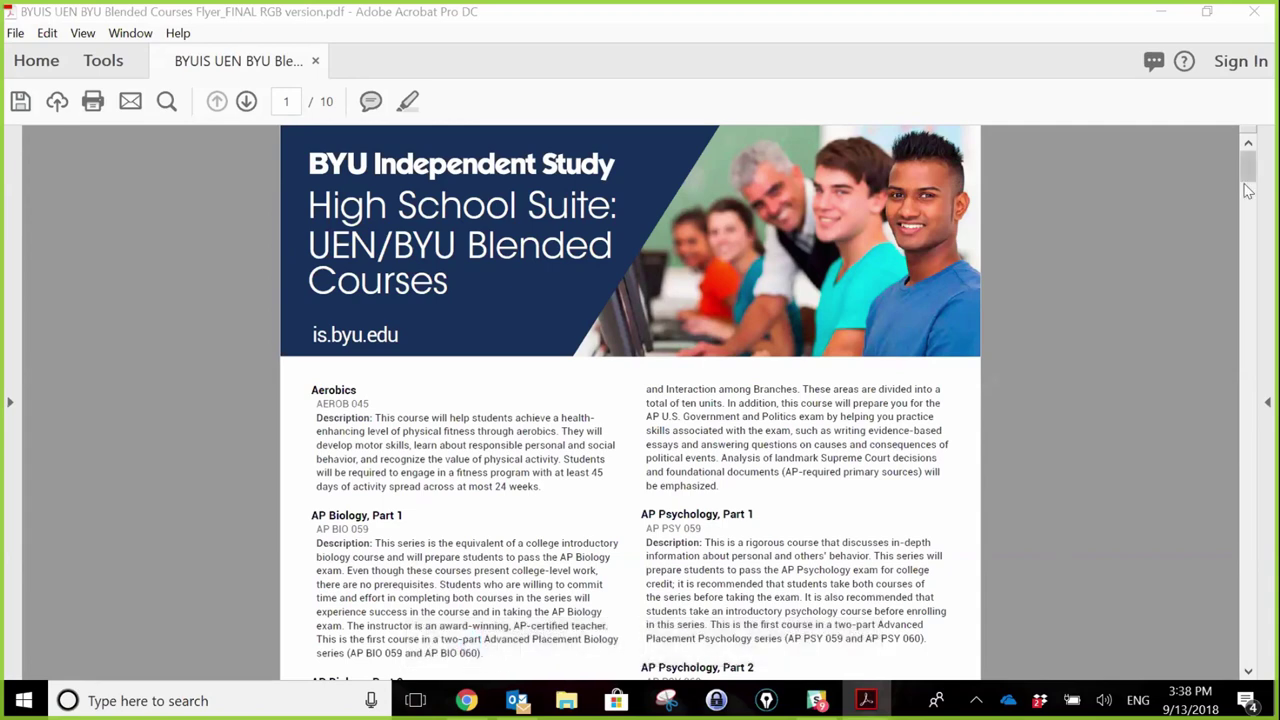
Read through the BYU blended courses flyer from Aerobics on page 1 to Weight Training on page 10, examining the available course descriptions
{"action": "scroll", "coordinate": [1245, 180], "scroll_direction": "down", "scroll_amount": 1}
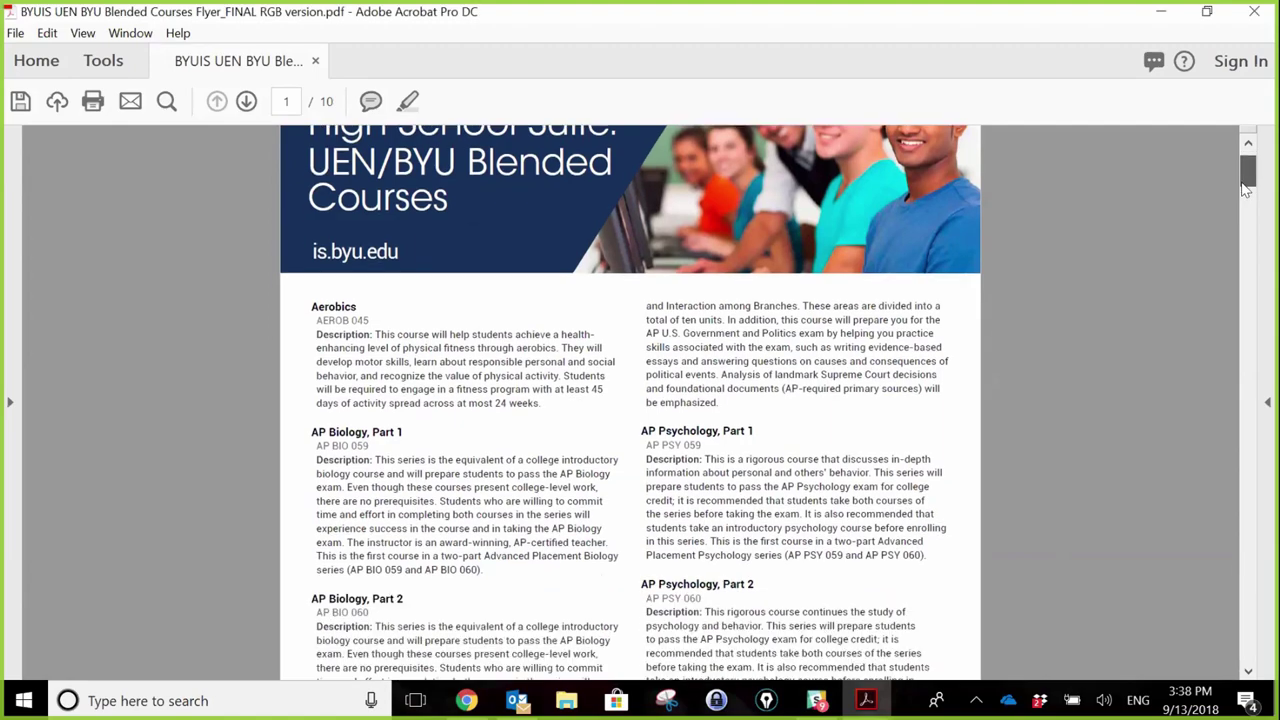
{"action": "scroll", "coordinate": [1245, 180], "scroll_direction": "down", "scroll_amount": 3}
{"action": "scroll", "coordinate": [1245, 205], "scroll_direction": "down", "scroll_amount": 4}
{"action": "scroll", "coordinate": [1245, 213], "scroll_direction": "down", "scroll_amount": 2}
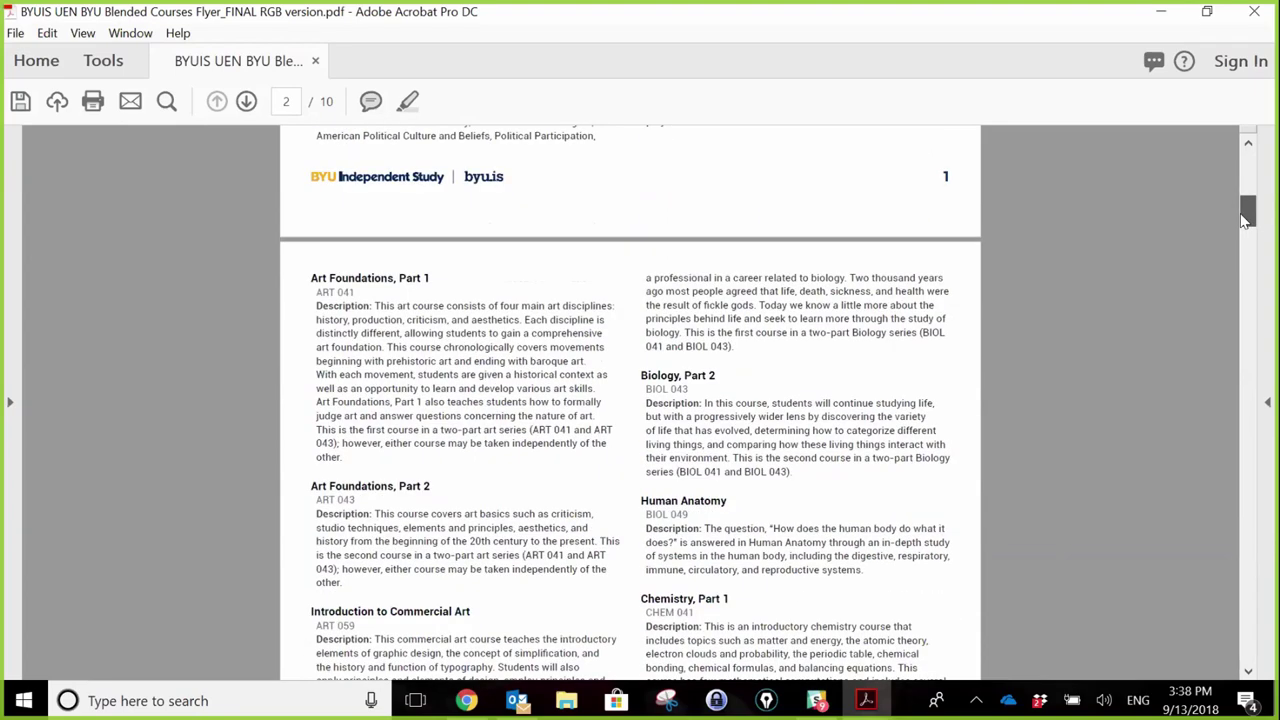
{"action": "scroll", "coordinate": [1245, 220], "scroll_direction": "down", "scroll_amount": 4}
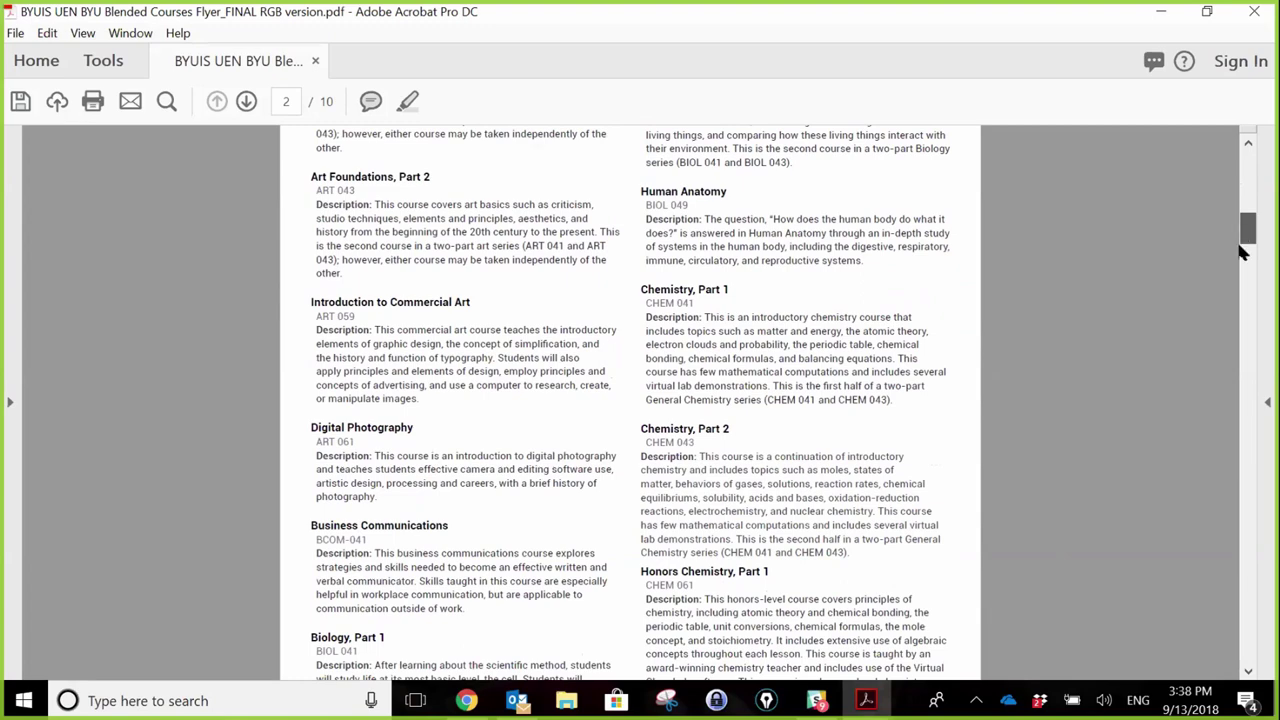
{"action": "scroll", "coordinate": [1242, 235], "scroll_direction": "down", "scroll_amount": 5}
{"action": "left_click_drag", "start_coordinate": [1245, 263], "coordinate": [1246, 327]}
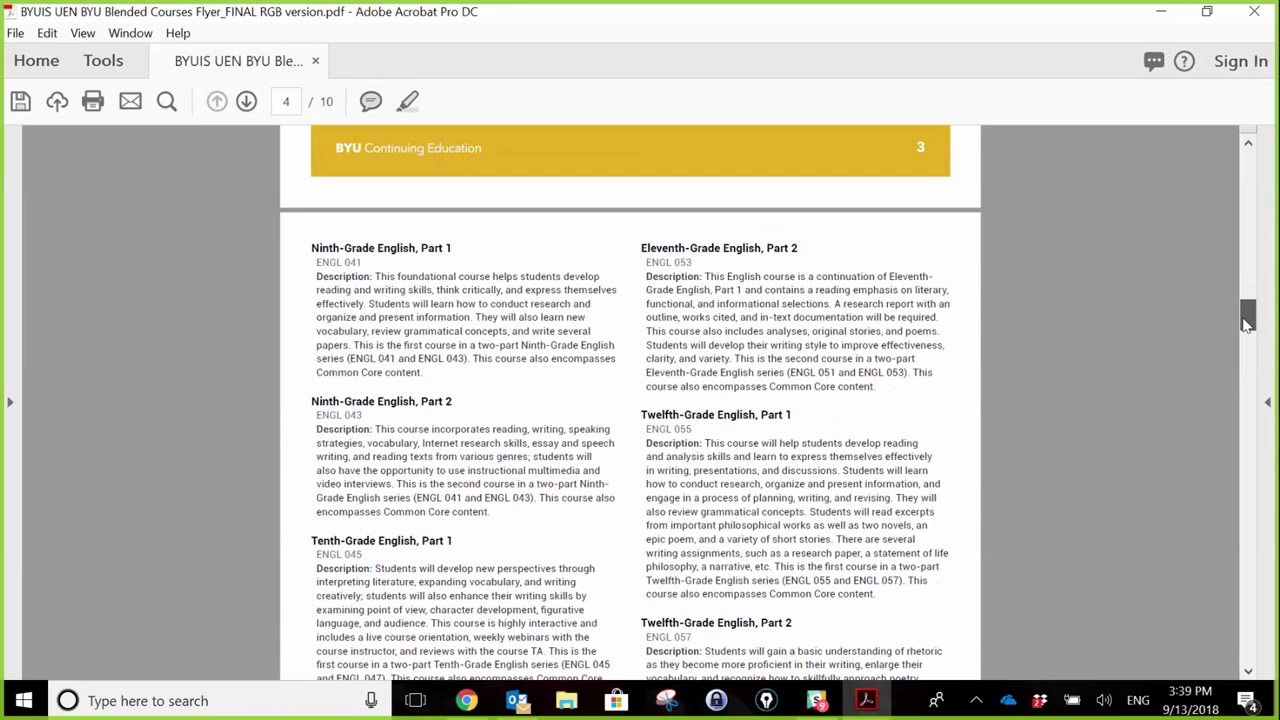
{"action": "left_click_drag", "start_coordinate": [1246, 323], "coordinate": [1246, 328]}
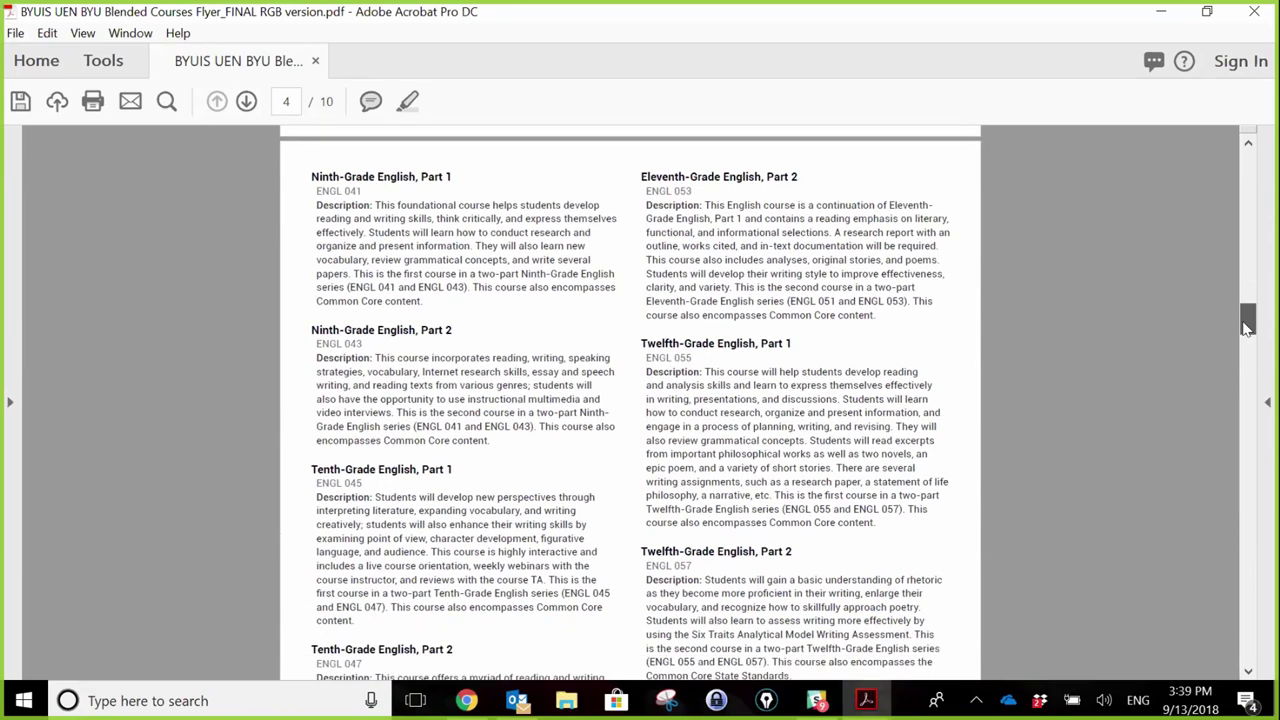
{"action": "left_click_drag", "start_coordinate": [1246, 328], "coordinate": [1246, 334]}
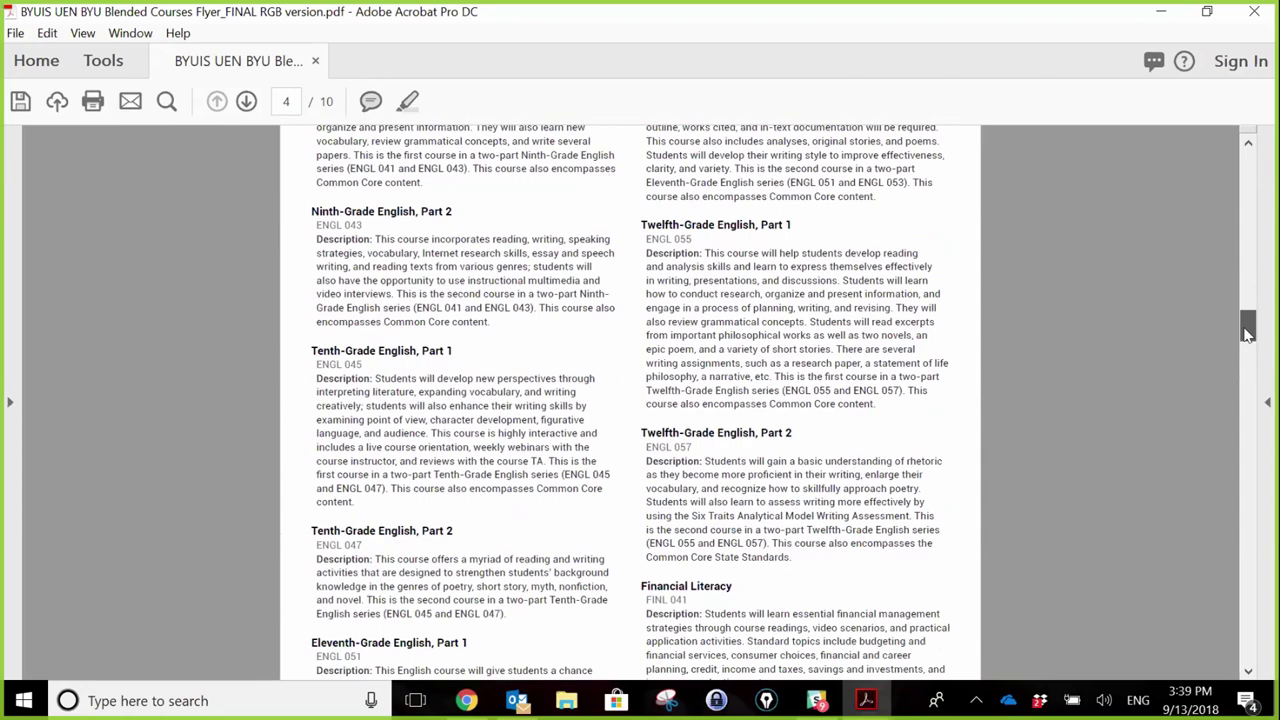
{"action": "left_click_drag", "start_coordinate": [1246, 334], "coordinate": [1248, 383]}
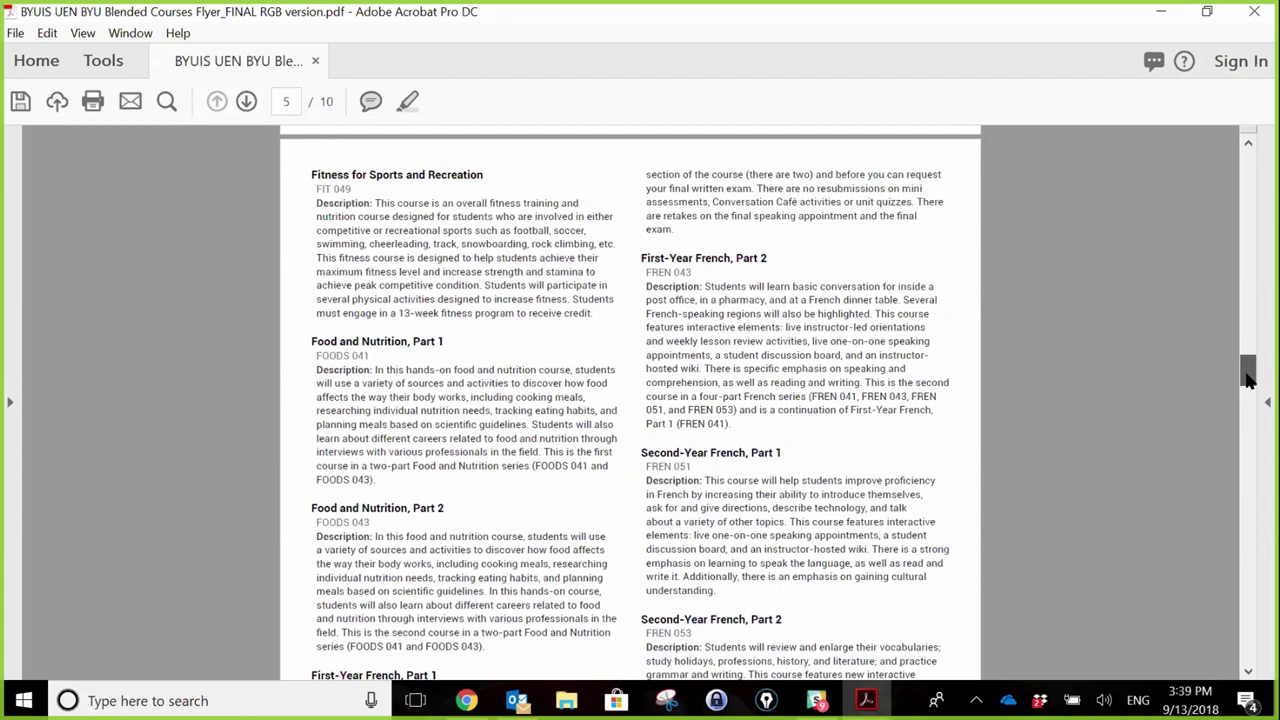
{"action": "left_click_drag", "start_coordinate": [1248, 379], "coordinate": [1248, 380]}
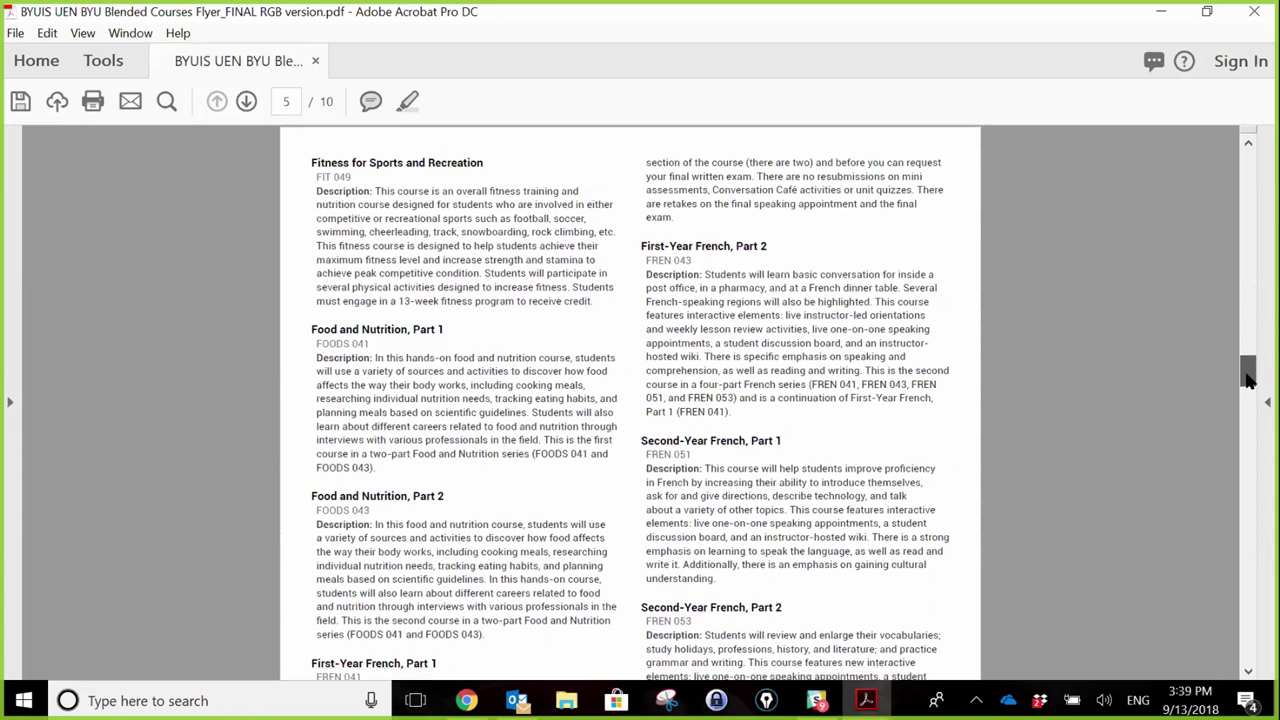
{"action": "left_click_drag", "start_coordinate": [1248, 379], "coordinate": [1245, 430]}
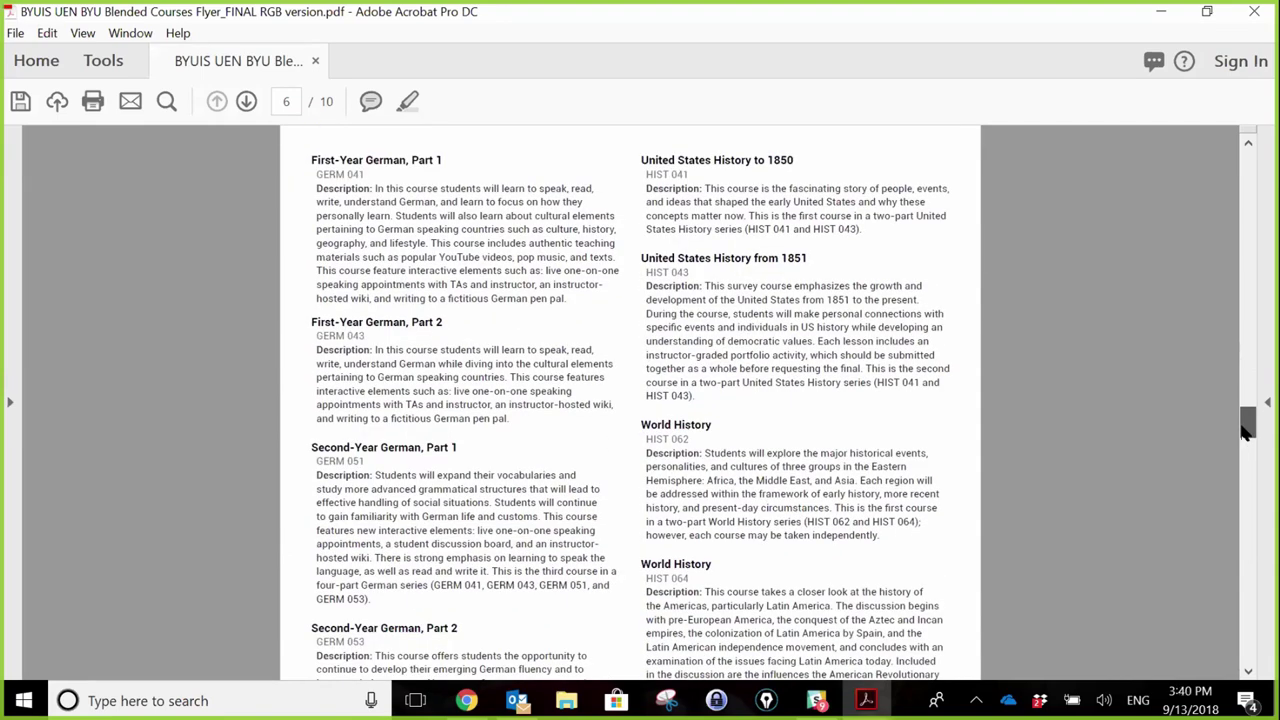
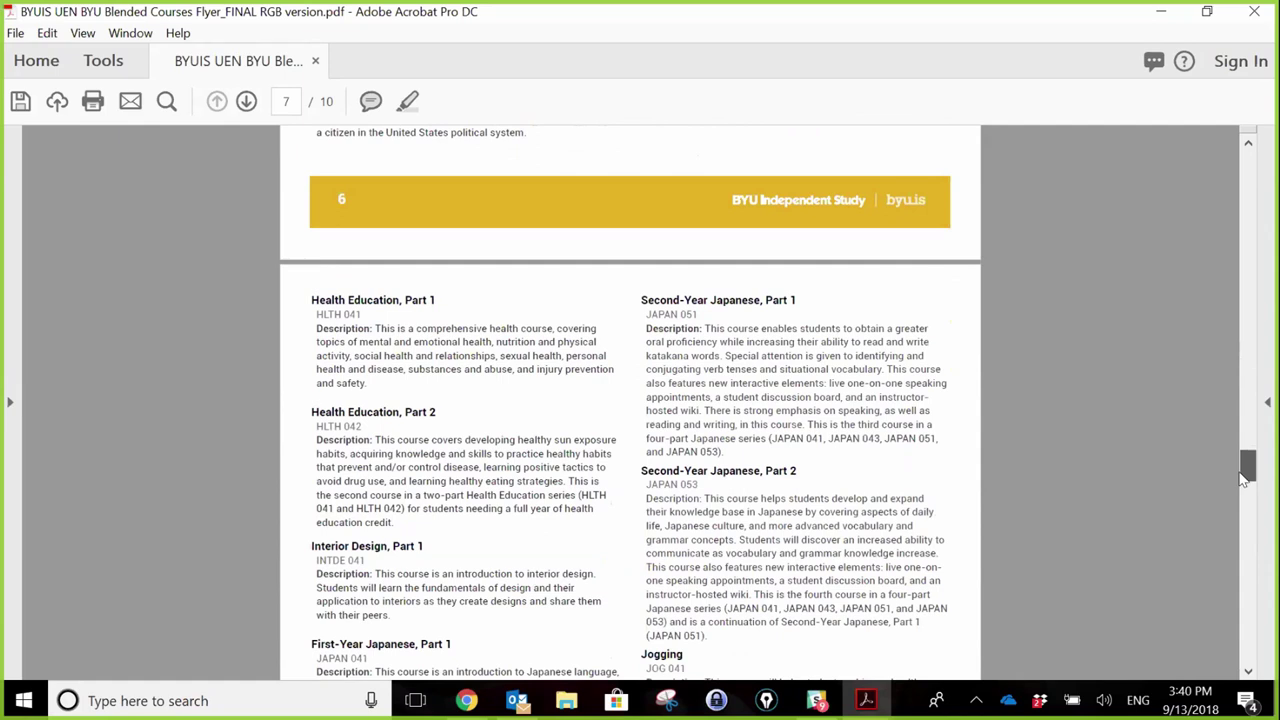
{"action": "scroll", "coordinate": [1243, 478], "scroll_direction": "down", "scroll_amount": 1}
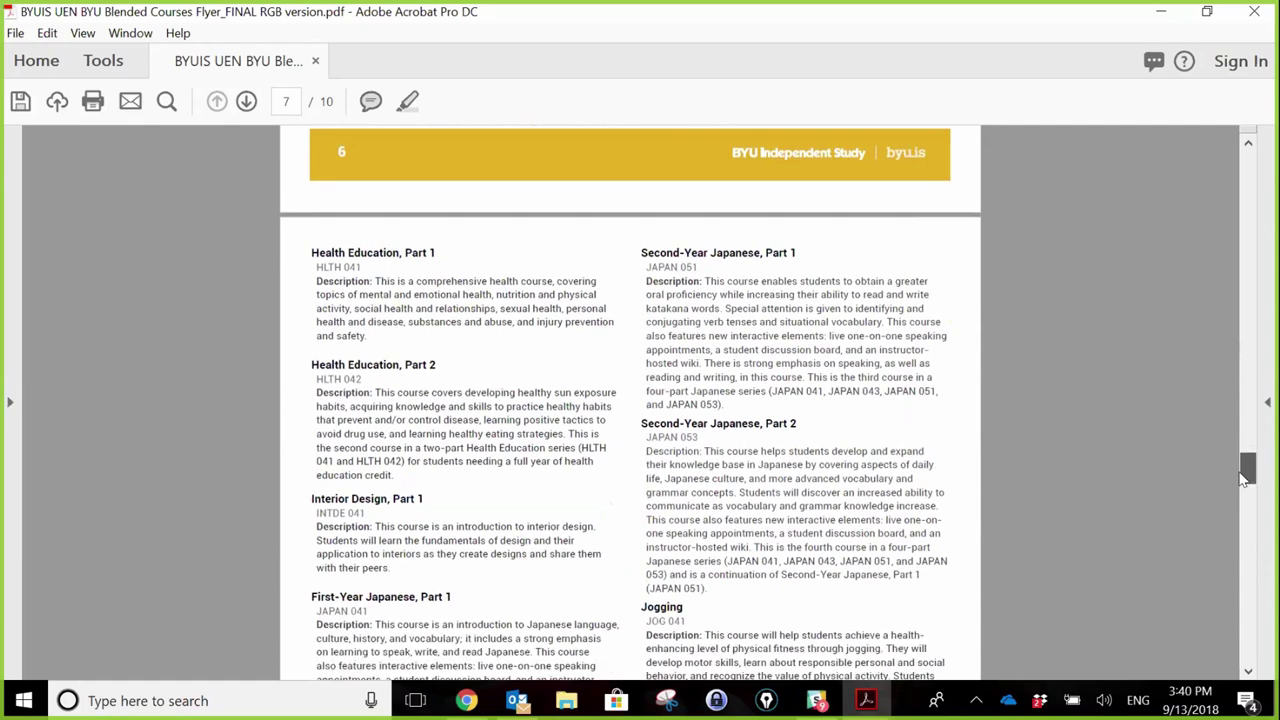
{"action": "scroll", "coordinate": [1243, 478], "scroll_direction": "down", "scroll_amount": 2}
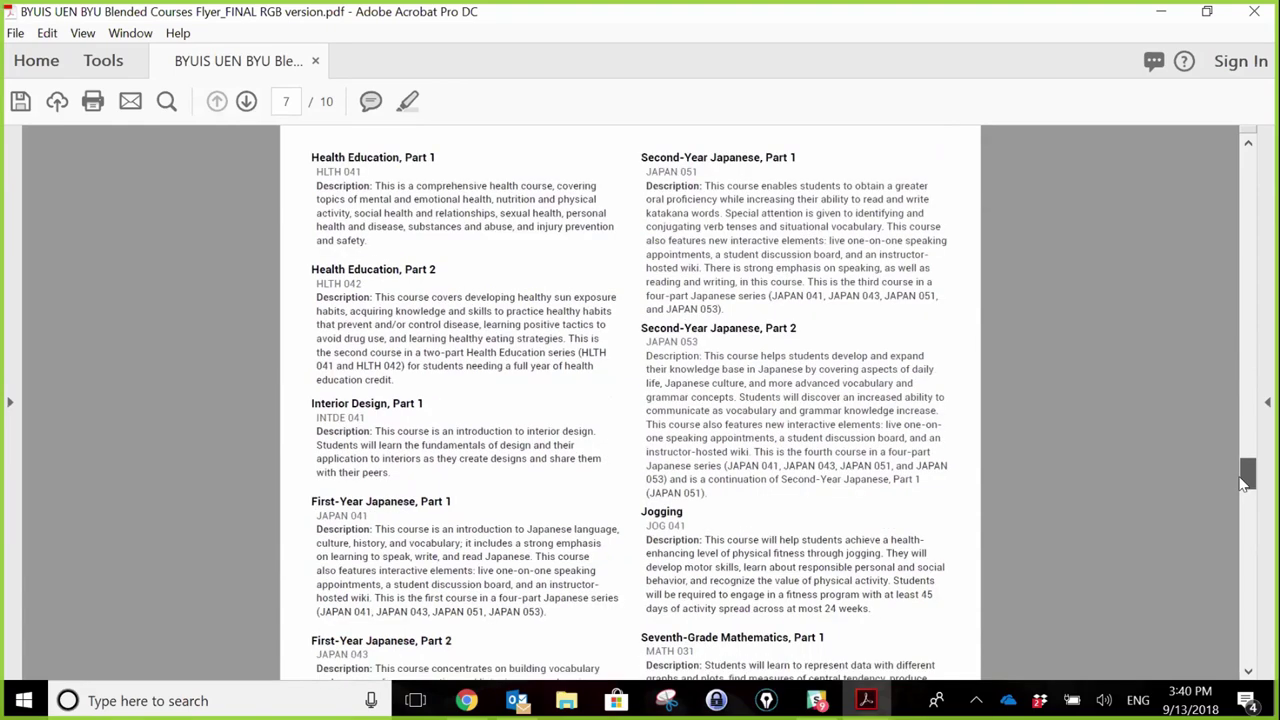
{"action": "scroll", "coordinate": [1243, 483], "scroll_direction": "down", "scroll_amount": 3}
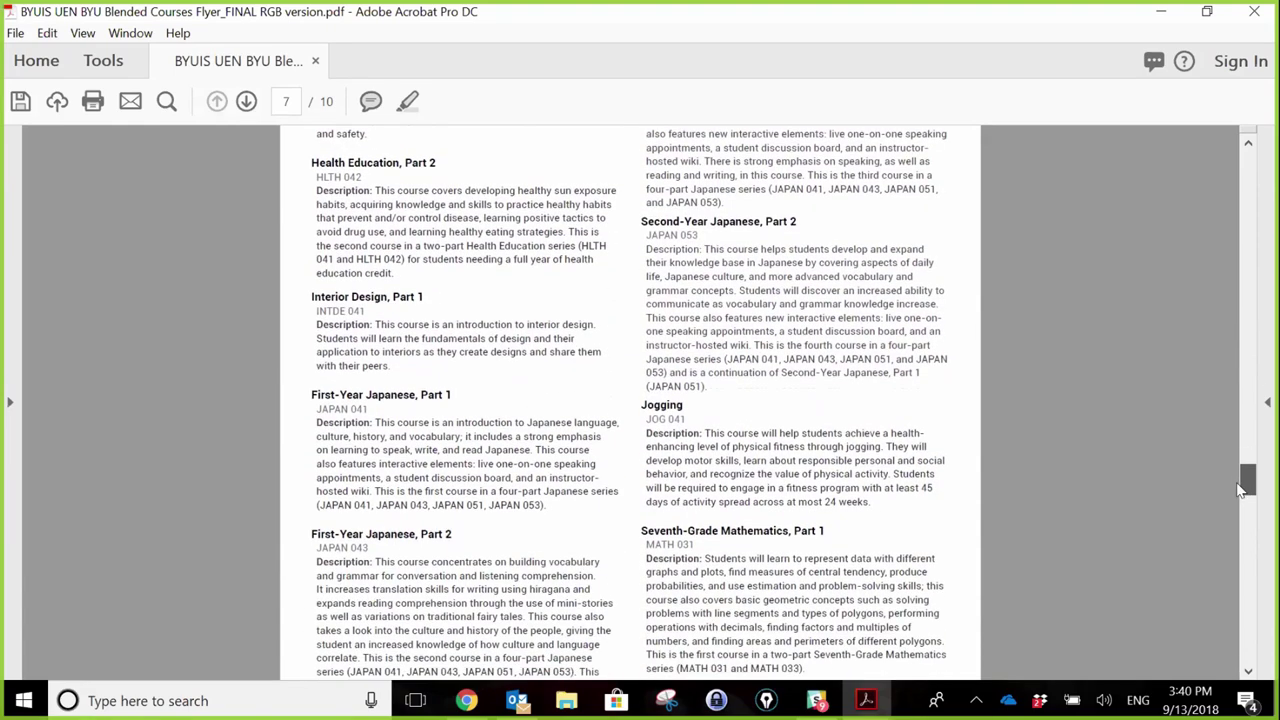
{"action": "scroll", "coordinate": [1240, 490], "scroll_direction": "down", "scroll_amount": 2}
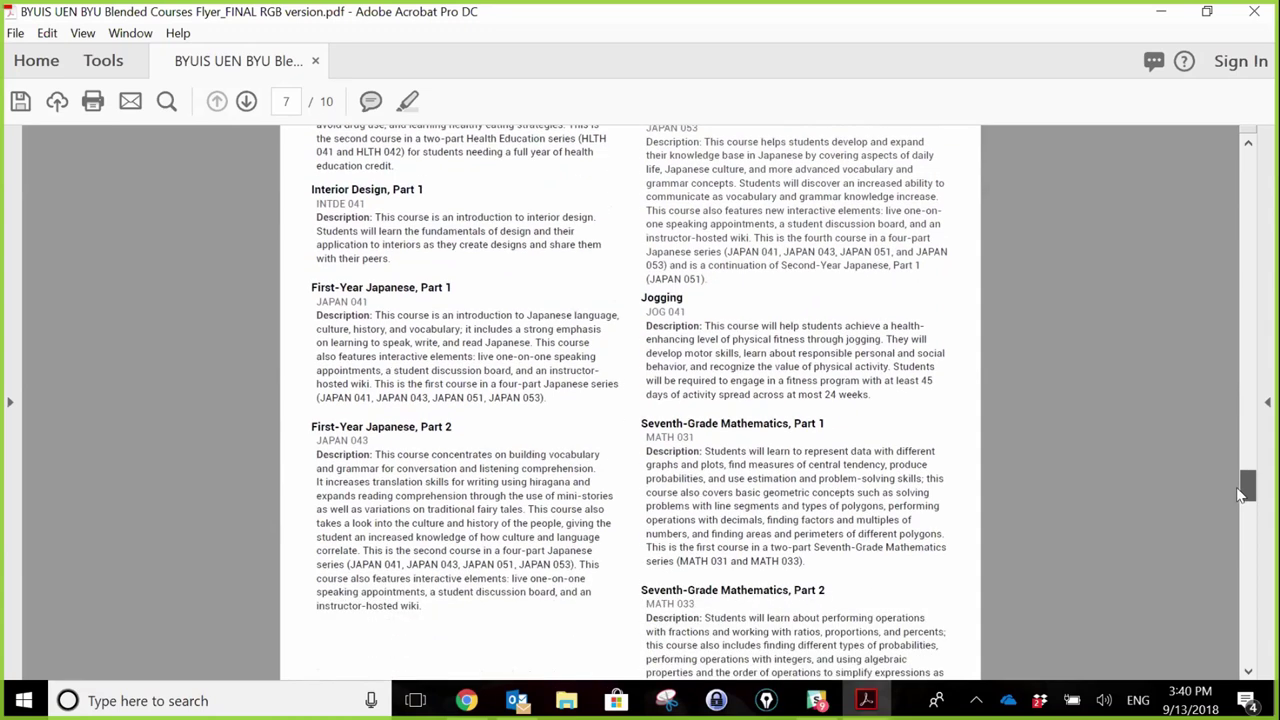
{"action": "left_click_drag", "start_coordinate": [1240, 494], "coordinate": [1240, 500]}
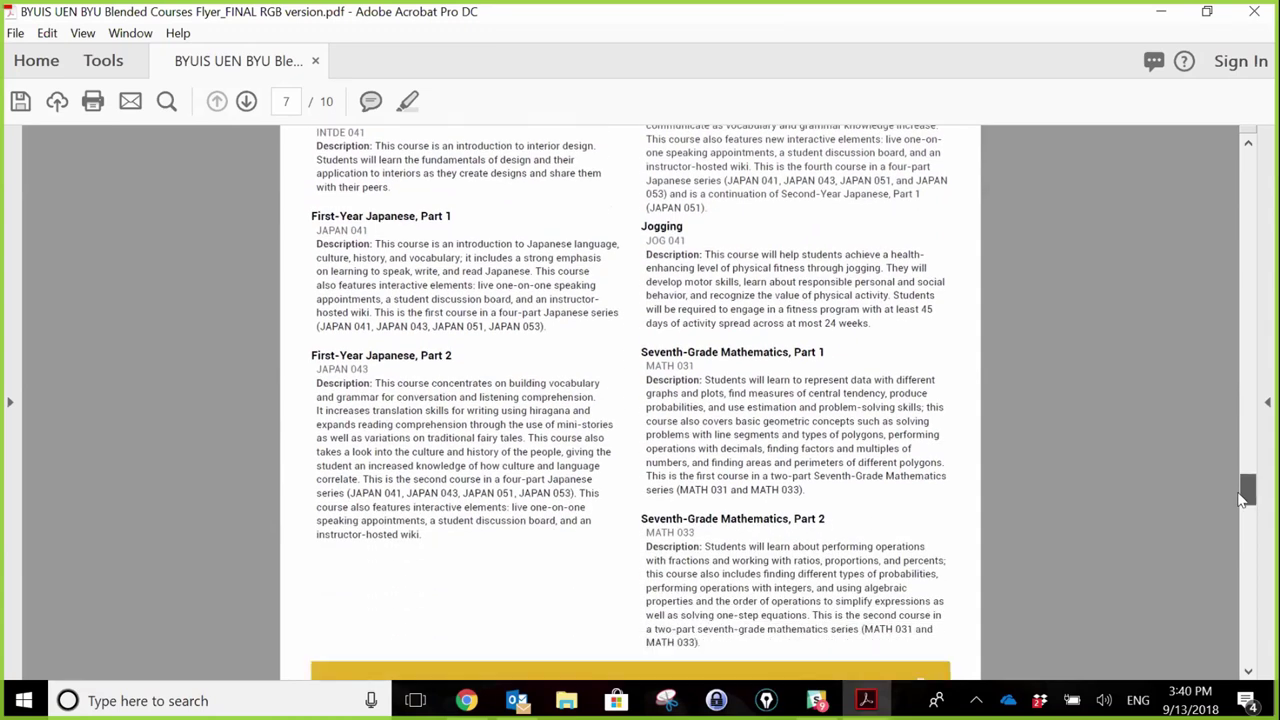
{"action": "left_click_drag", "start_coordinate": [1242, 498], "coordinate": [1241, 511]}
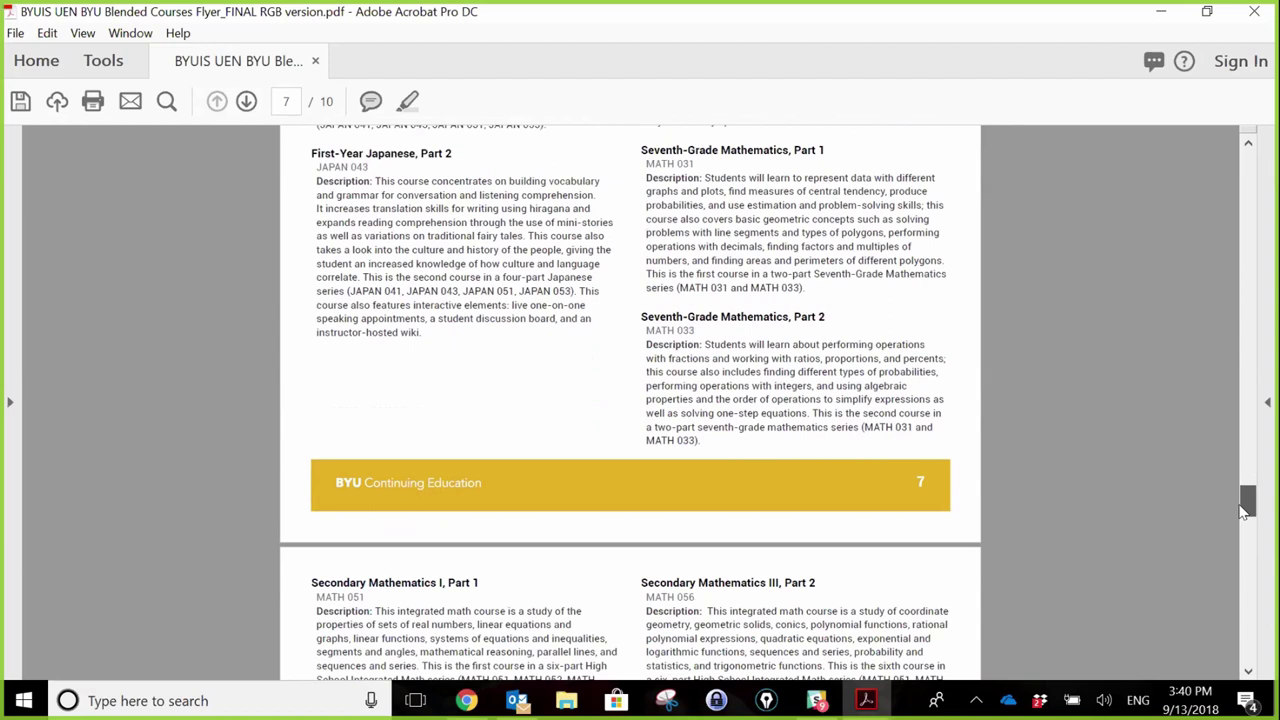
{"action": "left_click_drag", "start_coordinate": [1241, 511], "coordinate": [1246, 614]}
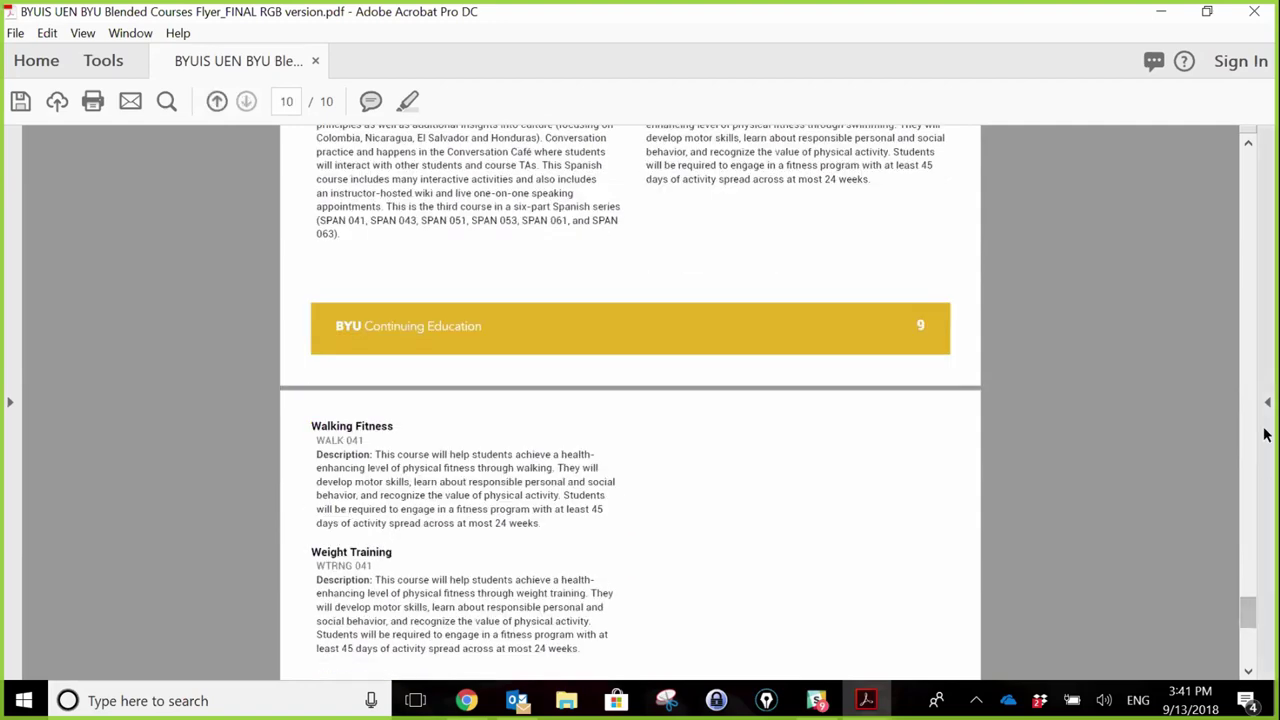
Switch to Chrome and examine the MATH-053-IS001 module list, from Course Orientation through the lessons, self checks and quizzes into Exponents and Powers
{"action": "left_click", "coordinate": [1163, 14]}
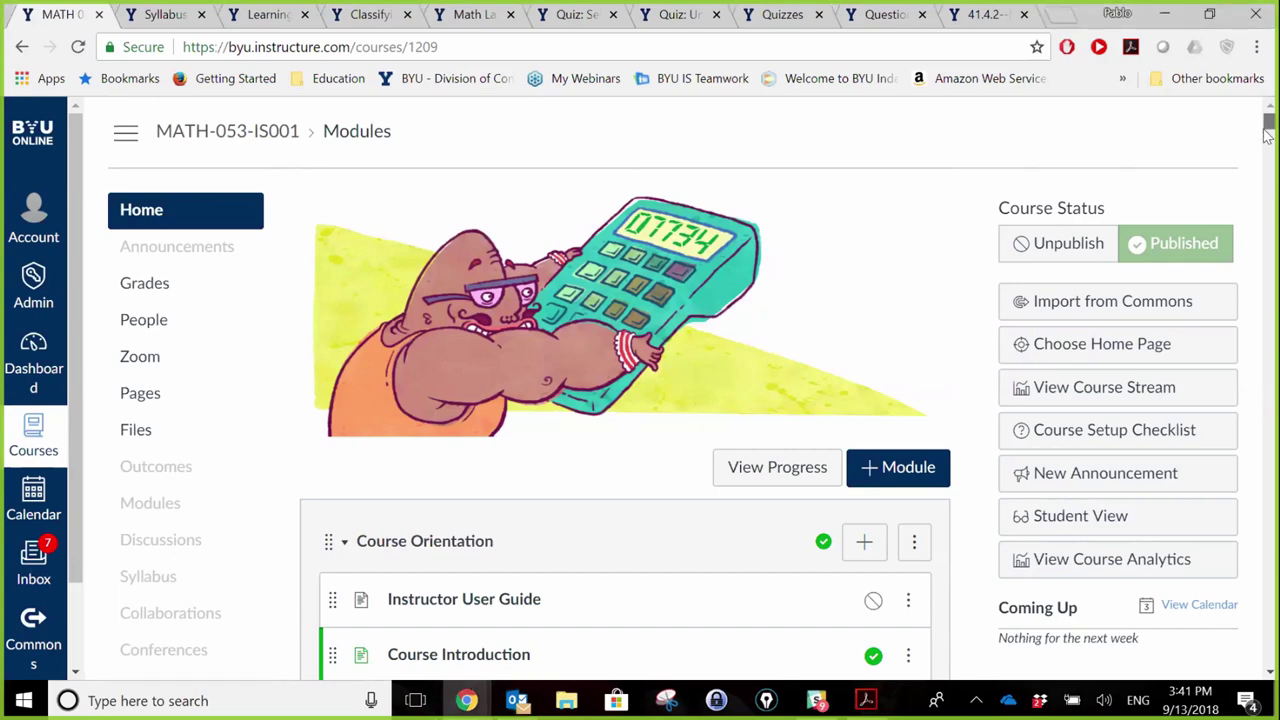
{"action": "scroll", "coordinate": [1268, 133], "scroll_direction": "down", "scroll_amount": 3}
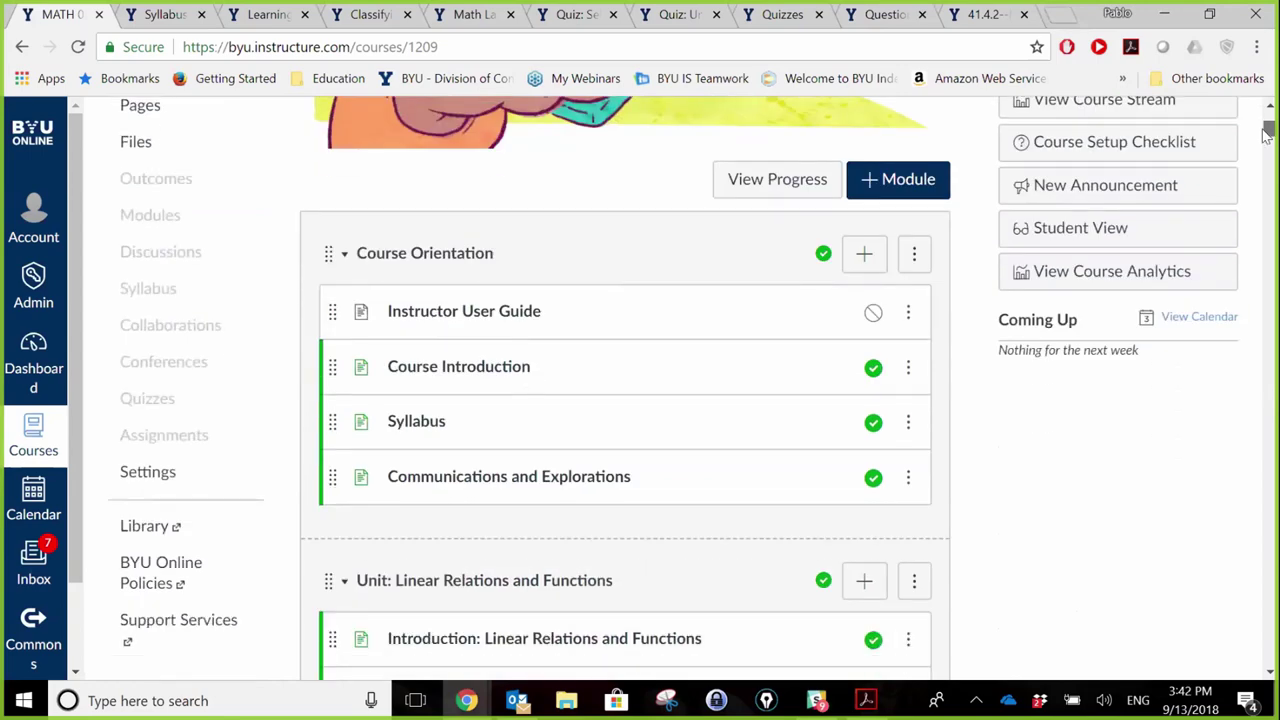
{"action": "scroll", "coordinate": [1268, 133], "scroll_direction": "up", "scroll_amount": 3}
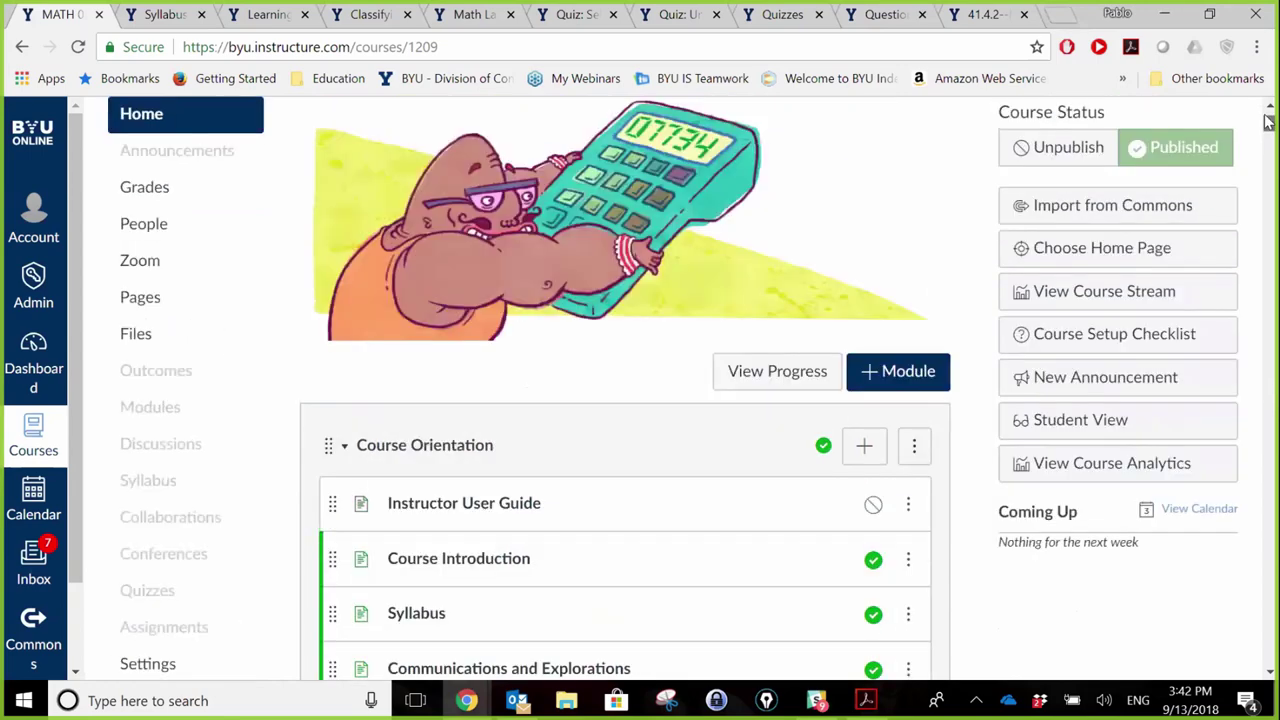
{"action": "left_click_drag", "start_coordinate": [1268, 120], "coordinate": [1268, 145]}
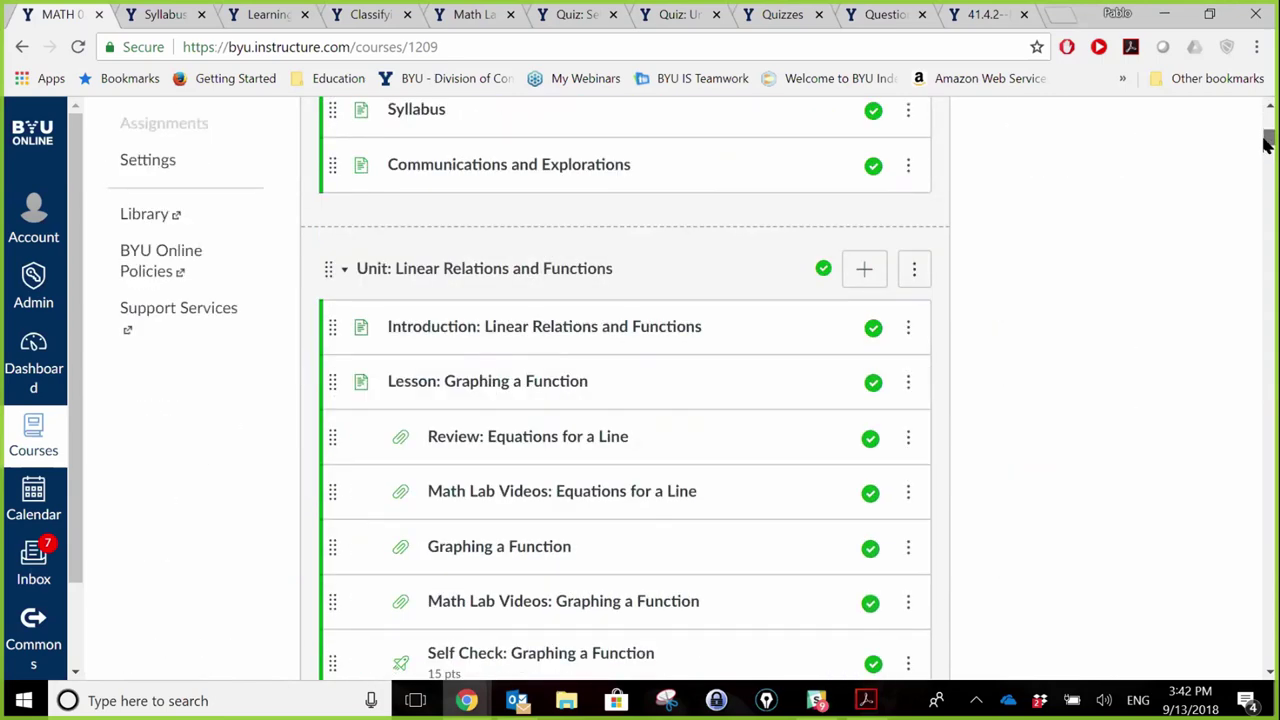
{"action": "left_click_drag", "start_coordinate": [1267, 143], "coordinate": [1267, 147]}
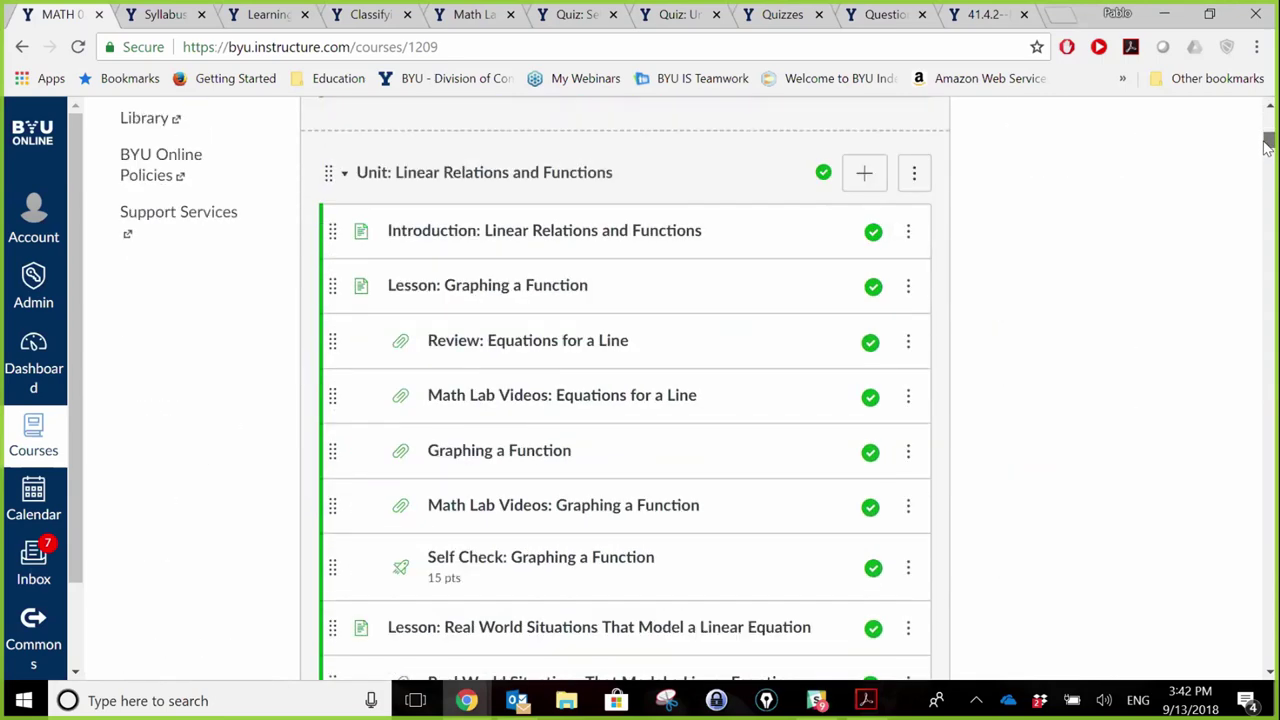
{"action": "scroll", "coordinate": [1268, 145], "scroll_direction": "down", "scroll_amount": 2}
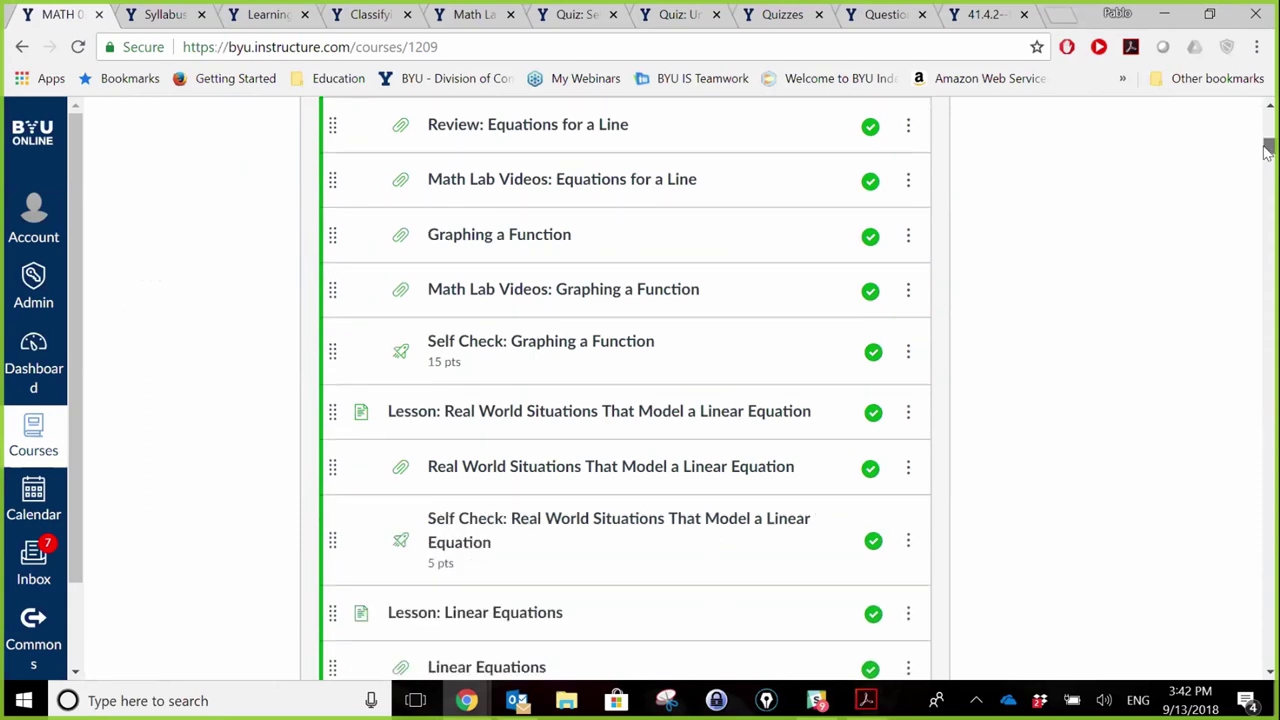
{"action": "scroll", "coordinate": [1268, 148], "scroll_direction": "up", "scroll_amount": 1}
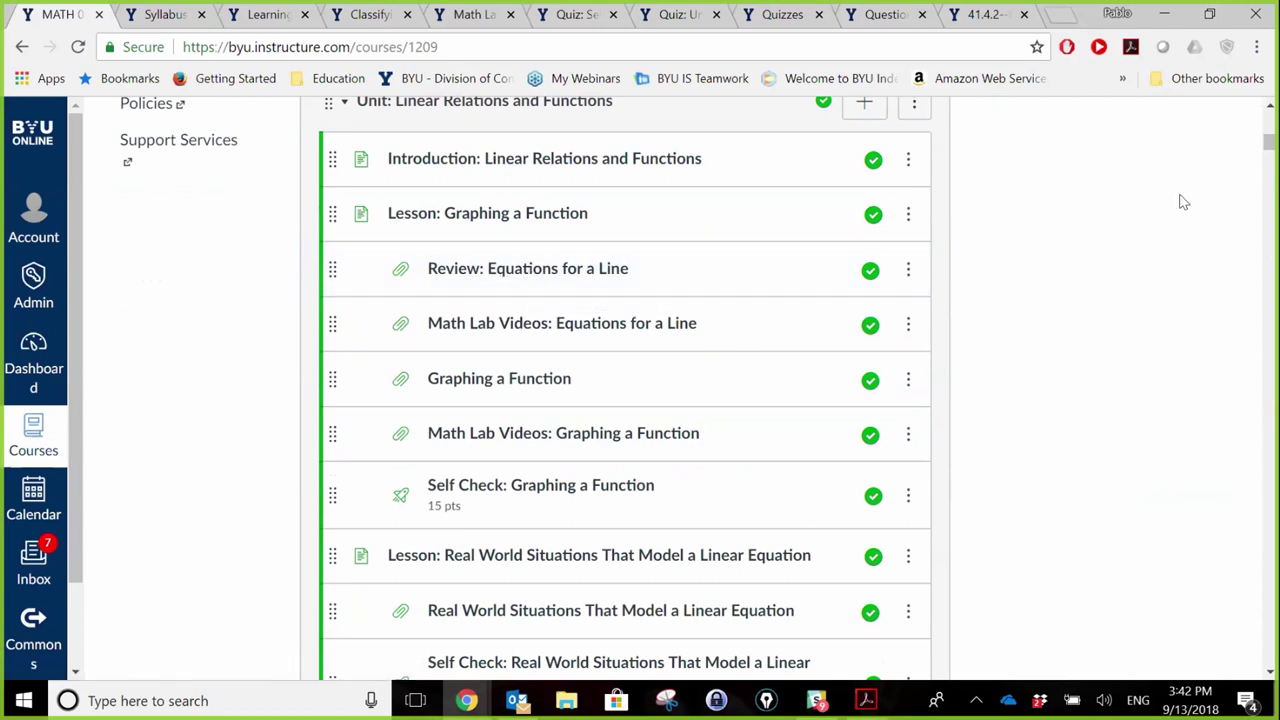
{"action": "left_click_drag", "start_coordinate": [1267, 150], "coordinate": [1267, 146]}
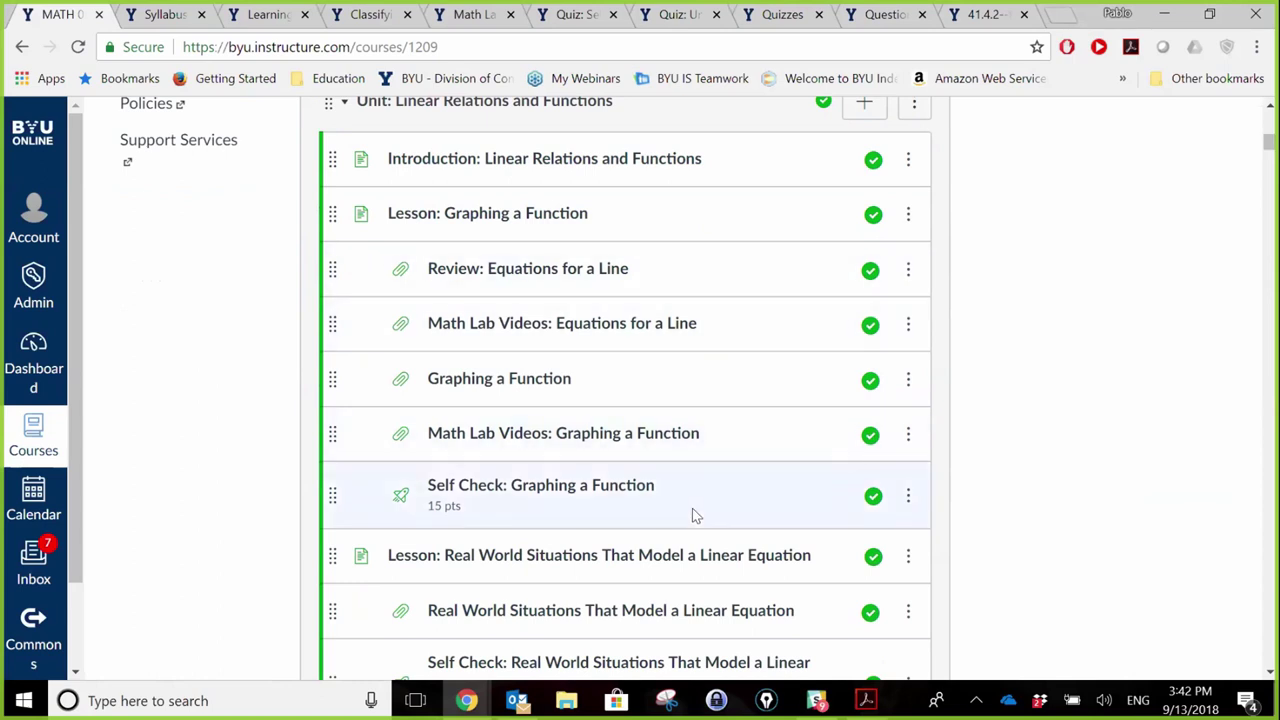
{"action": "left_click_drag", "start_coordinate": [1268, 147], "coordinate": [1258, 200]}
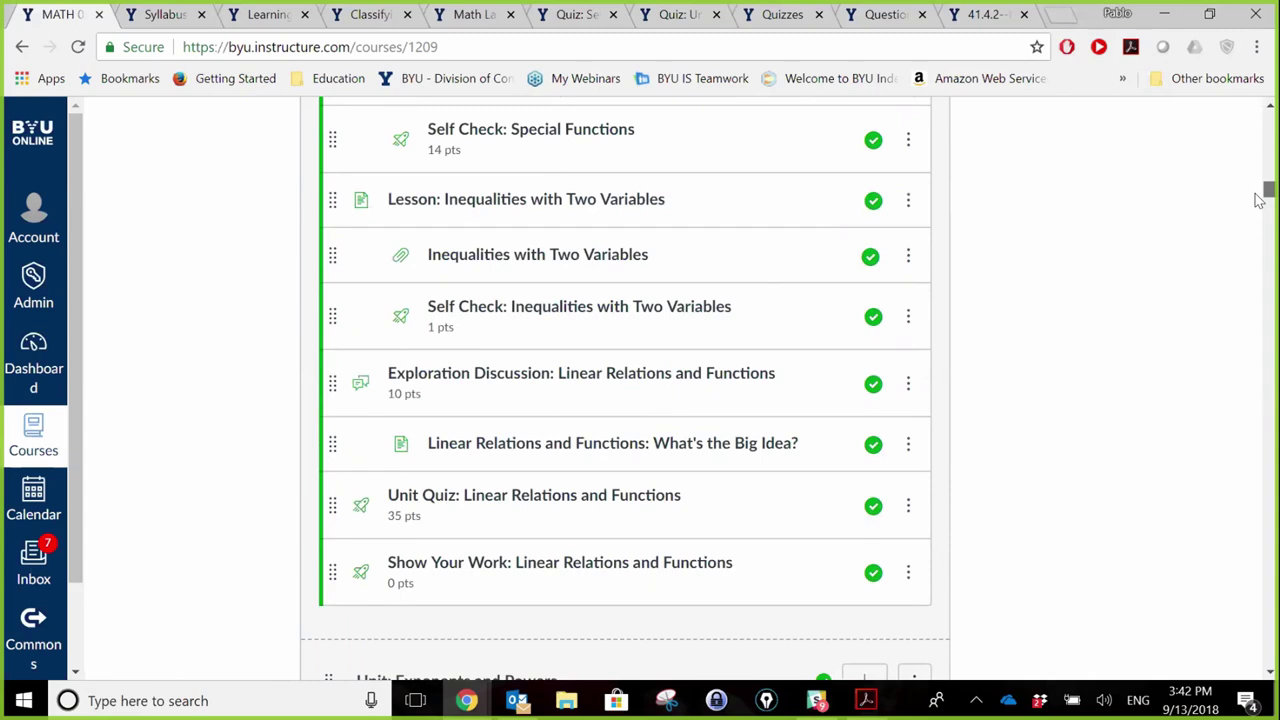
{"action": "left_click_drag", "start_coordinate": [1259, 200], "coordinate": [1258, 204]}
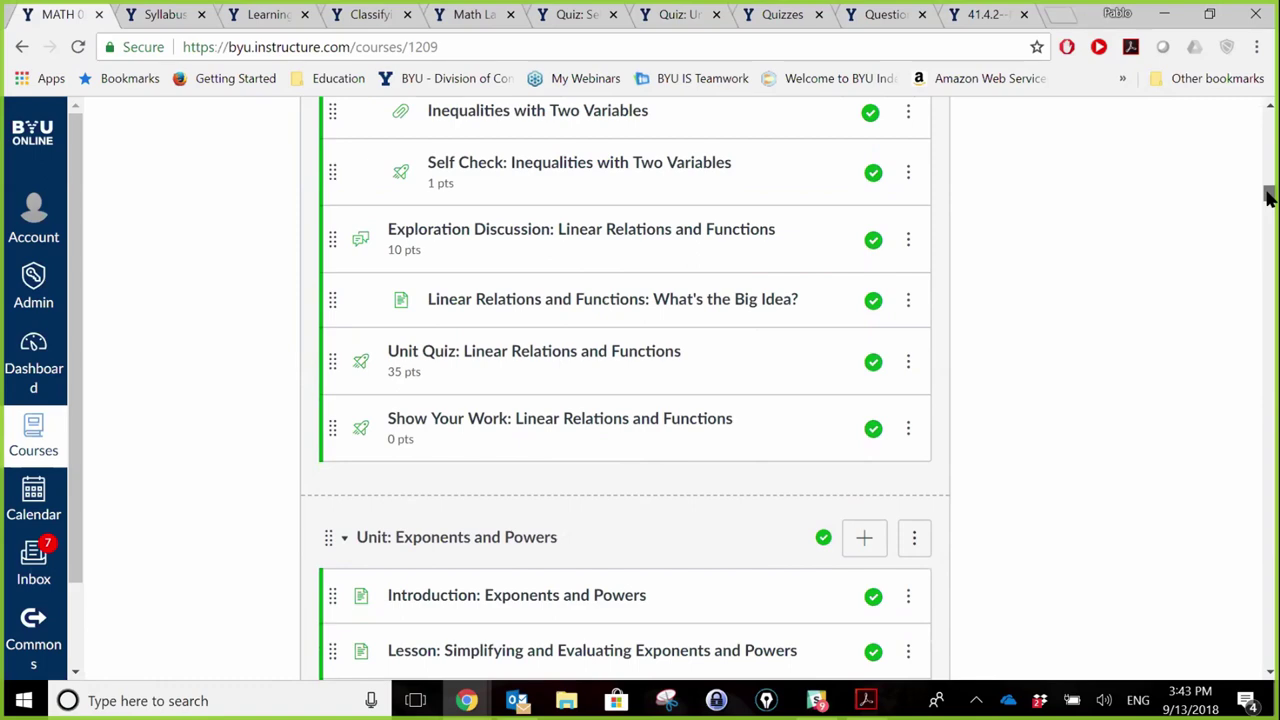
{"action": "left_click_drag", "start_coordinate": [1267, 197], "coordinate": [1267, 207]}
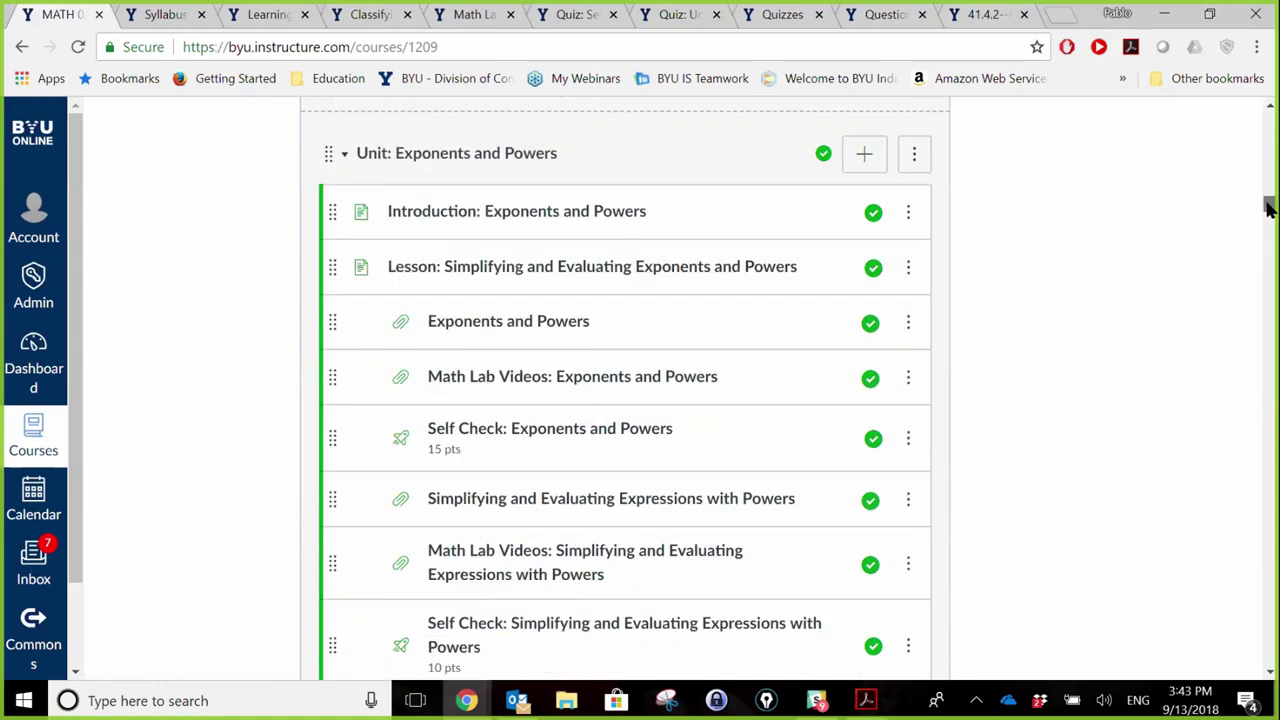
{"action": "left_click_drag", "start_coordinate": [1267, 207], "coordinate": [1267, 211]}
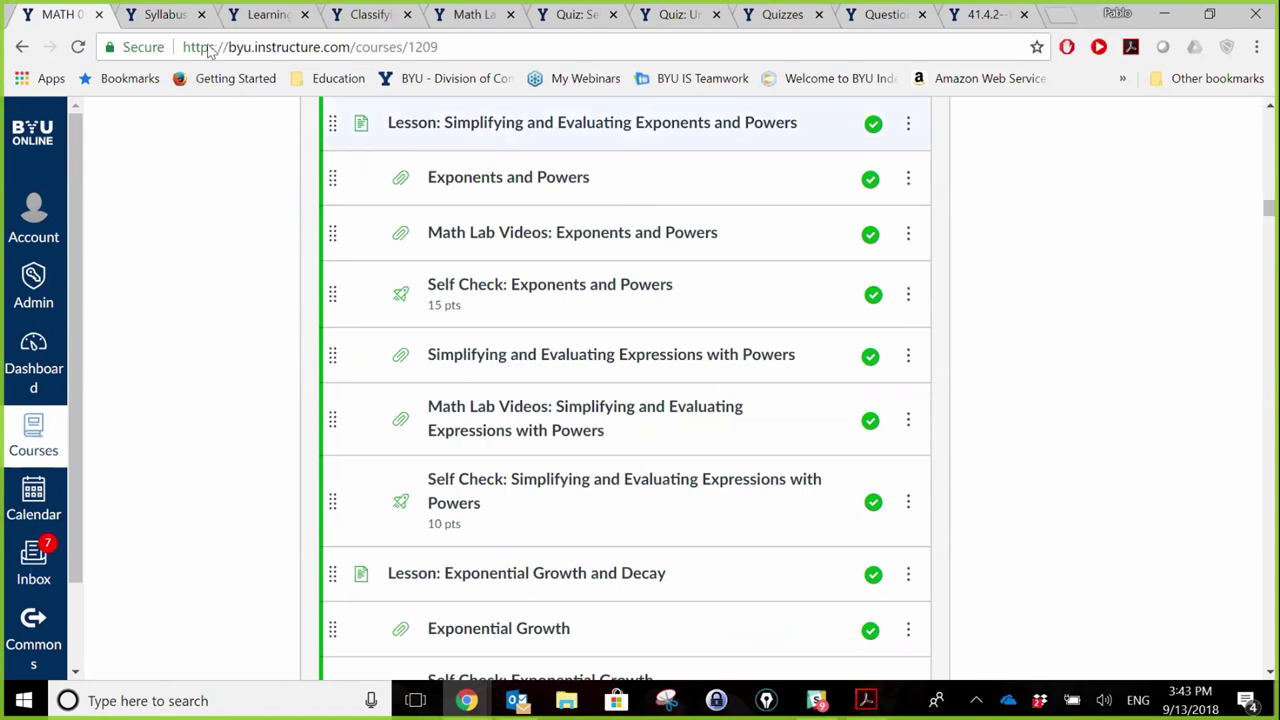
Open the MATH-053-IS001 syllabus page and review the assignments and exams in the Course Summary
{"action": "left_click", "coordinate": [165, 15]}
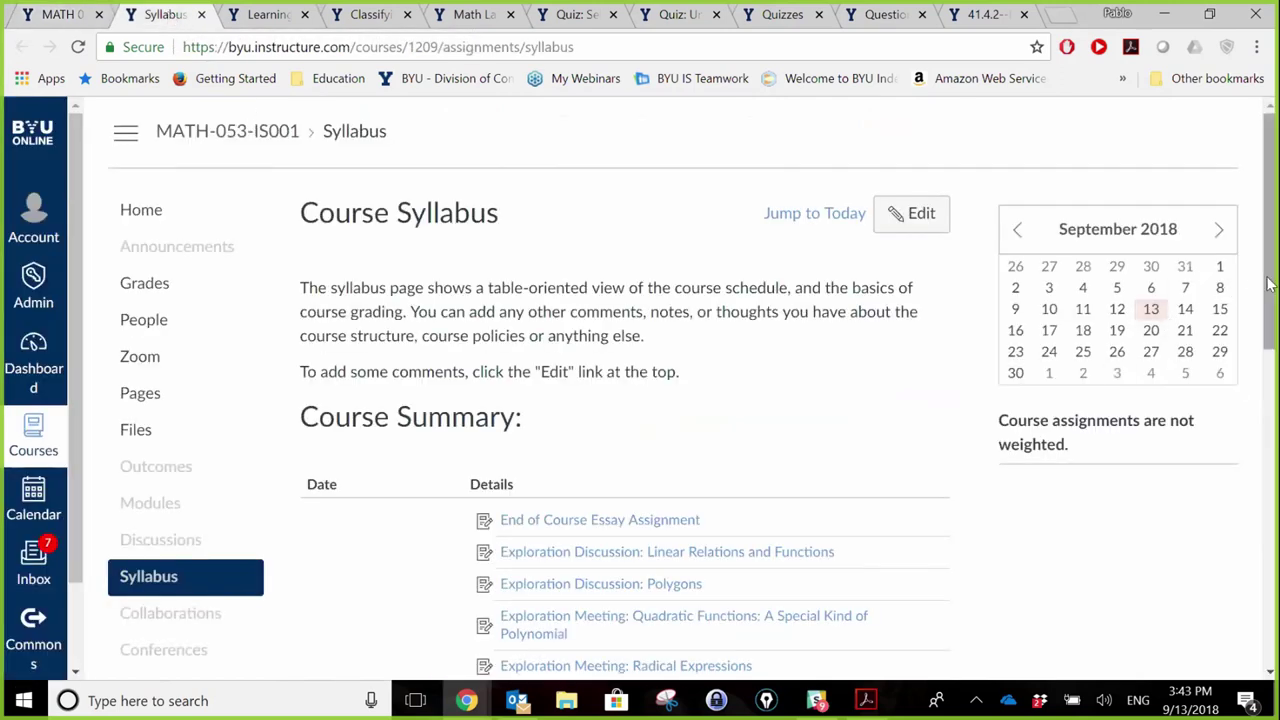
{"action": "left_click_drag", "start_coordinate": [1268, 290], "coordinate": [1267, 322]}
{"action": "scroll", "coordinate": [1265, 322], "scroll_direction": "down", "scroll_amount": 5}
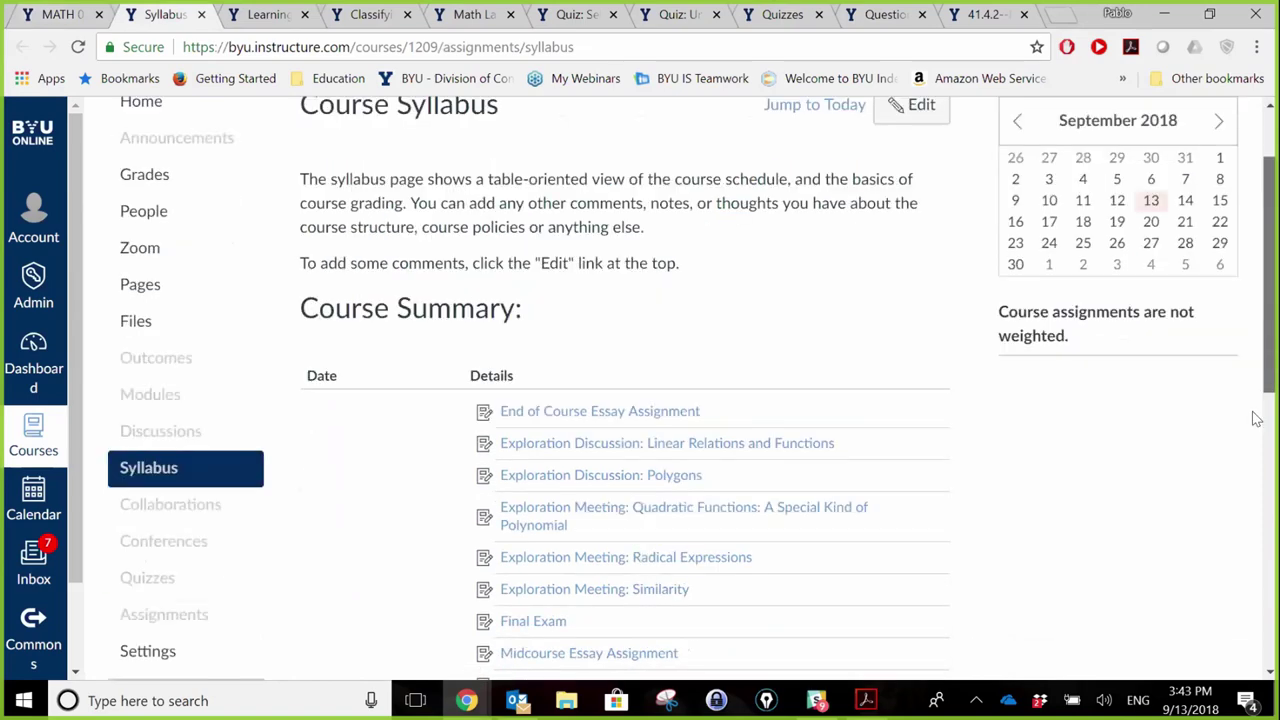
{"action": "scroll", "coordinate": [1263, 350], "scroll_direction": "up", "scroll_amount": 4}
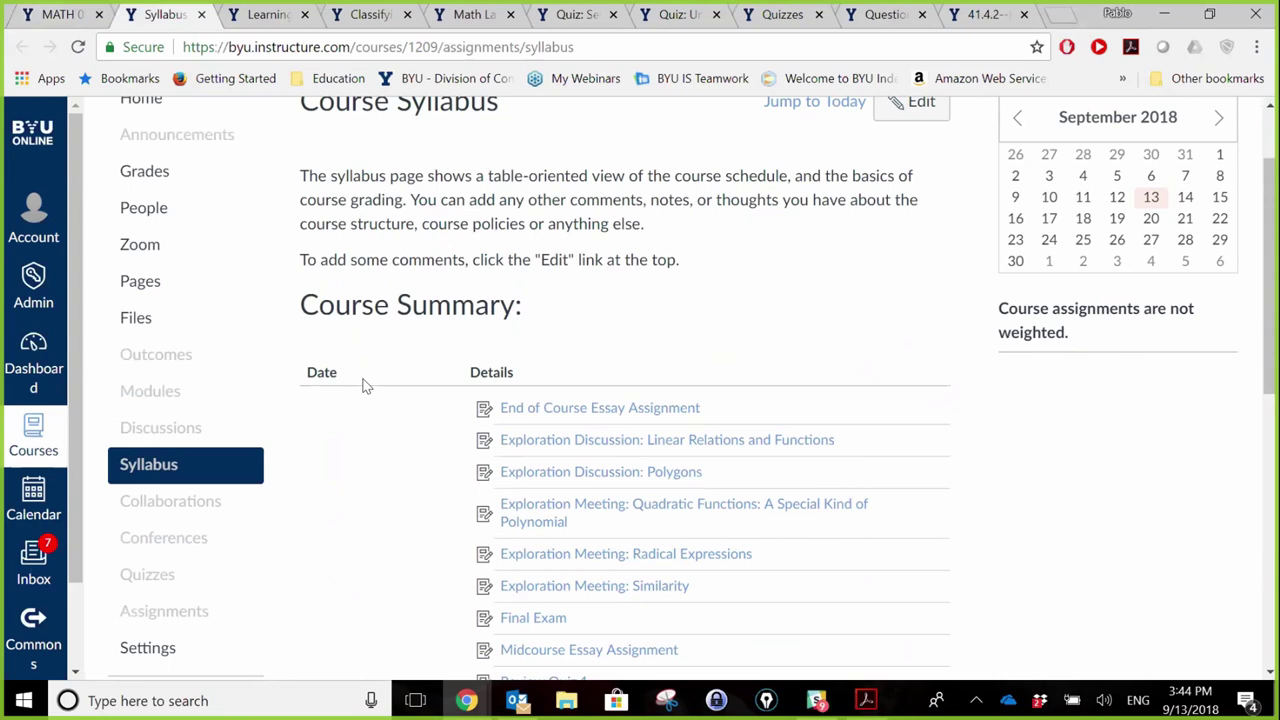
View the MATH-053-IS001 Outcomes page and look through the learning outcomes from 41.4.1 to the 53.3 group
{"action": "left_click", "coordinate": [267, 15]}
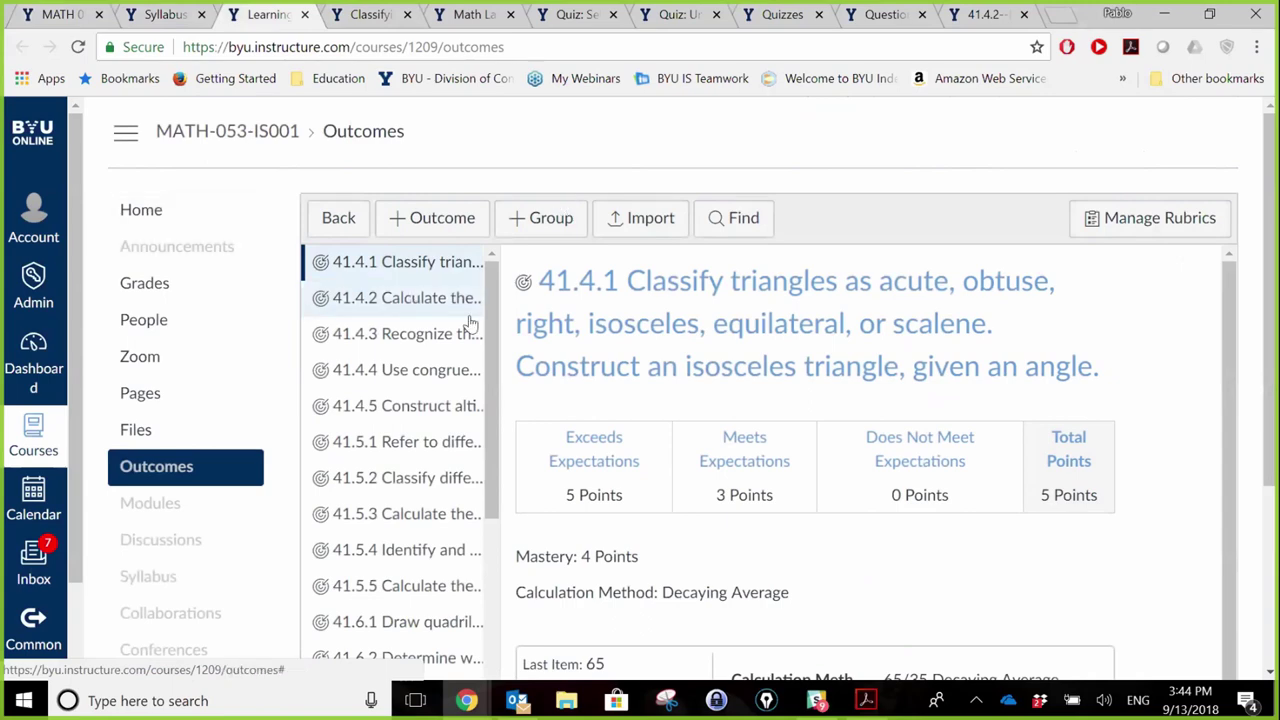
{"action": "left_click_drag", "start_coordinate": [489, 324], "coordinate": [490, 668]}
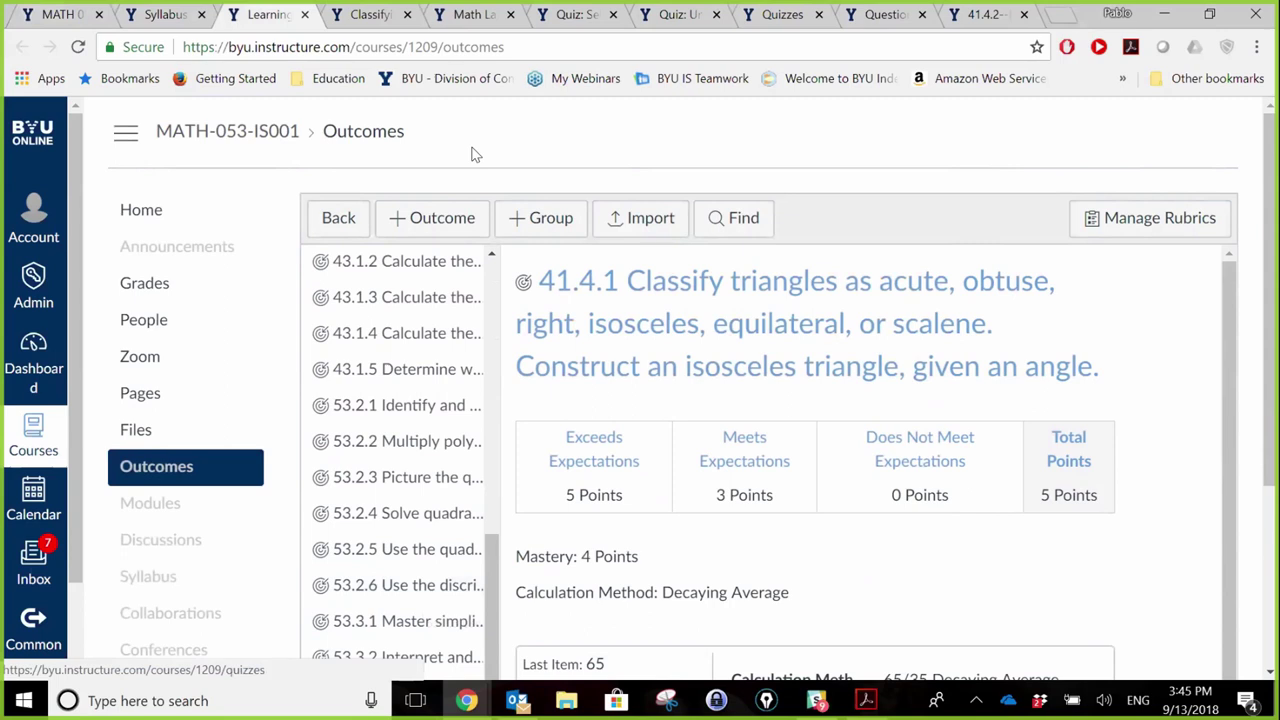
View Classifying Triangles.pdf and examine its first three pages, covering triangle types by angle and side and the isosceles triangle construction
{"action": "left_click", "coordinate": [380, 15]}
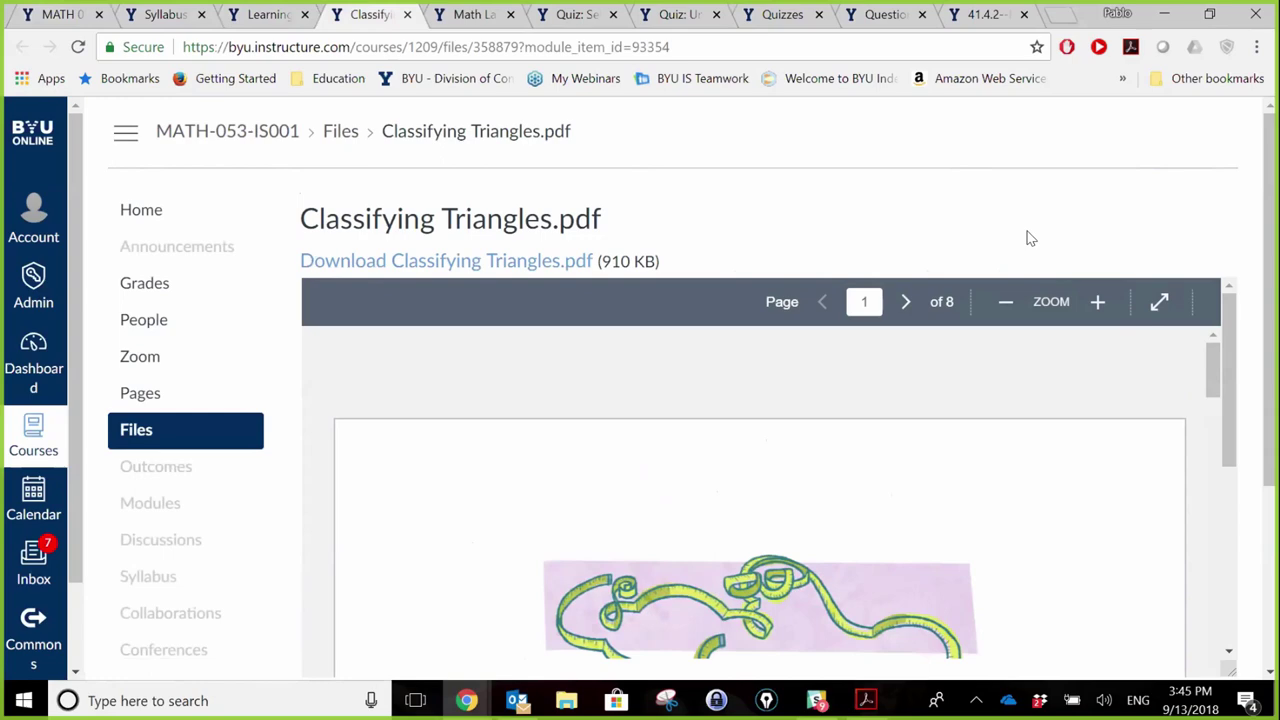
{"action": "scroll", "coordinate": [1035, 238], "scroll_direction": "down", "scroll_amount": 2}
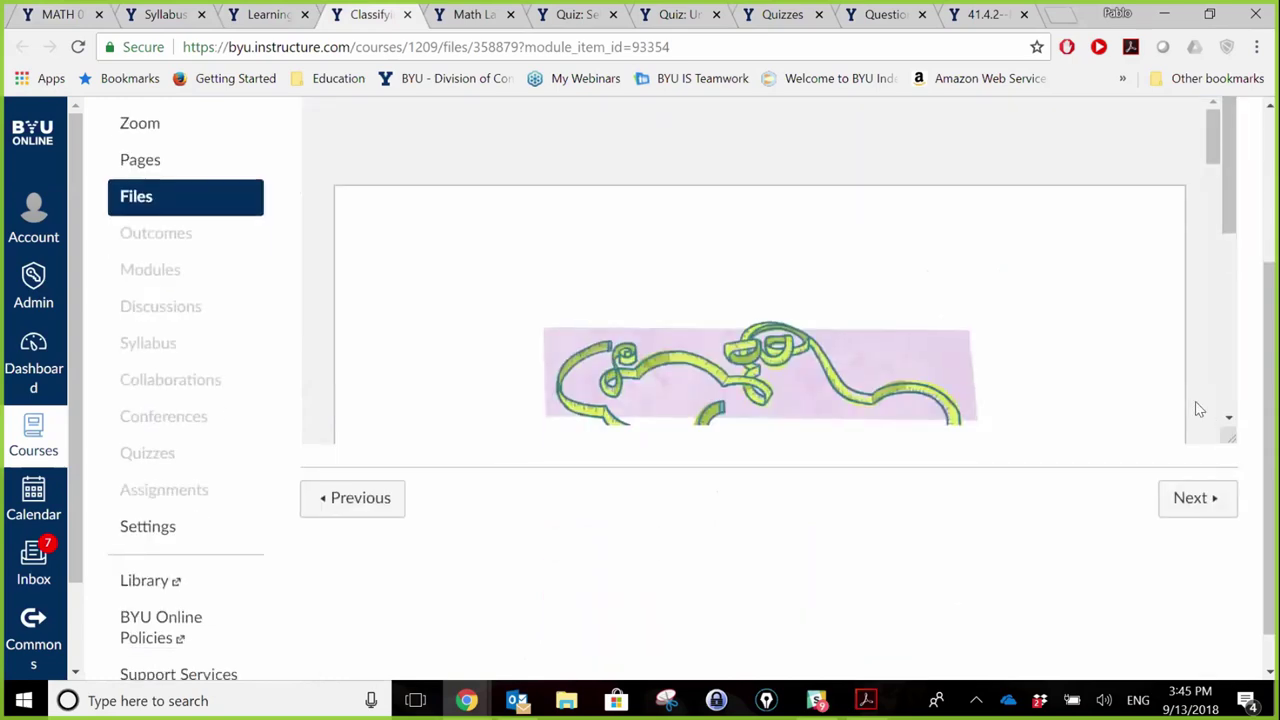
{"action": "left_click_drag", "start_coordinate": [1212, 170], "coordinate": [1268, 243]}
{"action": "left_click_drag", "start_coordinate": [1208, 298], "coordinate": [1211, 326]}
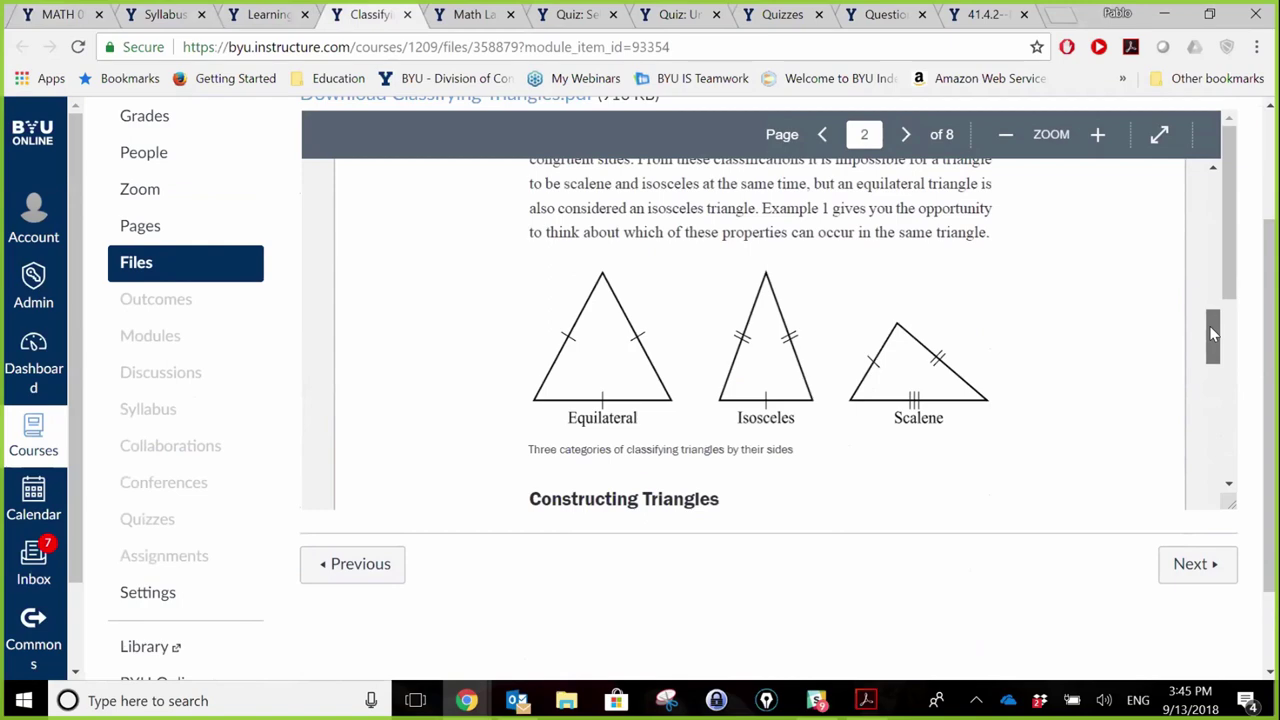
{"action": "left_click_drag", "start_coordinate": [1210, 334], "coordinate": [1214, 414]}
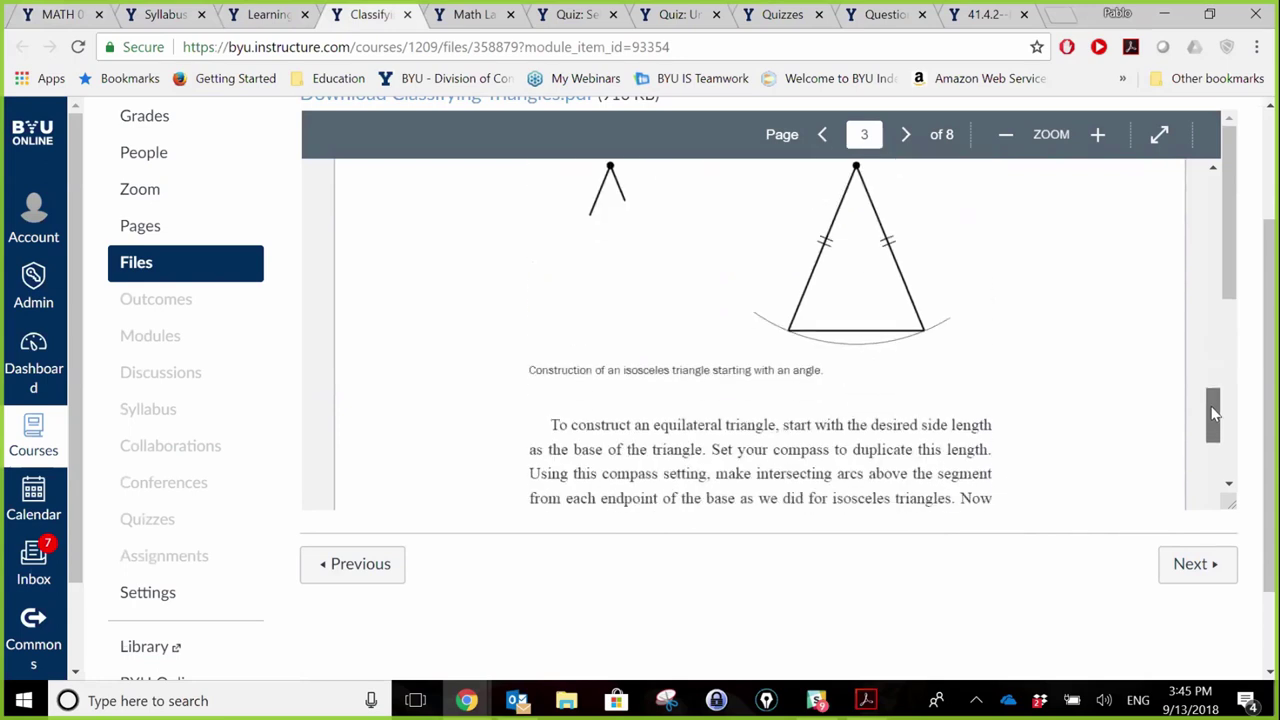
{"action": "left_click_drag", "start_coordinate": [1214, 414], "coordinate": [1213, 218]}
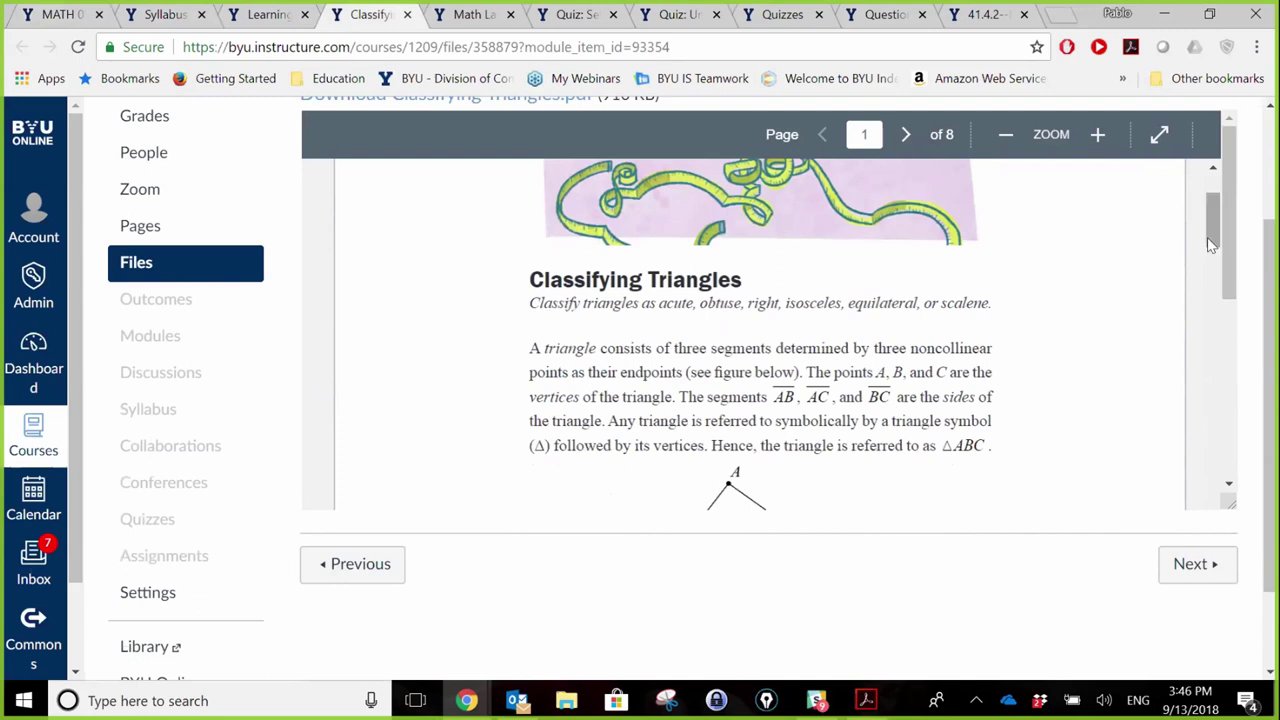
{"action": "left_click_drag", "start_coordinate": [1211, 218], "coordinate": [1212, 278]}
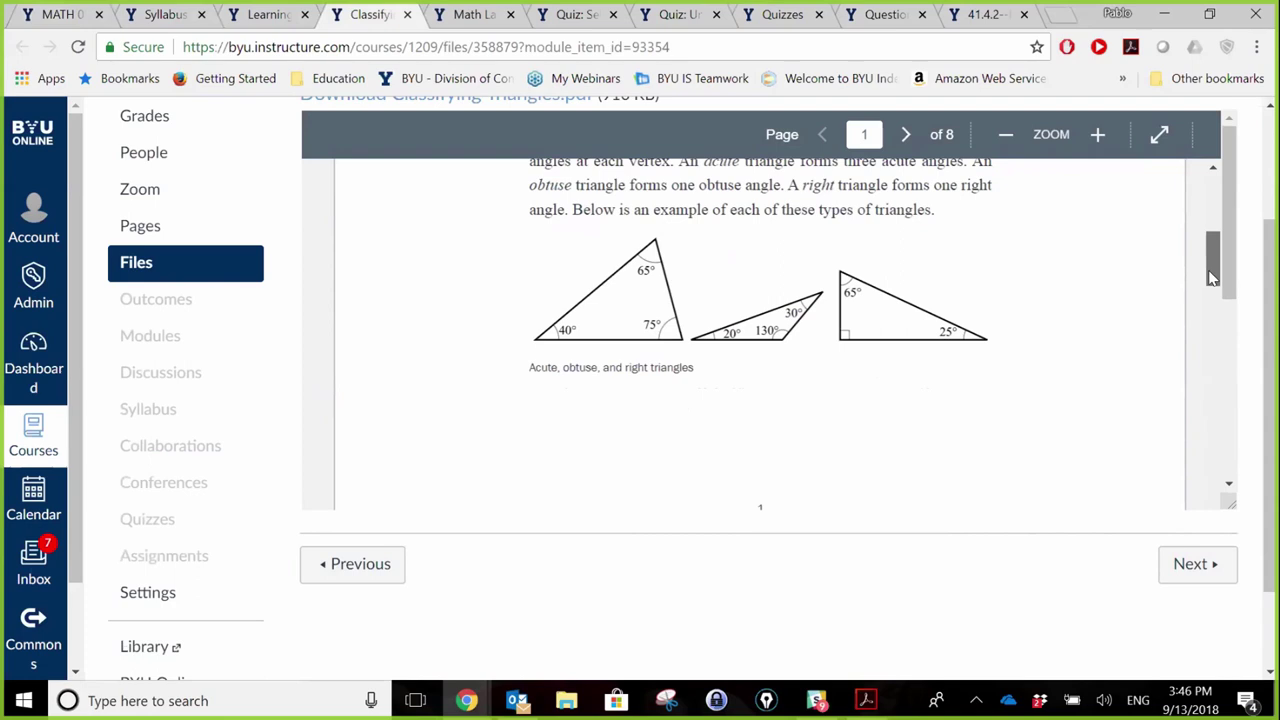
{"action": "left_click_drag", "start_coordinate": [1212, 278], "coordinate": [1212, 323]}
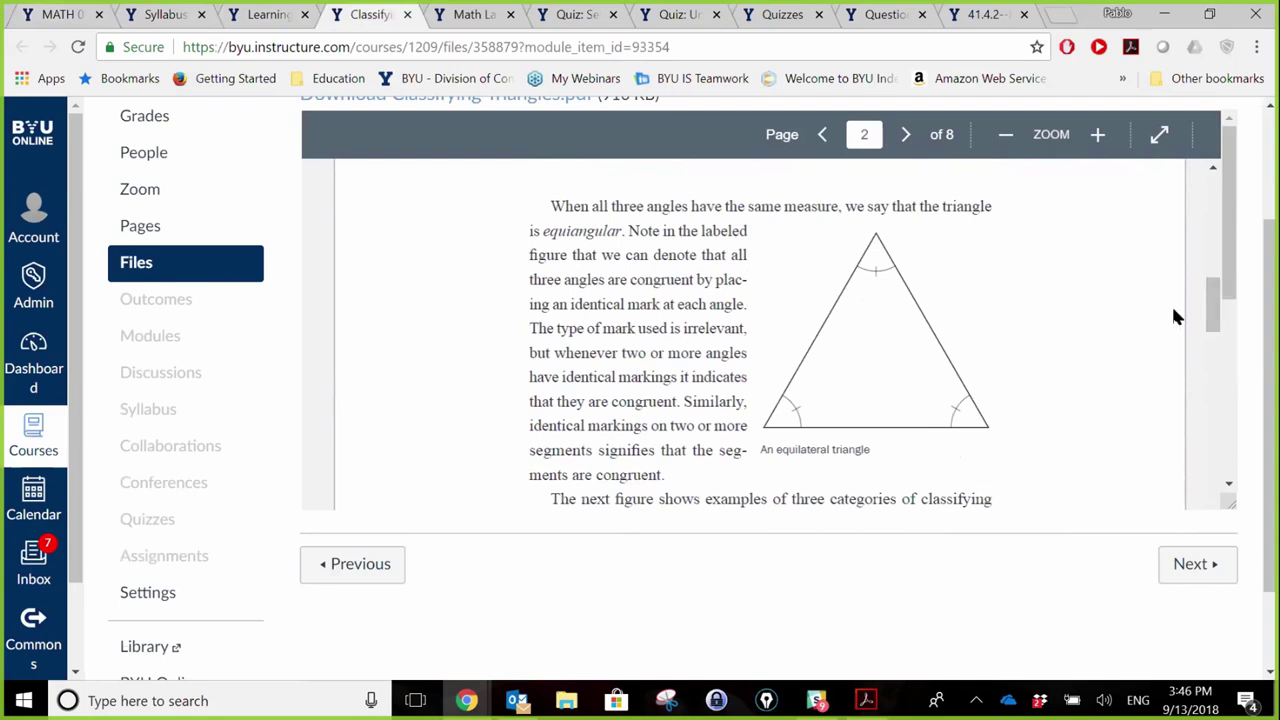
Find Unit: Triangles in the course module list and look through the Math Lab Videos: Classifying Triangles page
{"action": "left_click", "coordinate": [55, 15]}
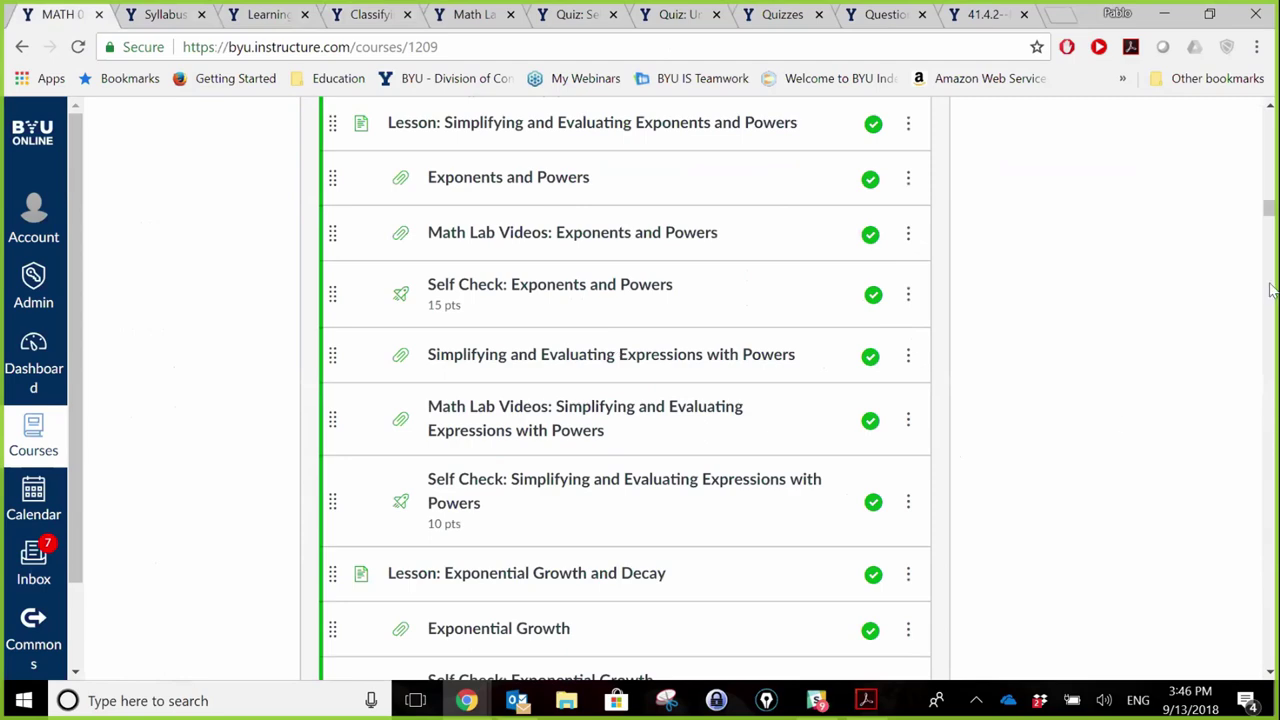
{"action": "left_click_drag", "start_coordinate": [1270, 208], "coordinate": [1268, 262]}
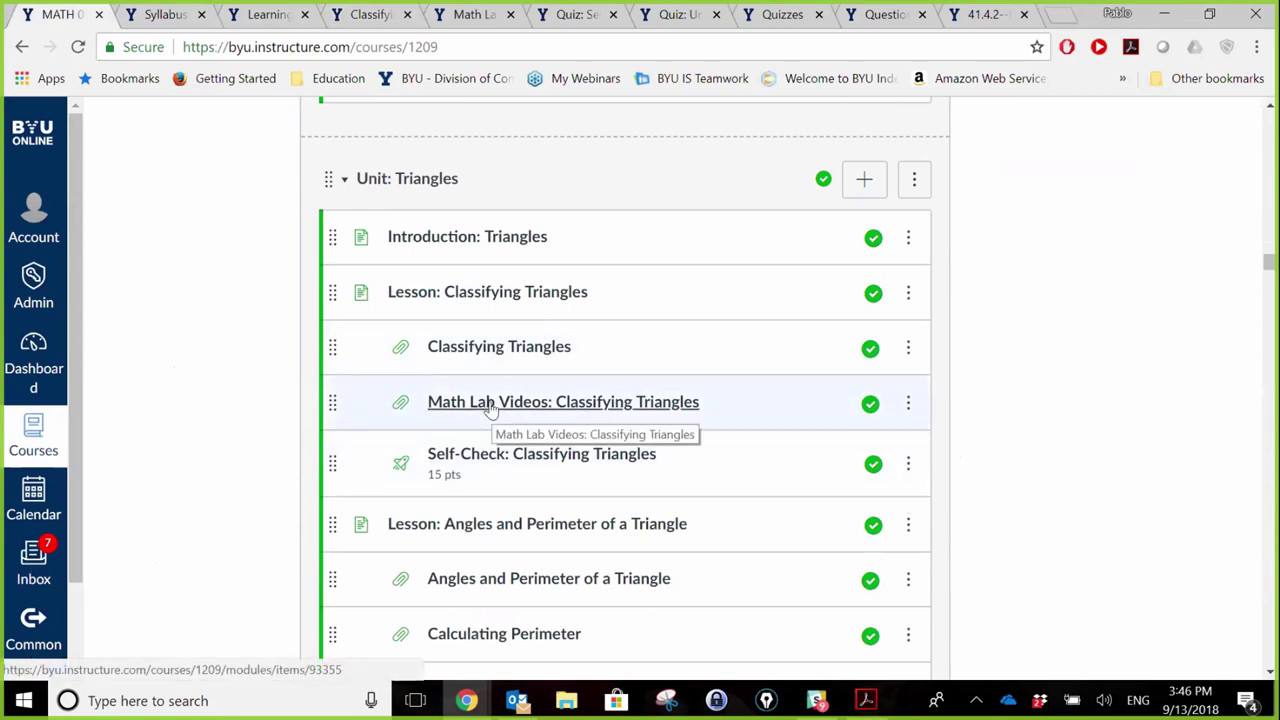
{"action": "left_click", "coordinate": [472, 16]}
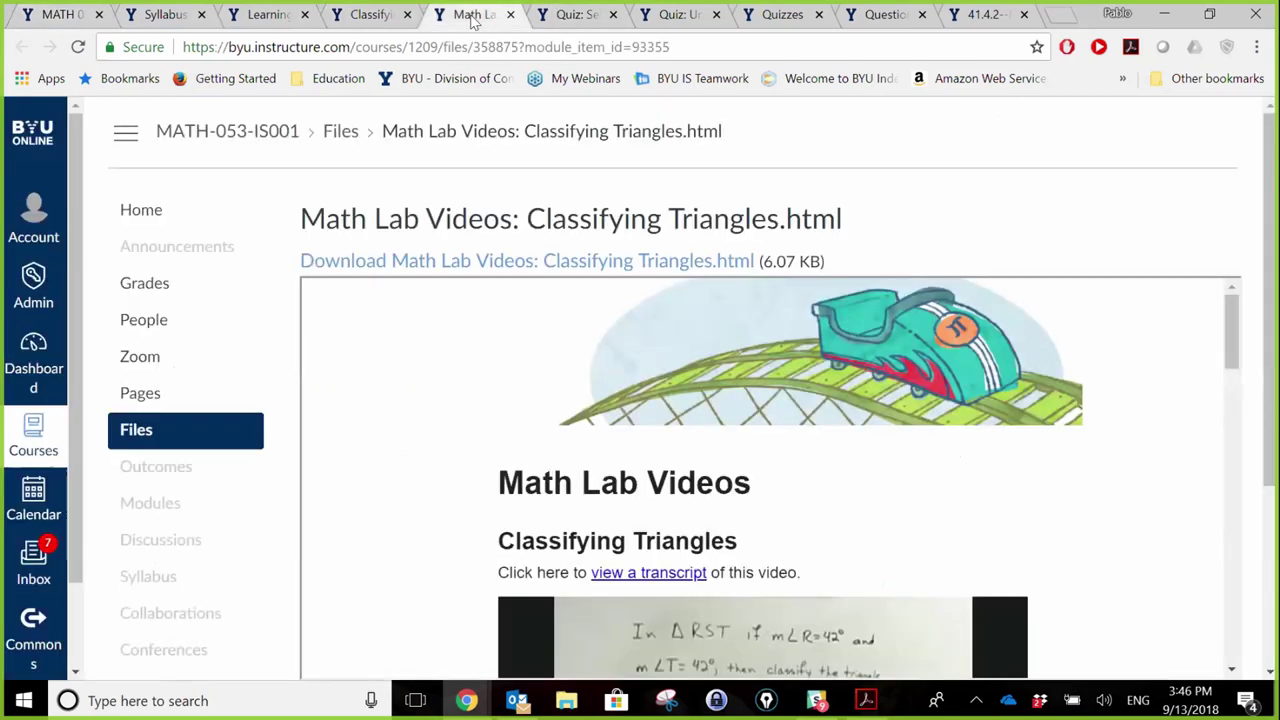
{"action": "left_click_drag", "start_coordinate": [1230, 323], "coordinate": [1230, 363]}
{"action": "left_click_drag", "start_coordinate": [1229, 365], "coordinate": [1222, 560]}
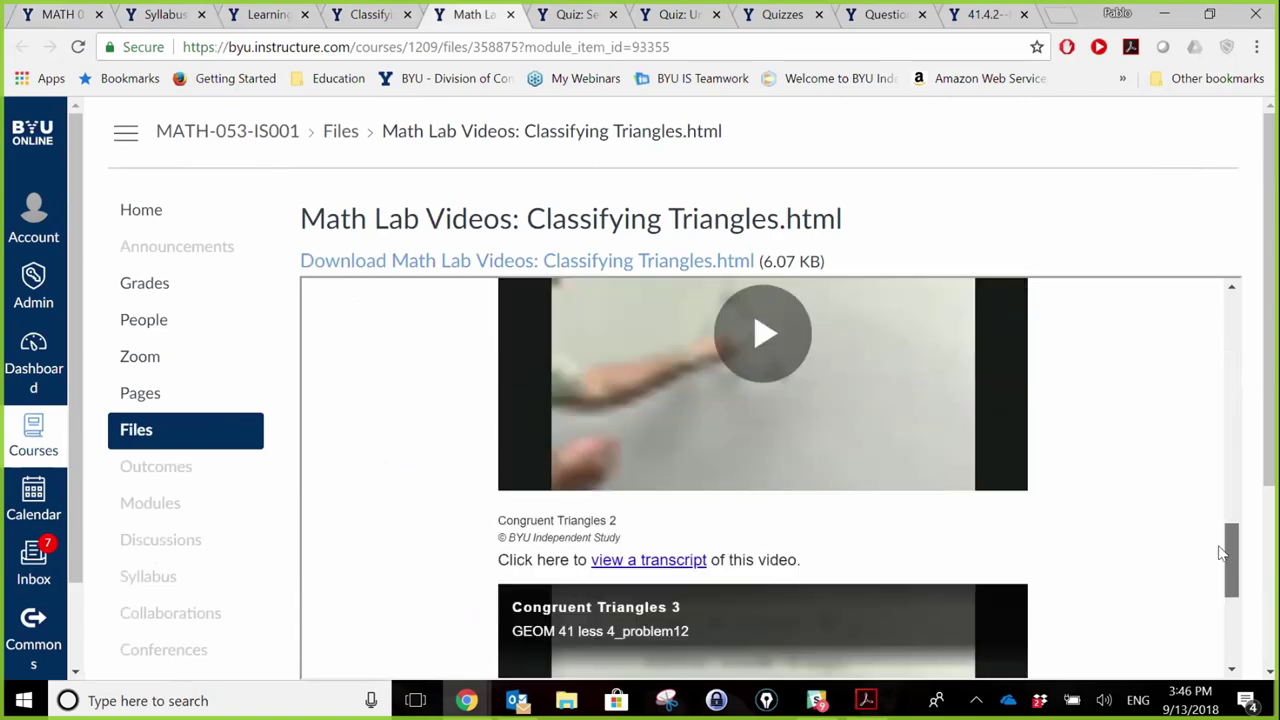
{"action": "scroll", "coordinate": [1137, 464], "scroll_direction": "down", "scroll_amount": 3}
{"action": "scroll", "coordinate": [1140, 470], "scroll_direction": "up", "scroll_amount": 1}
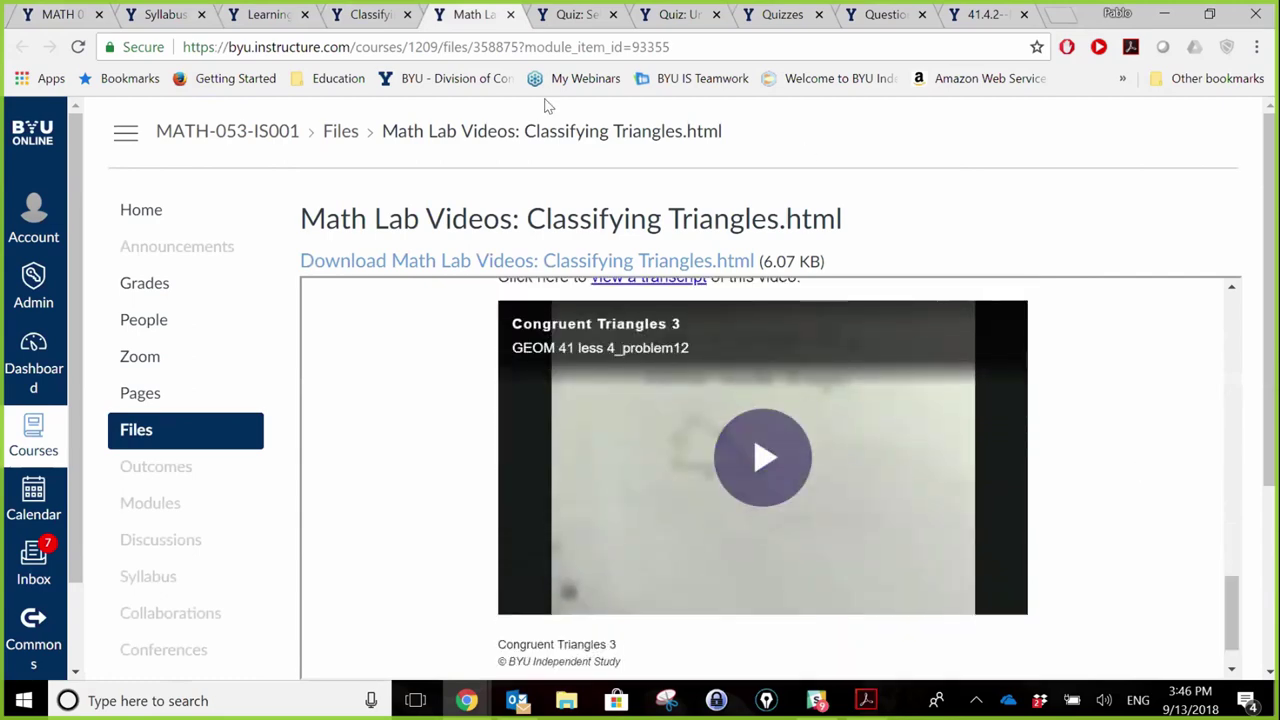
Locate Self-Check: Classifying Triangles in the module list and review its quiz preview from the instructions to Question 15
{"action": "left_click", "coordinate": [82, 17]}
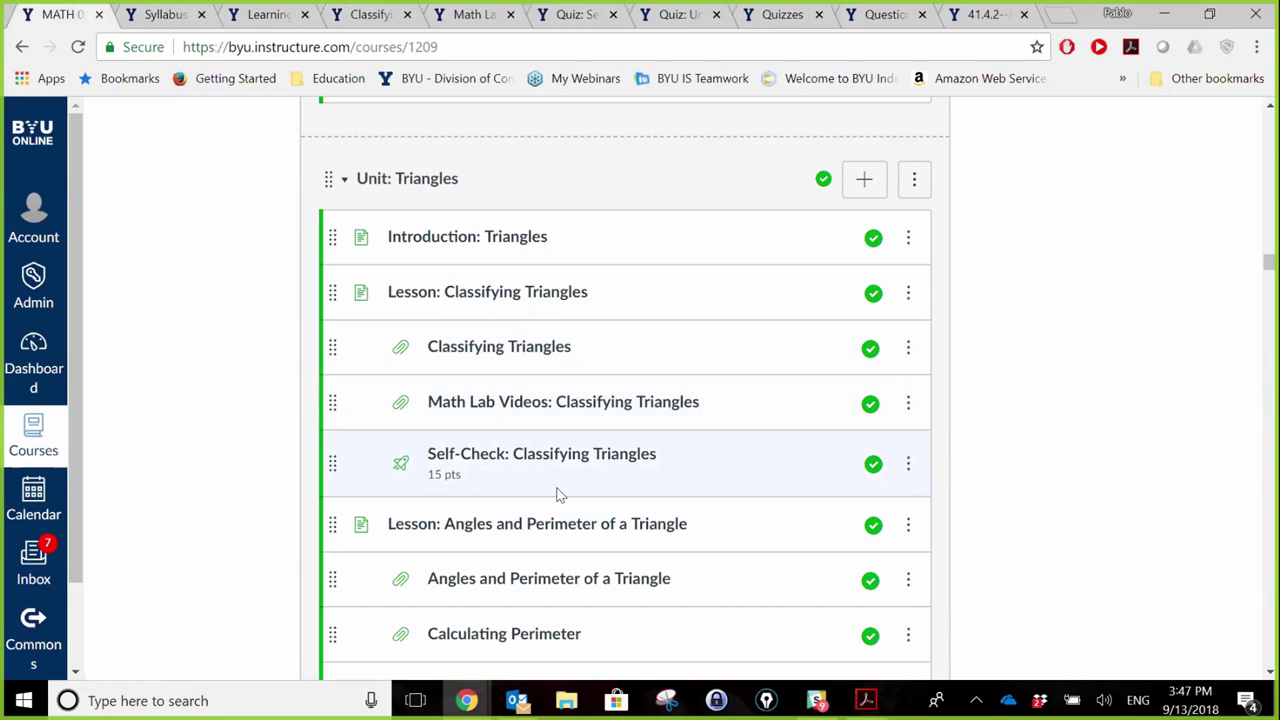
{"action": "left_click", "coordinate": [565, 15]}
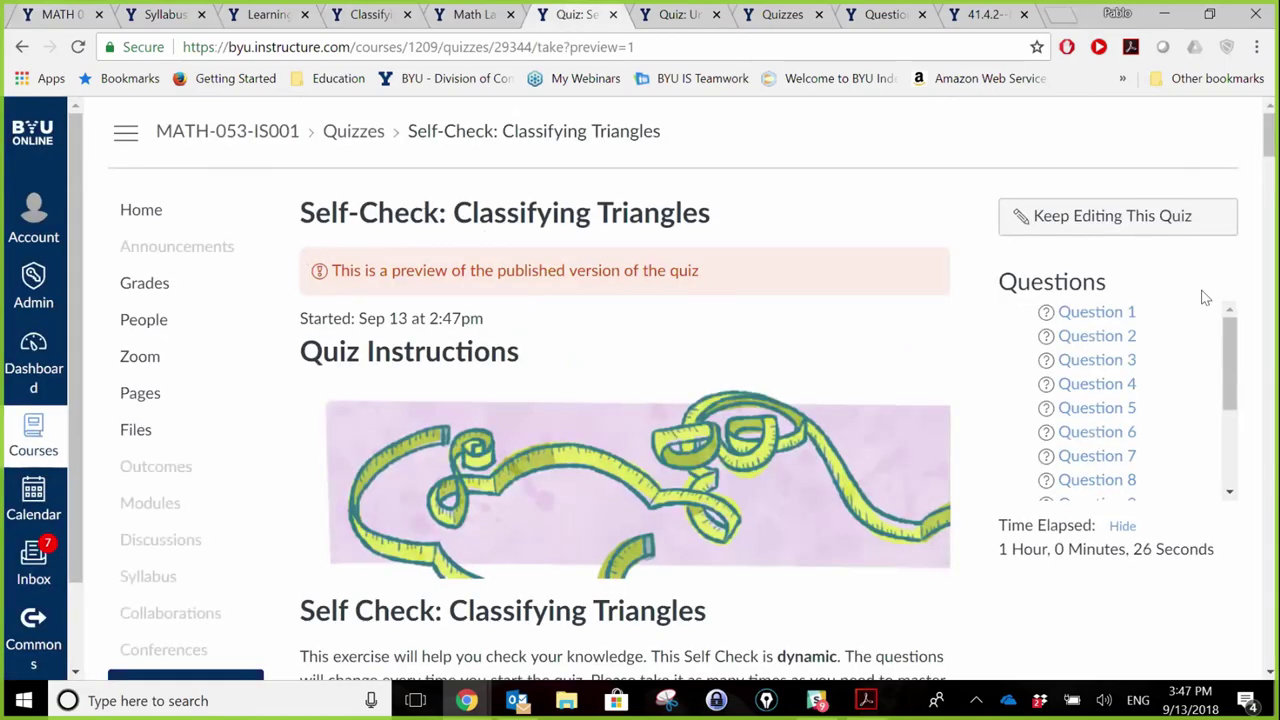
{"action": "left_click_drag", "start_coordinate": [1267, 150], "coordinate": [1155, 660]}
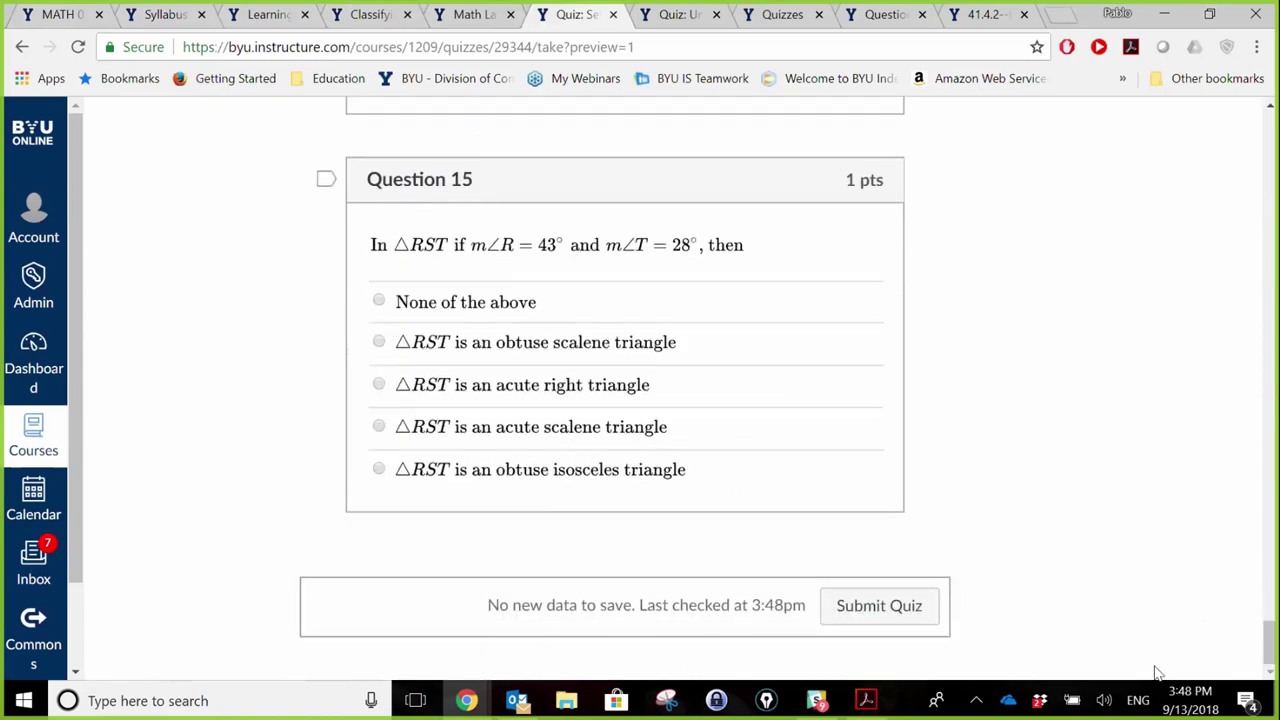
{"action": "left_click_drag", "start_coordinate": [1268, 642], "coordinate": [1268, 123]}
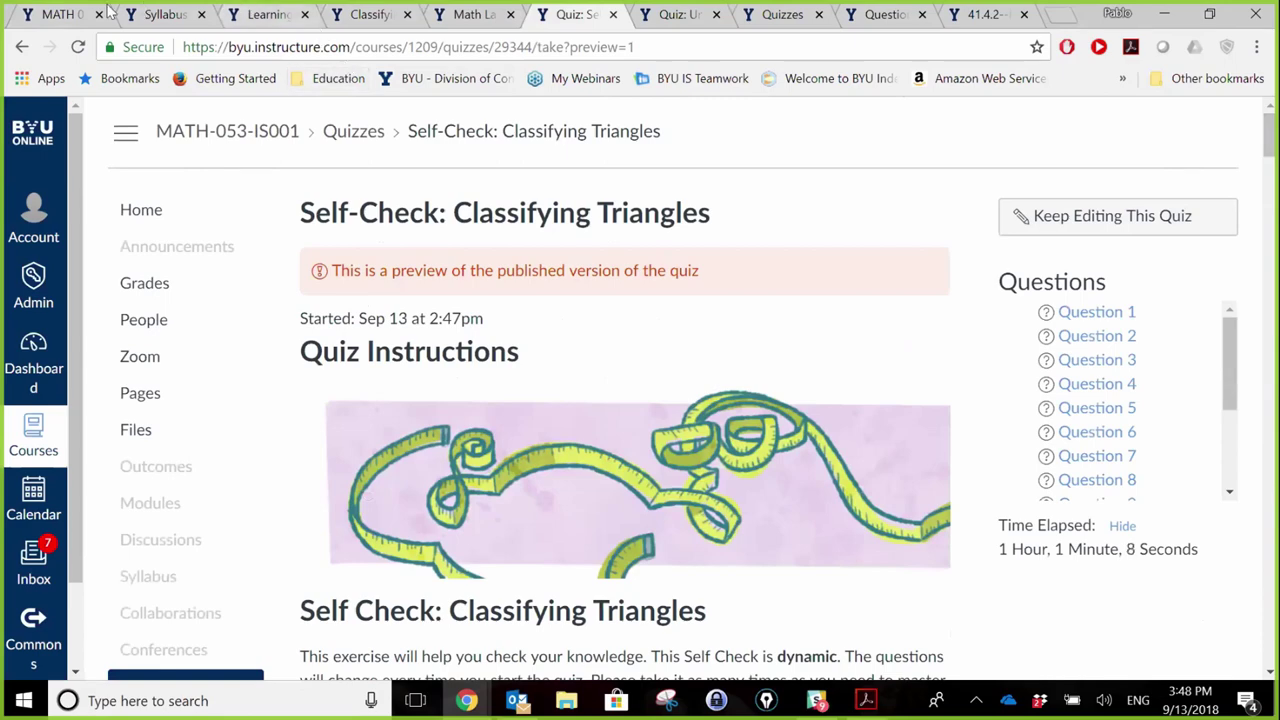
Return to the Triangles unit in the module list, and review the Unit Quiz: Triangles instructions and first question in its preview
{"action": "left_click", "coordinate": [62, 14]}
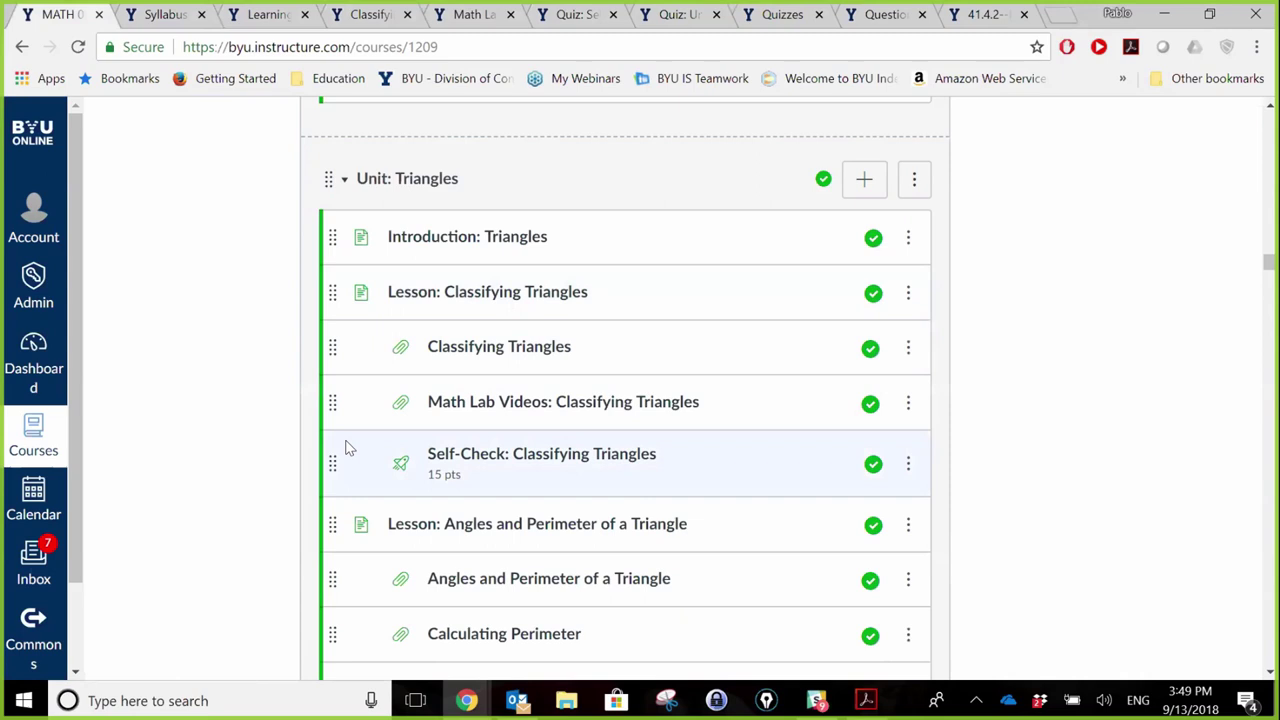
{"action": "left_click", "coordinate": [677, 16]}
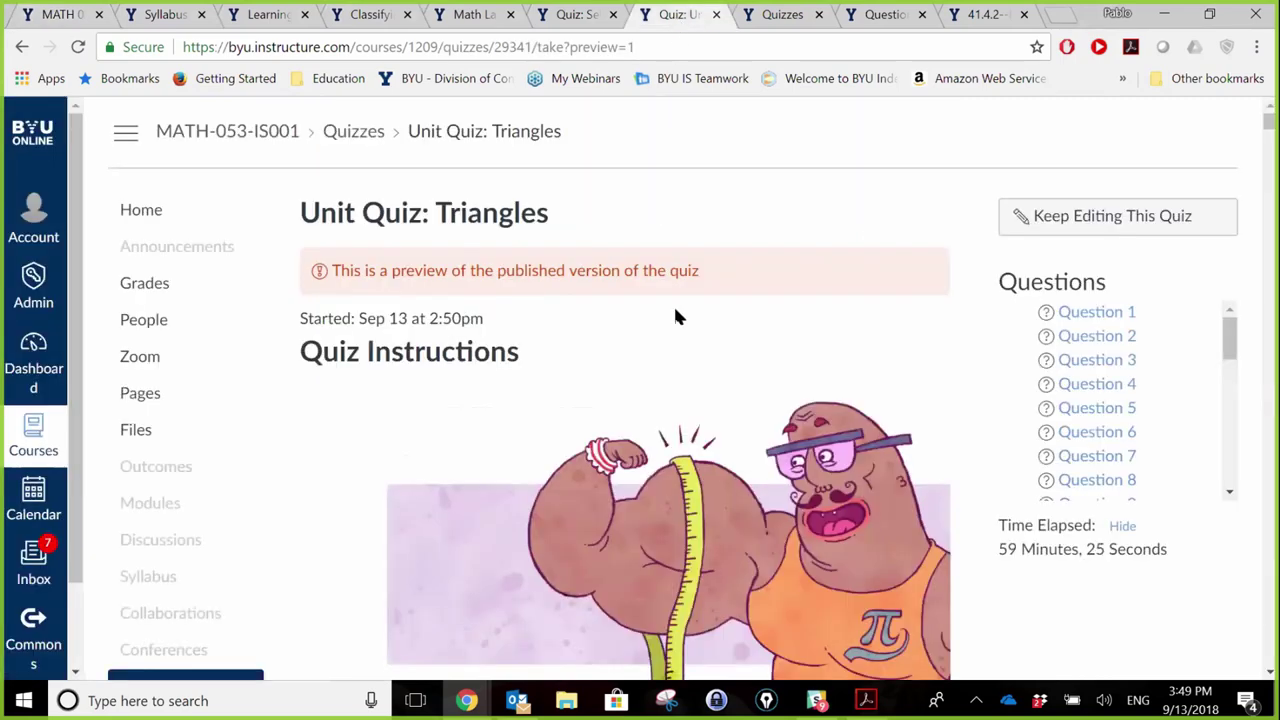
{"action": "scroll", "coordinate": [675, 317], "scroll_direction": "down", "scroll_amount": 10}
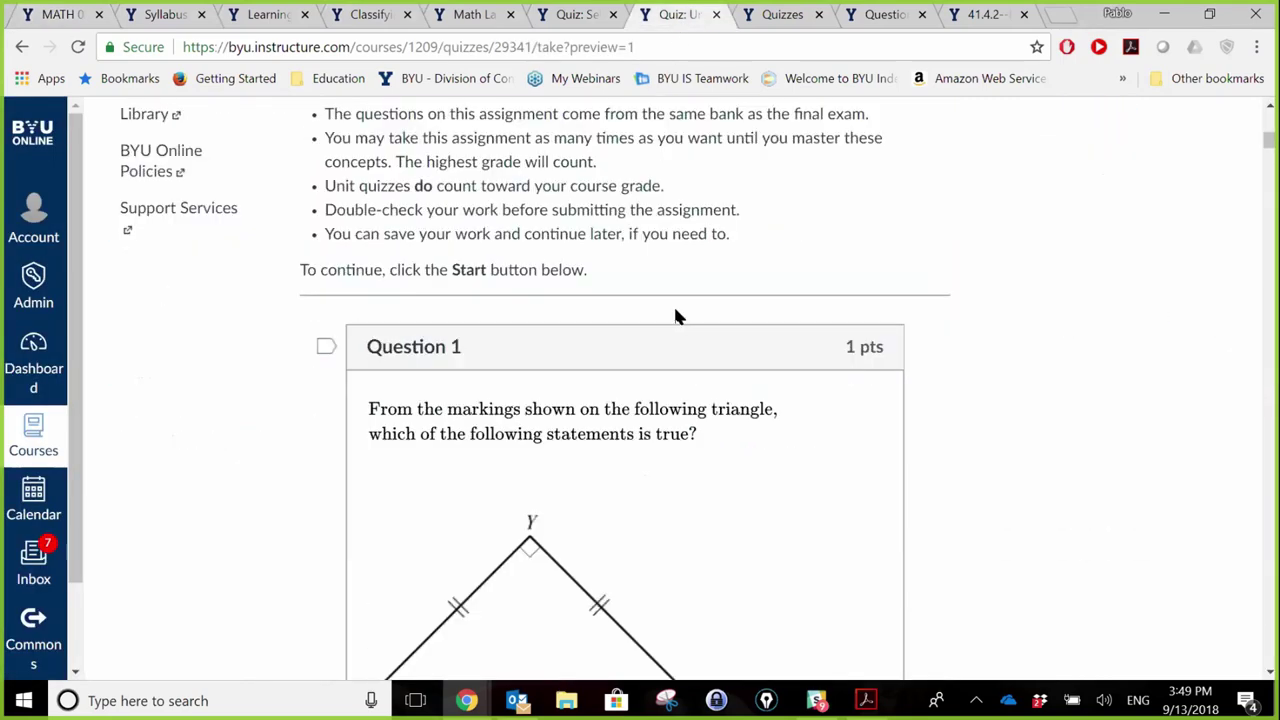
{"action": "scroll", "coordinate": [675, 317], "scroll_direction": "down", "scroll_amount": 4}
Look through the course's Assignment Quizzes list down to the self checks, and browse the Course Question Banks
{"action": "left_click", "coordinate": [783, 14]}
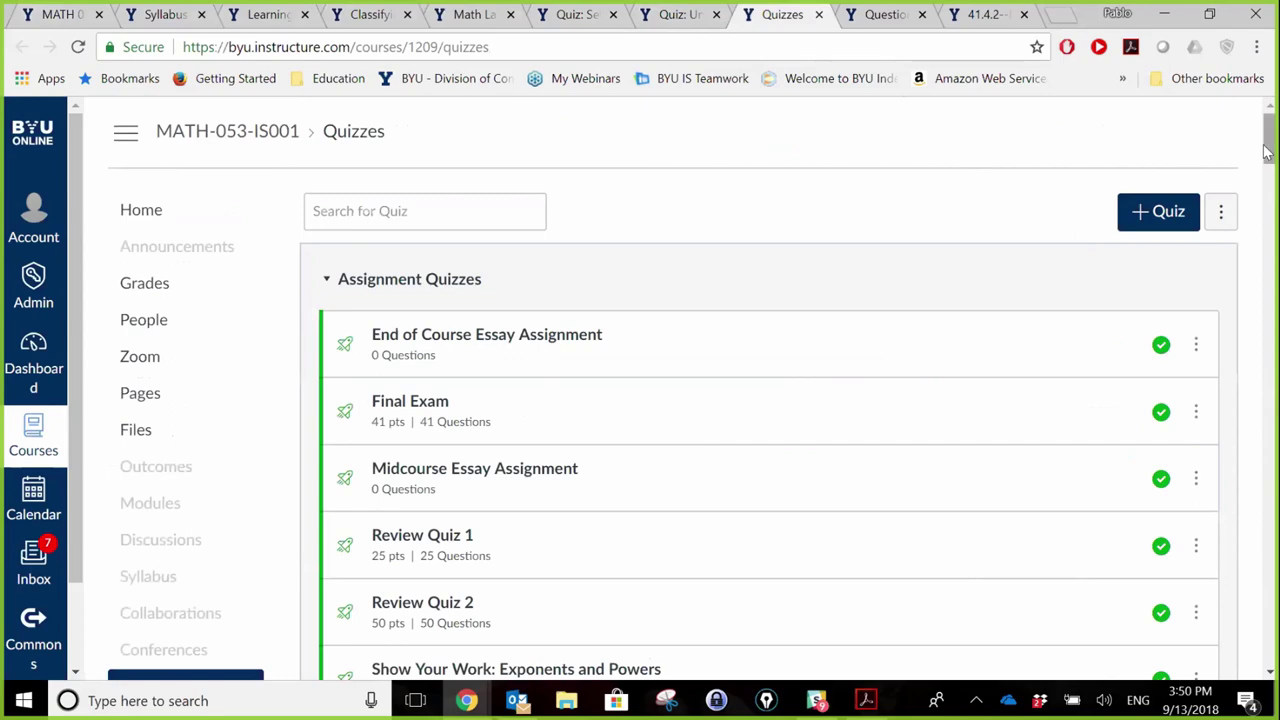
{"action": "scroll", "coordinate": [1267, 163], "scroll_direction": "down", "scroll_amount": 1}
{"action": "left_click_drag", "start_coordinate": [1267, 163], "coordinate": [1267, 322]}
{"action": "left_click_drag", "start_coordinate": [1268, 343], "coordinate": [1268, 395]}
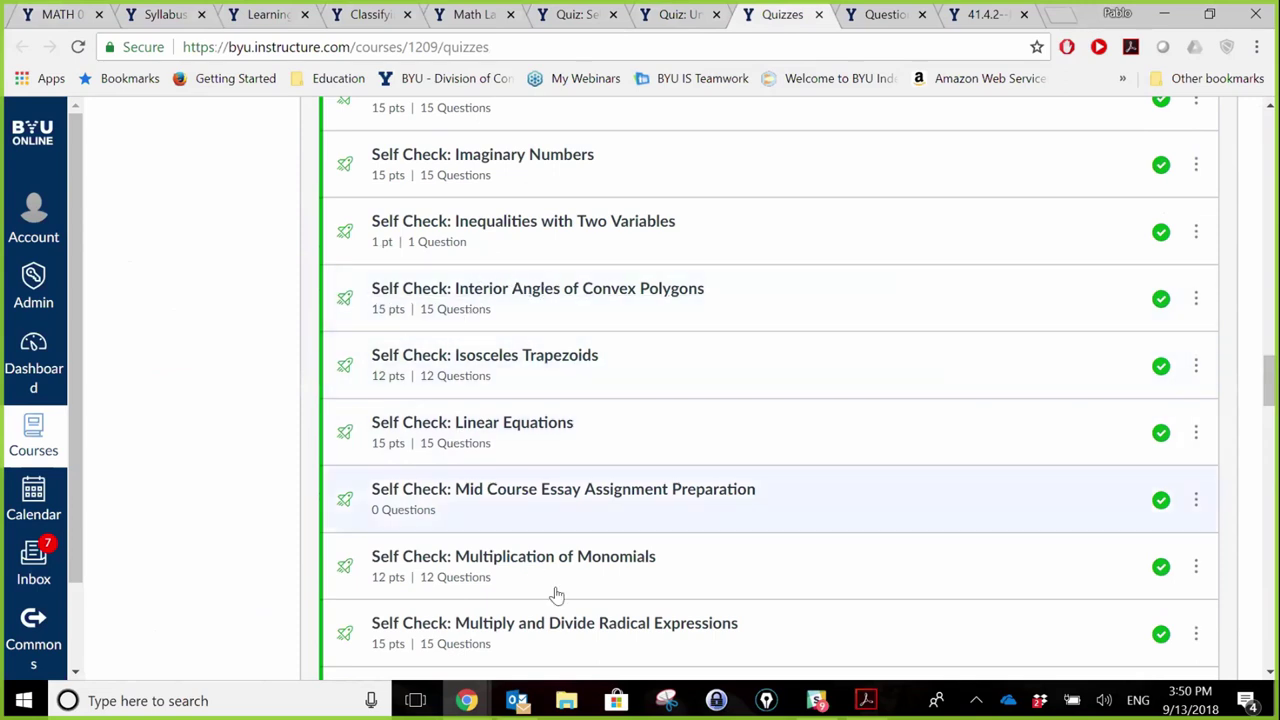
{"action": "left_click", "coordinate": [884, 15]}
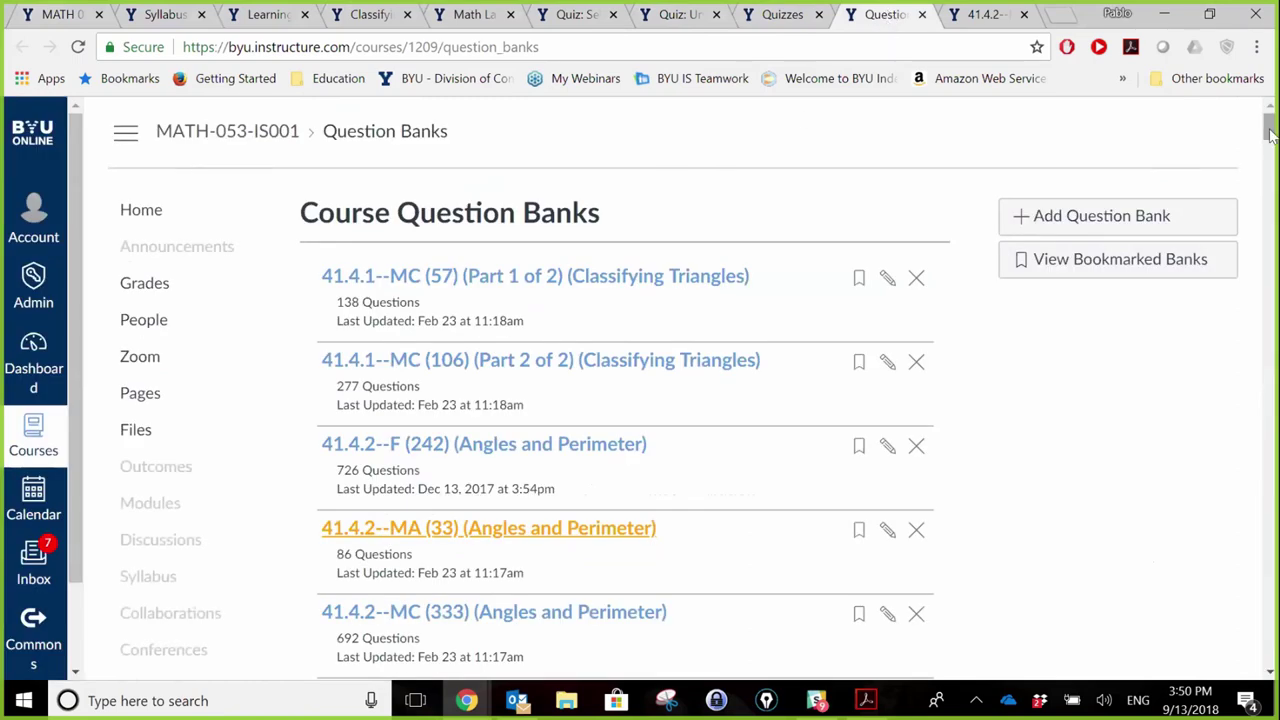
{"action": "left_click_drag", "start_coordinate": [1270, 133], "coordinate": [1268, 163]}
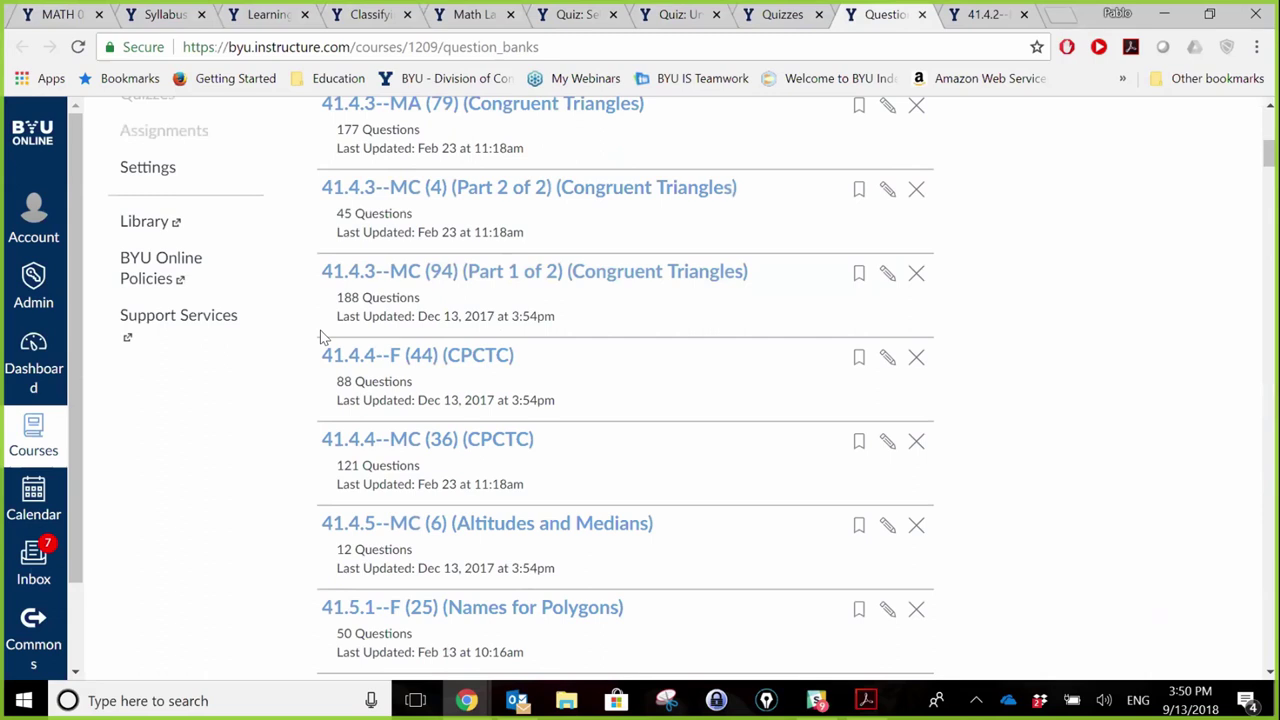
View the 41.4.2--MA (33) (Angles and Perimeter) question bank and compare its side-length ratio and triangle construction question variations
{"action": "left_click", "coordinate": [980, 17]}
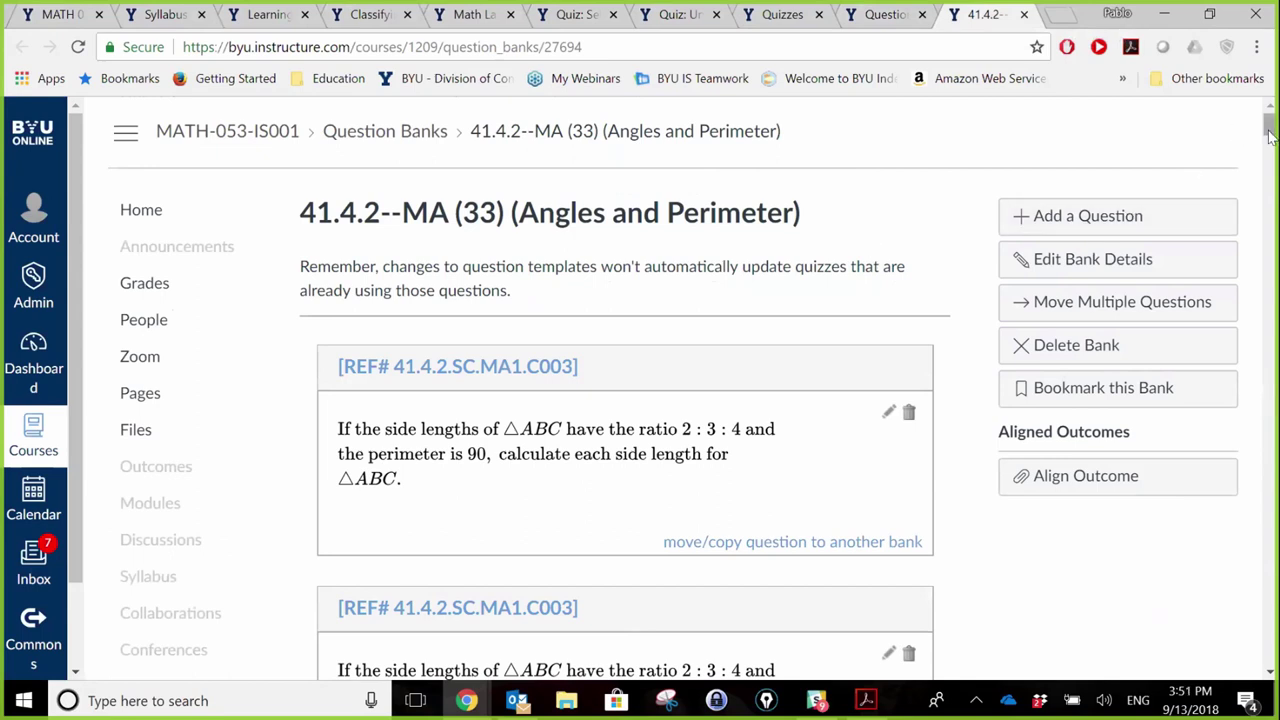
{"action": "scroll", "coordinate": [1268, 136], "scroll_direction": "down", "scroll_amount": 3}
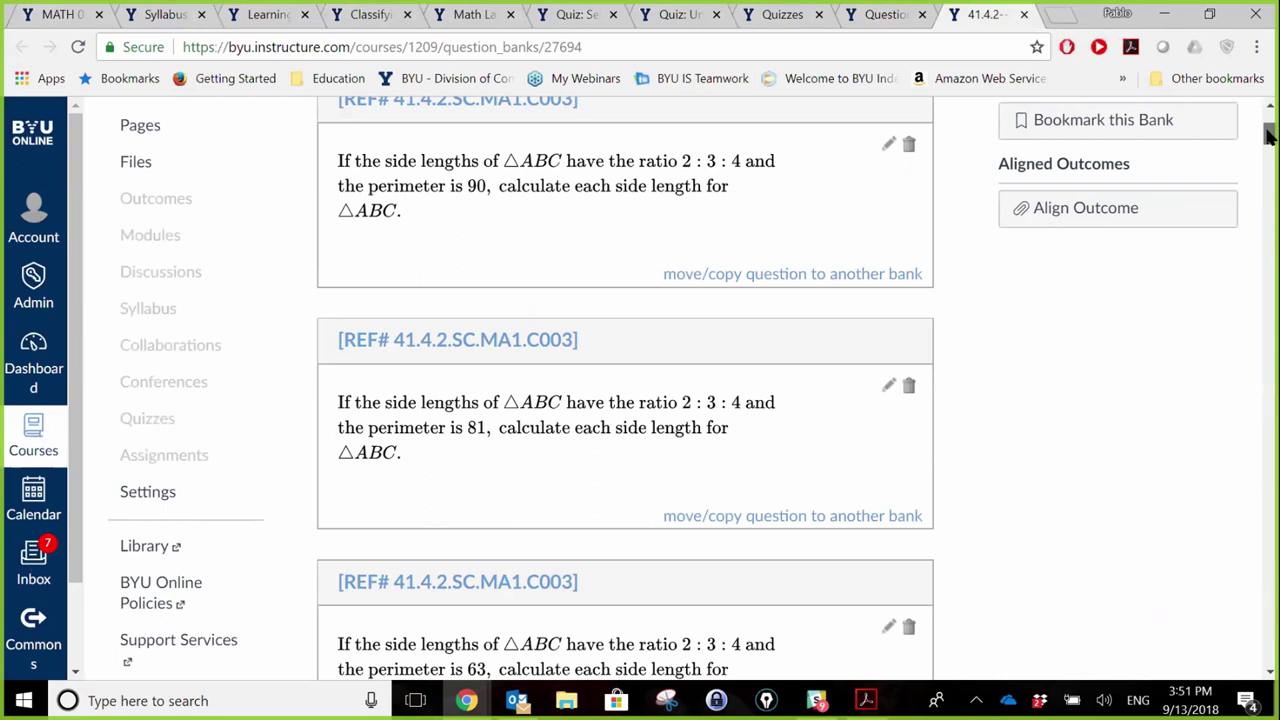
{"action": "scroll", "coordinate": [1268, 137], "scroll_direction": "down", "scroll_amount": 2}
{"action": "scroll", "coordinate": [1268, 137], "scroll_direction": "up", "scroll_amount": 2}
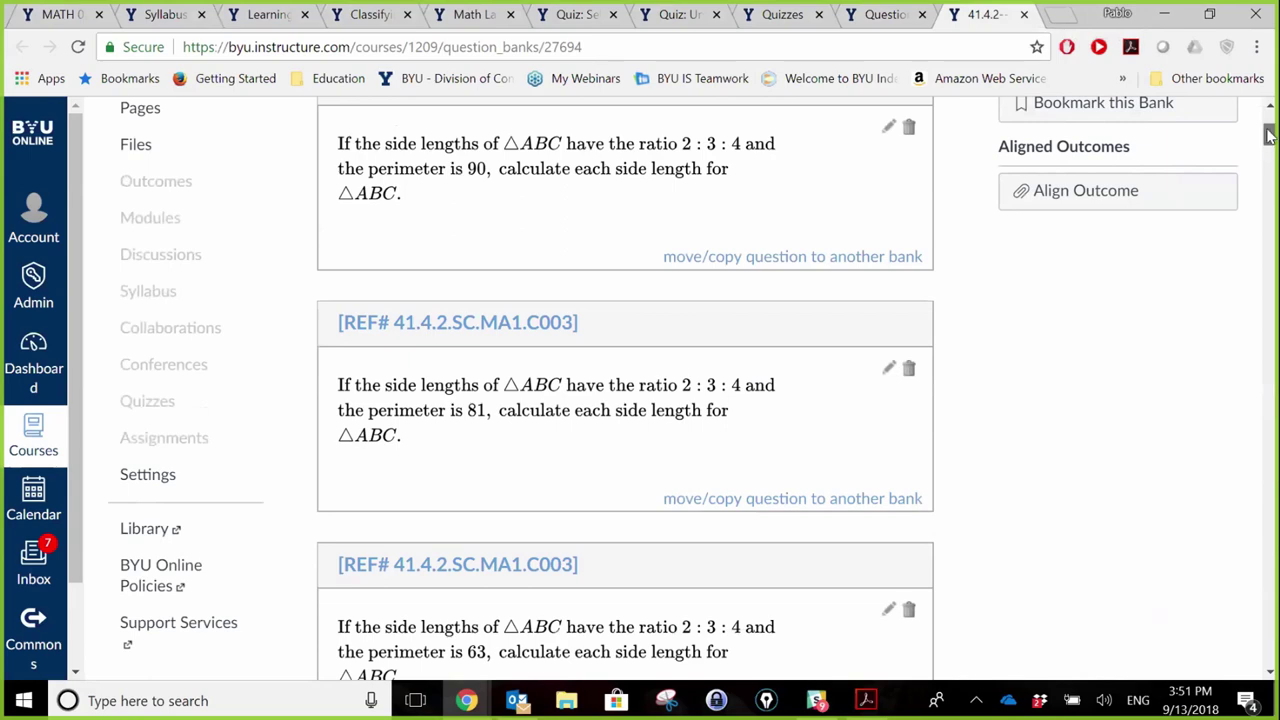
{"action": "left_click_drag", "start_coordinate": [1268, 142], "coordinate": [1268, 133]}
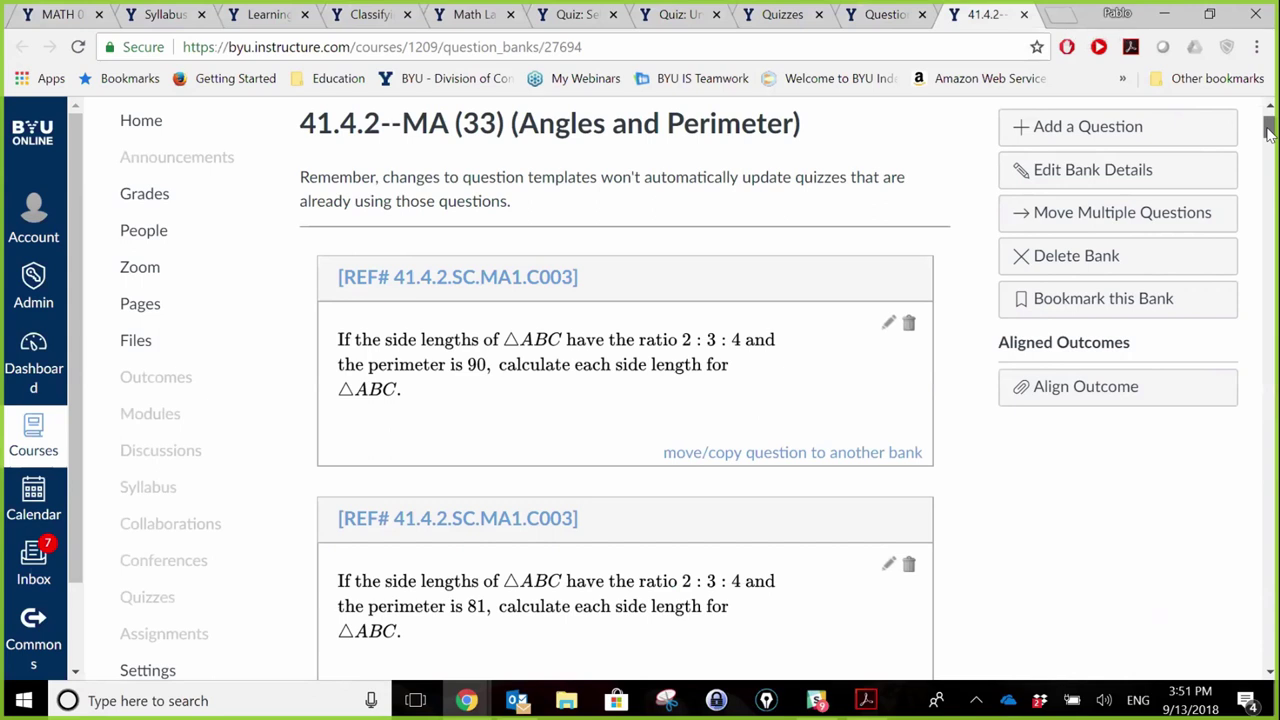
{"action": "left_click_drag", "start_coordinate": [1268, 130], "coordinate": [1268, 143]}
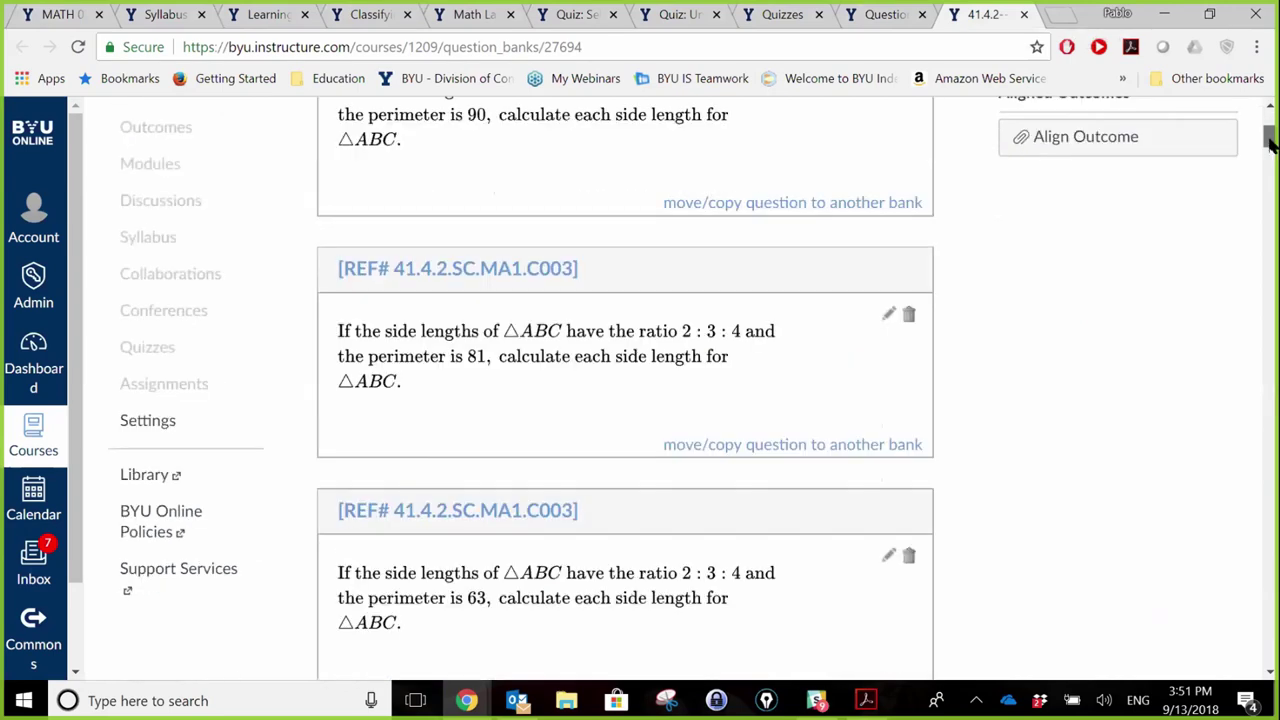
{"action": "left_click_drag", "start_coordinate": [1268, 143], "coordinate": [1269, 146]}
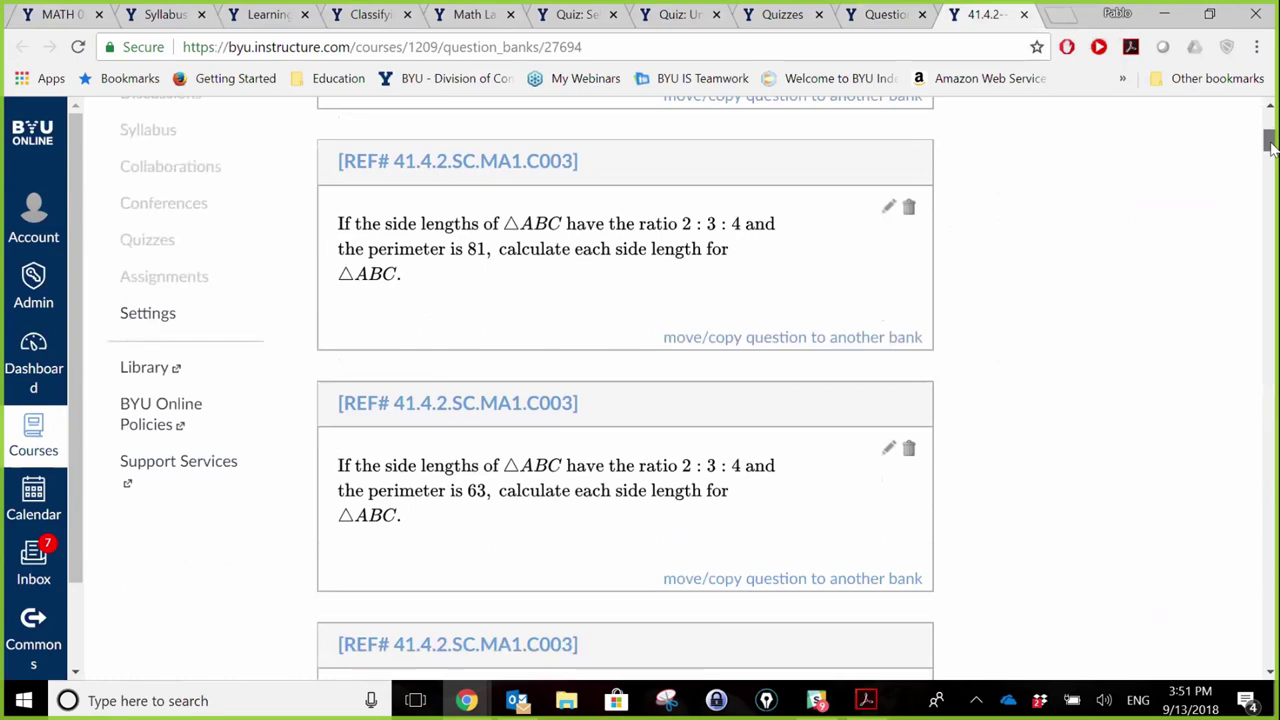
{"action": "left_click_drag", "start_coordinate": [1269, 146], "coordinate": [1272, 238]}
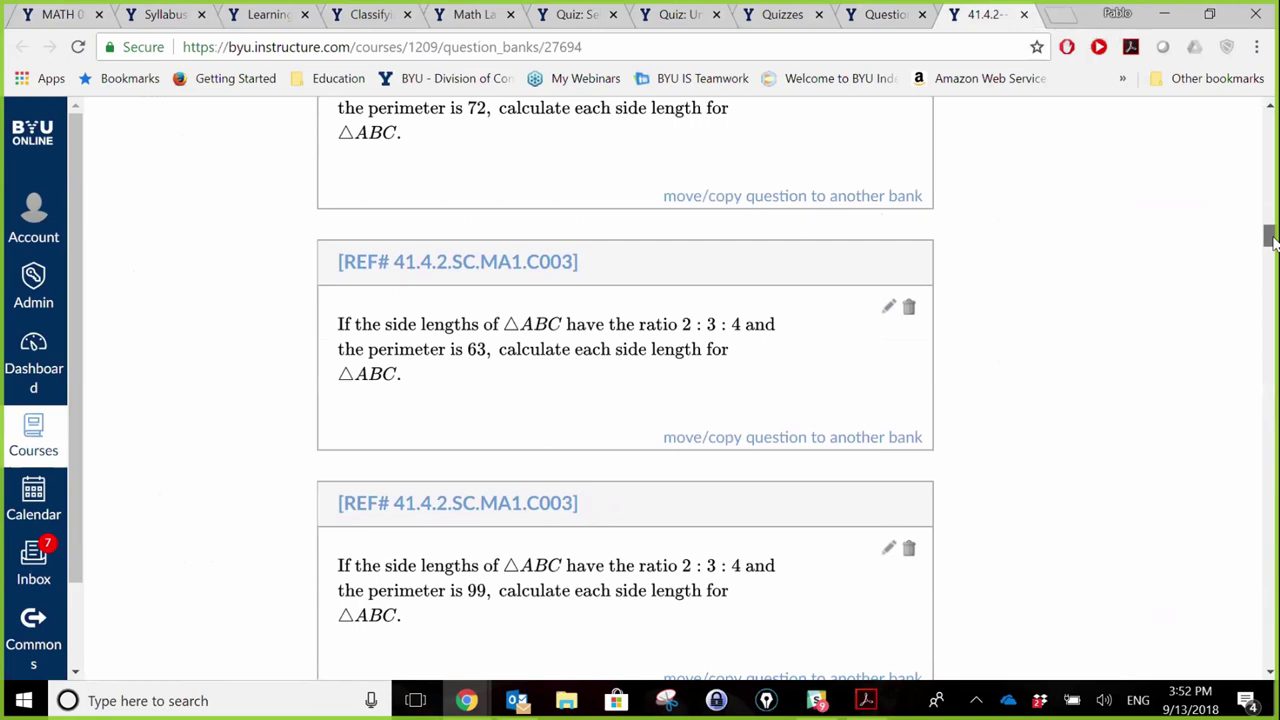
{"action": "left_click_drag", "start_coordinate": [1272, 240], "coordinate": [1270, 447]}
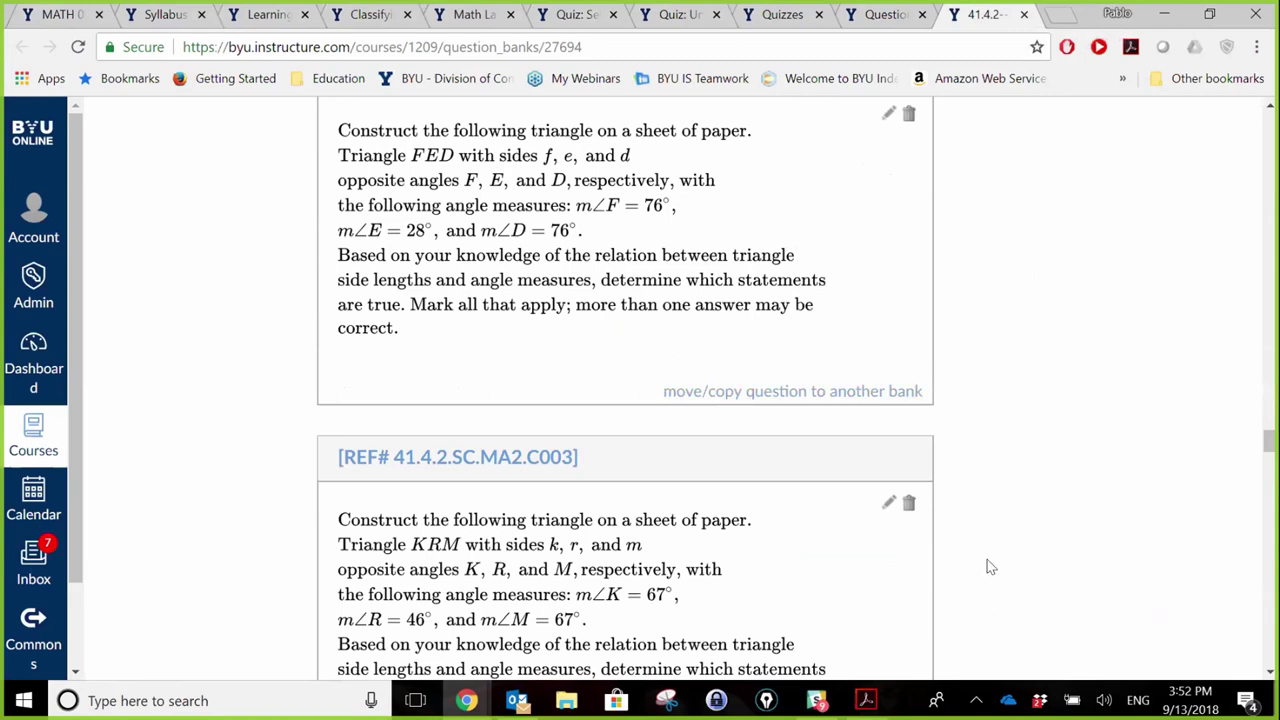
{"action": "left_click", "coordinate": [1268, 444]}
{"action": "left_click_drag", "start_coordinate": [1268, 444], "coordinate": [1268, 448]}
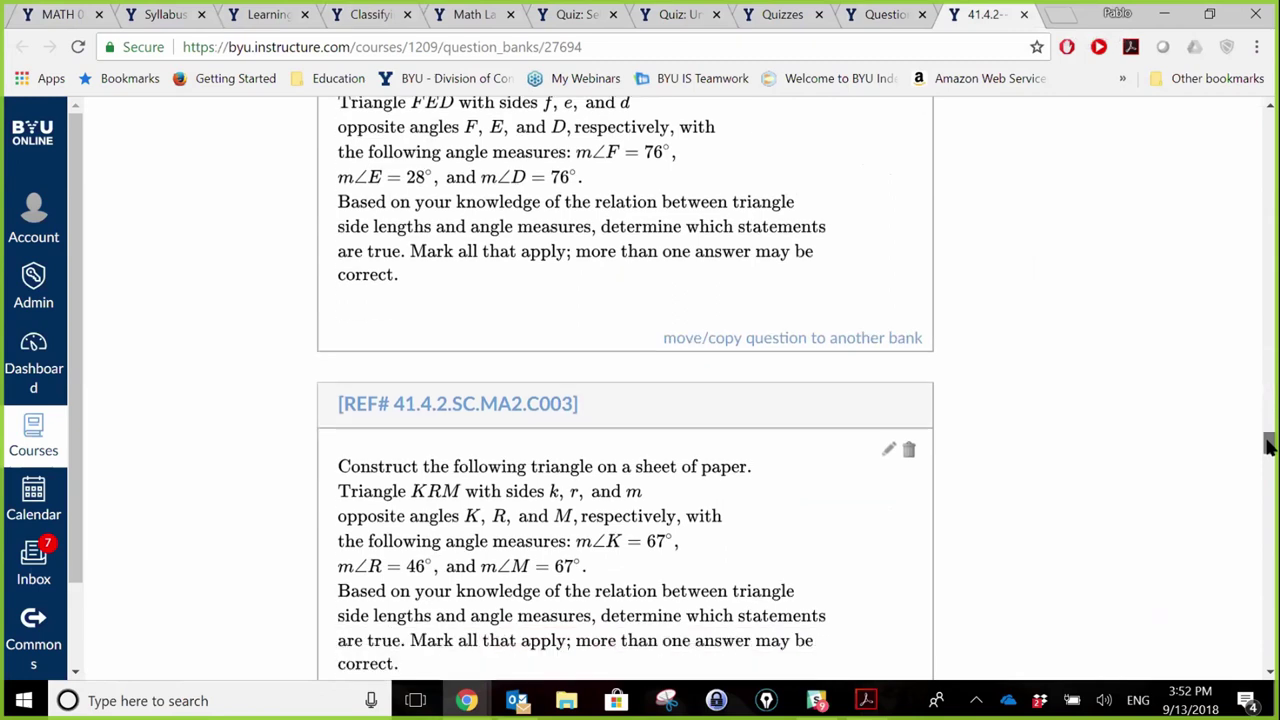
{"action": "left_click_drag", "start_coordinate": [1268, 446], "coordinate": [1268, 495]}
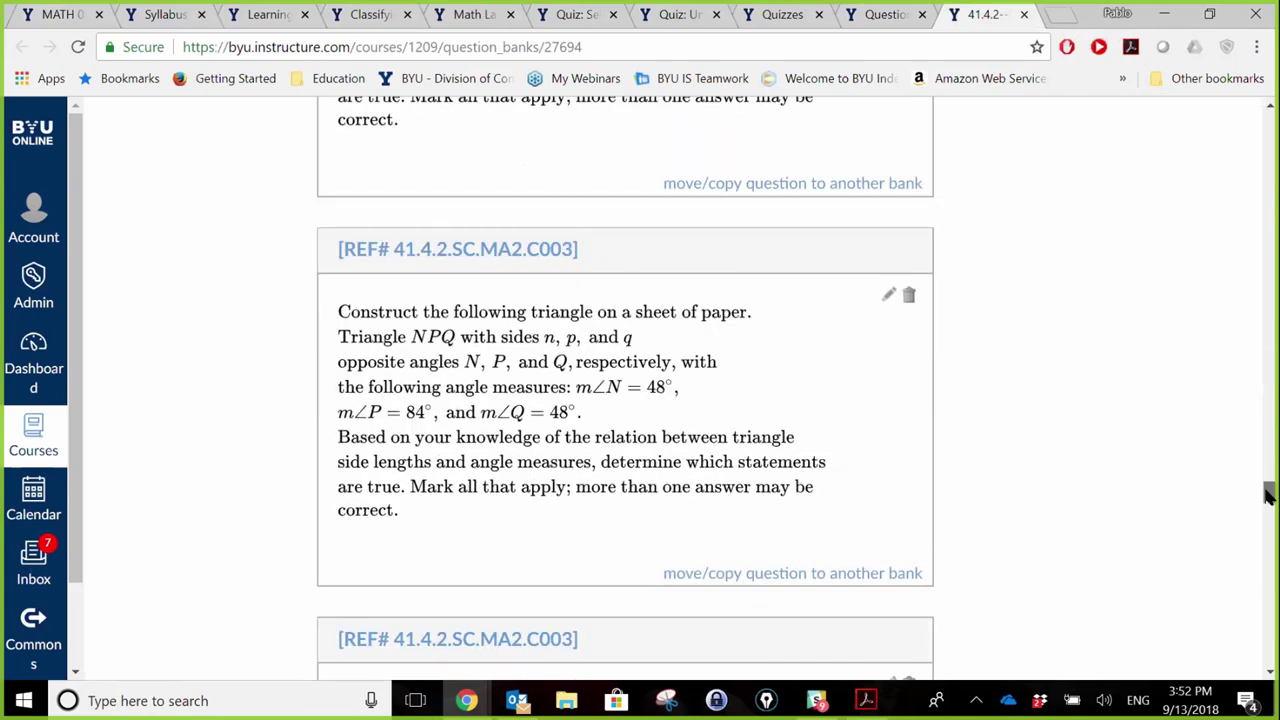
Review the remaining REF# 41.4.2.SC.MA2.C003 triangle construction variations in the question bank, and return to the math course's module list
{"action": "left_click_drag", "start_coordinate": [1268, 495], "coordinate": [1268, 514]}
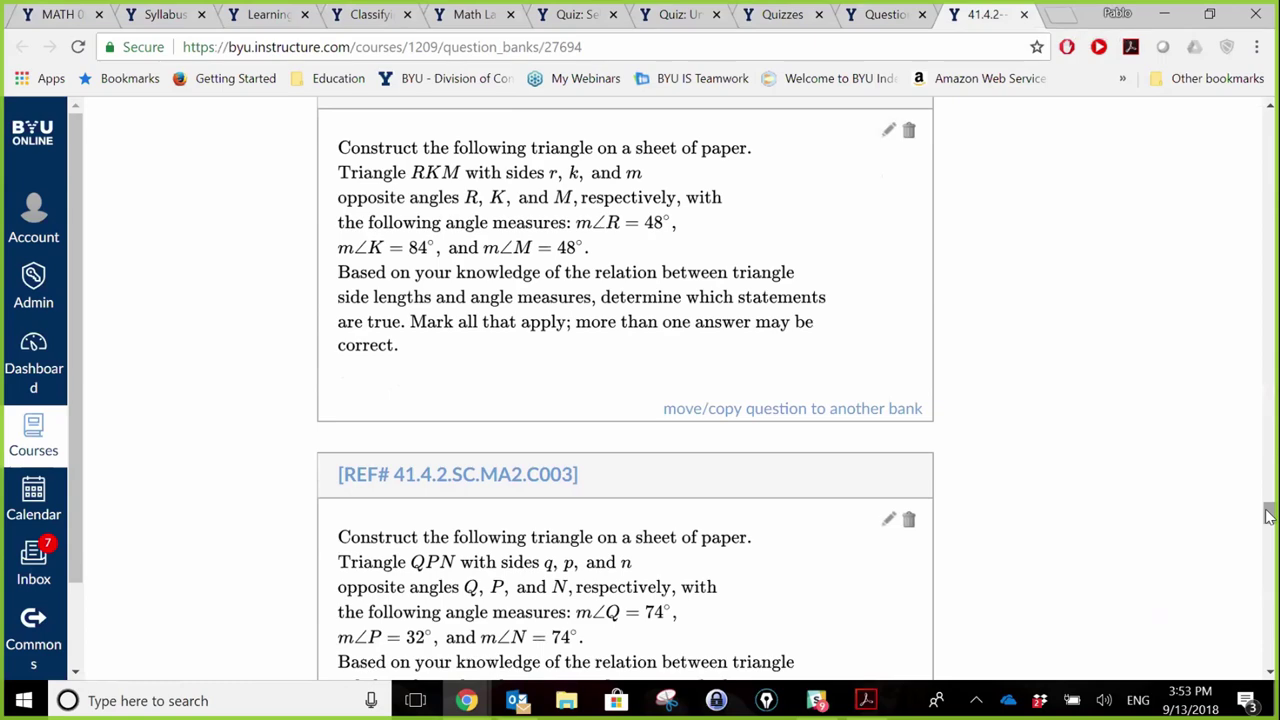
{"action": "left_click_drag", "start_coordinate": [1268, 516], "coordinate": [1270, 628]}
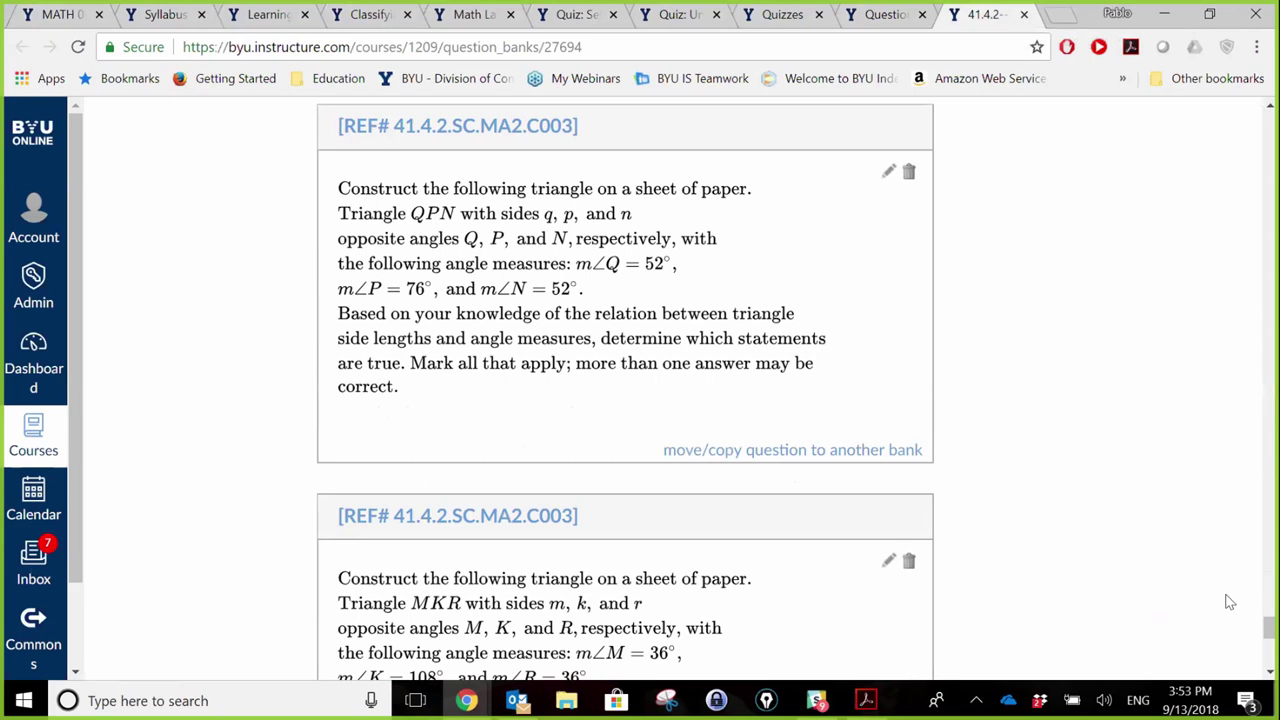
{"action": "left_click", "coordinate": [60, 14]}
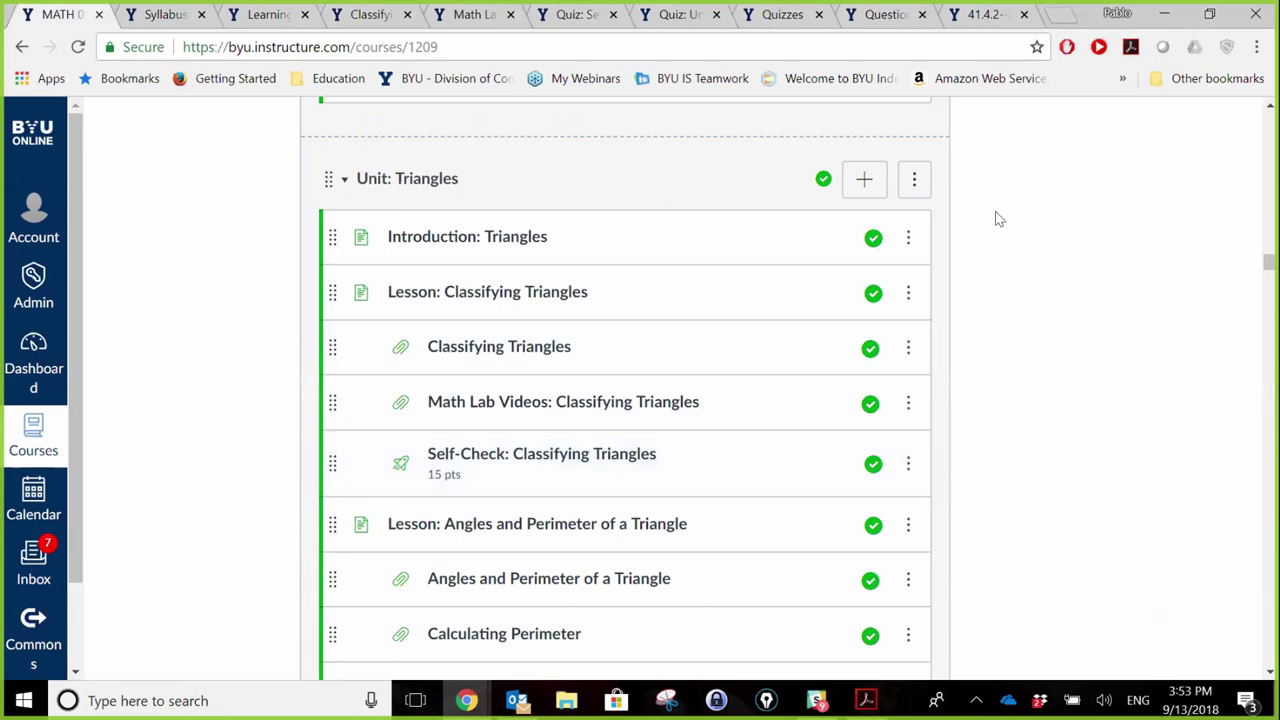
Switch to the ENGL-041-IS002 course window and review the required books and technology needs in its syllabus
{"action": "left_click", "coordinate": [1163, 17]}
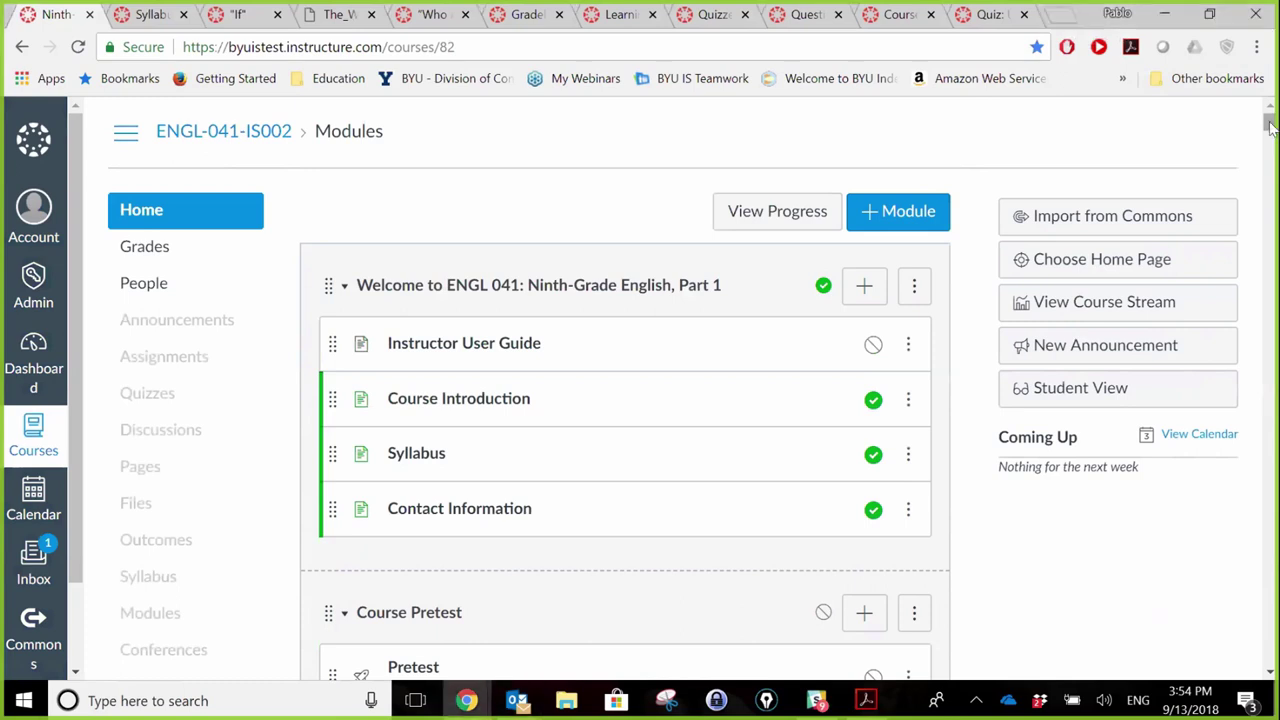
{"action": "left_click", "coordinate": [150, 16]}
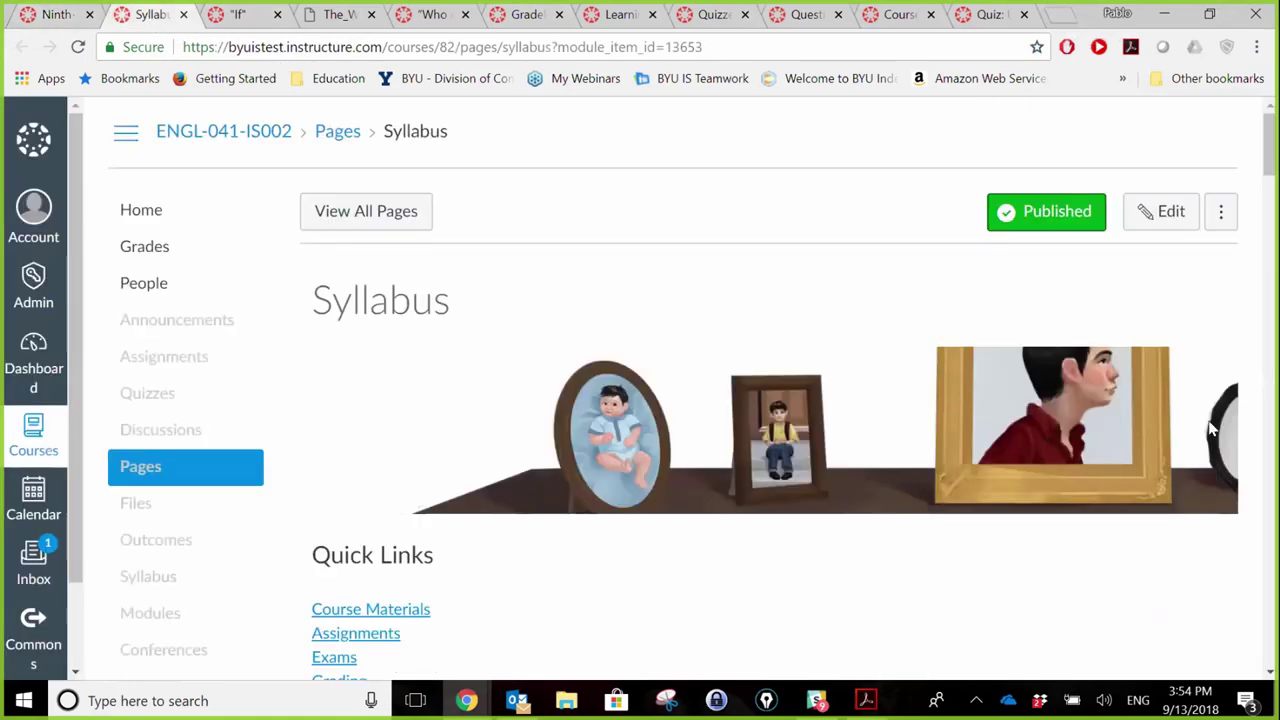
{"action": "left_click_drag", "start_coordinate": [1274, 172], "coordinate": [1274, 318]}
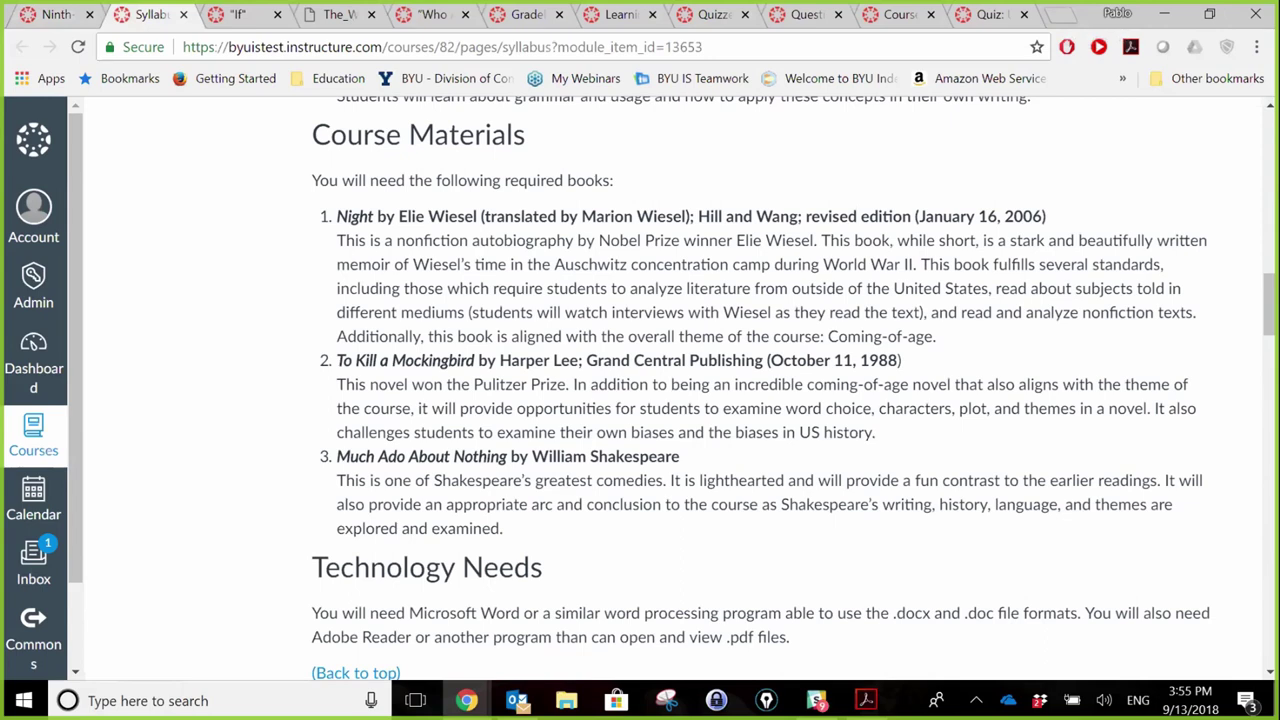
Return to the English course's module list and look over the Unit 1 items in Lesson 1.1: Theme and Inference
{"action": "left_click", "coordinate": [55, 16]}
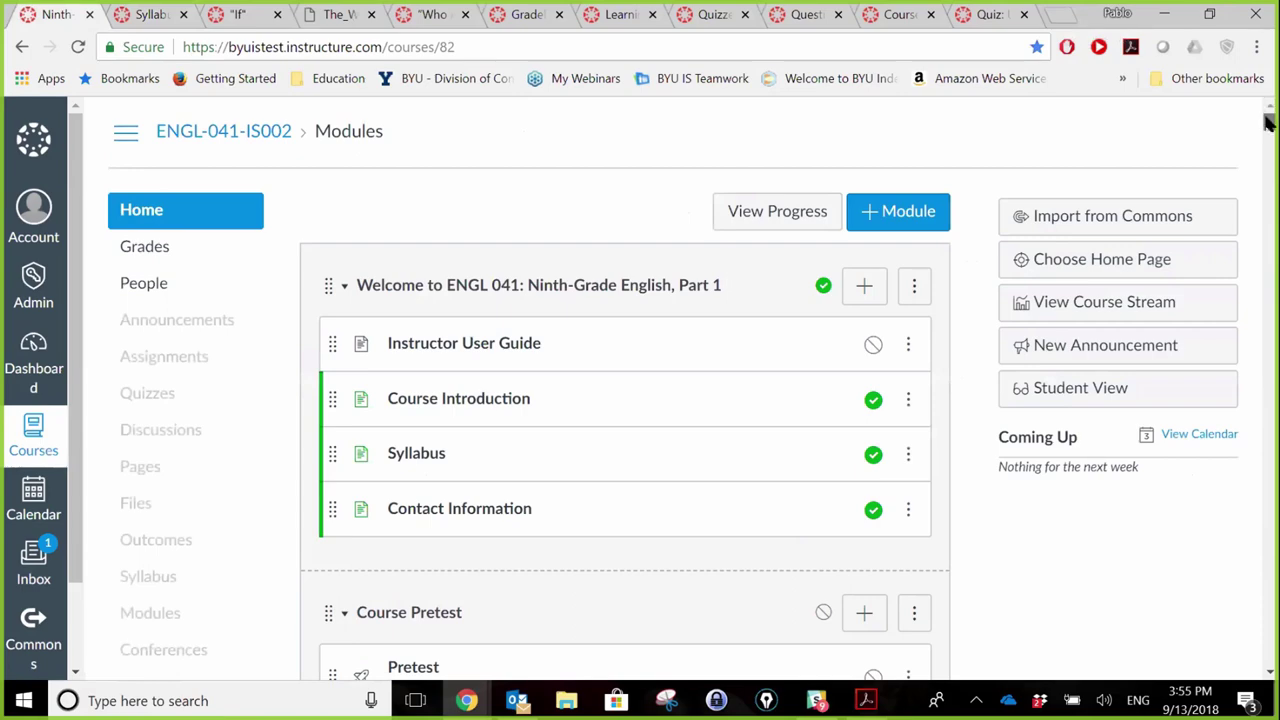
{"action": "left_click_drag", "start_coordinate": [1268, 120], "coordinate": [1268, 142]}
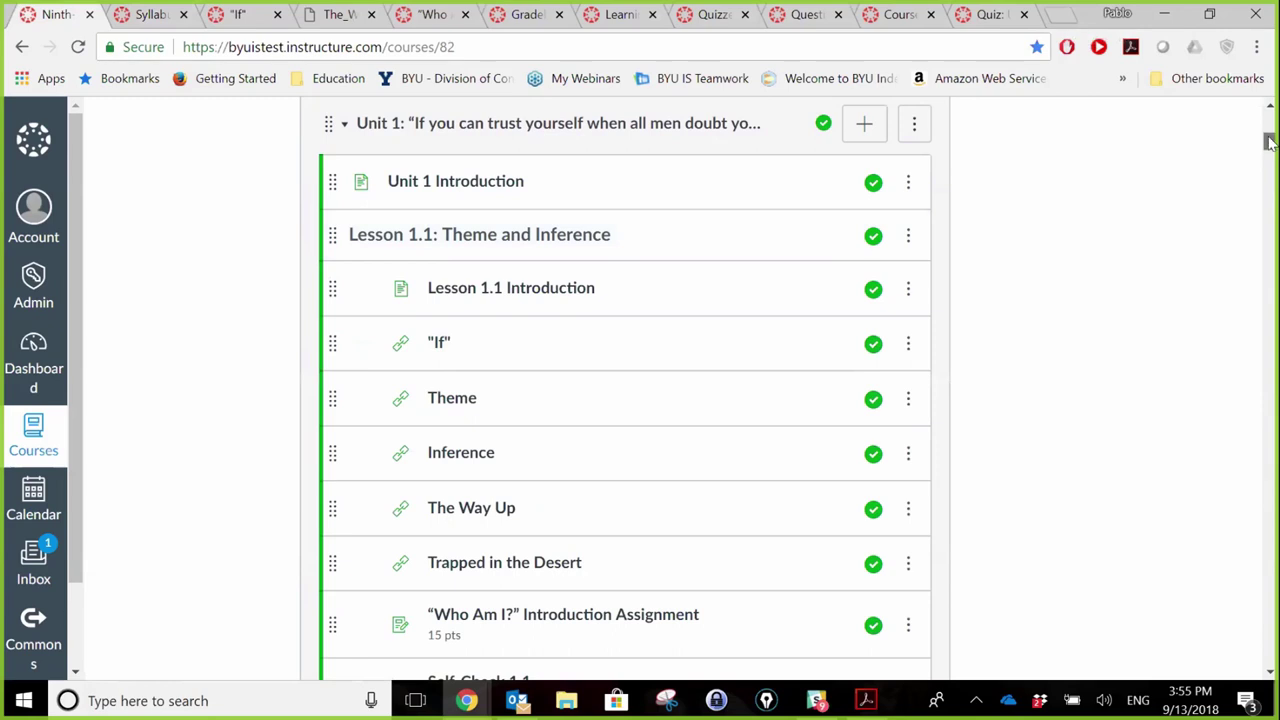
{"action": "left_click_drag", "start_coordinate": [1268, 143], "coordinate": [1268, 148]}
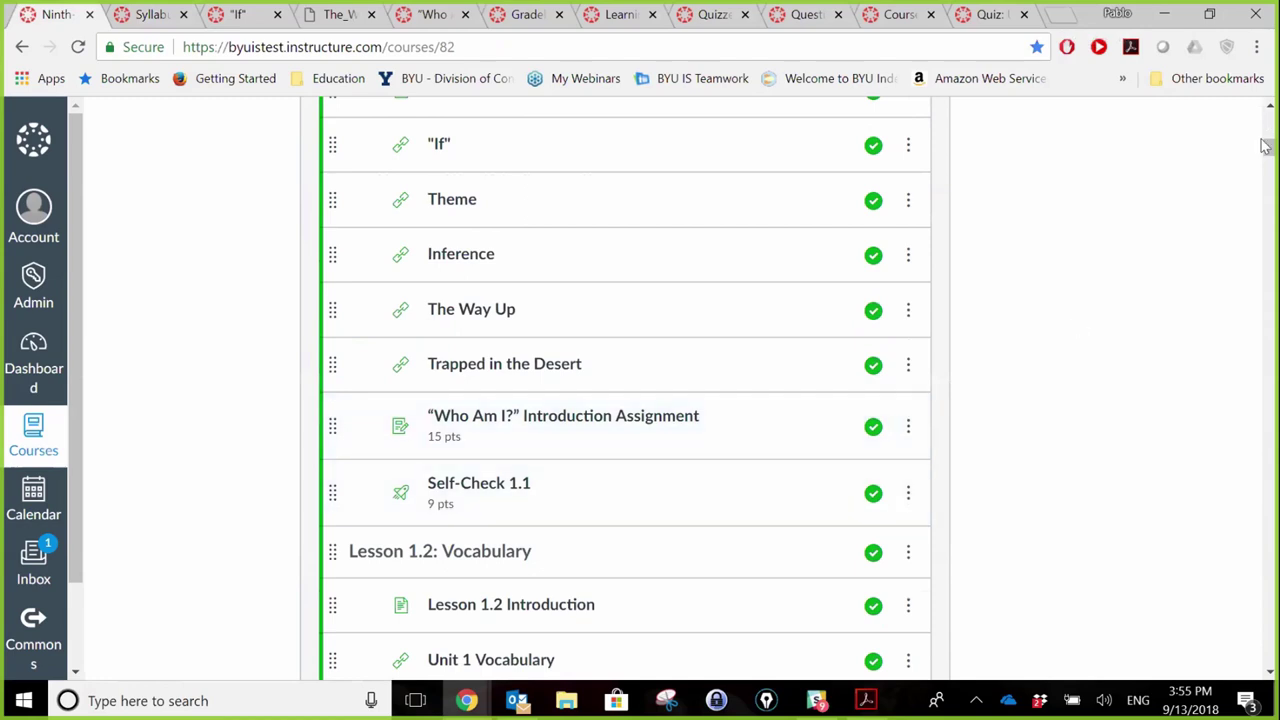
{"action": "mouse_move", "coordinate": [1268, 148]}
{"action": "left_mouse_down"}
{"action": "mouse_move", "coordinate": [1268, 163]}
{"action": "mouse_move", "coordinate": [1268, 145]}
{"action": "left_mouse_up"}
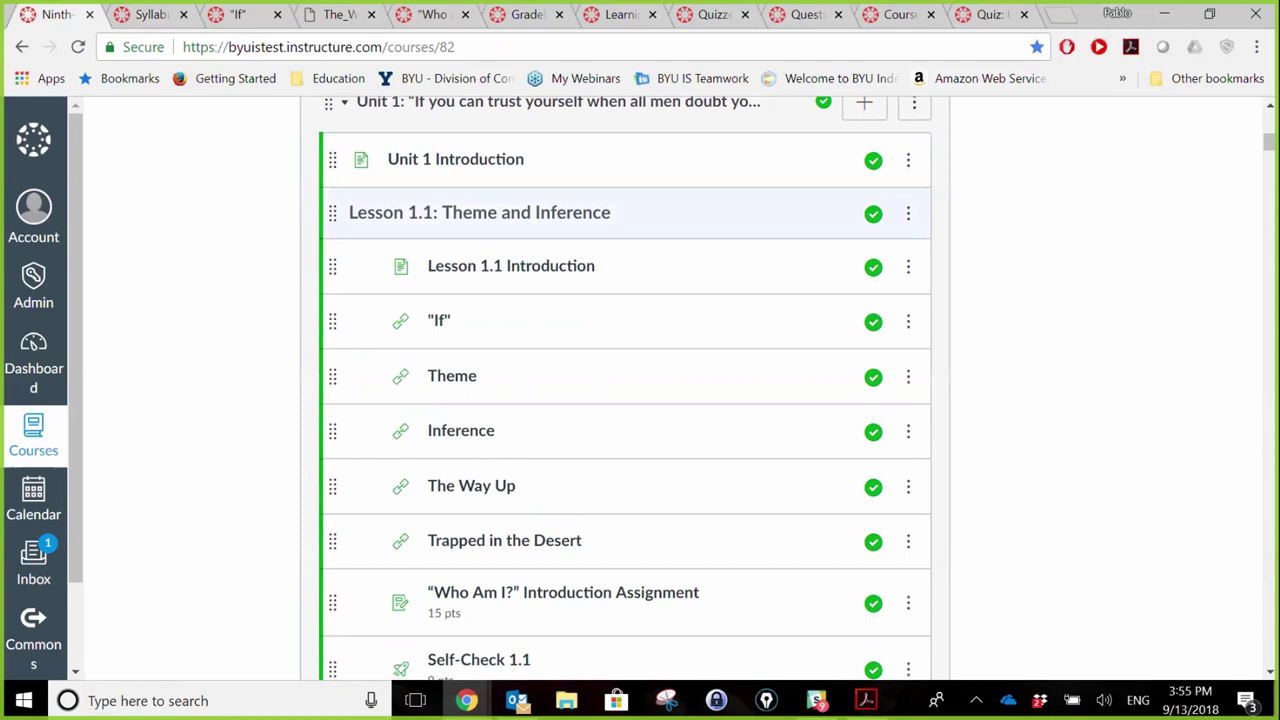
Look through Lessons 1.2 to 1.5 and the Unit 1 Quiz in the module list, and go back to Lesson 1.1
{"action": "mouse_move", "coordinate": [1268, 145]}
{"action": "left_mouse_down"}
{"action": "mouse_move", "coordinate": [1266, 170]}
{"action": "mouse_move", "coordinate": [1267, 157]}
{"action": "left_mouse_up"}
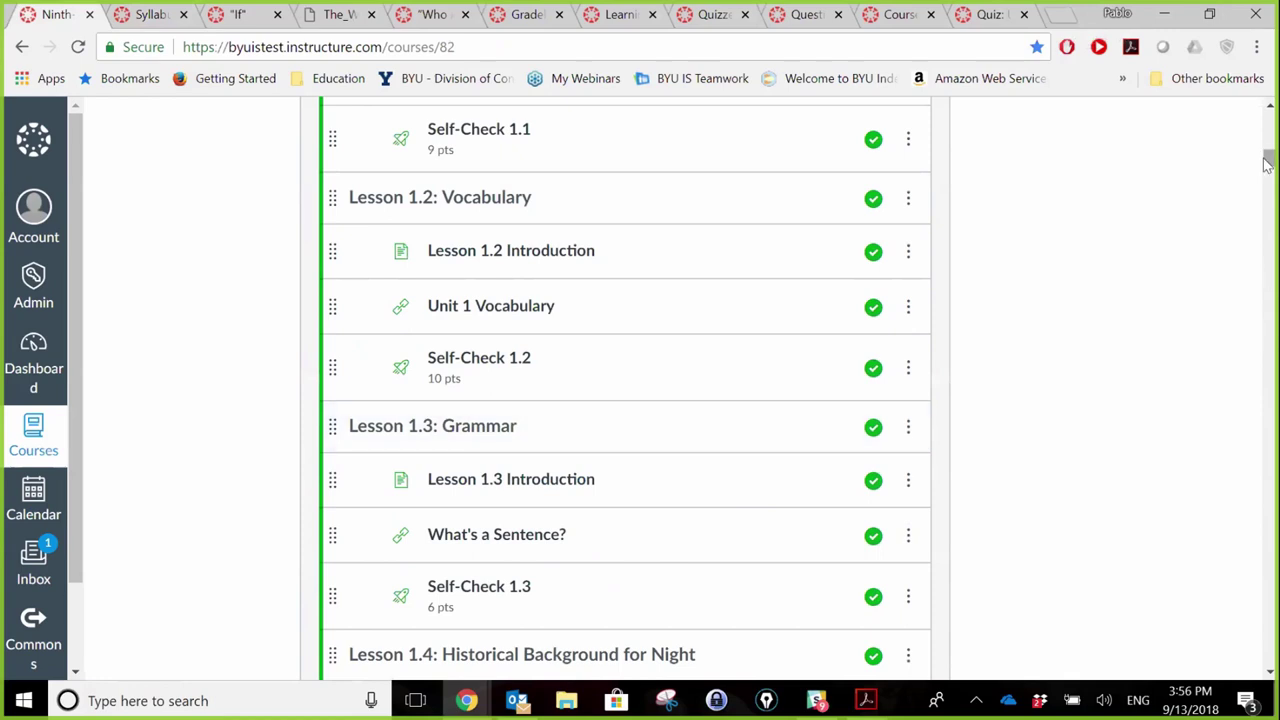
{"action": "left_click_drag", "start_coordinate": [1268, 163], "coordinate": [1166, 182]}
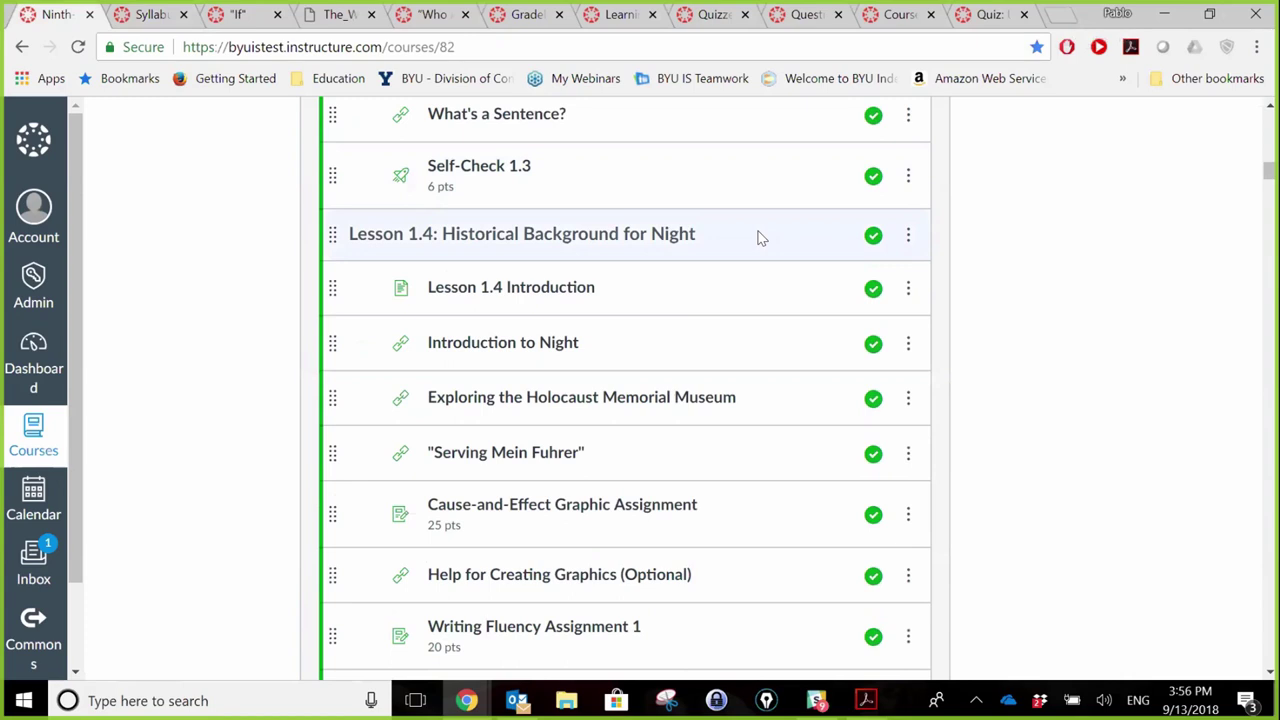
{"action": "scroll", "coordinate": [760, 237], "scroll_direction": "down", "scroll_amount": 2}
{"action": "scroll", "coordinate": [755, 244], "scroll_direction": "down", "scroll_amount": 2}
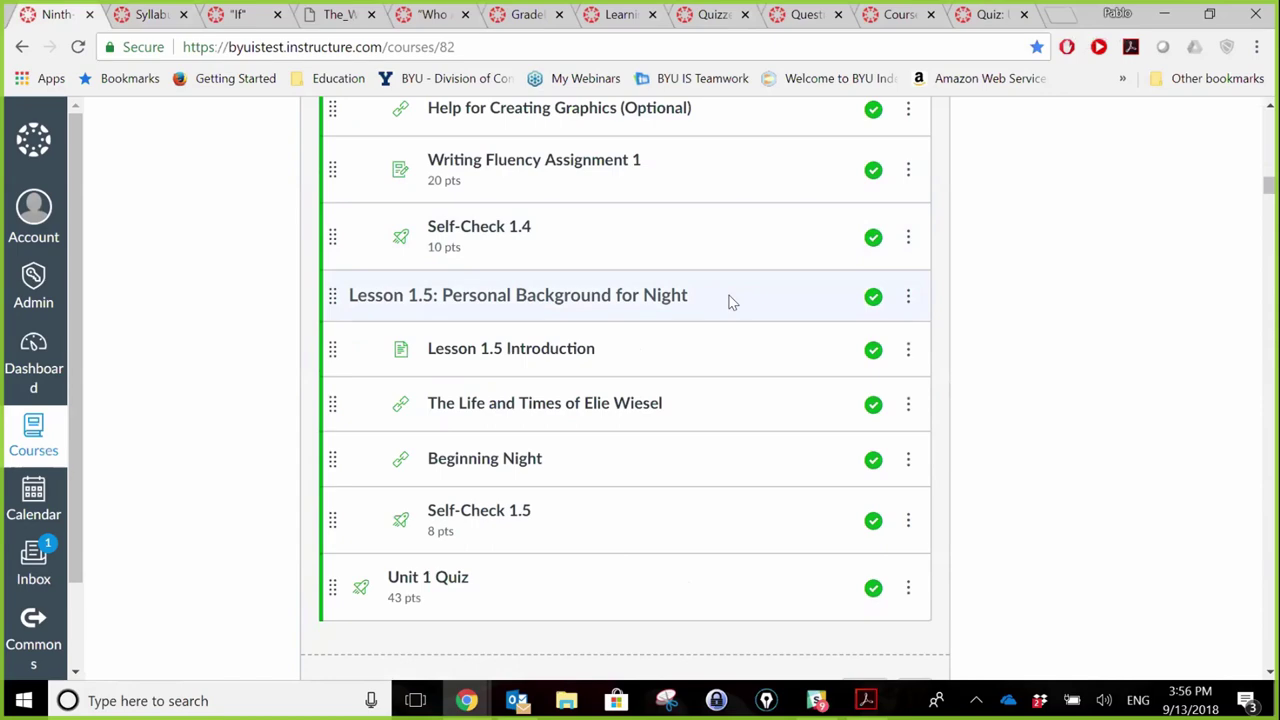
{"action": "scroll", "coordinate": [729, 302], "scroll_direction": "up", "scroll_amount": 10}
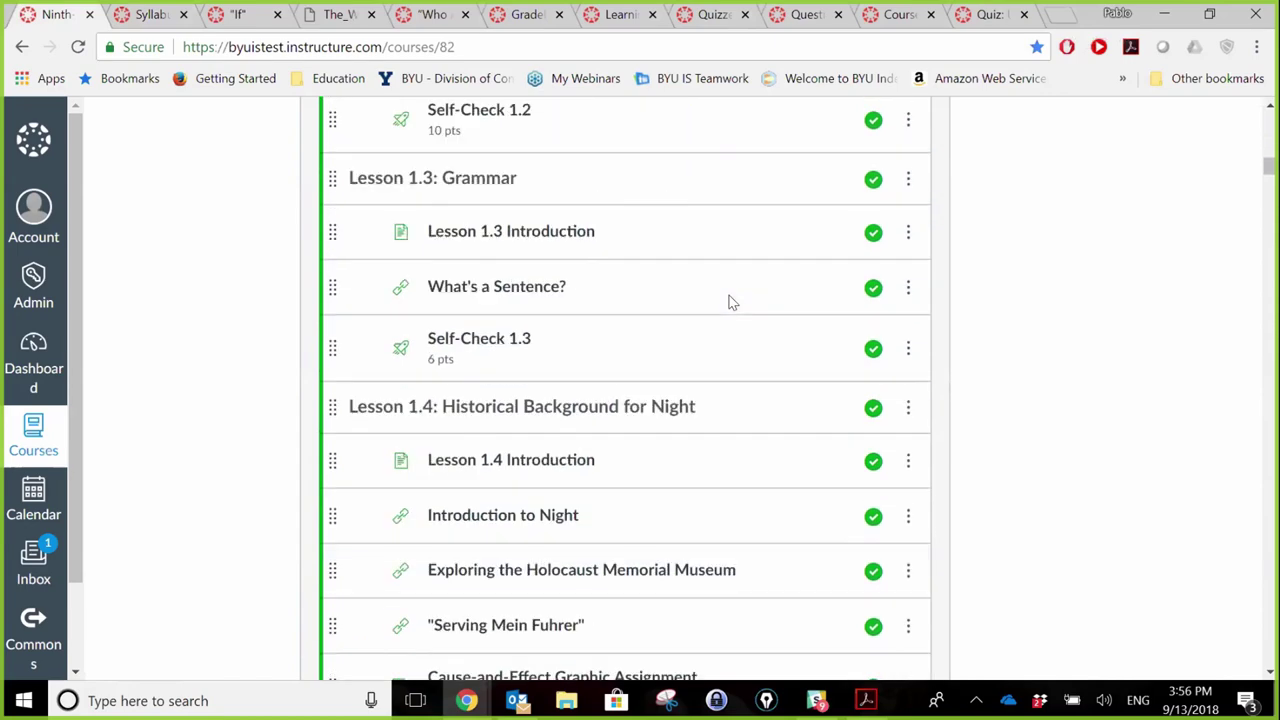
{"action": "scroll", "coordinate": [729, 302], "scroll_direction": "up", "scroll_amount": 5}
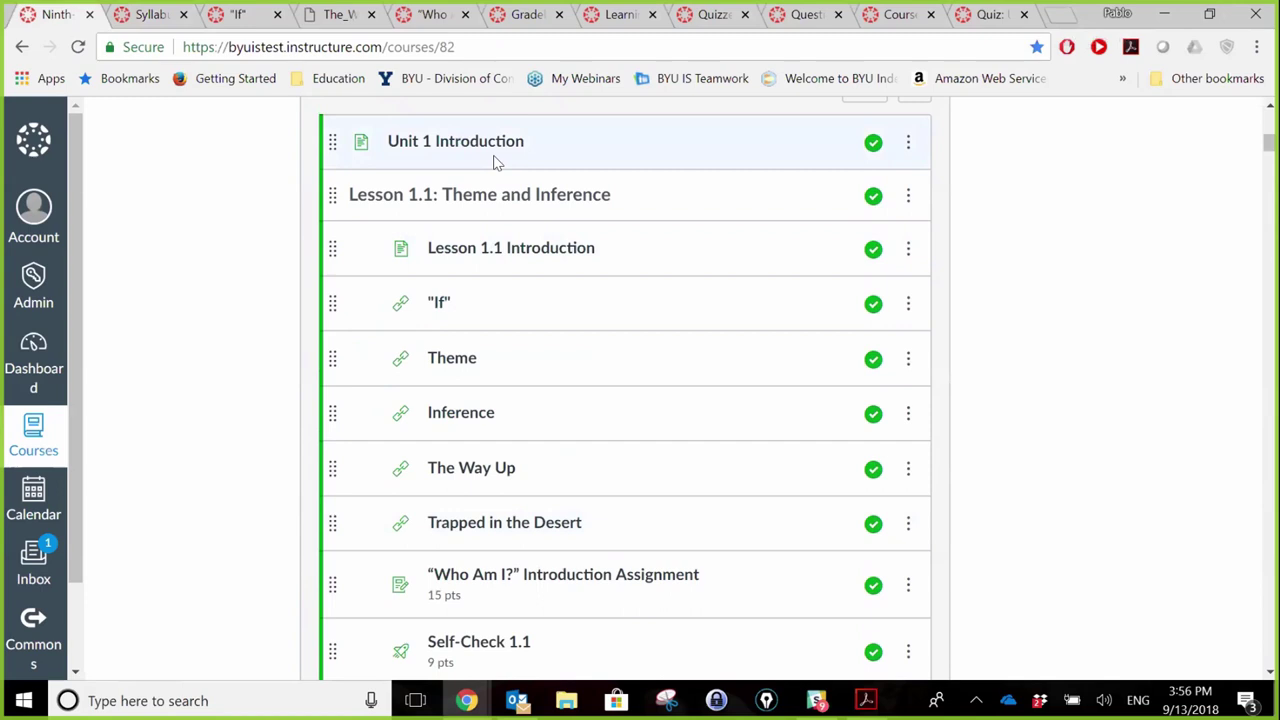
Read the "If" lesson page from the poem to its closing commentary, and check it against the Lesson 1.1 item list
{"action": "left_click", "coordinate": [250, 20]}
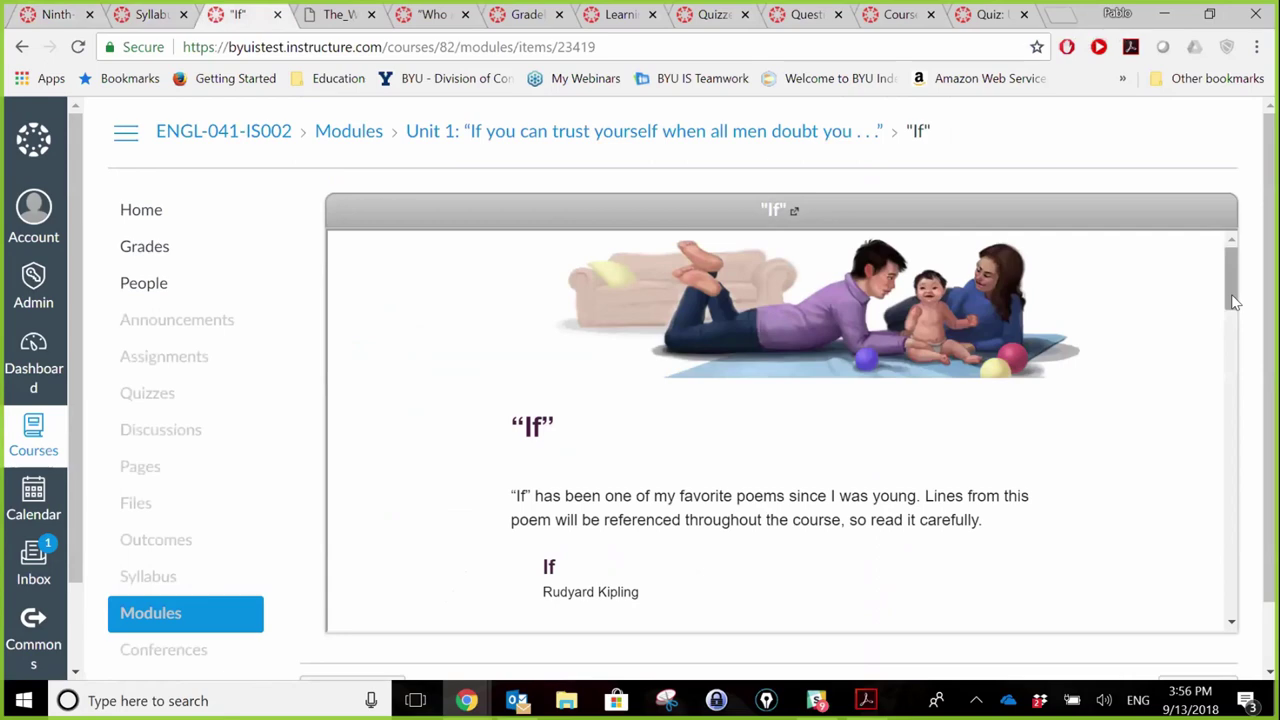
{"action": "left_click_drag", "start_coordinate": [1234, 302], "coordinate": [1234, 398]}
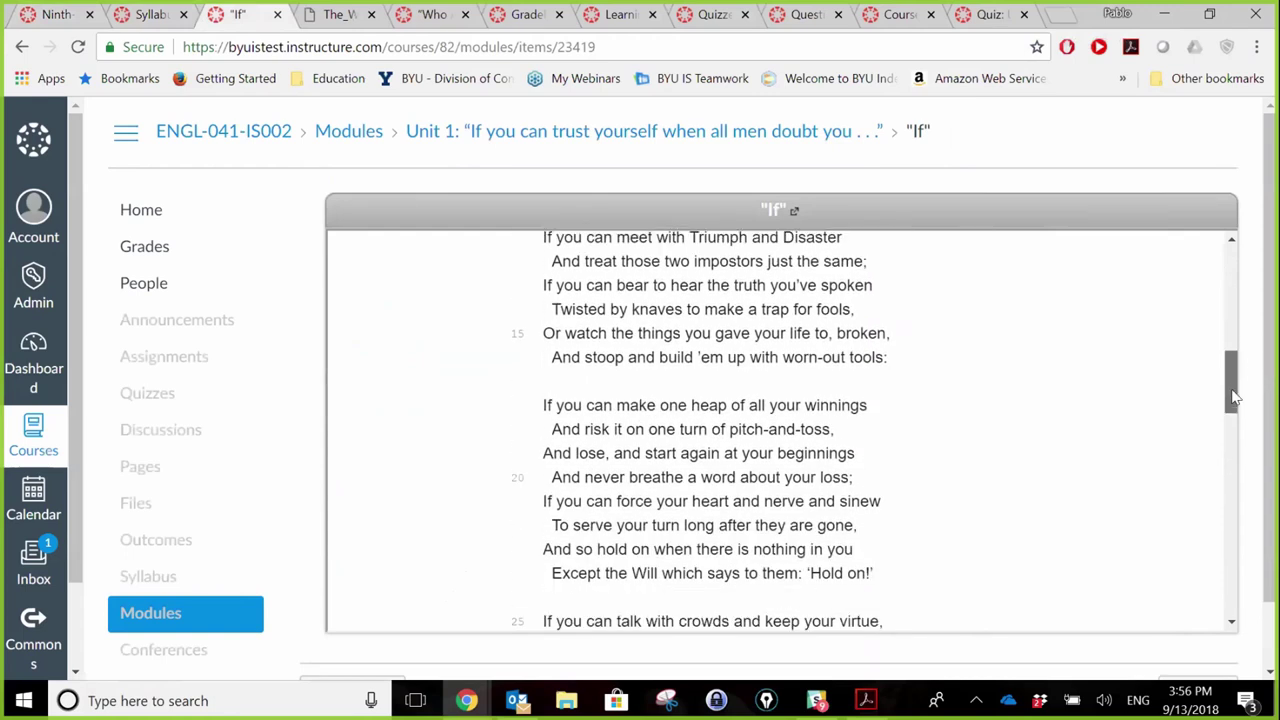
{"action": "left_click_drag", "start_coordinate": [1233, 397], "coordinate": [1233, 600]}
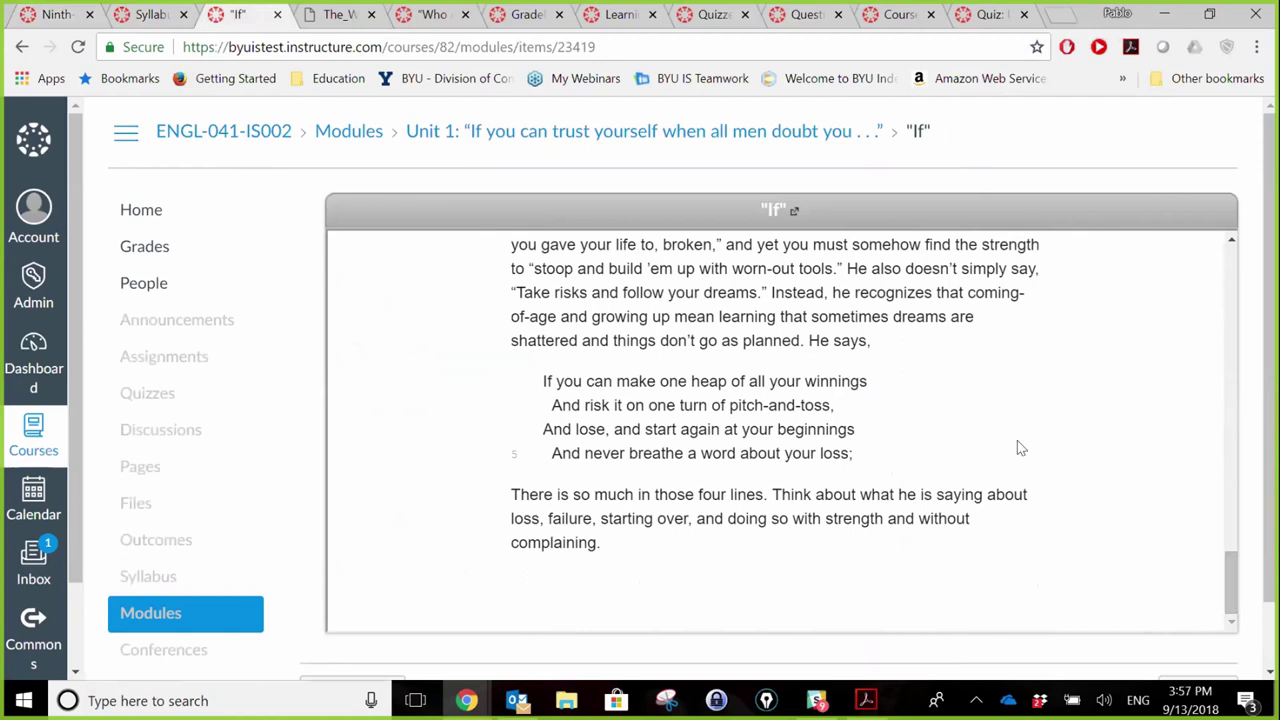
{"action": "left_click", "coordinate": [57, 15]}
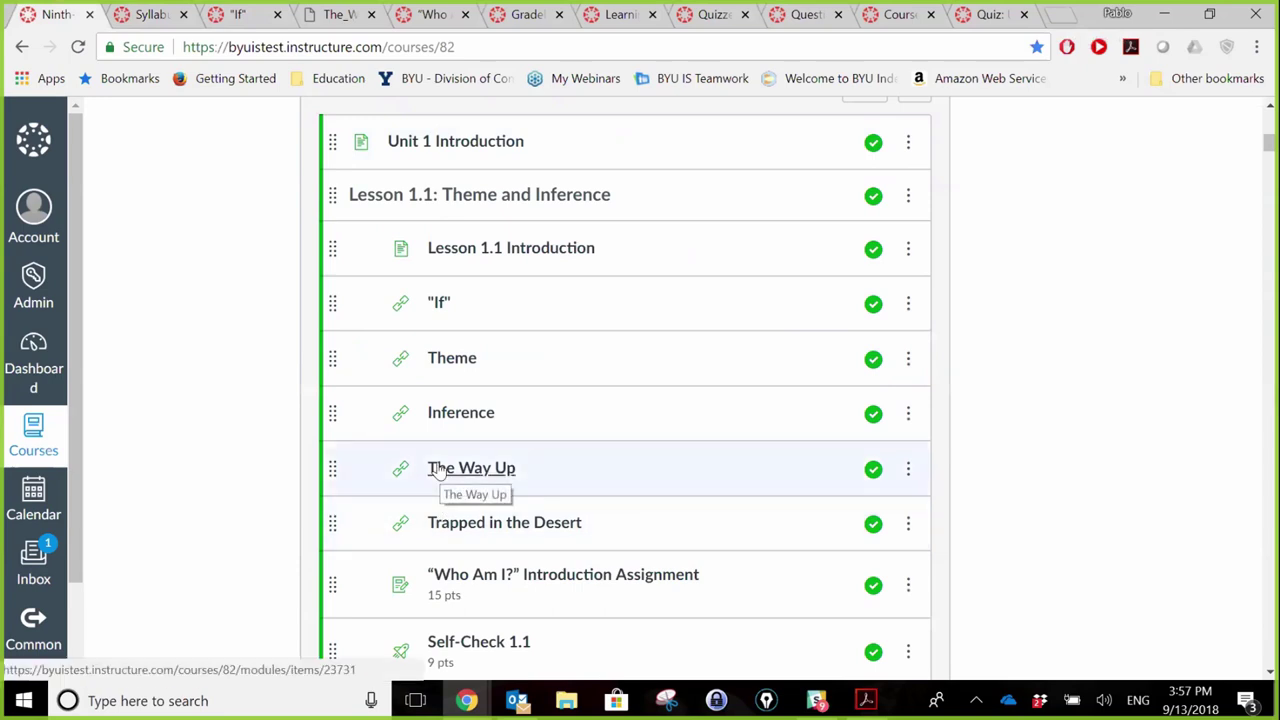
{"action": "left_click", "coordinate": [262, 20]}
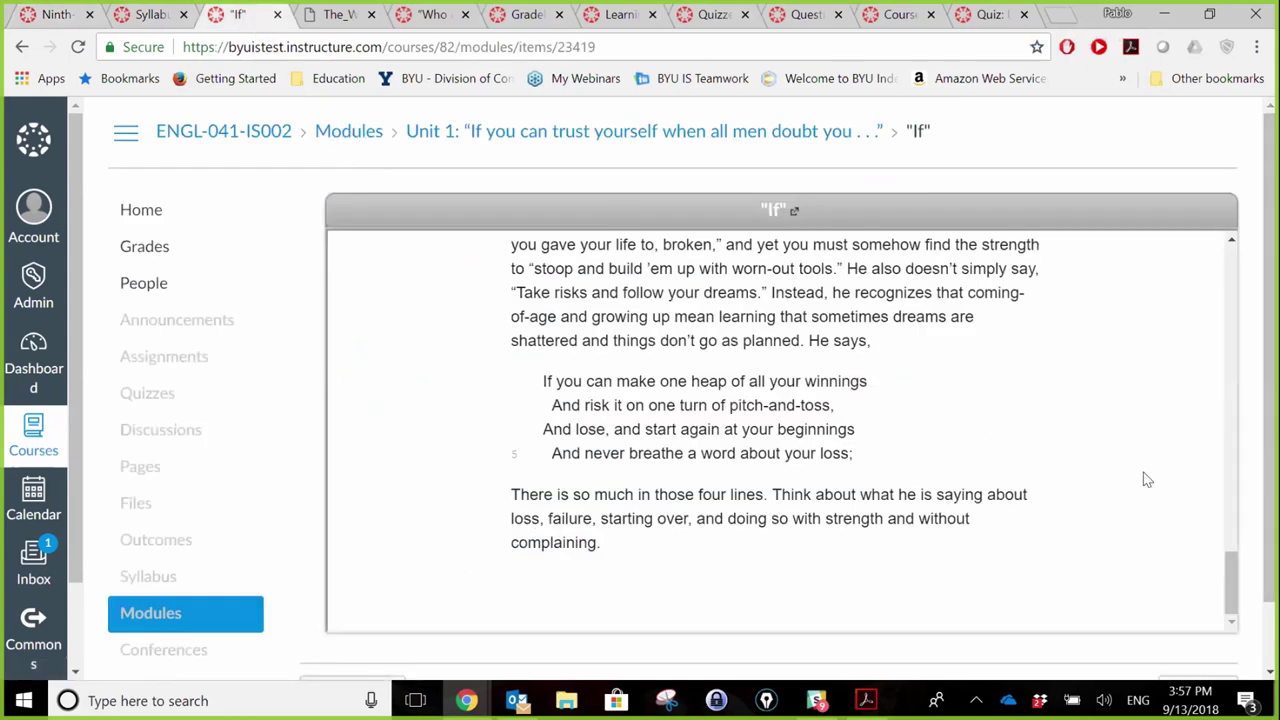
Highlight the line "Which line “speaks” to you? Which line inspires you?" on the "If" page, and advance to the Theme page
{"action": "left_click_drag", "start_coordinate": [1226, 571], "coordinate": [1233, 556]}
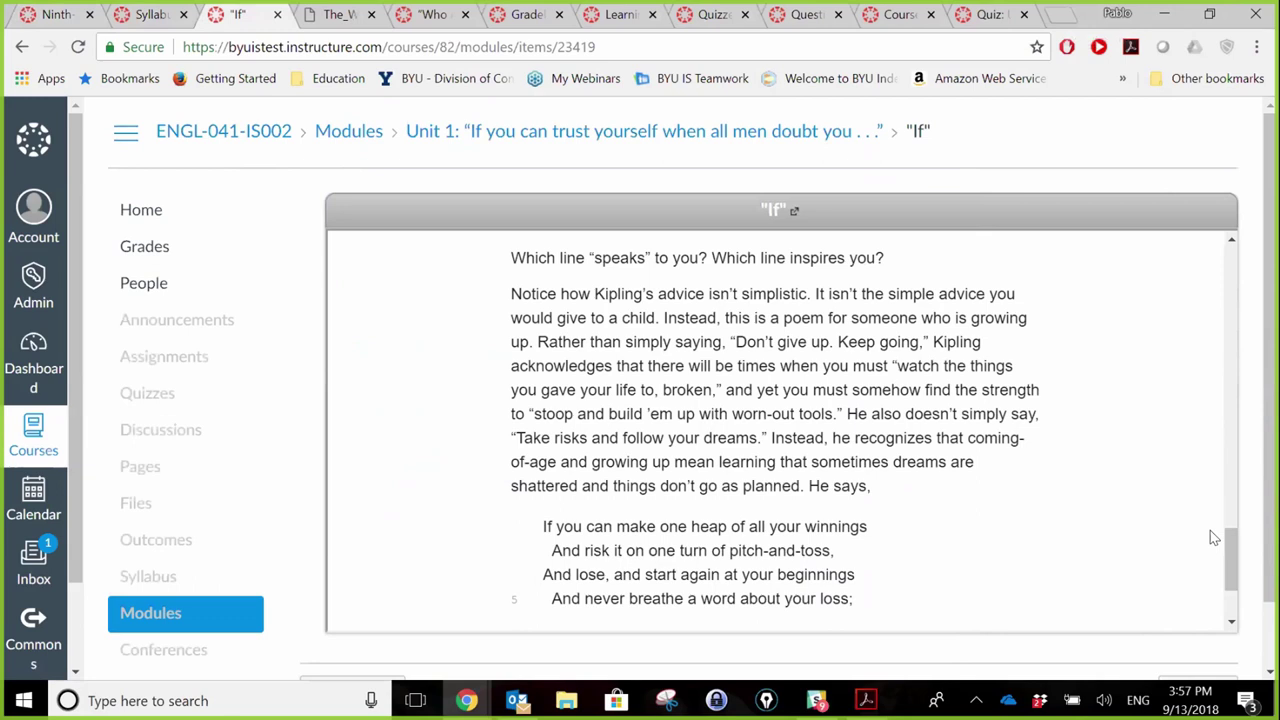
{"action": "left_click_drag", "start_coordinate": [511, 258], "coordinate": [838, 258]}
{"action": "left_click", "coordinate": [838, 258]}
{"action": "triple_click", "coordinate": [895, 259]}
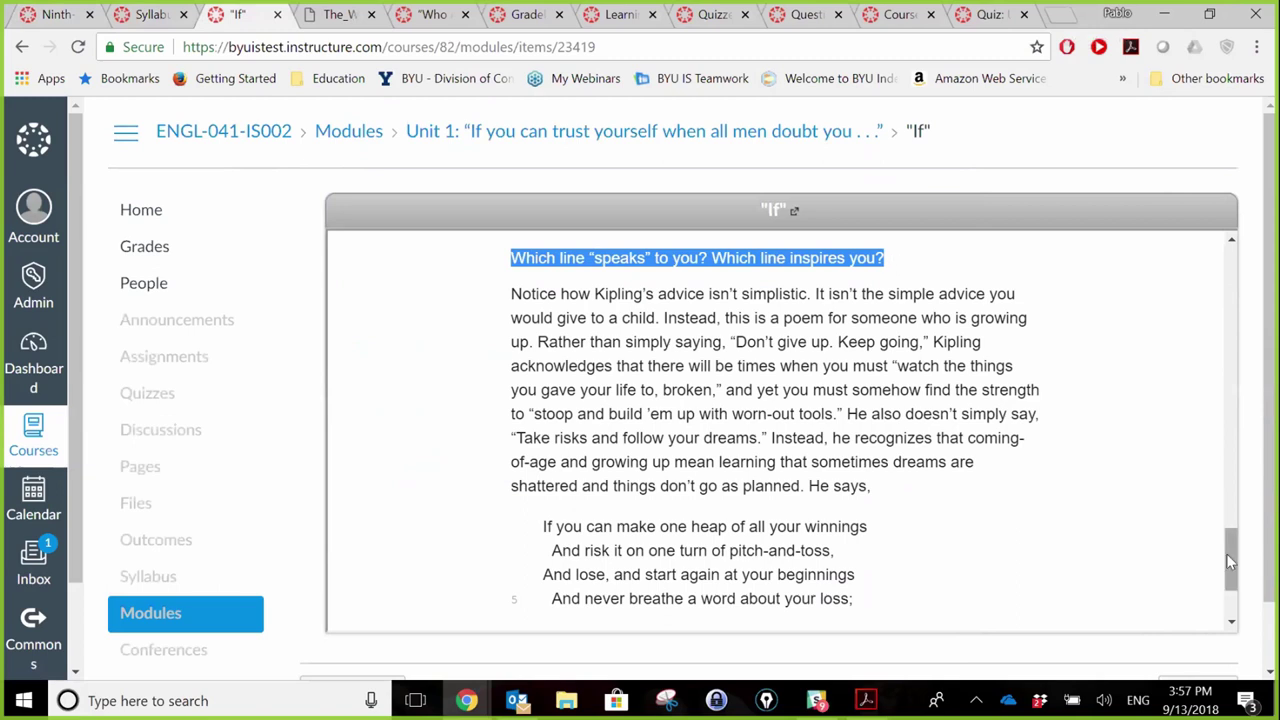
{"action": "left_click_drag", "start_coordinate": [1226, 553], "coordinate": [1226, 603]}
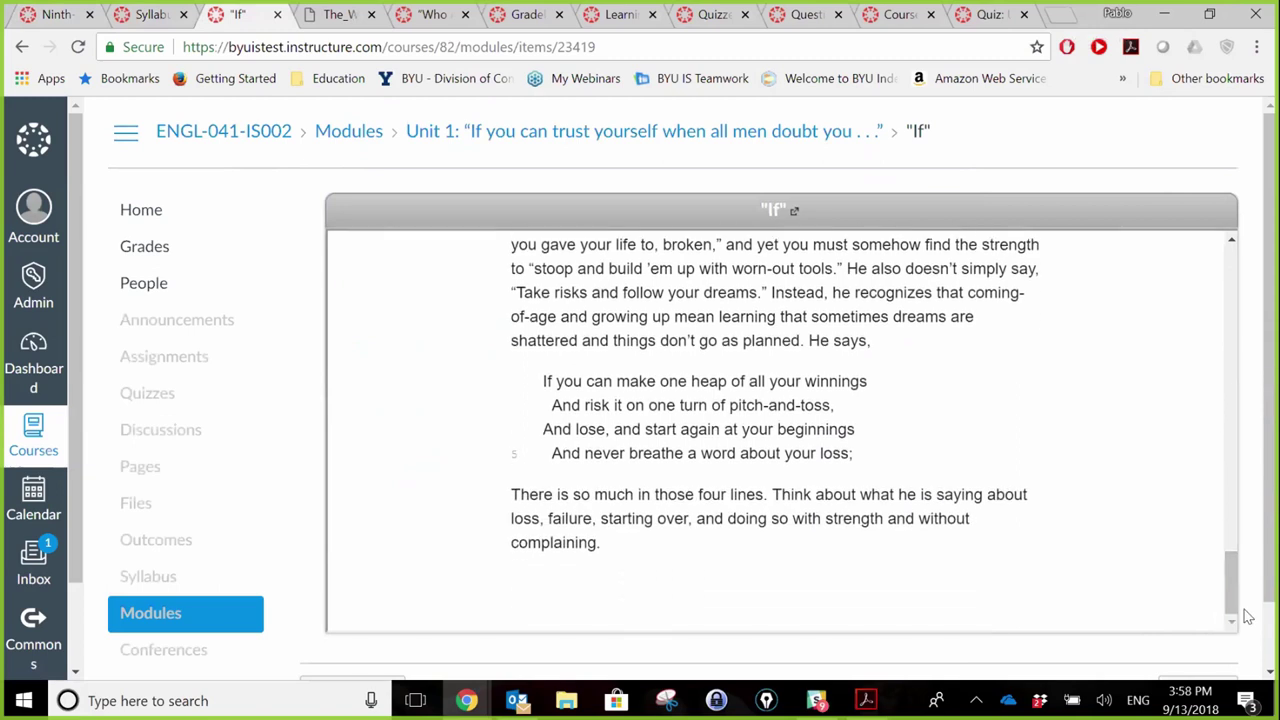
{"action": "scroll", "coordinate": [1248, 617], "scroll_direction": "down", "scroll_amount": 1}
{"action": "left_click", "coordinate": [1196, 620]}
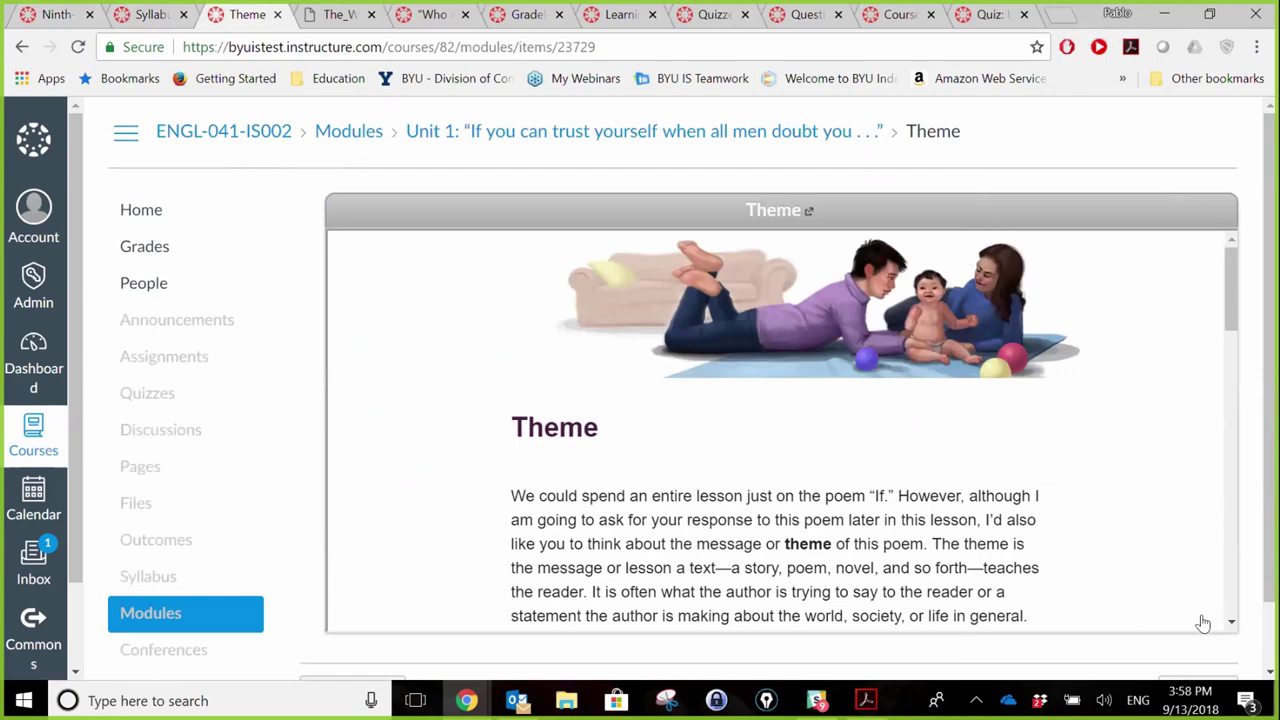
Unpublish the "If" item under Lesson 1.1 in the module list and publish it again
{"action": "left_click", "coordinate": [42, 18]}
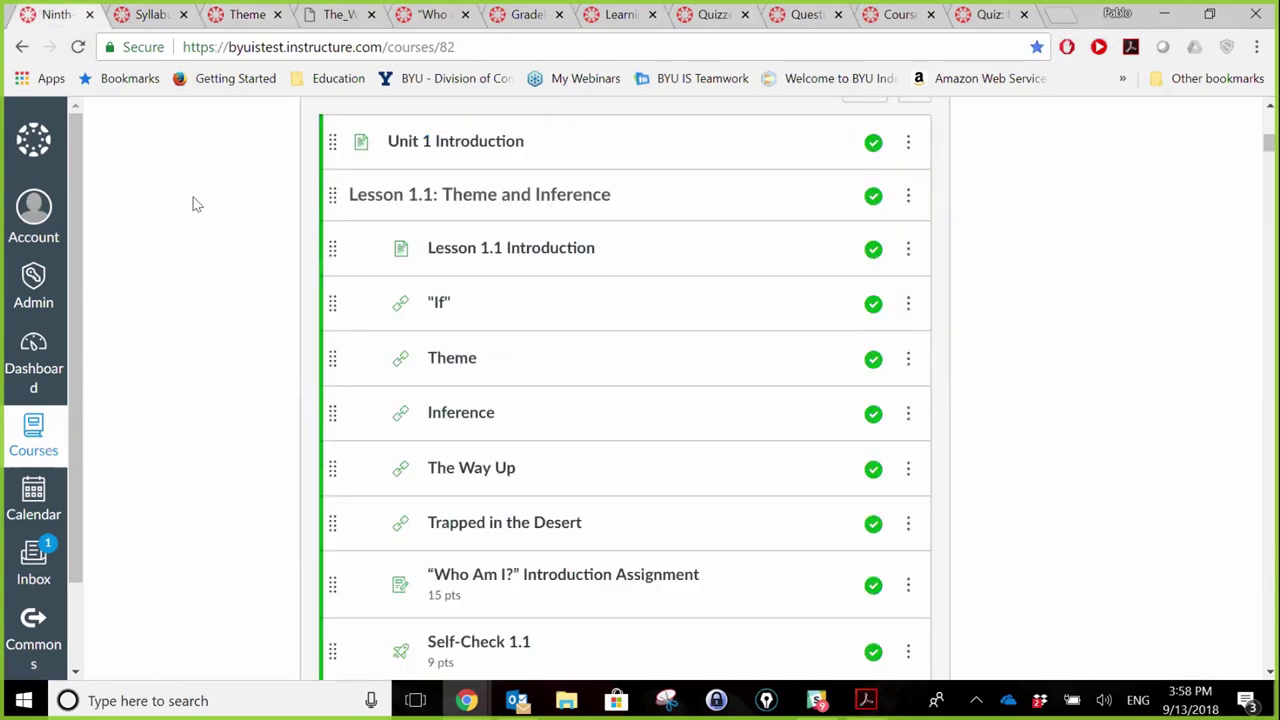
{"action": "left_click", "coordinate": [872, 308]}
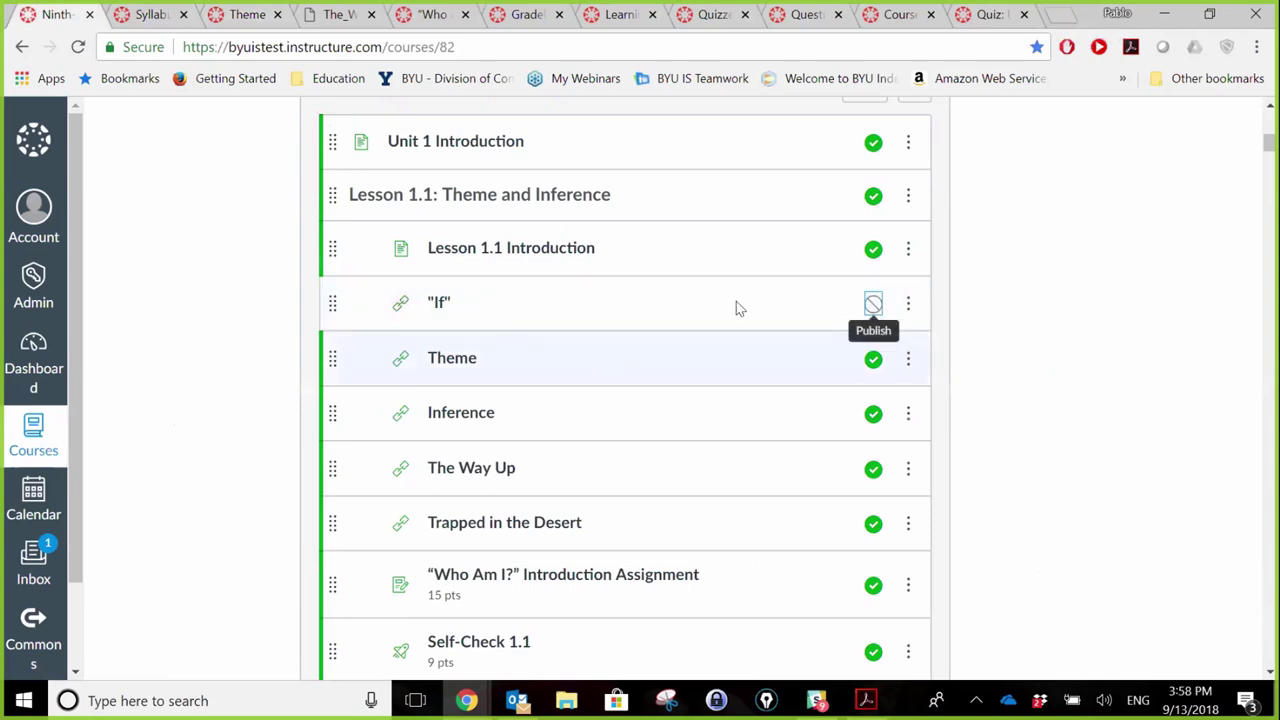
{"action": "left_click", "coordinate": [871, 305]}
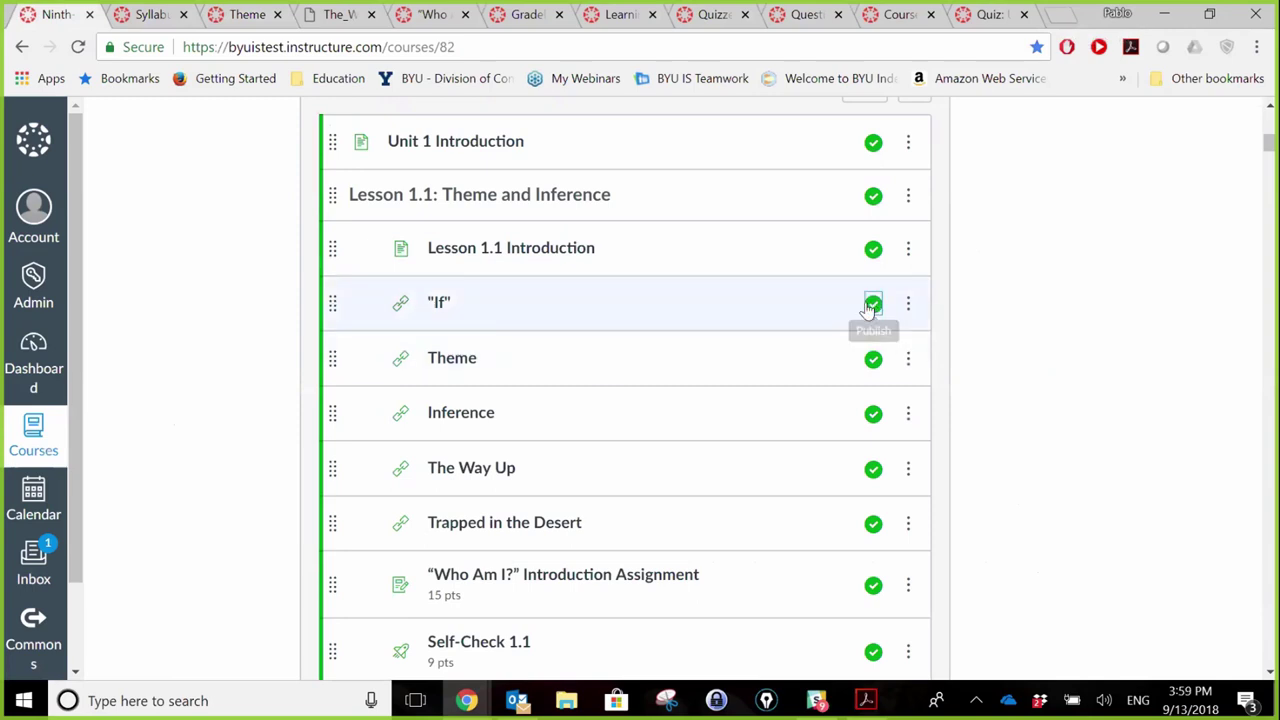
Return to the Theme lesson page and read it from the definition of theme to the closing paragraphs
{"action": "left_click", "coordinate": [247, 14]}
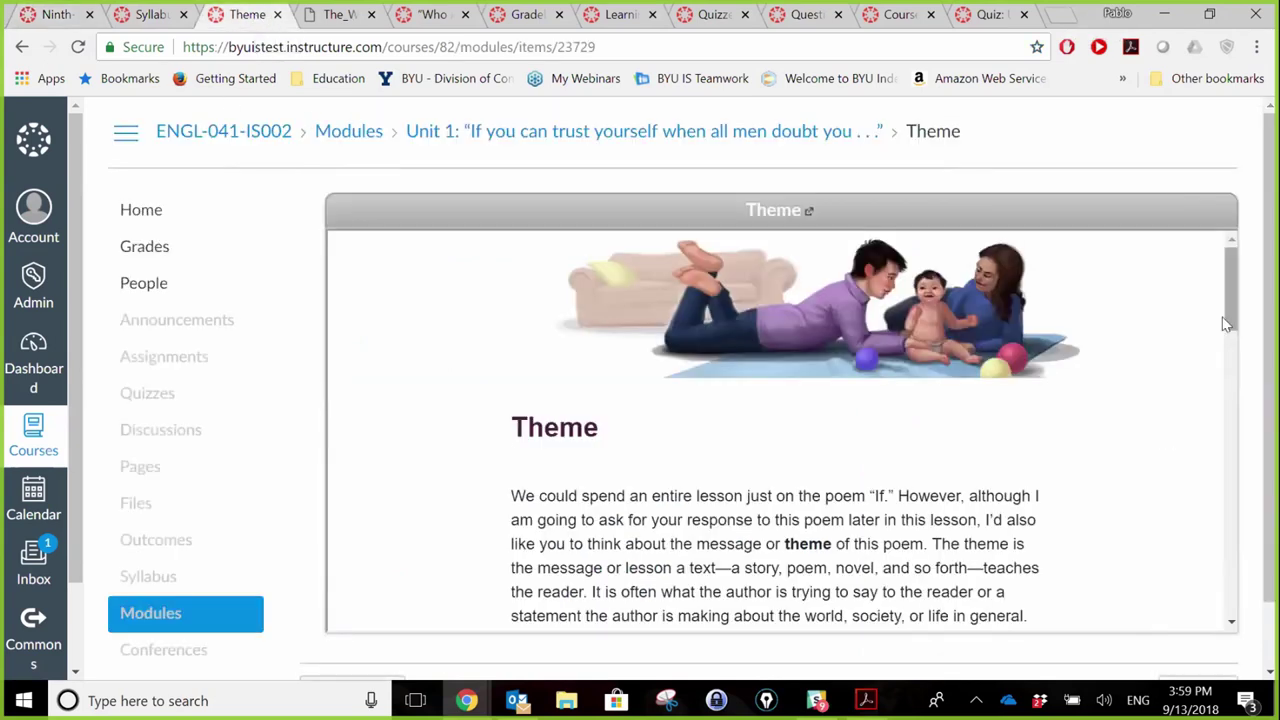
{"action": "left_click_drag", "start_coordinate": [1230, 324], "coordinate": [1224, 355]}
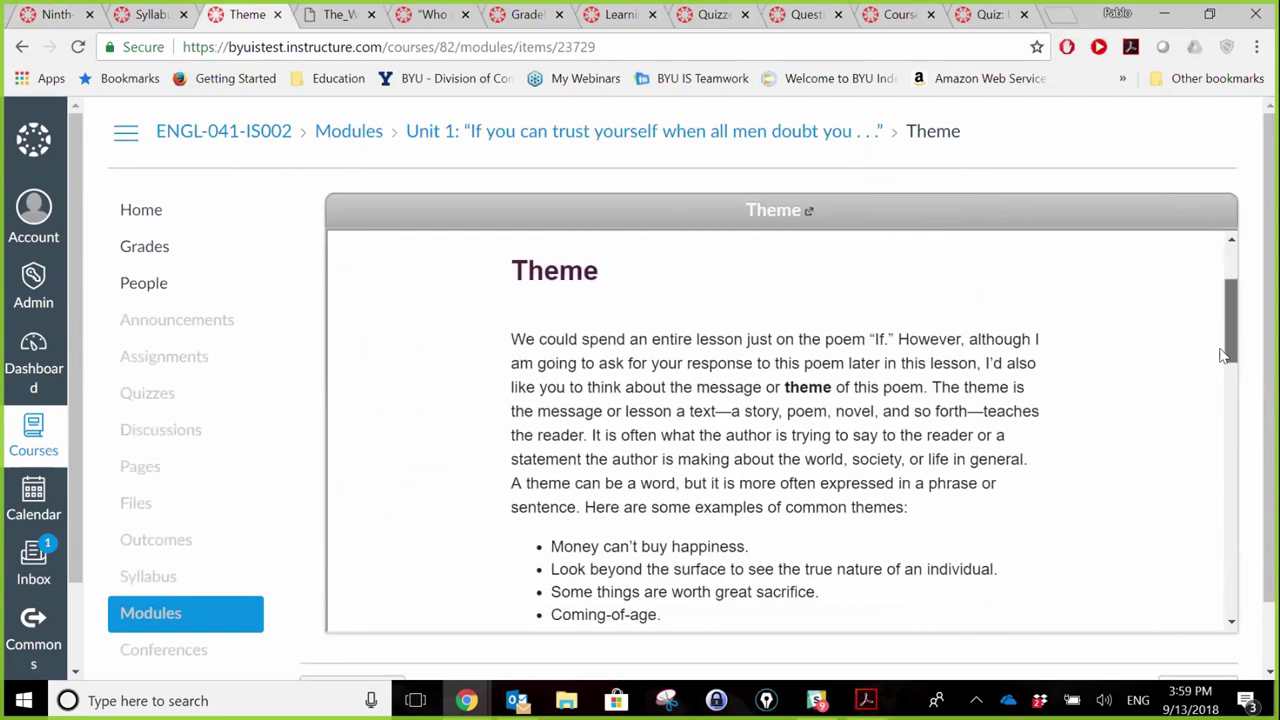
{"action": "left_click_drag", "start_coordinate": [1224, 355], "coordinate": [1212, 606]}
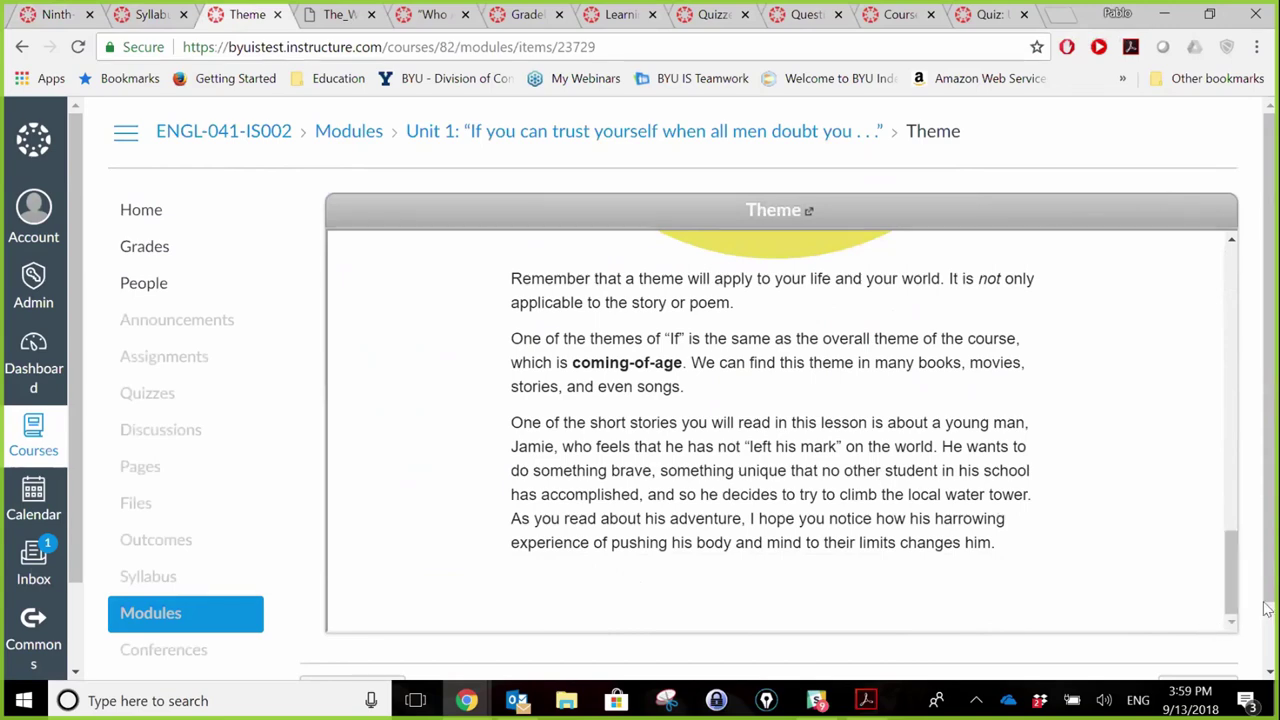
{"action": "scroll", "coordinate": [1257, 660], "scroll_direction": "down", "scroll_amount": 1}
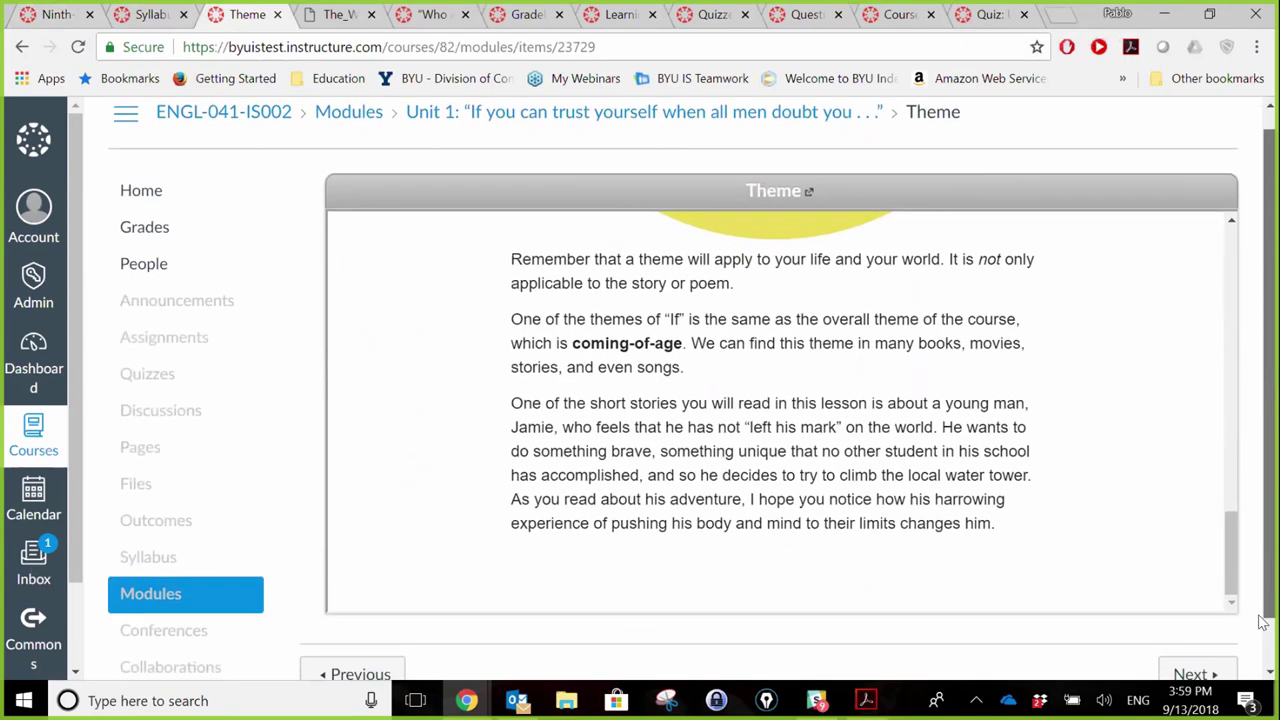
{"action": "scroll", "coordinate": [1257, 660], "scroll_direction": "down", "scroll_amount": 1}
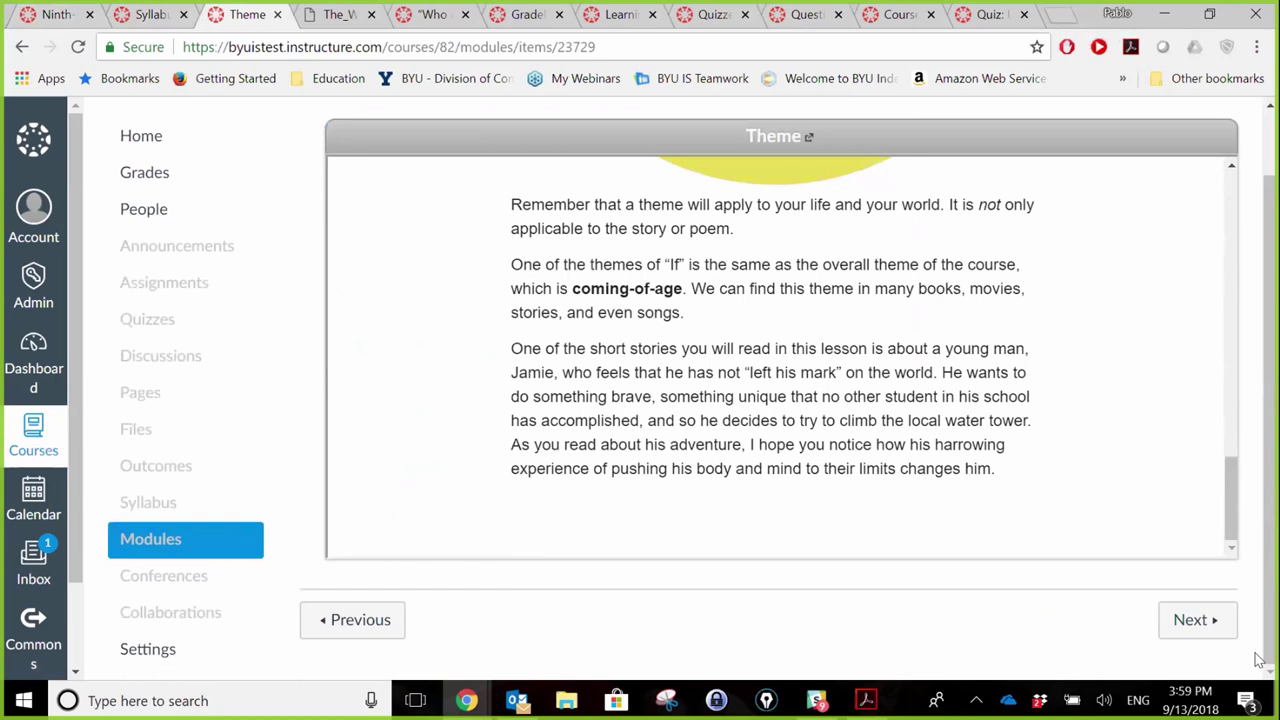
Advance to the Inference lesson page and read it through the cartoon examples to the closing Flintstones paragraph
{"action": "left_click", "coordinate": [1190, 620]}
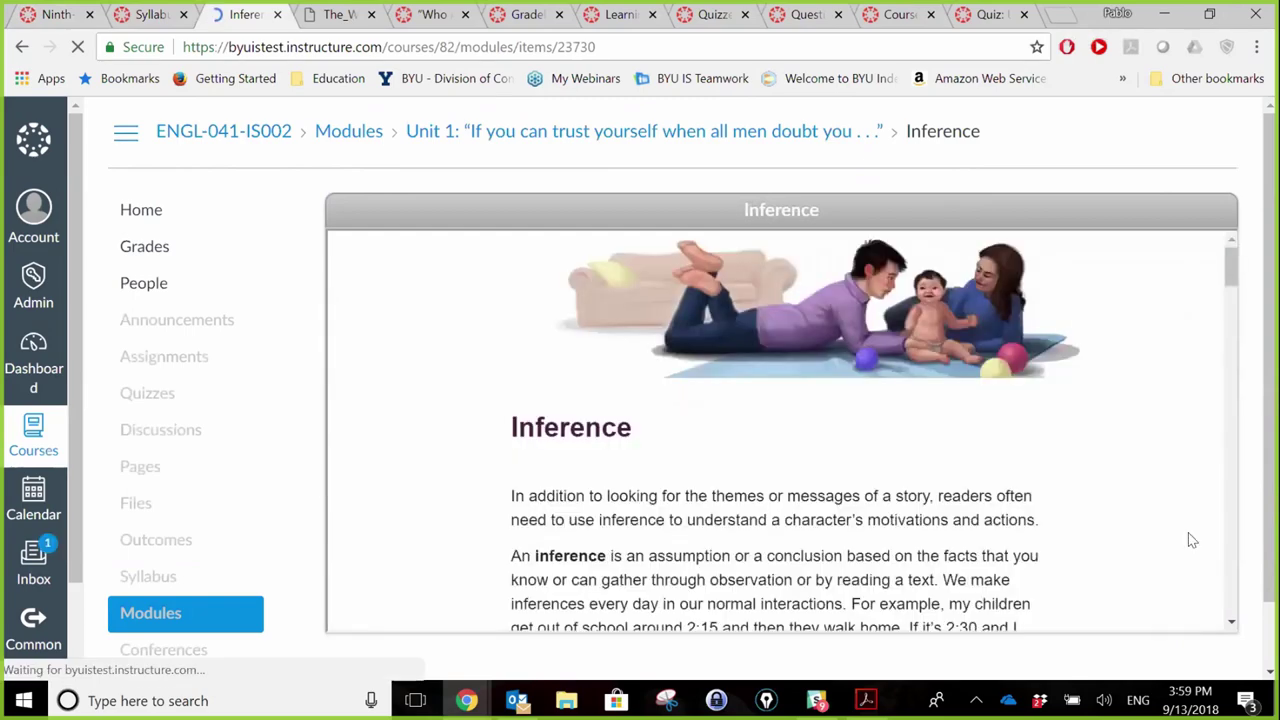
{"action": "scroll", "coordinate": [1232, 277], "scroll_direction": "down", "scroll_amount": 5}
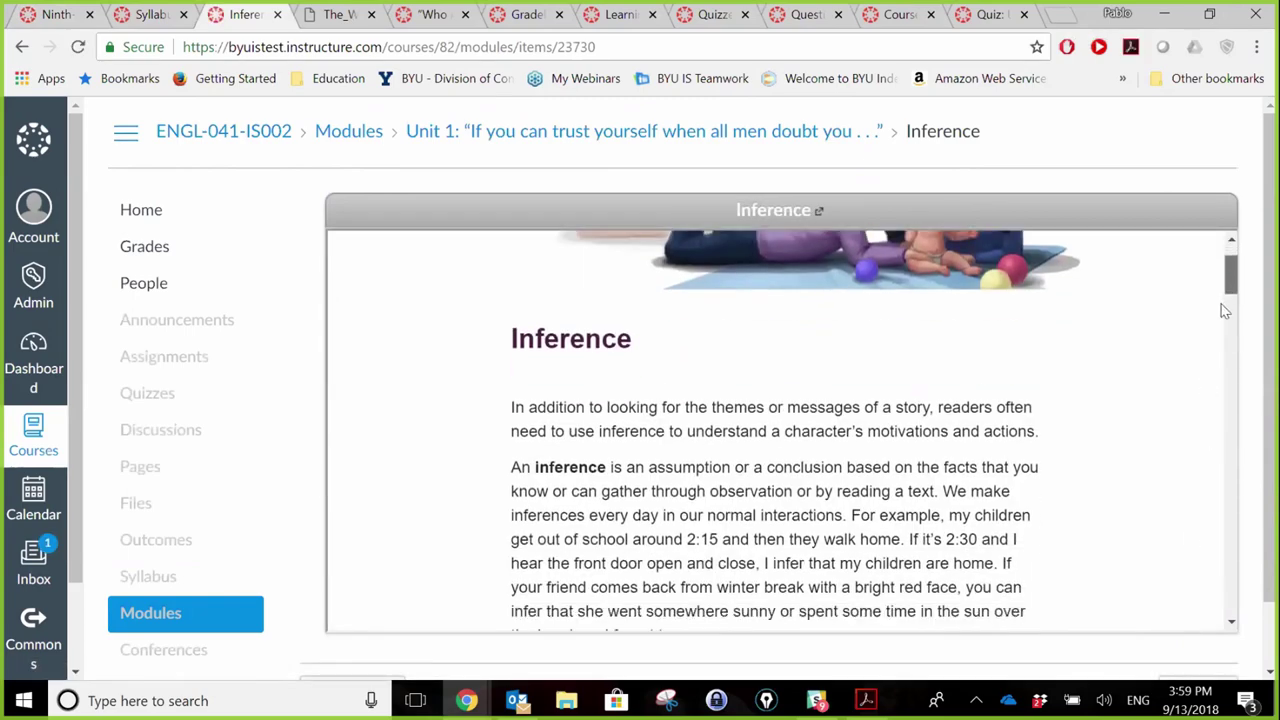
{"action": "scroll", "coordinate": [1221, 345], "scroll_direction": "down", "scroll_amount": 6}
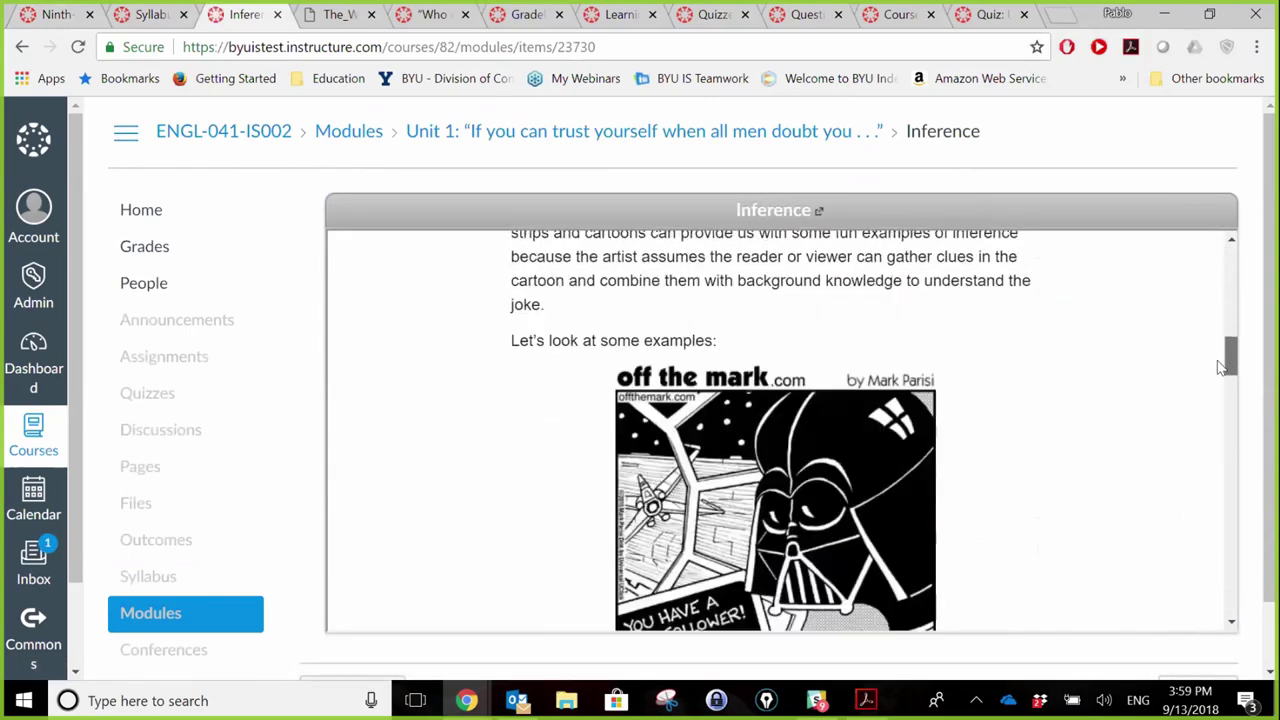
{"action": "scroll", "coordinate": [1221, 405], "scroll_direction": "down", "scroll_amount": 5}
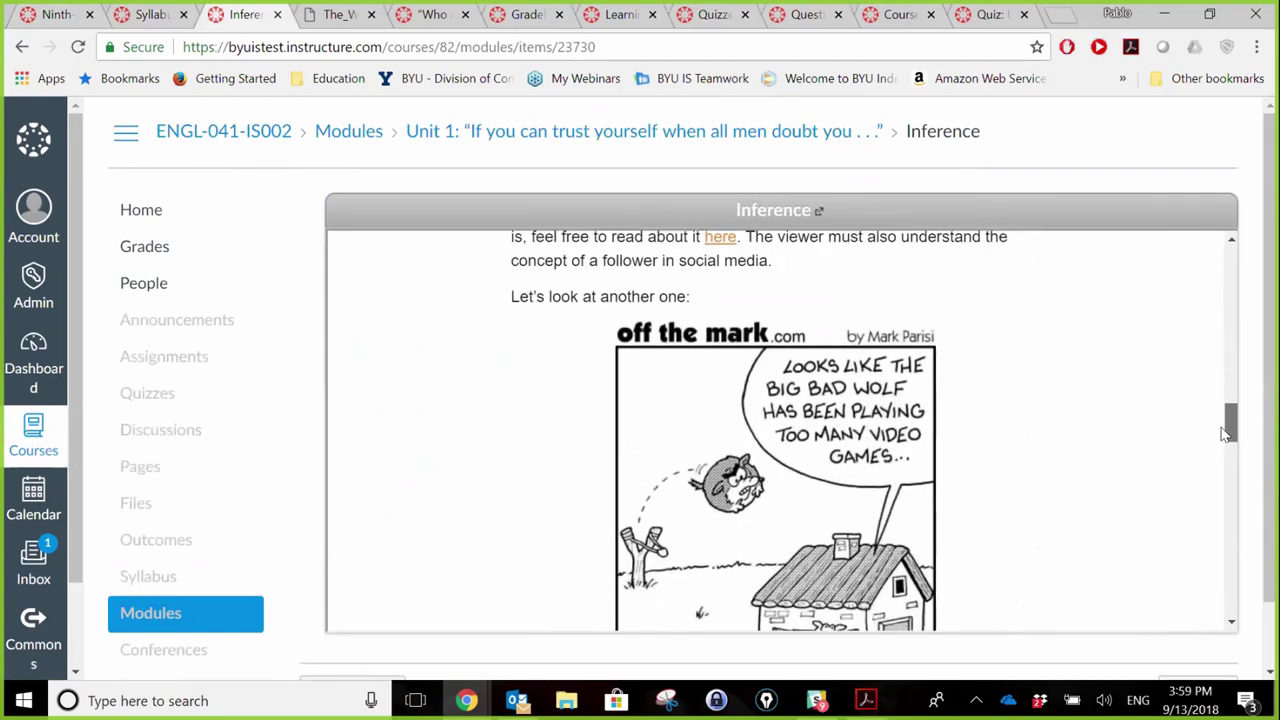
{"action": "left_click_drag", "start_coordinate": [1226, 432], "coordinate": [1237, 610]}
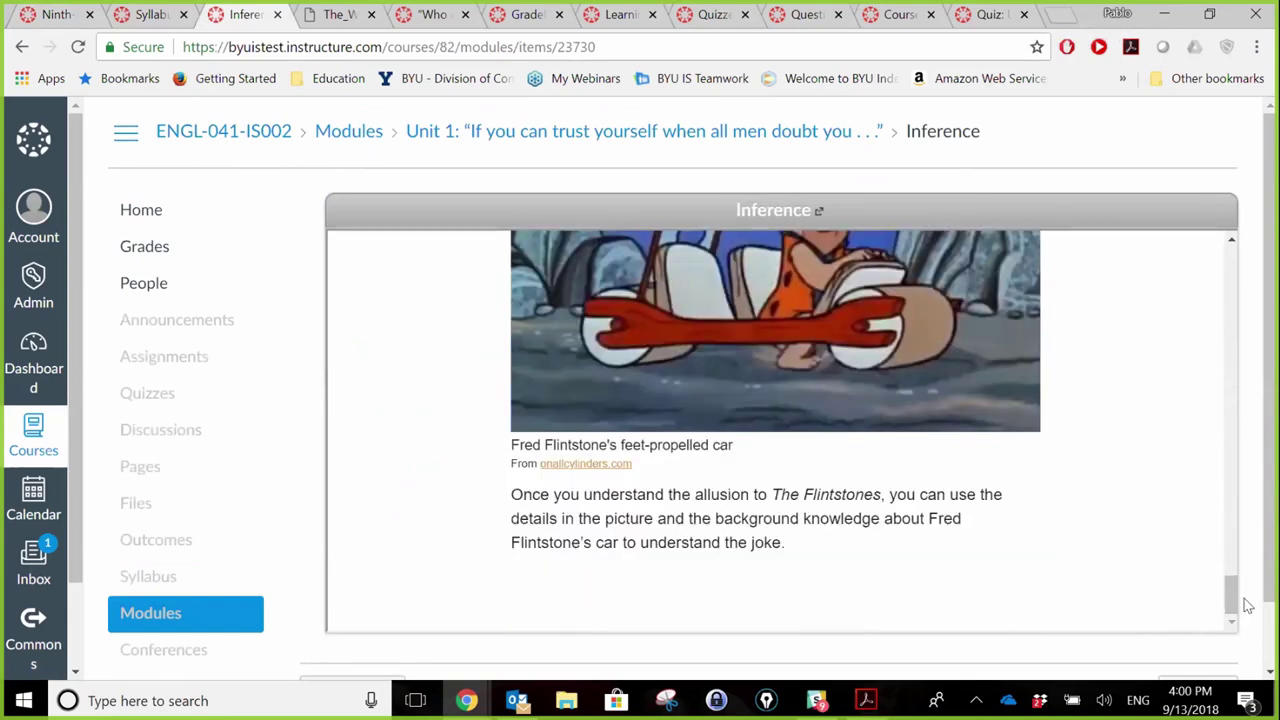
{"action": "scroll", "coordinate": [1270, 630], "scroll_direction": "down", "scroll_amount": 1}
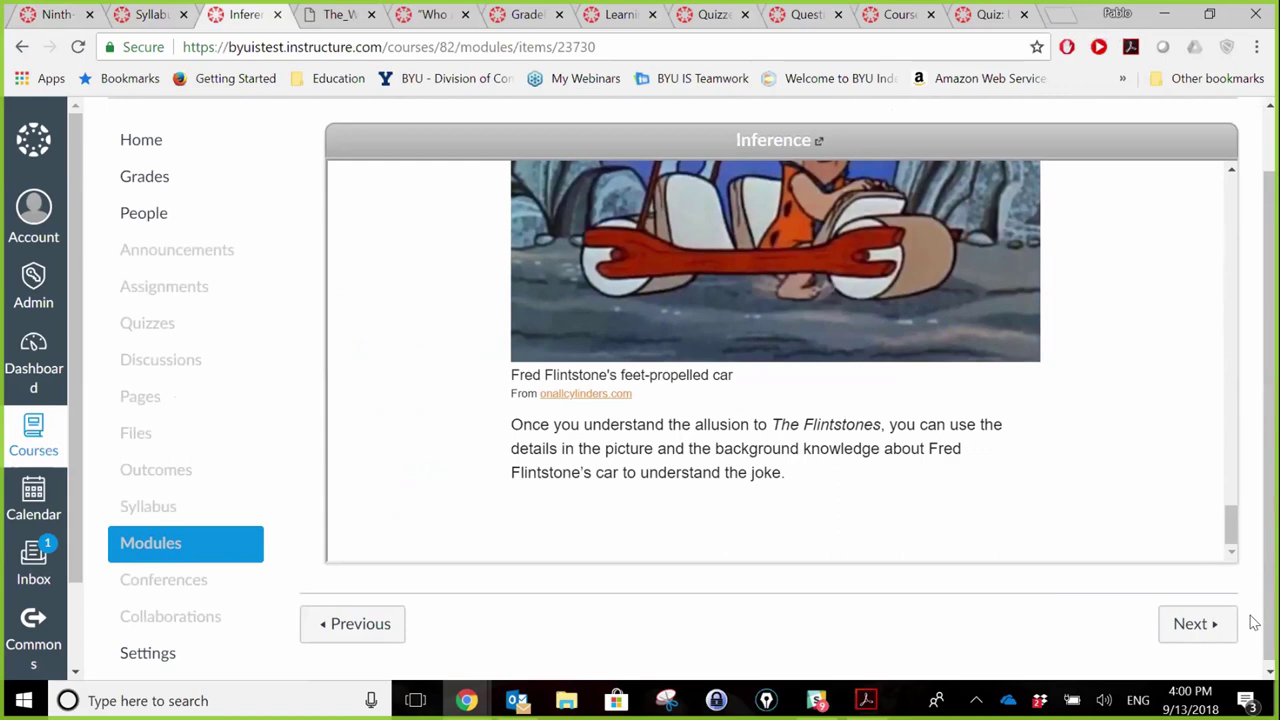
Advance to "The Way Up" page, read its reading assignment, and look through the first pages of The_Way_Up.pdf
{"action": "left_click", "coordinate": [1182, 624]}
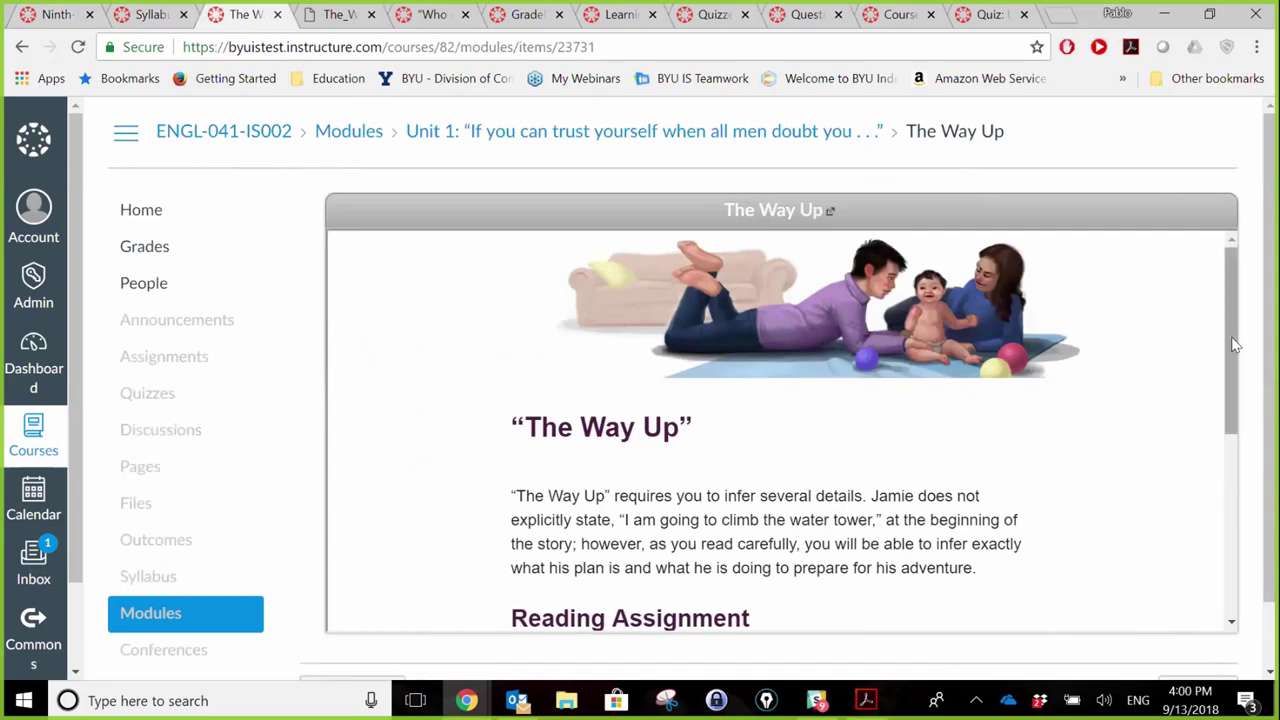
{"action": "left_click_drag", "start_coordinate": [1229, 343], "coordinate": [1218, 525]}
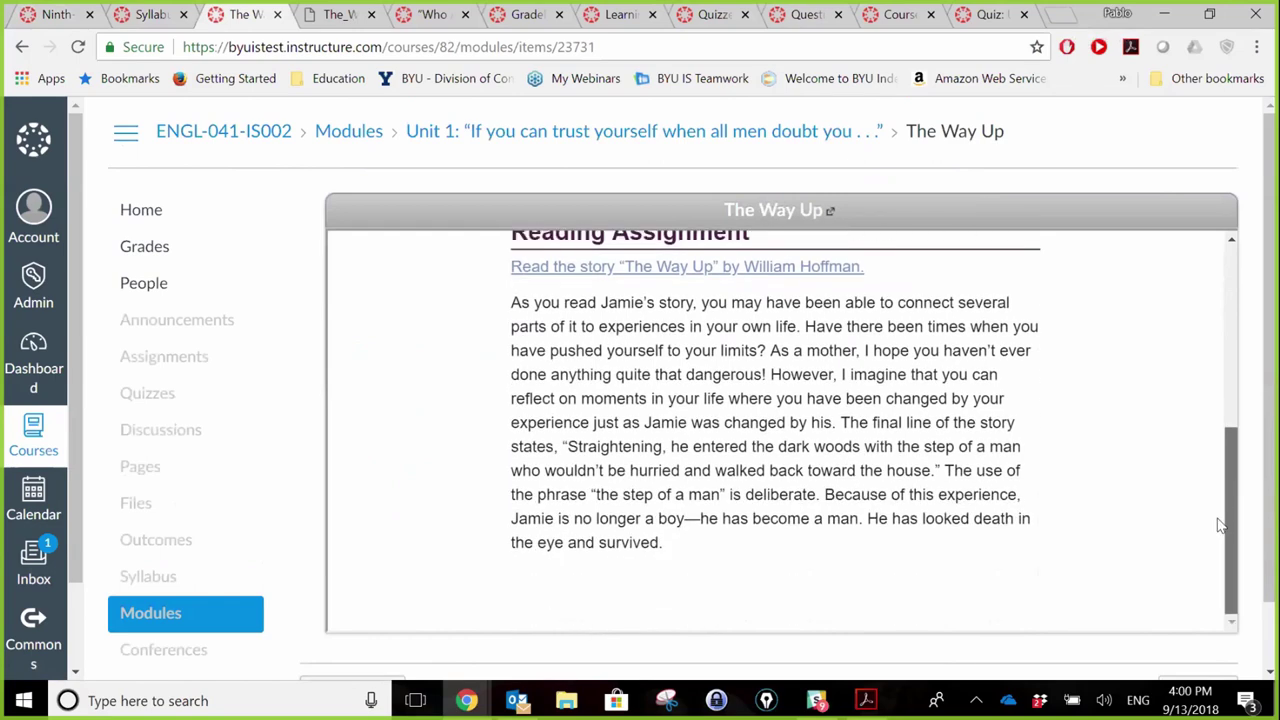
{"action": "left_click", "coordinate": [345, 16]}
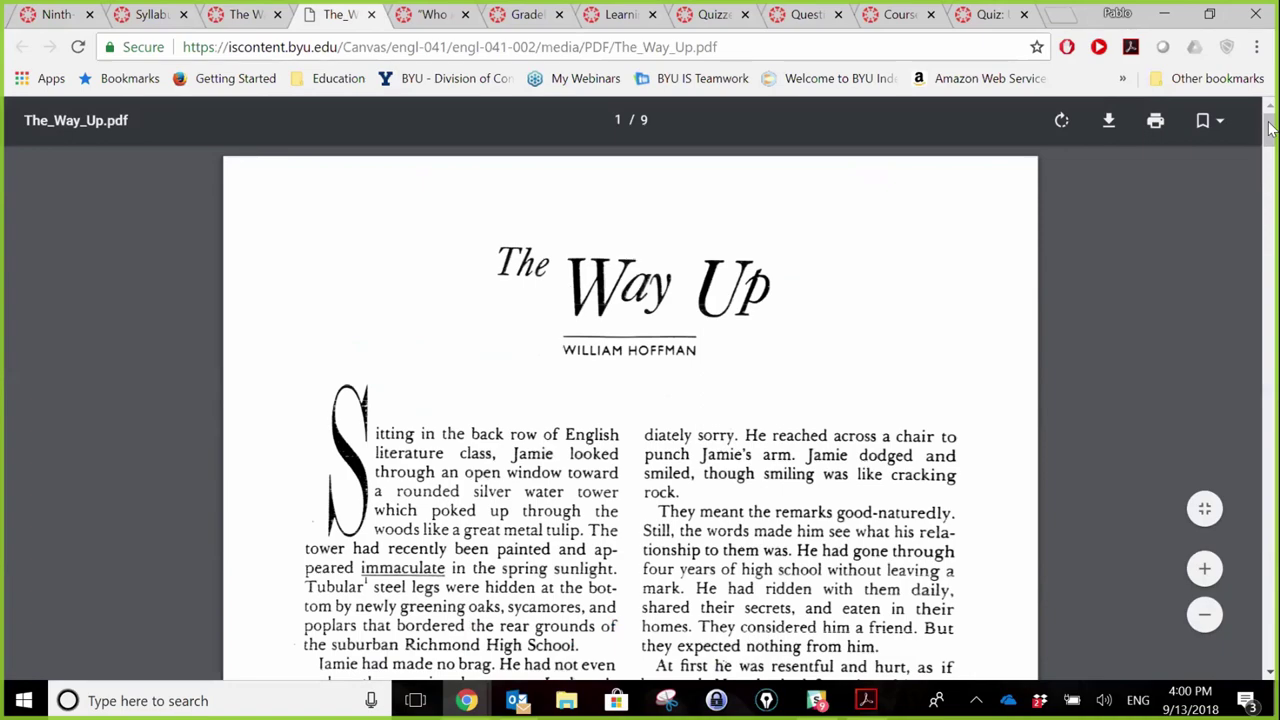
{"action": "scroll", "coordinate": [1063, 358], "scroll_direction": "down", "scroll_amount": 8}
{"action": "scroll", "coordinate": [1063, 358], "scroll_direction": "down", "scroll_amount": 5}
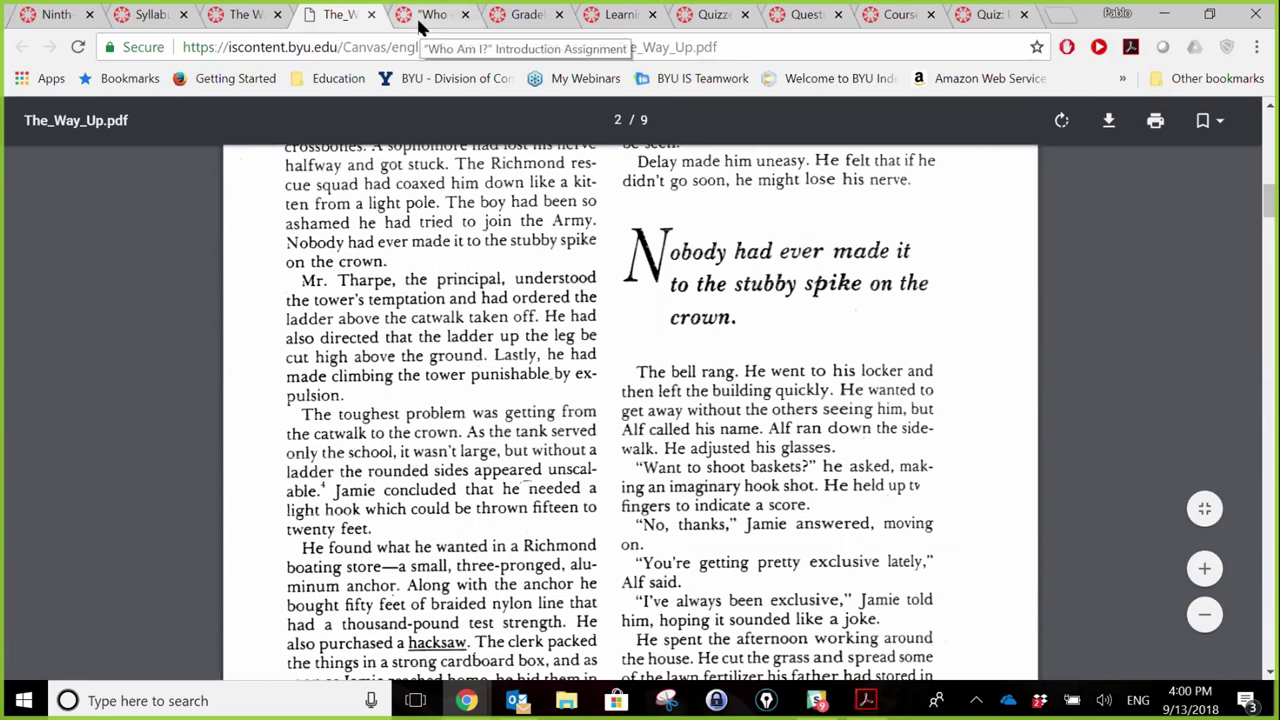
Open Unit 1 Vocabulary from Lesson 1.2 in a separate tab and examine its word-root table and flashcards
{"action": "left_click", "coordinate": [56, 15]}
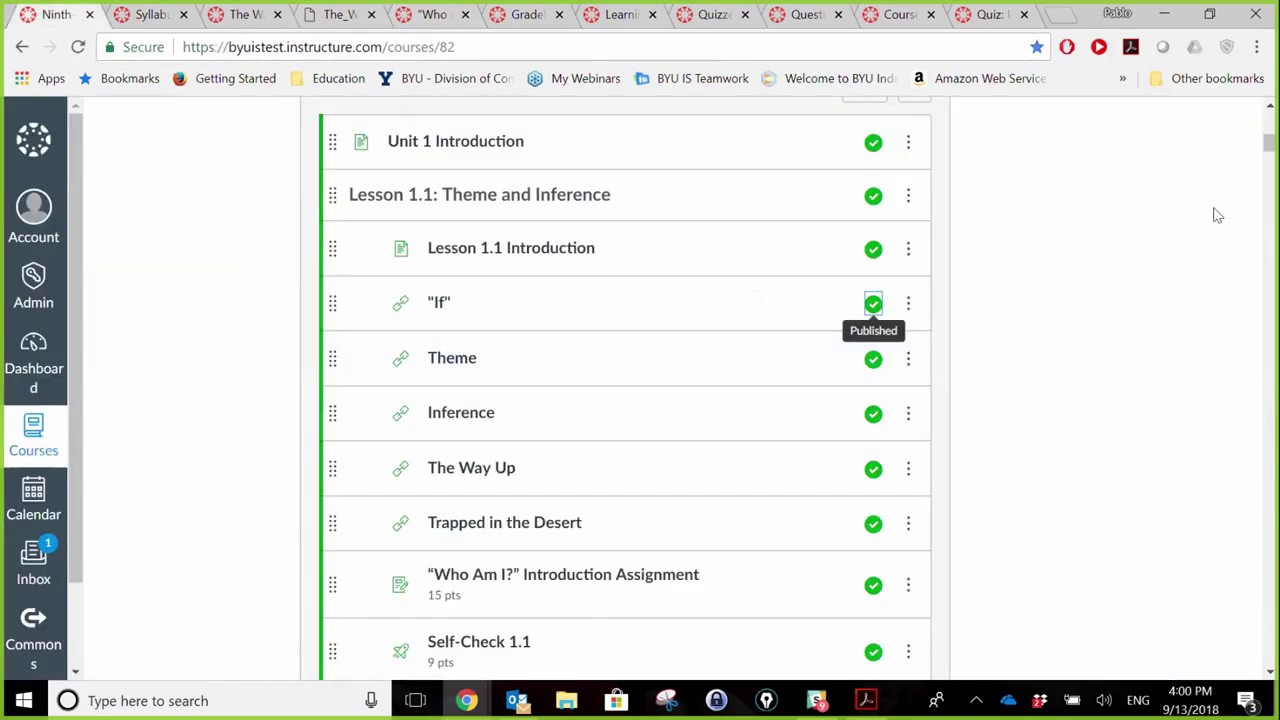
{"action": "left_click_drag", "start_coordinate": [1269, 145], "coordinate": [1268, 160]}
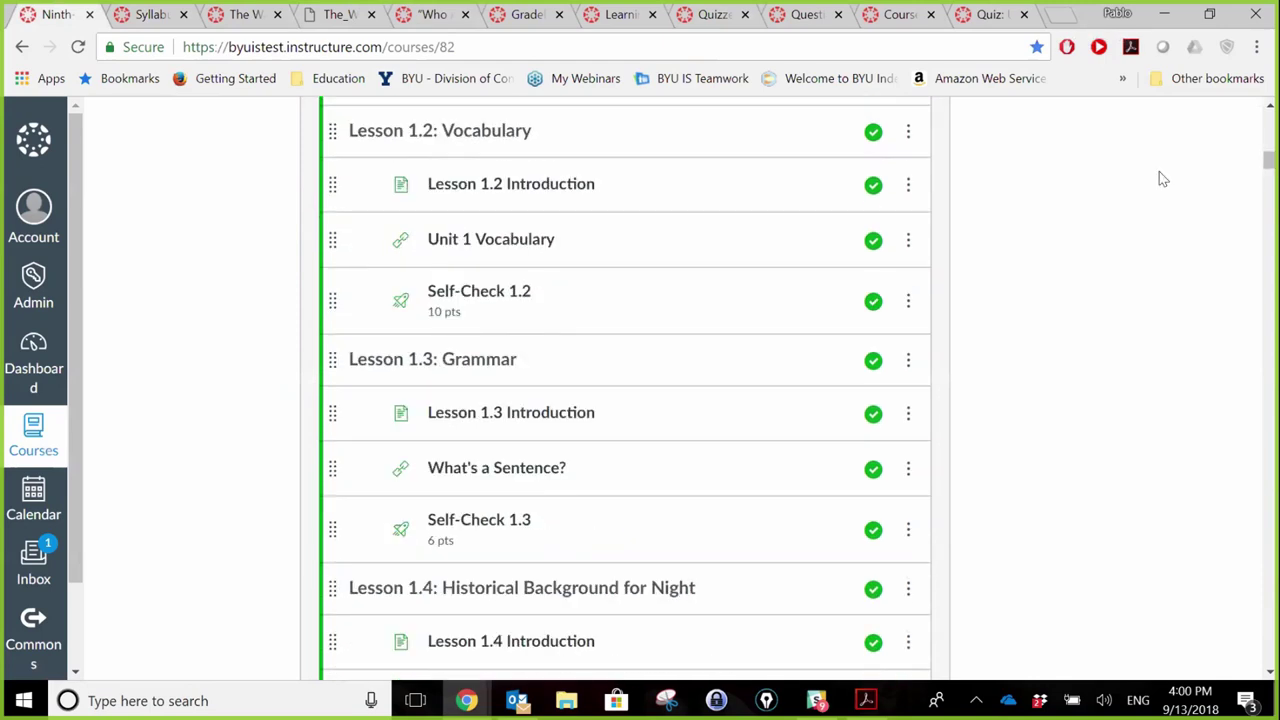
{"action": "left_click", "coordinate": [465, 242]}
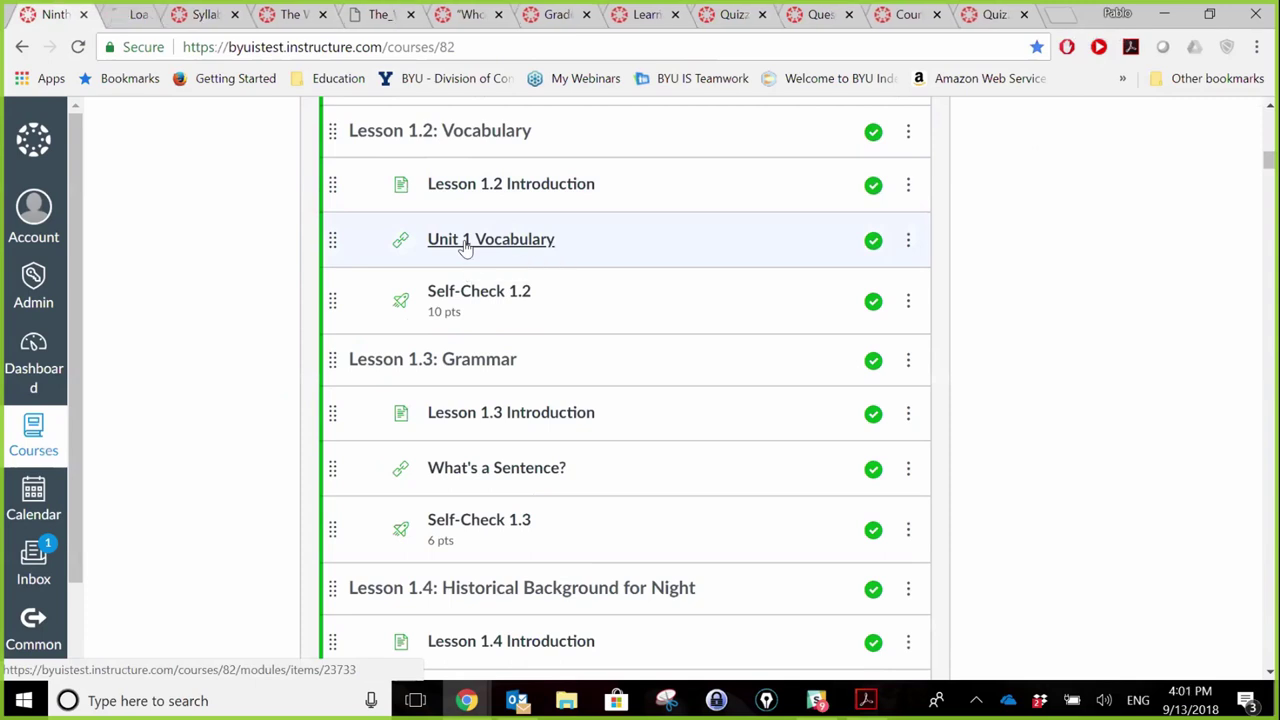
{"action": "left_click", "coordinate": [135, 16]}
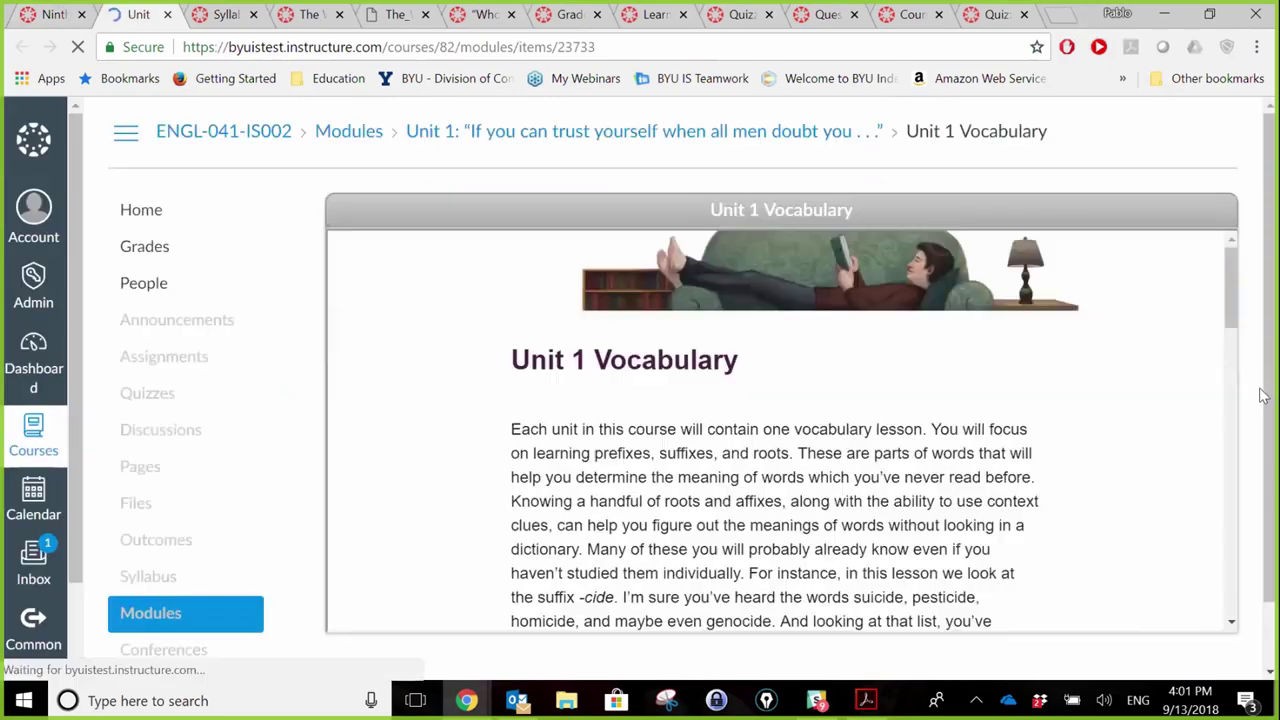
{"action": "left_click_drag", "start_coordinate": [1232, 318], "coordinate": [1230, 432]}
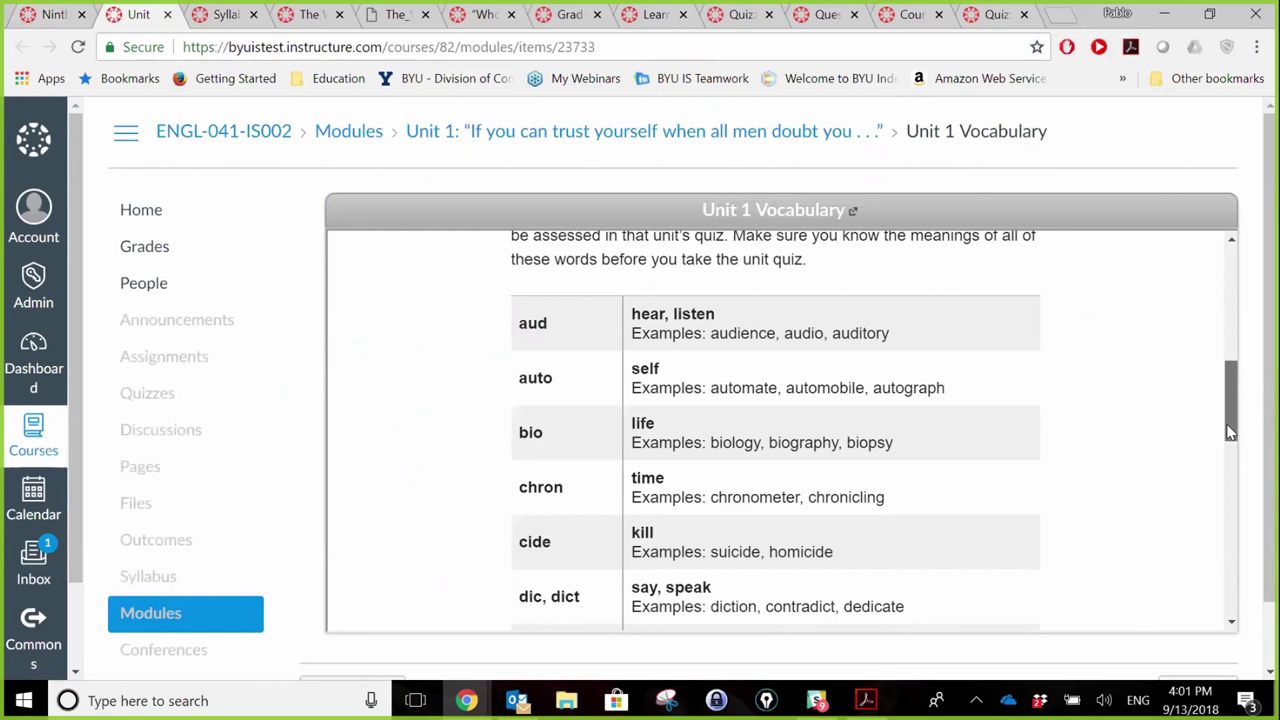
{"action": "left_click_drag", "start_coordinate": [1230, 432], "coordinate": [1245, 557]}
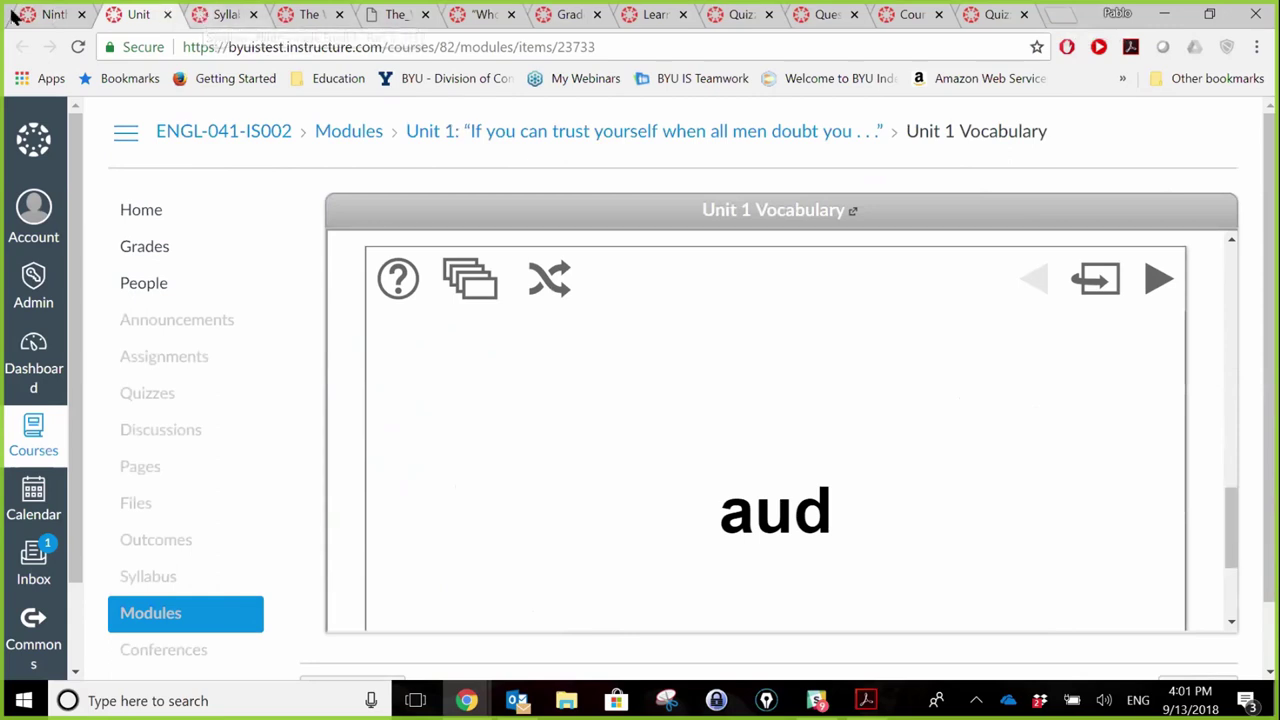
Open "What's a Sentence?" from Lesson 1.3 in a separate tab and read it to the paragraph after the closing video
{"action": "left_click", "coordinate": [48, 15]}
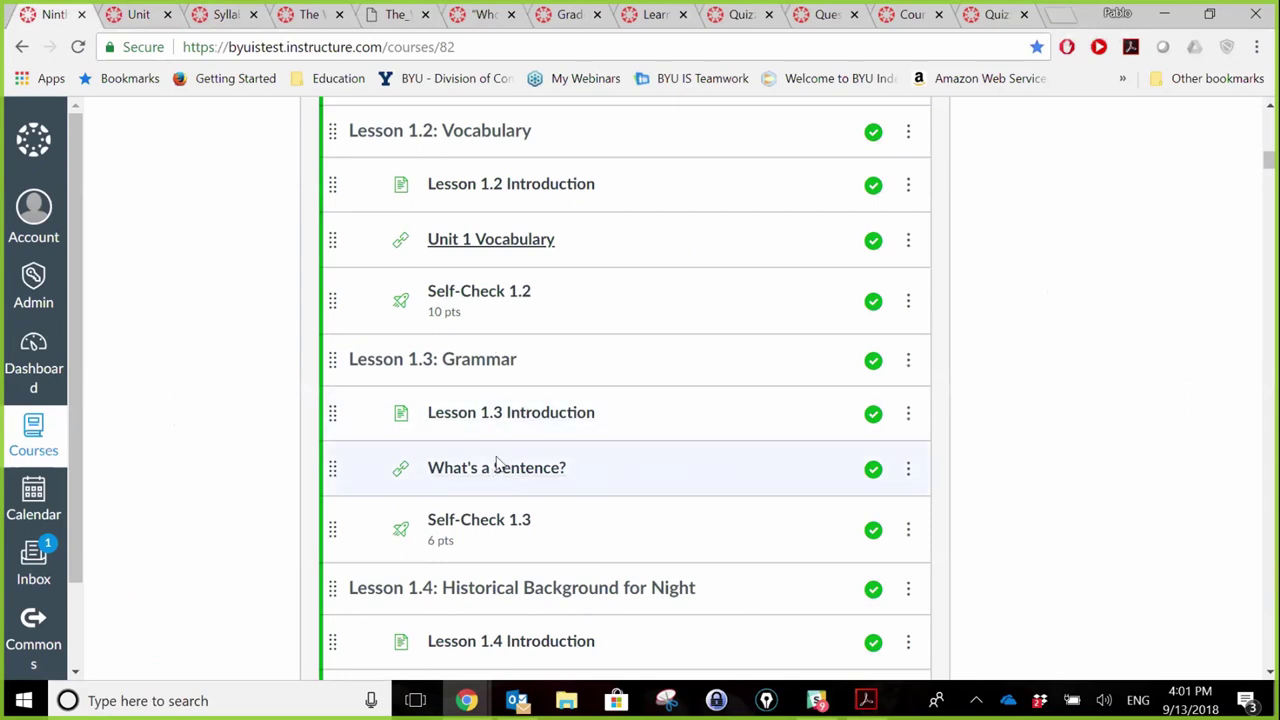
{"action": "left_click", "coordinate": [494, 469], "text": "ctrl"}
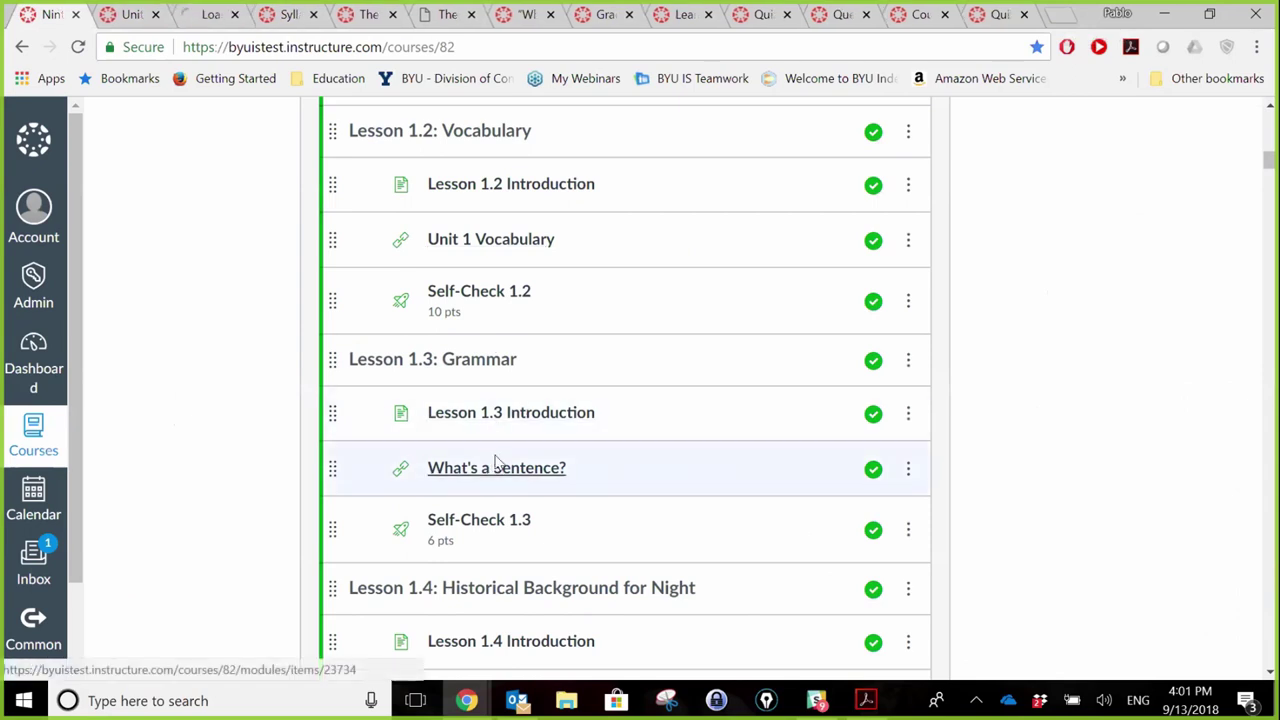
{"action": "left_click", "coordinate": [203, 16]}
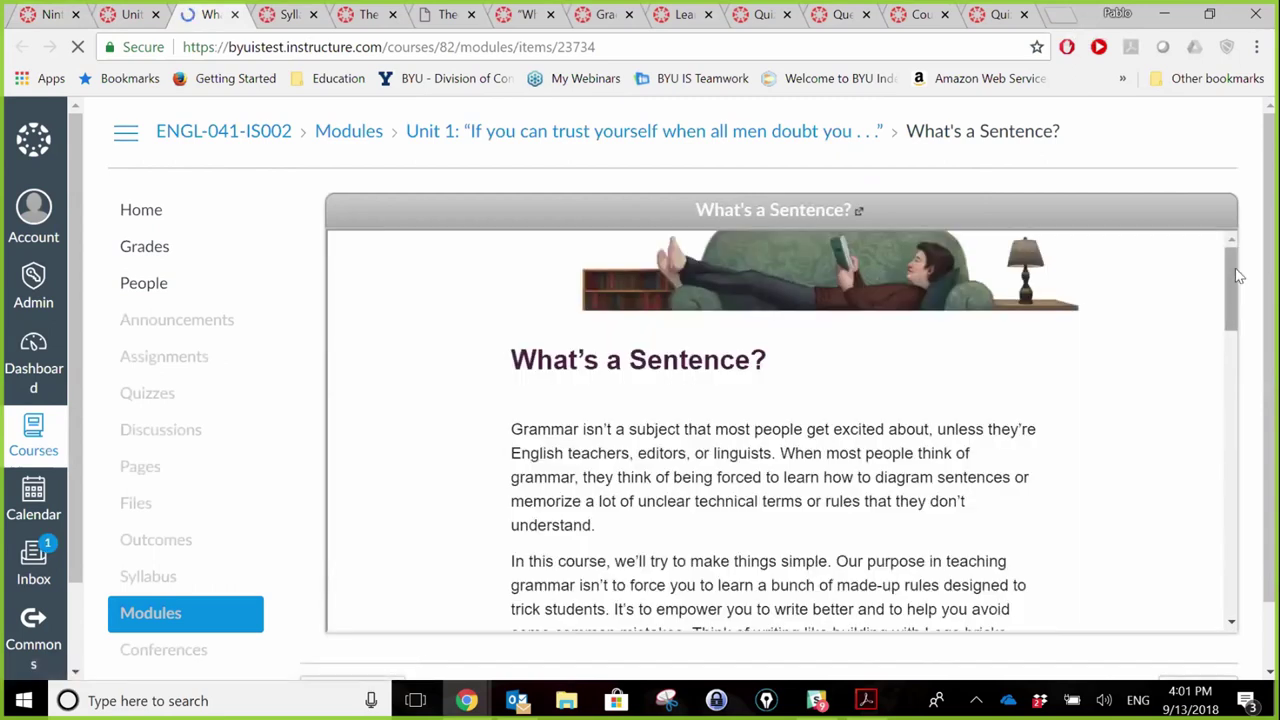
{"action": "left_click_drag", "start_coordinate": [1228, 268], "coordinate": [1222, 582]}
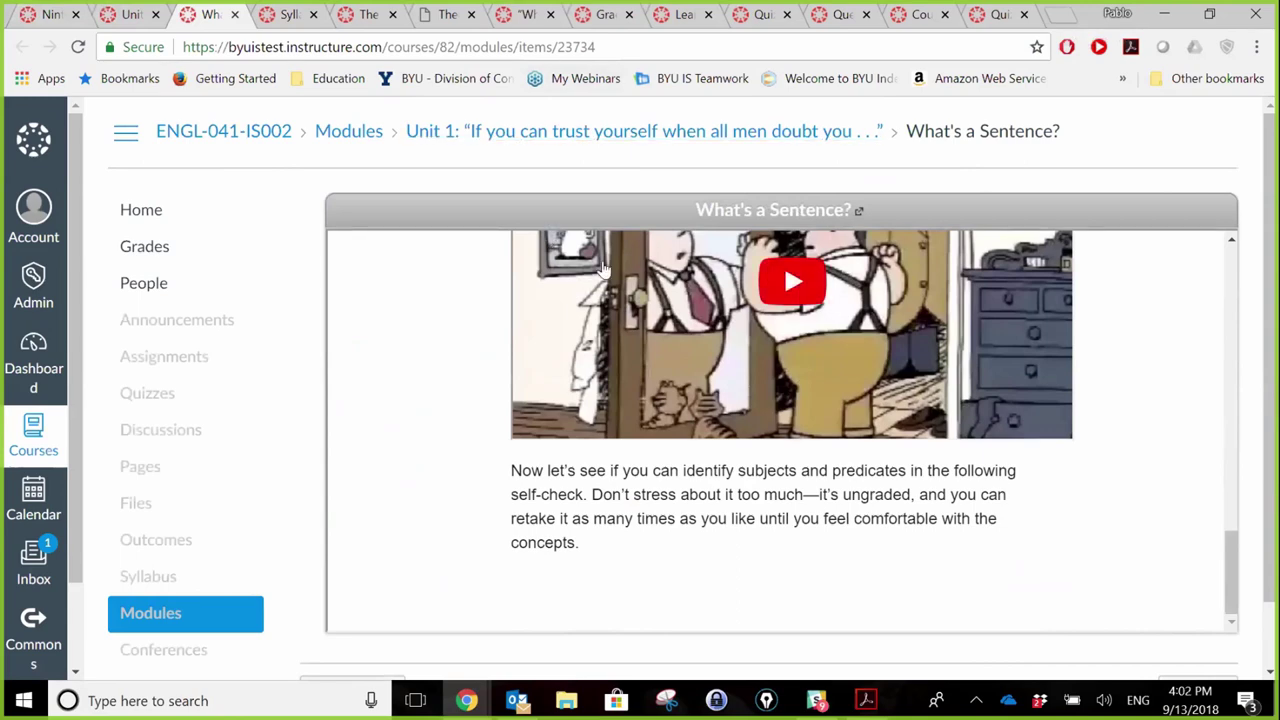
Review the "Who Am I?" Introduction Assignment's instructions, attached file, submission requirements and the start of its rubric
{"action": "left_click", "coordinate": [522, 15]}
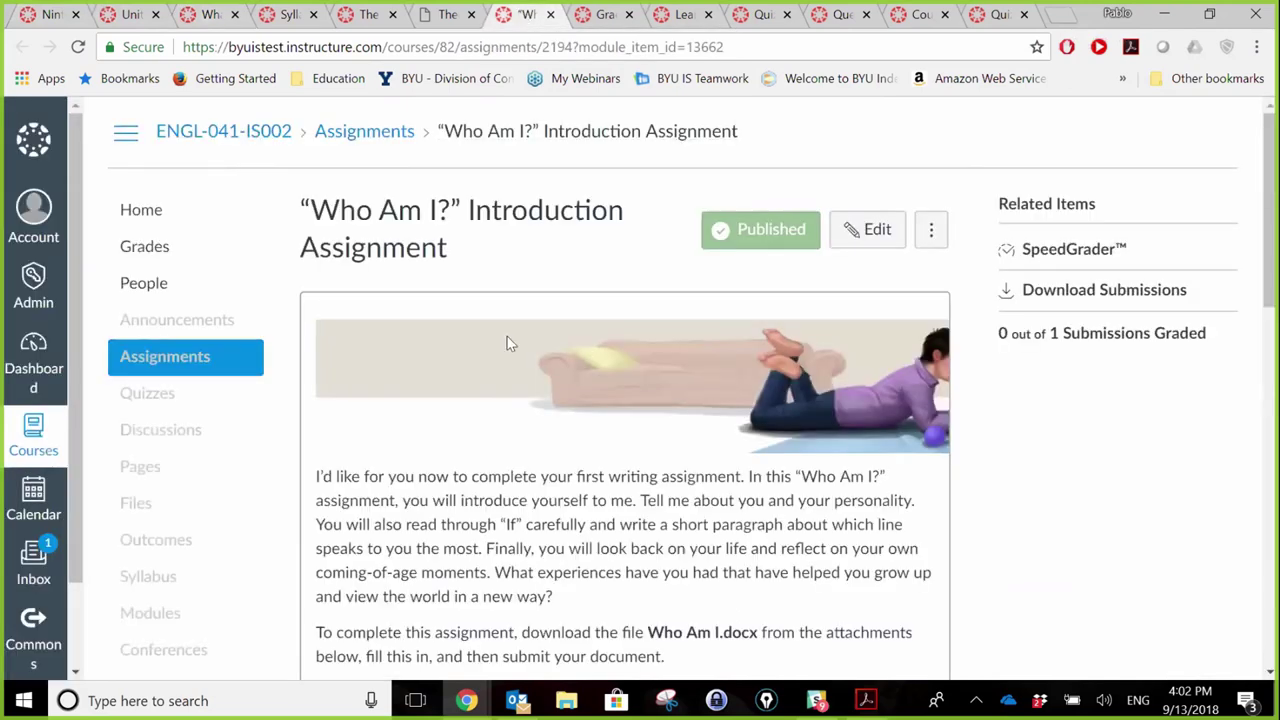
{"action": "scroll", "coordinate": [597, 394], "scroll_direction": "down", "scroll_amount": 3}
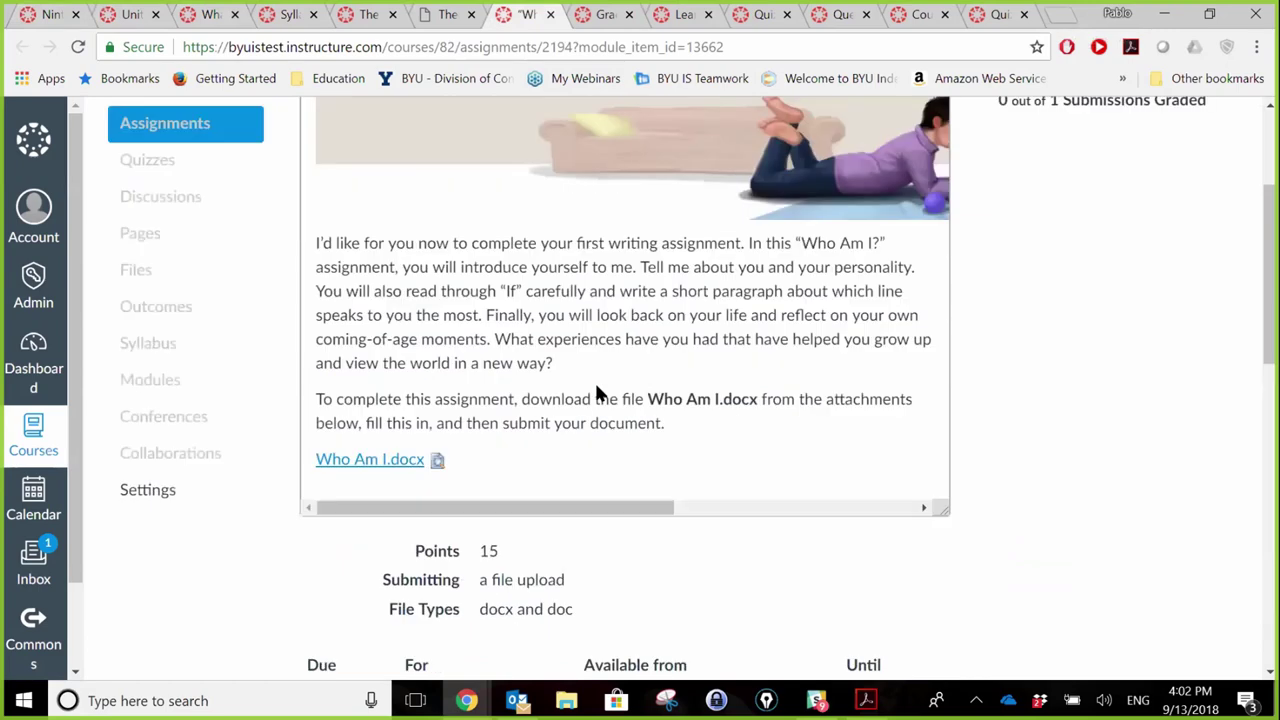
{"action": "scroll", "coordinate": [597, 394], "scroll_direction": "down", "scroll_amount": 3}
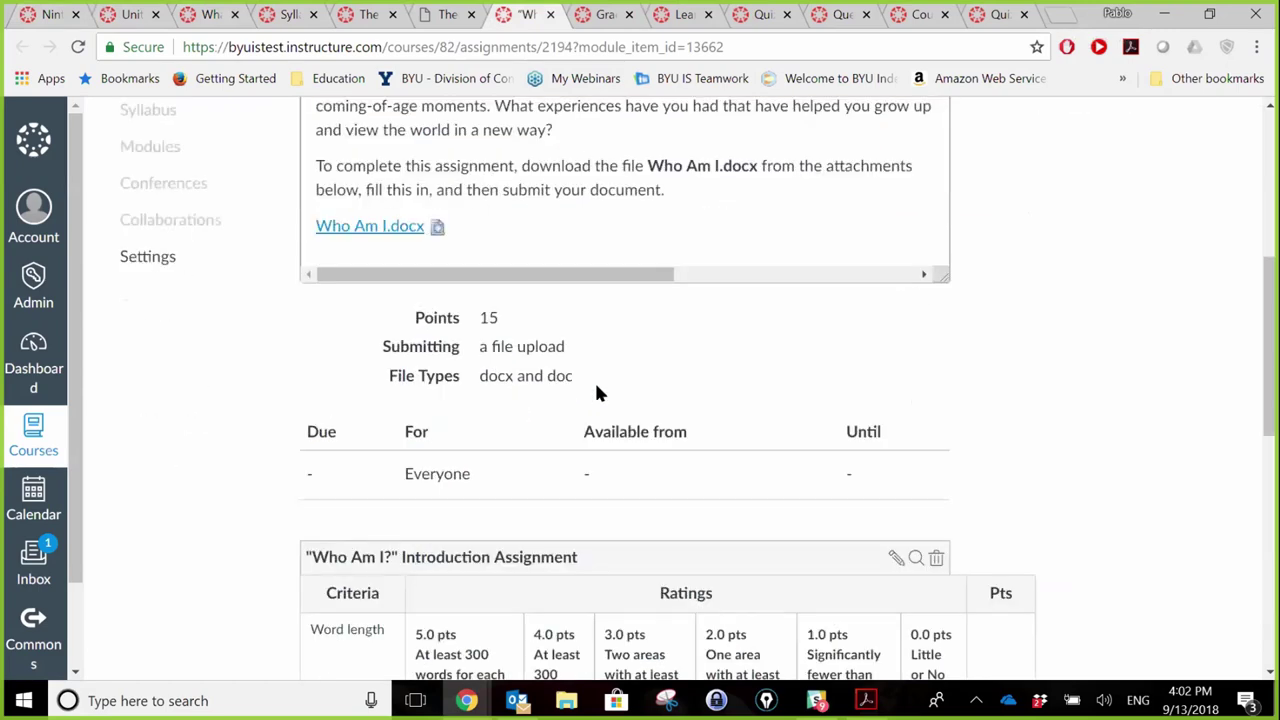
{"action": "scroll", "coordinate": [597, 394], "scroll_direction": "up", "scroll_amount": 2}
{"action": "scroll", "coordinate": [597, 394], "scroll_direction": "down", "scroll_amount": 2}
{"action": "scroll", "coordinate": [594, 392], "scroll_direction": "up", "scroll_amount": 6}
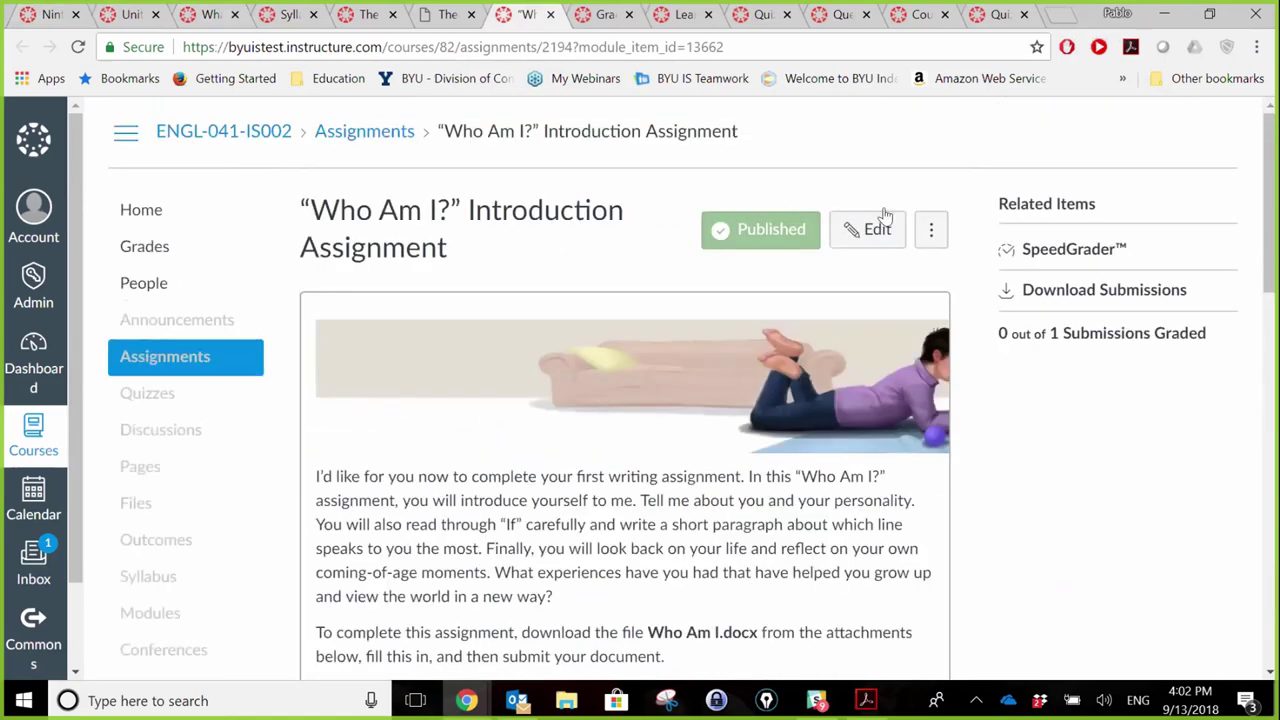
Open the "Who Am I?" assignment for editing, examine its settings down to the assign and due dates, and leave without saving
{"action": "left_click", "coordinate": [870, 231]}
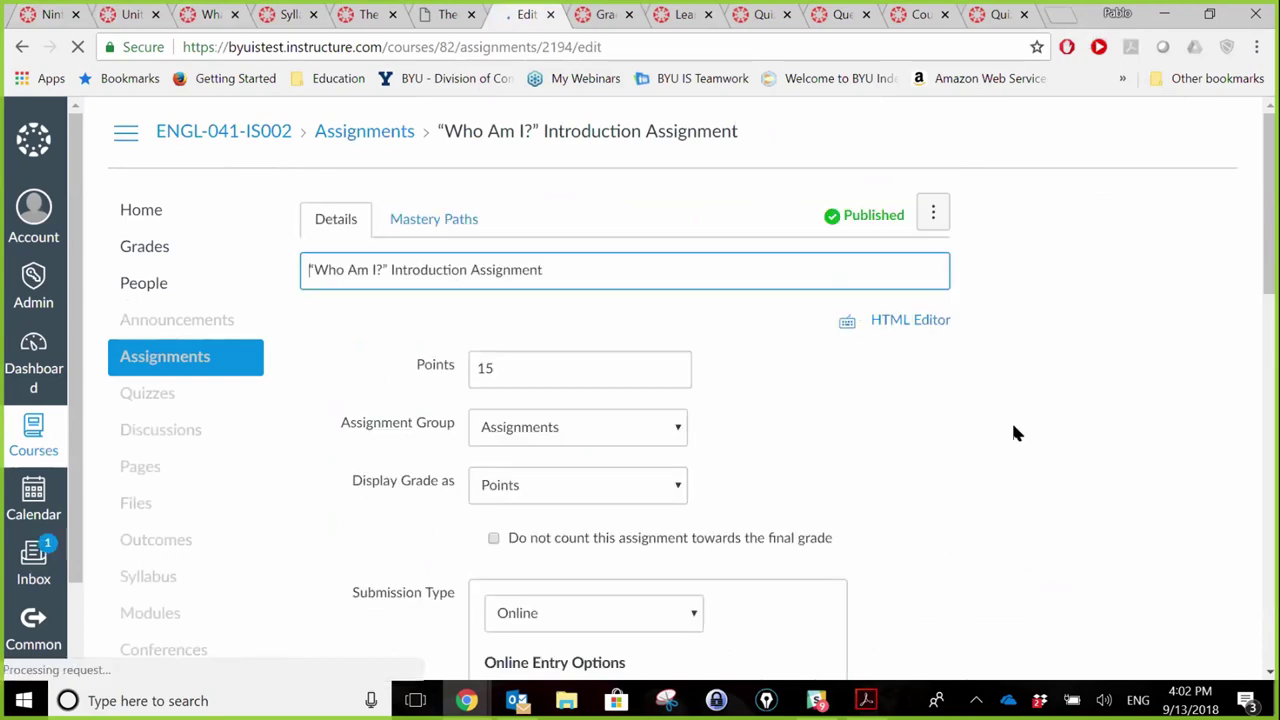
{"action": "scroll", "coordinate": [1014, 431], "scroll_direction": "down", "scroll_amount": 2}
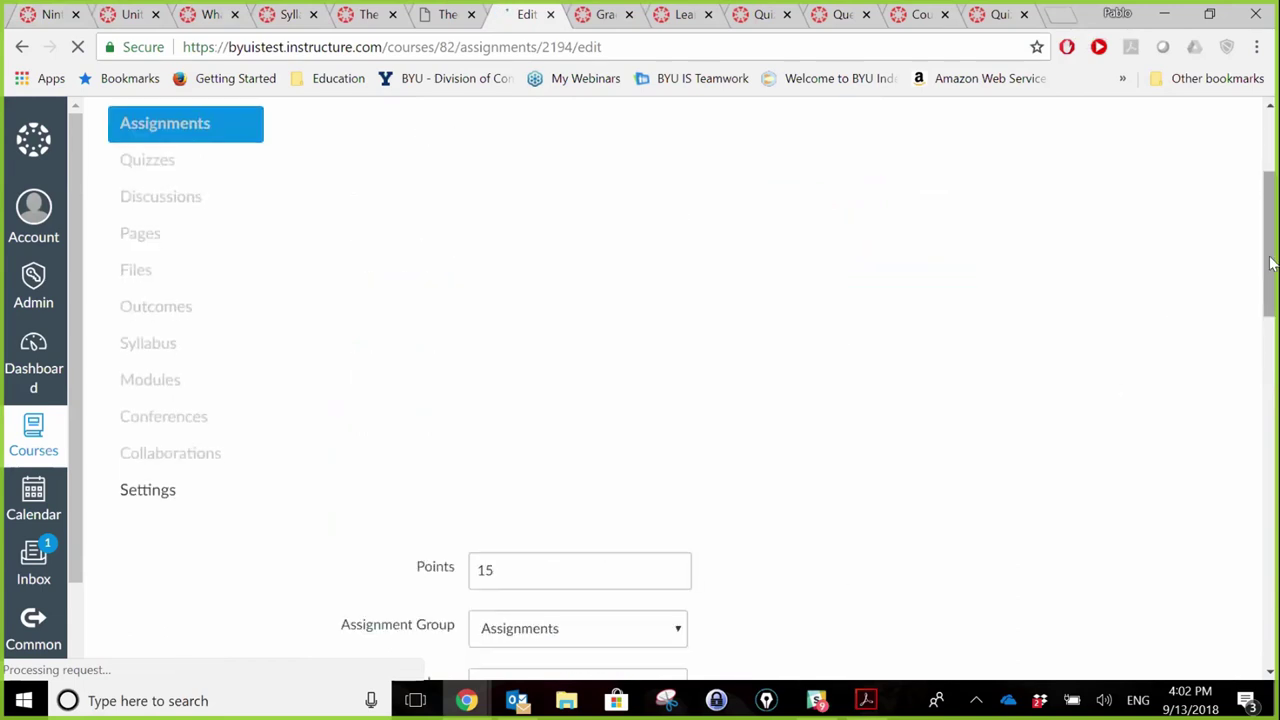
{"action": "scroll", "coordinate": [1270, 262], "scroll_direction": "up", "scroll_amount": 1}
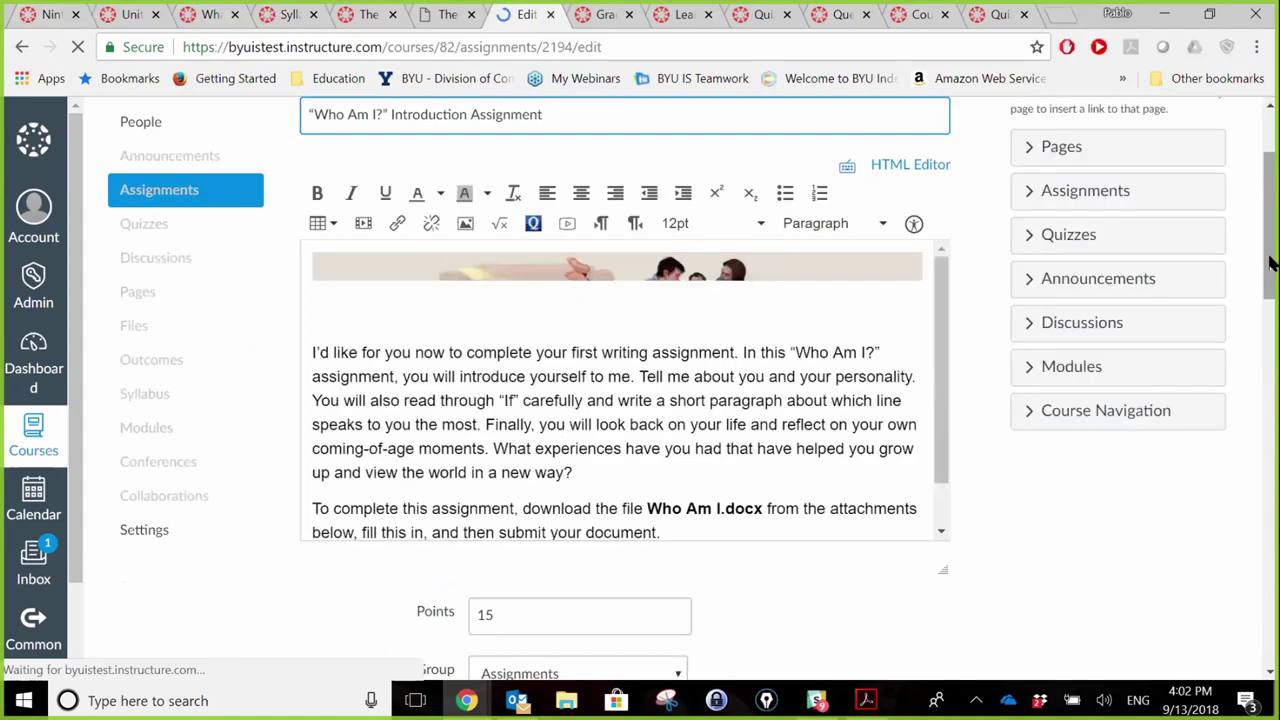
{"action": "left_click_drag", "start_coordinate": [1270, 305], "coordinate": [1264, 645]}
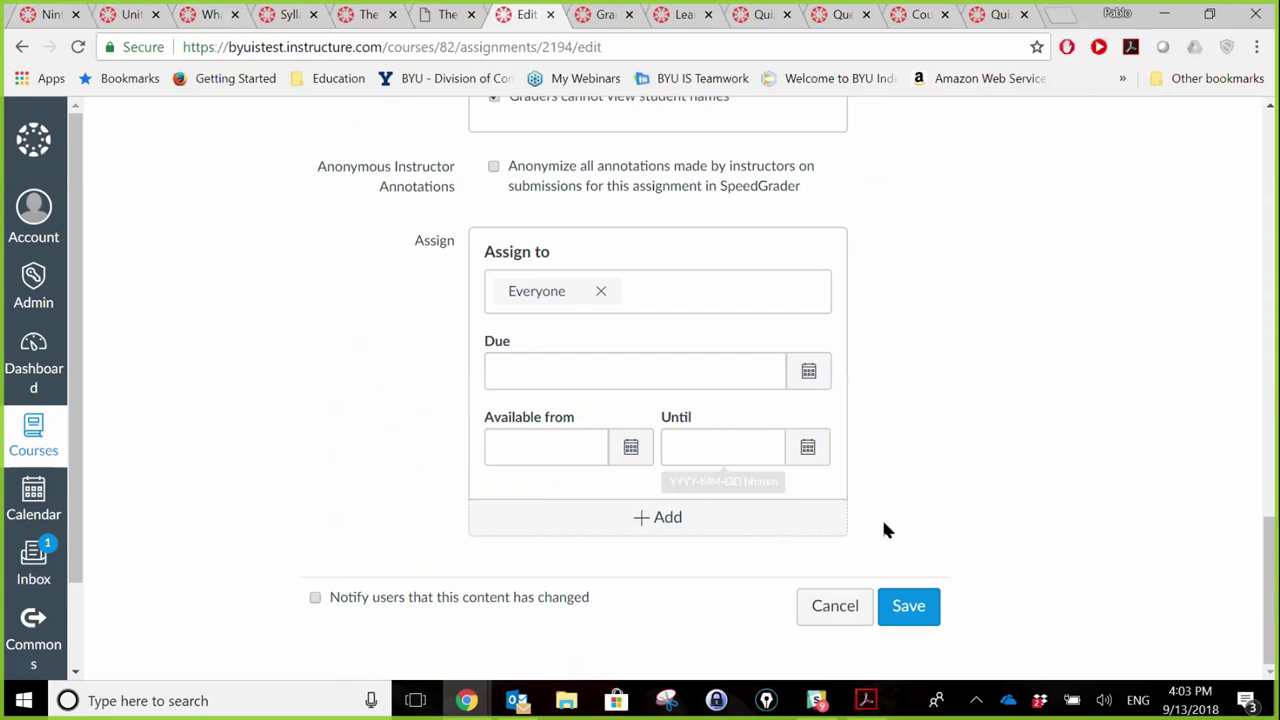
{"action": "left_click_drag", "start_coordinate": [1268, 553], "coordinate": [1274, 240]}
{"action": "scroll", "coordinate": [1236, 535], "scroll_direction": "down", "scroll_amount": 4}
{"action": "scroll", "coordinate": [1235, 560], "scroll_direction": "down", "scroll_amount": 8}
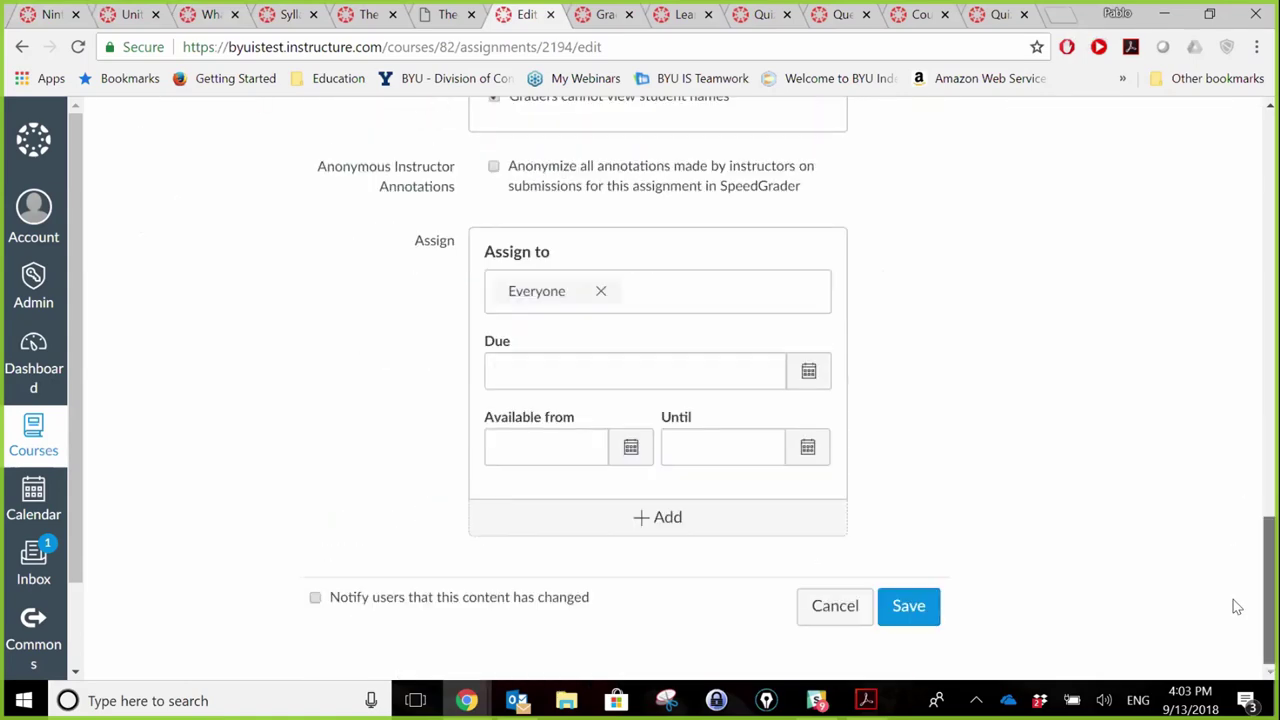
{"action": "left_click", "coordinate": [843, 612]}
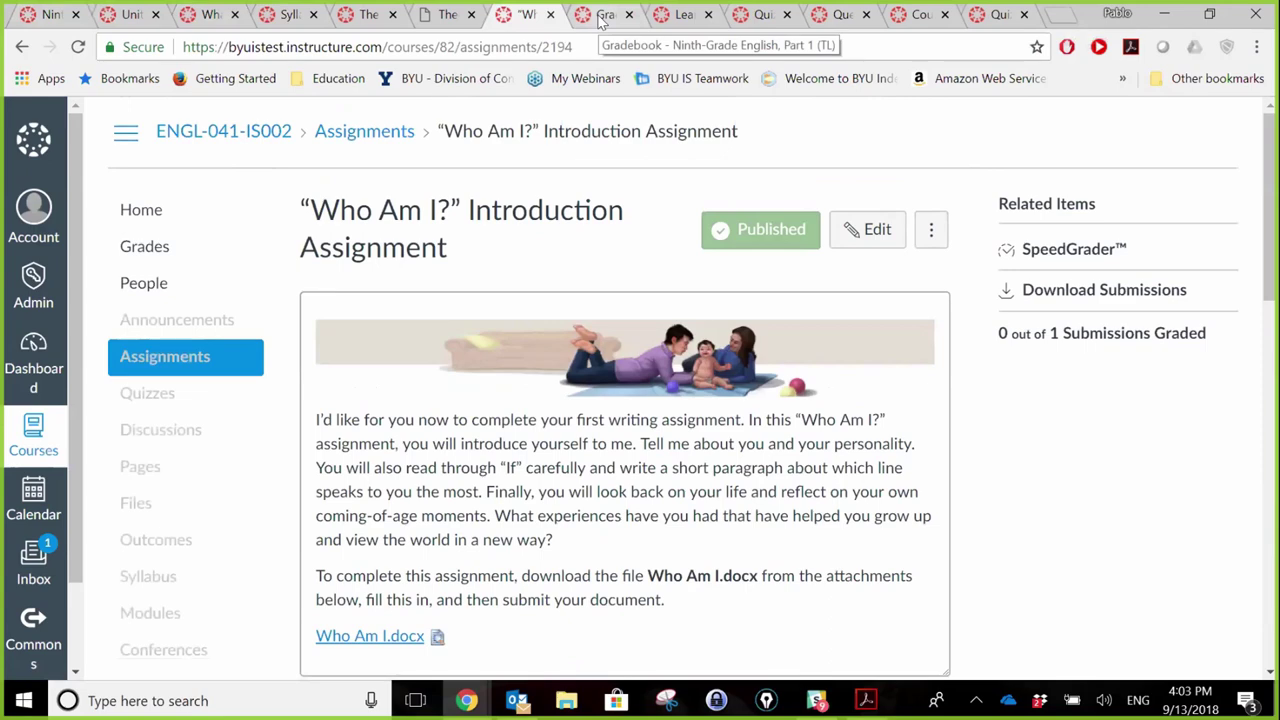
Examine the gradebook's category and total columns, and the Learning Mastery results for outcomes 1.1 to 1.5
{"action": "left_click", "coordinate": [601, 20]}
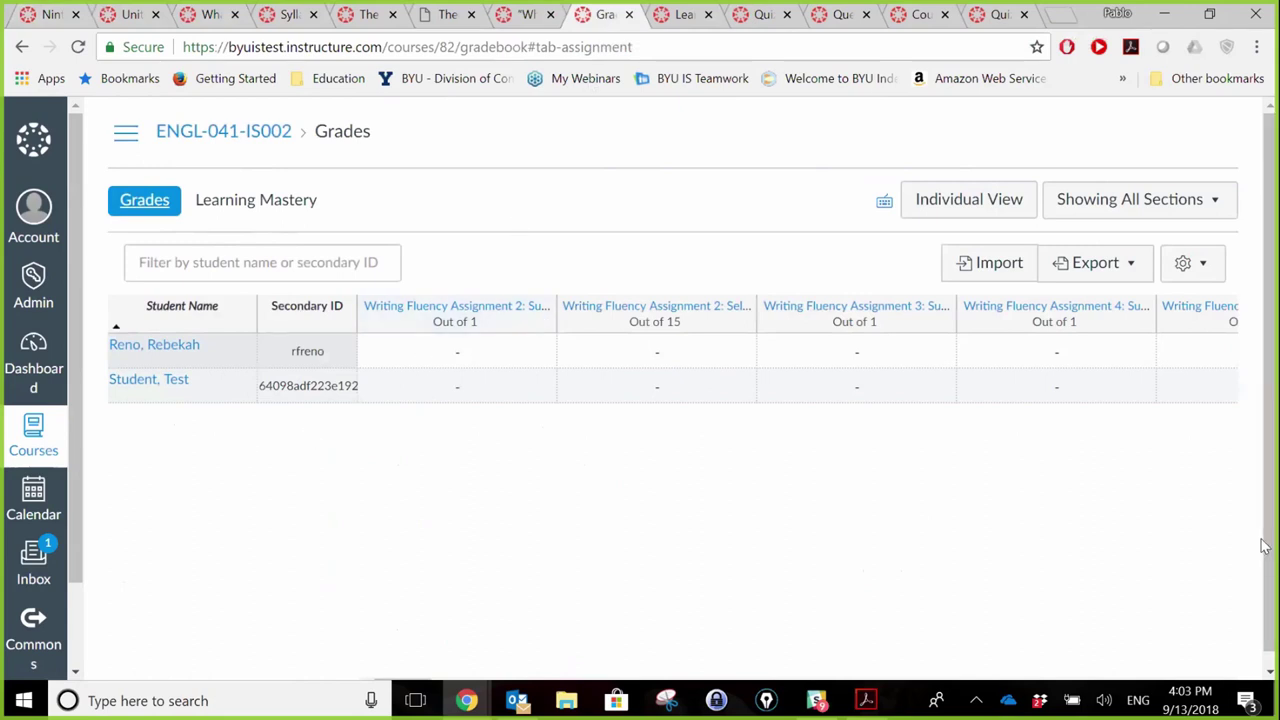
{"action": "left_click_drag", "start_coordinate": [1272, 547], "coordinate": [1272, 580]}
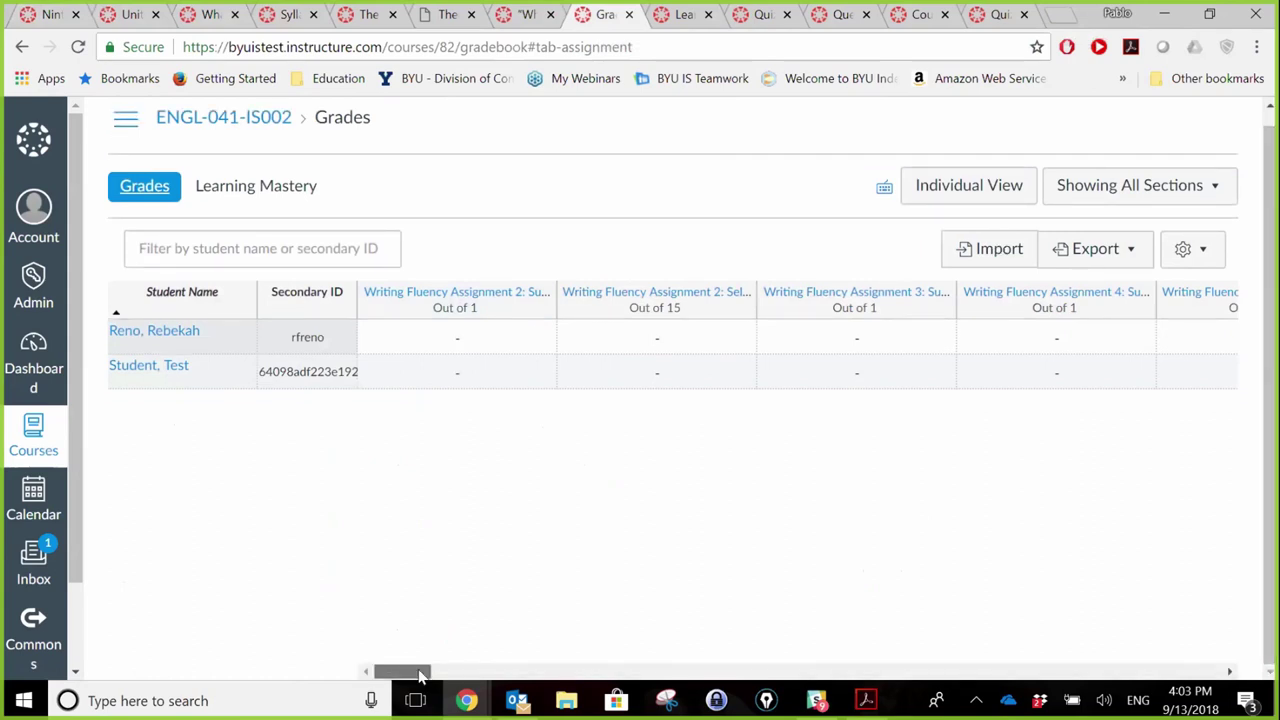
{"action": "left_click_drag", "start_coordinate": [420, 676], "coordinate": [1232, 660]}
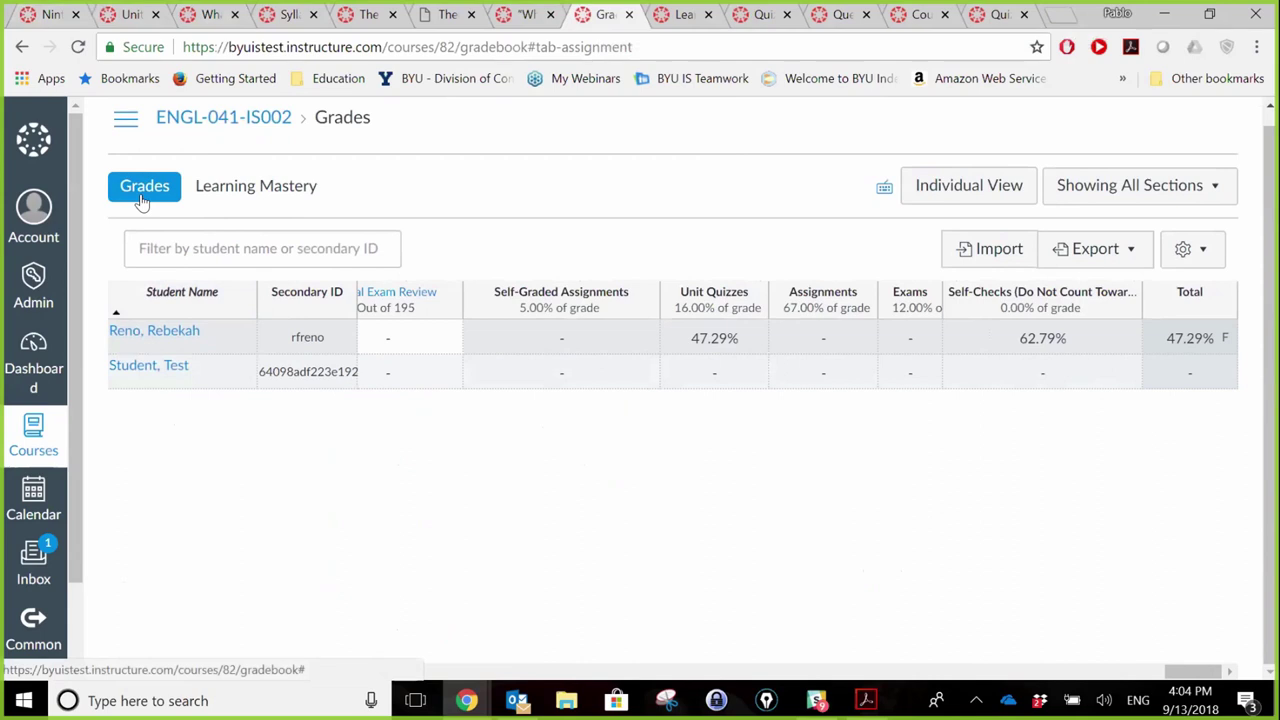
{"action": "left_click", "coordinate": [220, 190]}
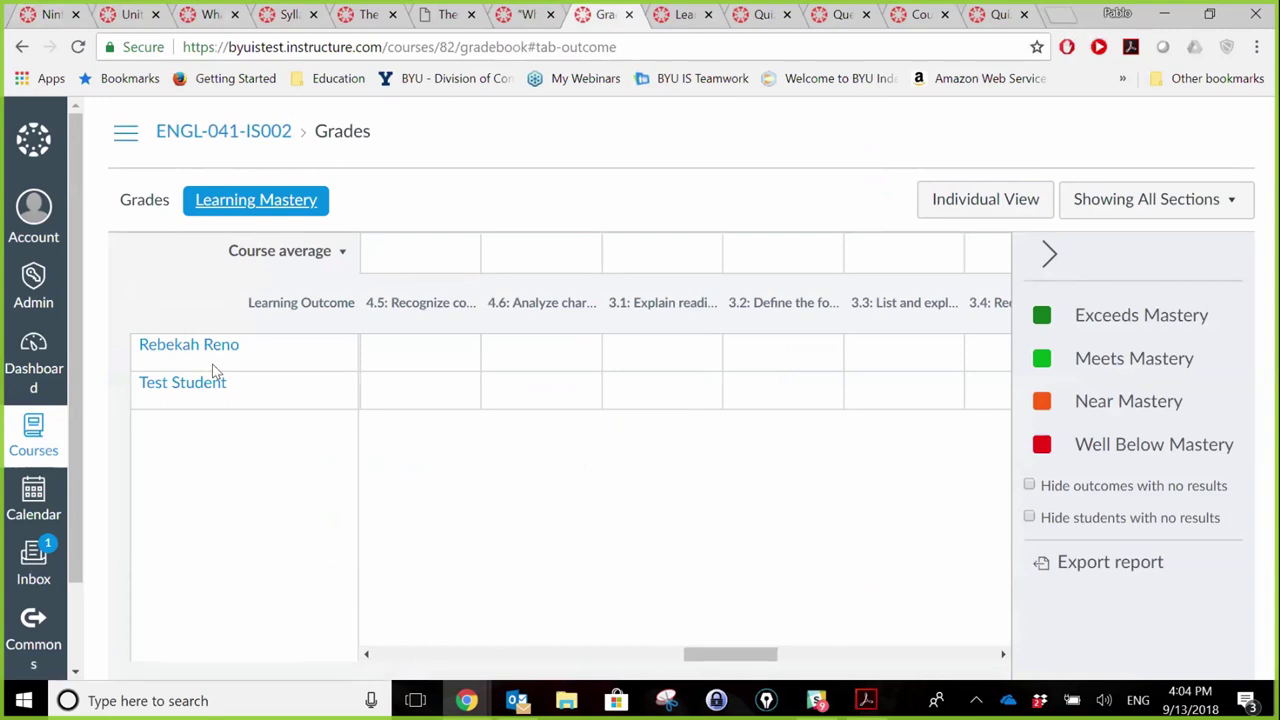
{"action": "left_click_drag", "start_coordinate": [766, 655], "coordinate": [974, 655]}
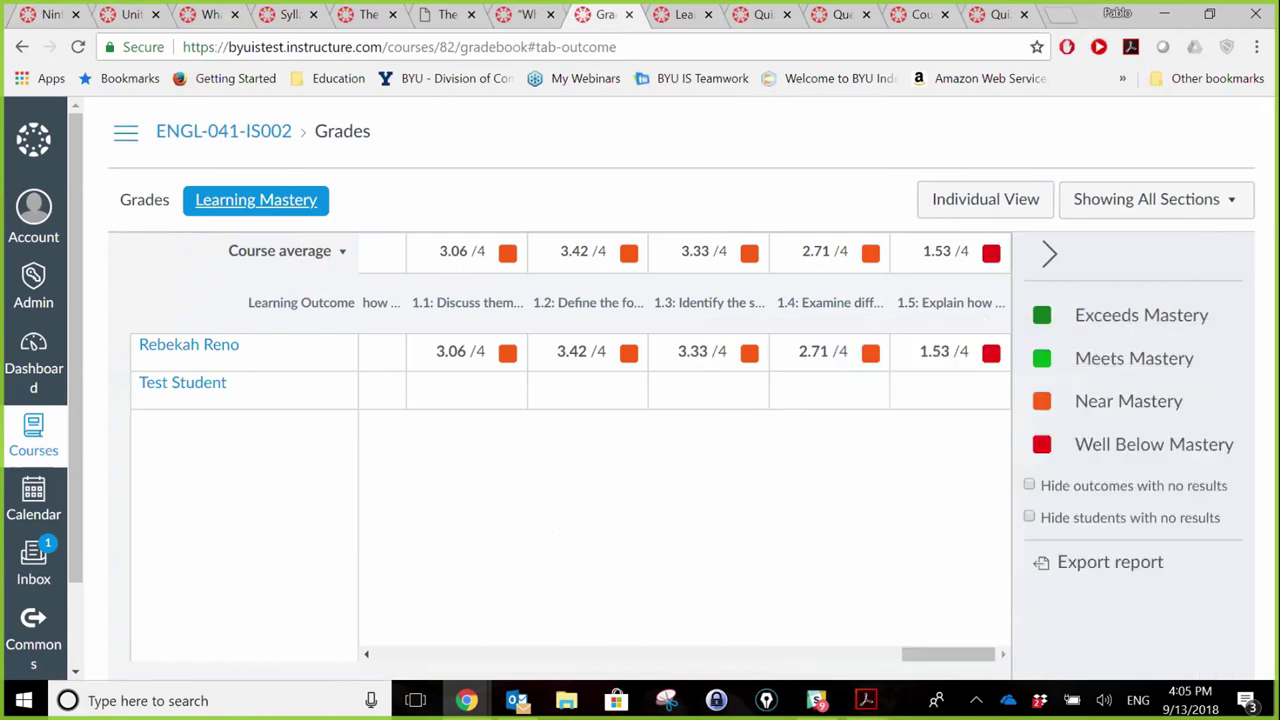
Review outcome 3.5 in the Unit 3 outcomes, and look through the English course's quiz list down to the surveys
{"action": "left_click", "coordinate": [679, 16]}
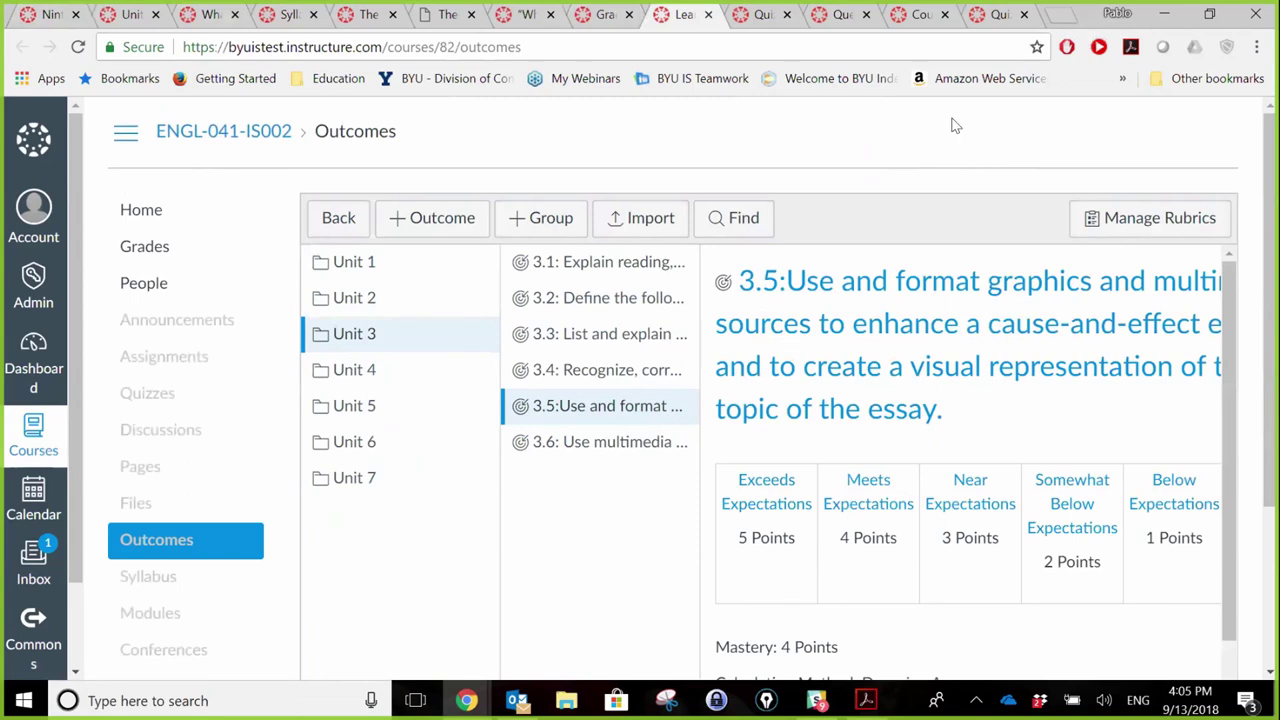
{"action": "left_click", "coordinate": [762, 14]}
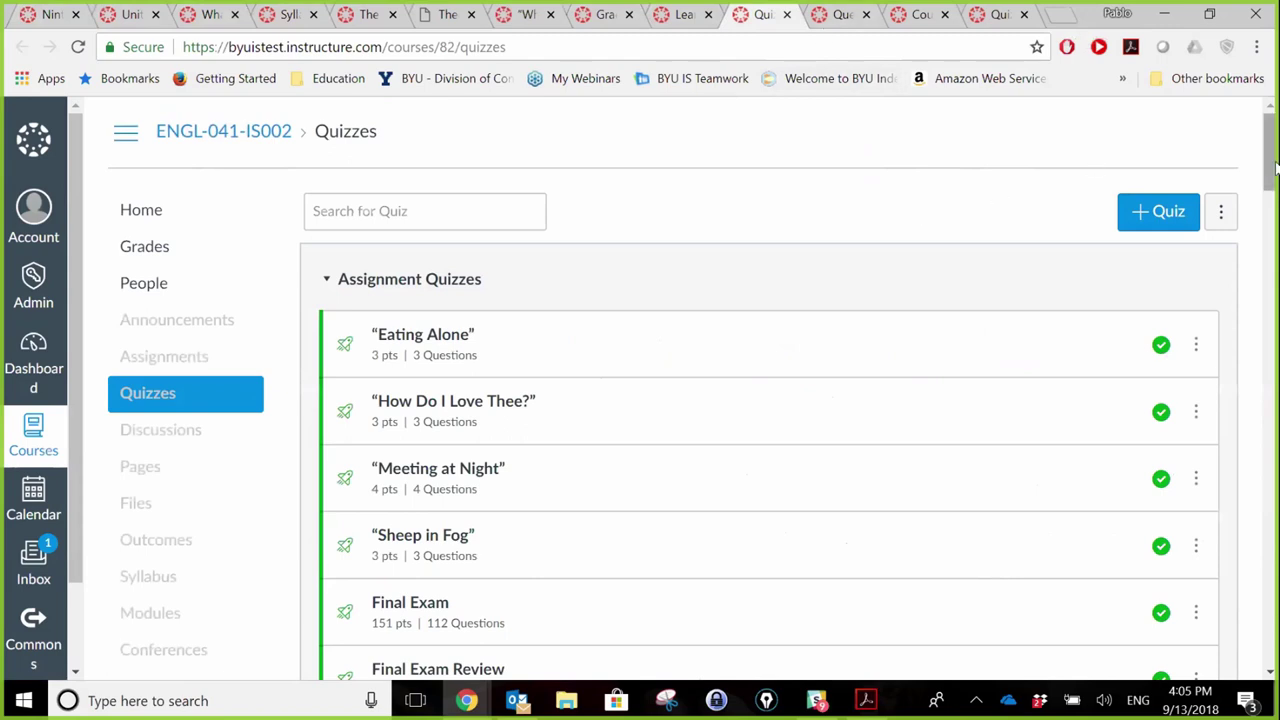
{"action": "left_click_drag", "start_coordinate": [1264, 184], "coordinate": [1218, 640]}
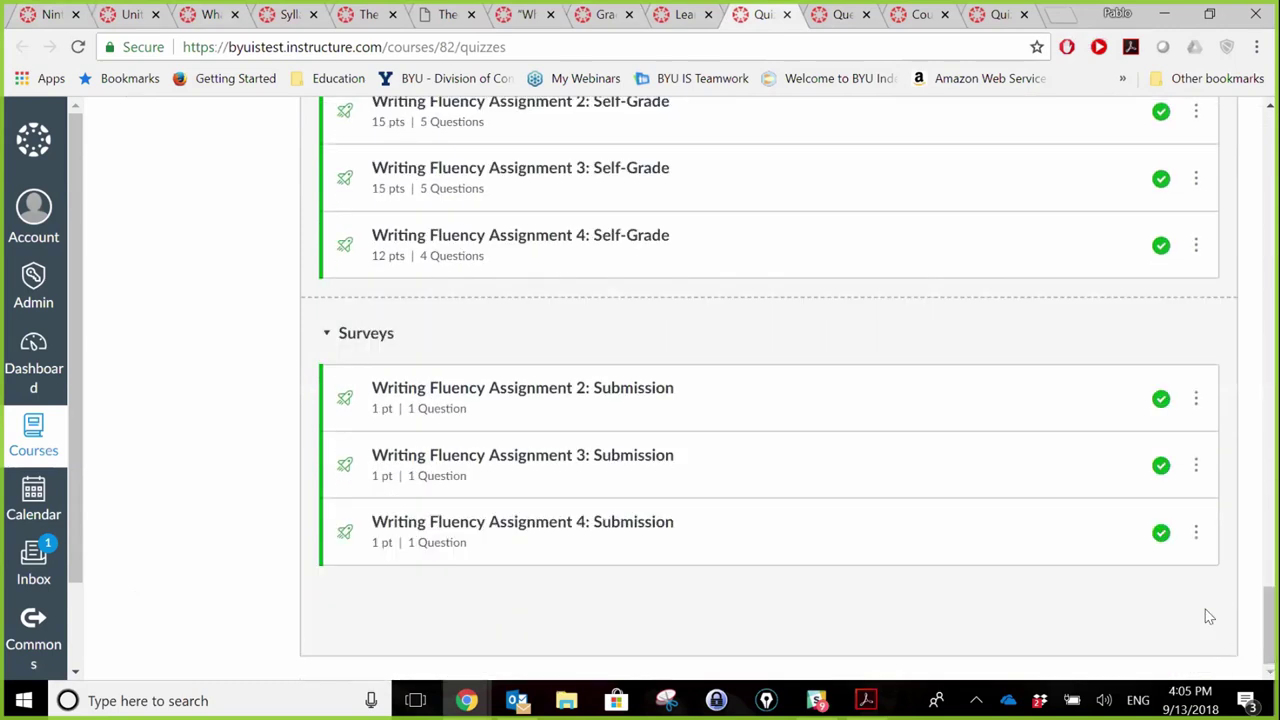
Browse the course pretest question banks, and examine the questions and aligned outcome of the Course Pretest - Outcome 3.5 bank
{"action": "left_click", "coordinate": [843, 22]}
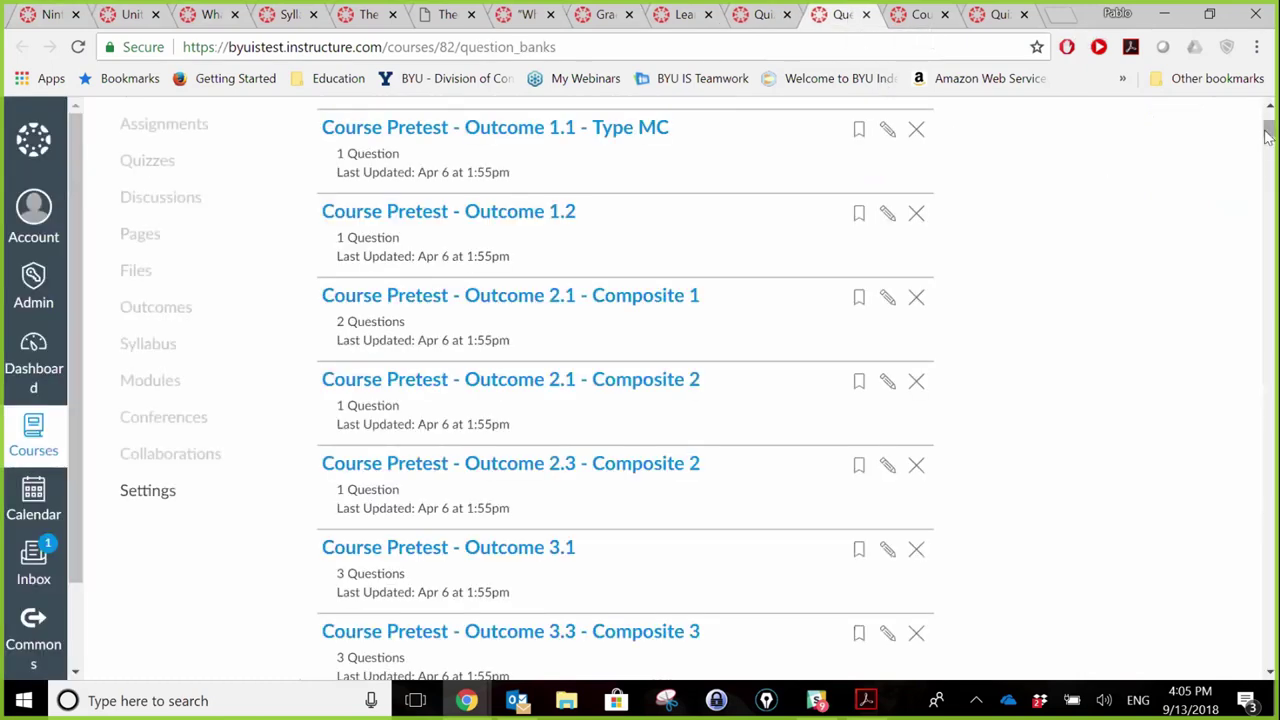
{"action": "left_click_drag", "start_coordinate": [1268, 136], "coordinate": [1266, 151]}
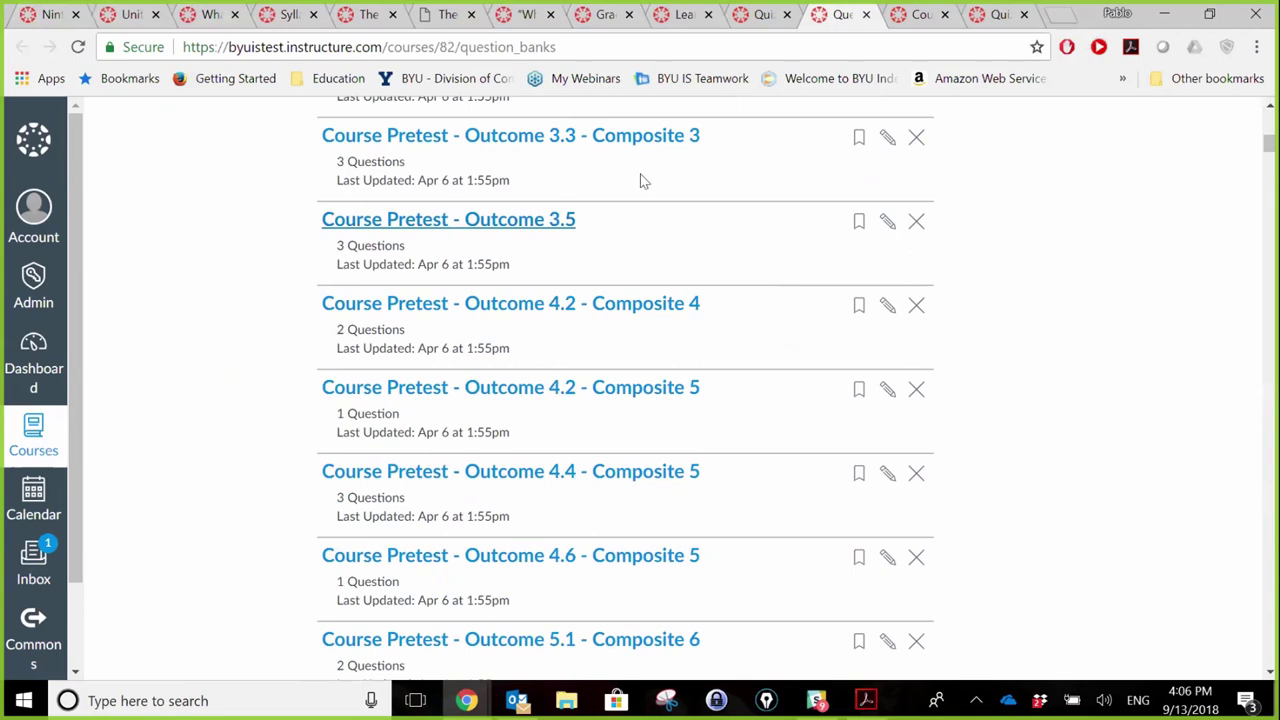
{"action": "left_click", "coordinate": [913, 16]}
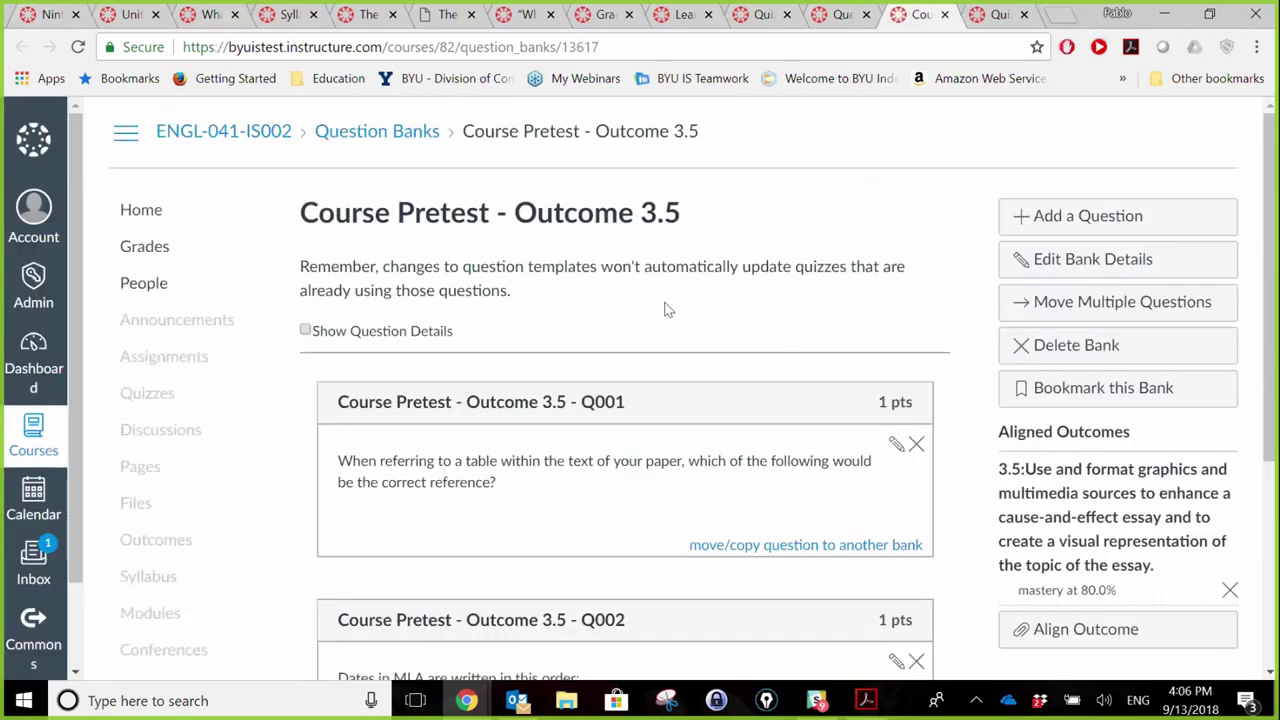
{"action": "scroll", "coordinate": [677, 317], "scroll_direction": "down", "scroll_amount": 2}
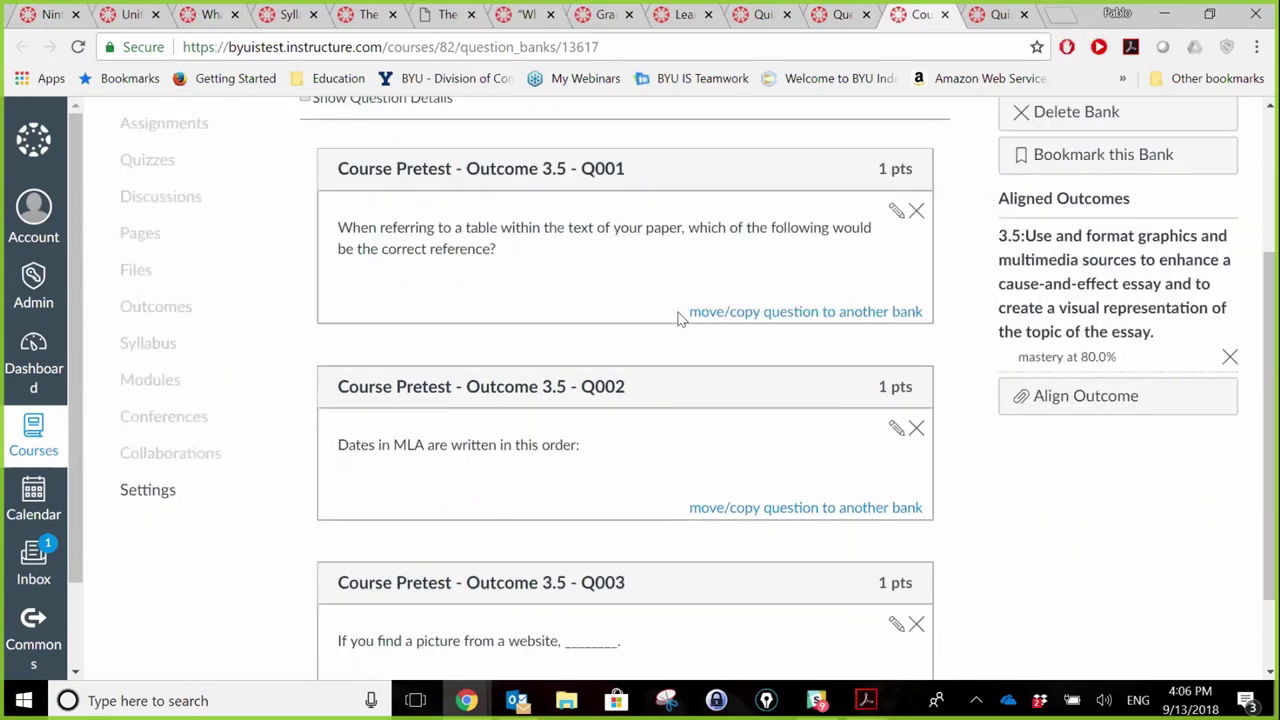
{"action": "scroll", "coordinate": [677, 317], "scroll_direction": "up", "scroll_amount": 2}
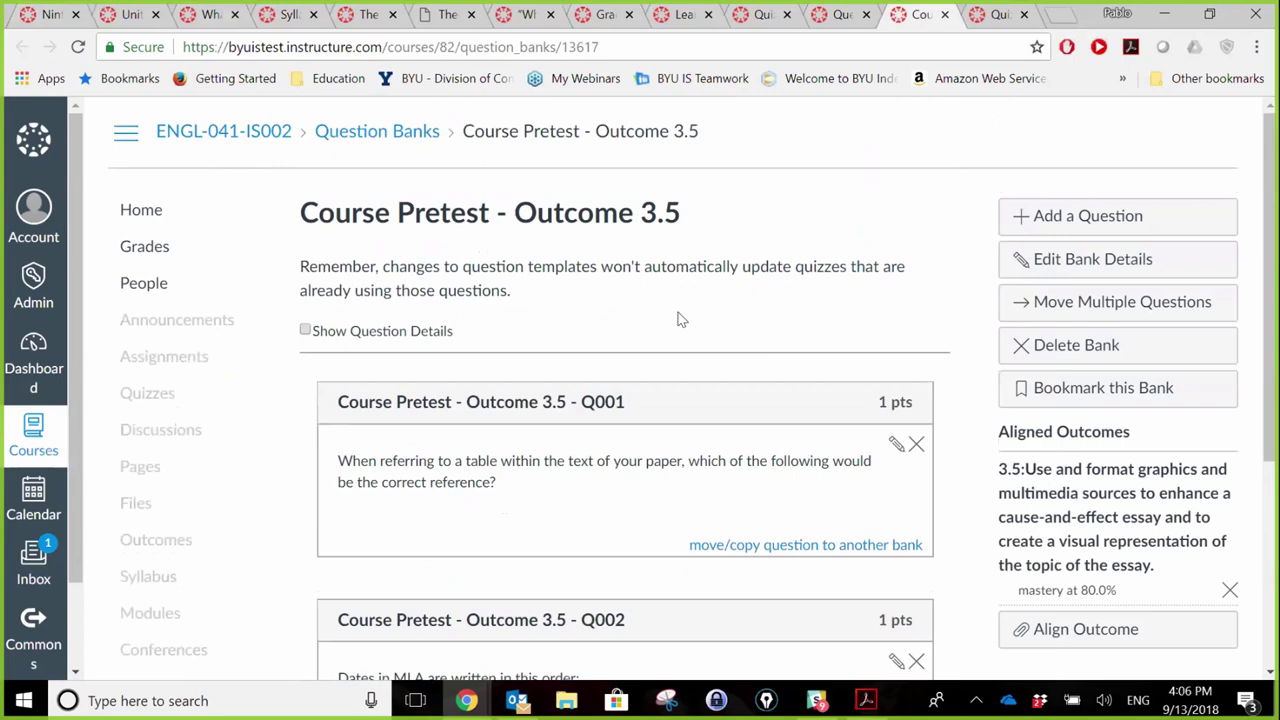
{"action": "scroll", "coordinate": [677, 317], "scroll_direction": "down", "scroll_amount": 3}
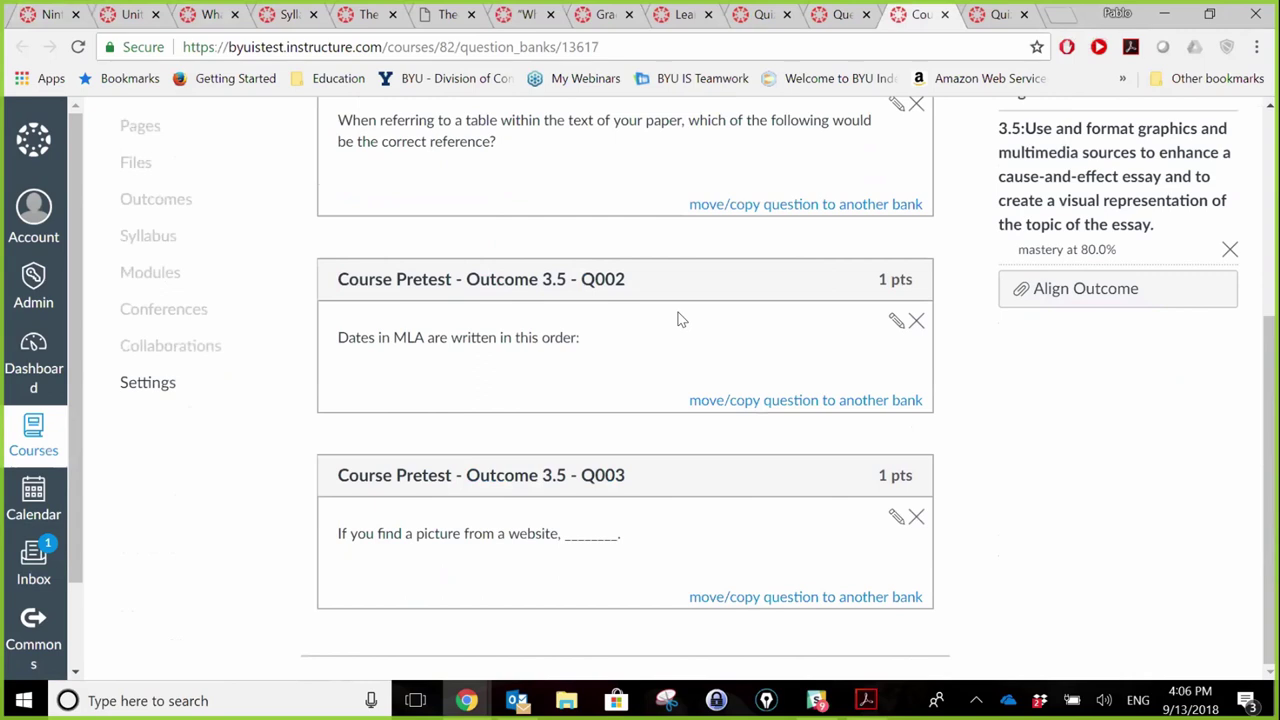
Review the Unit 1 Quiz preview from its instructions through Question 3, and return to the quiz's beginning
{"action": "left_click", "coordinate": [996, 15]}
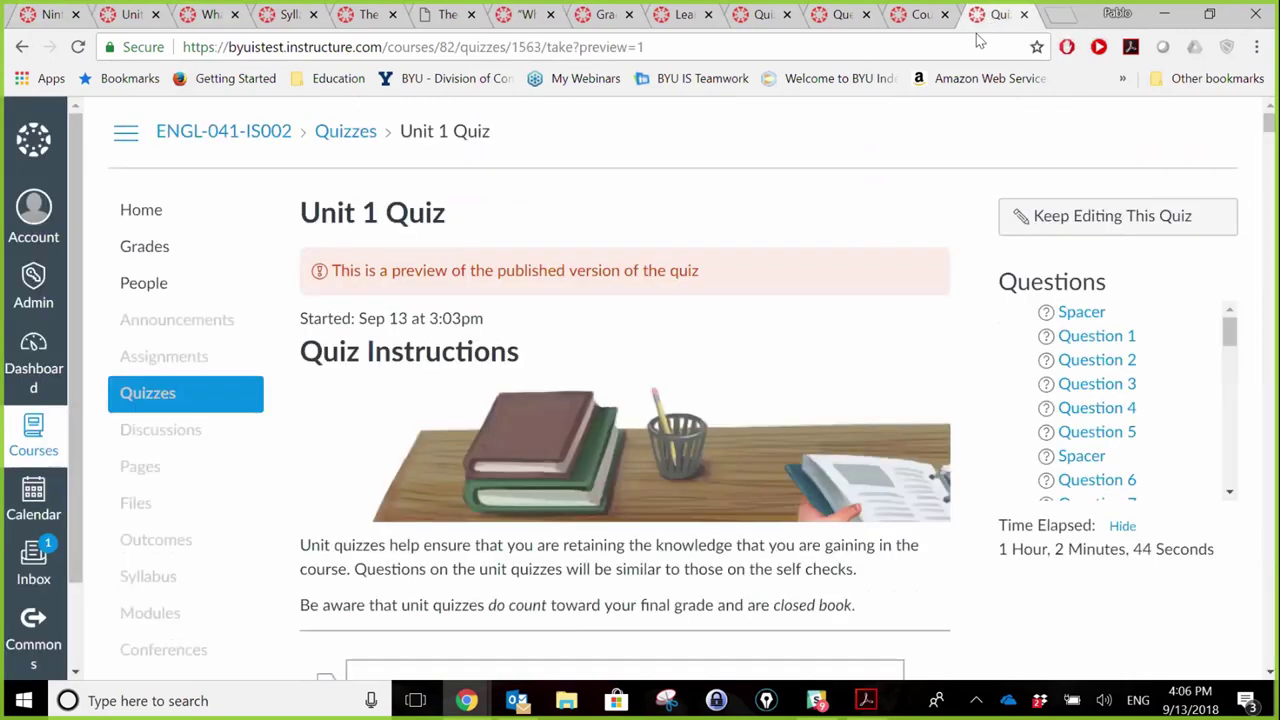
{"action": "scroll", "coordinate": [917, 313], "scroll_direction": "down", "scroll_amount": 2}
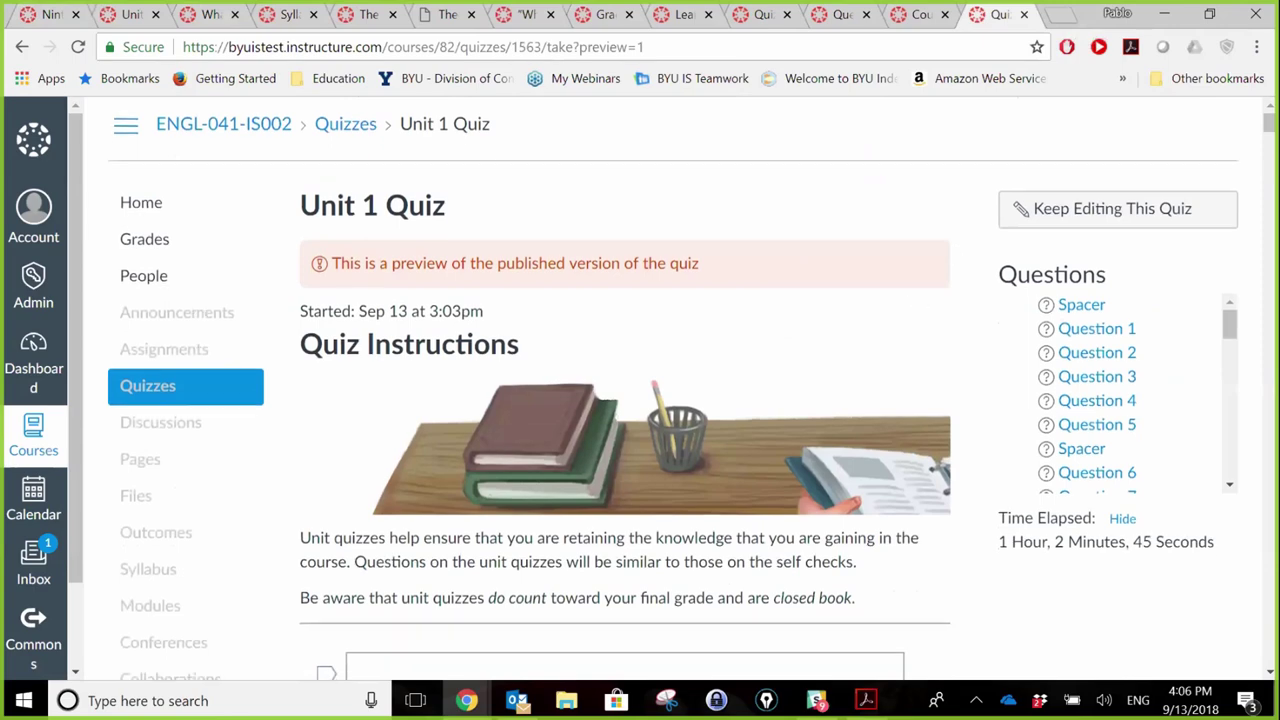
{"action": "scroll", "coordinate": [917, 311], "scroll_direction": "down", "scroll_amount": 6}
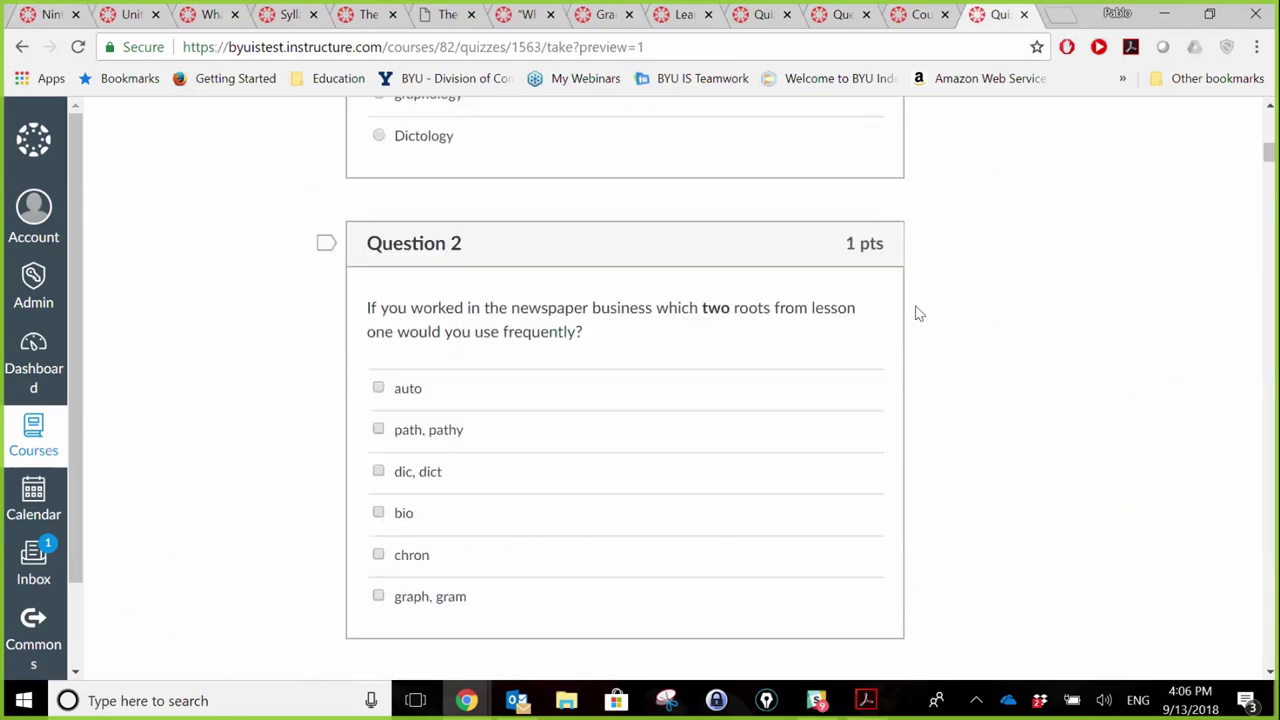
{"action": "scroll", "coordinate": [917, 313], "scroll_direction": "down", "scroll_amount": 2}
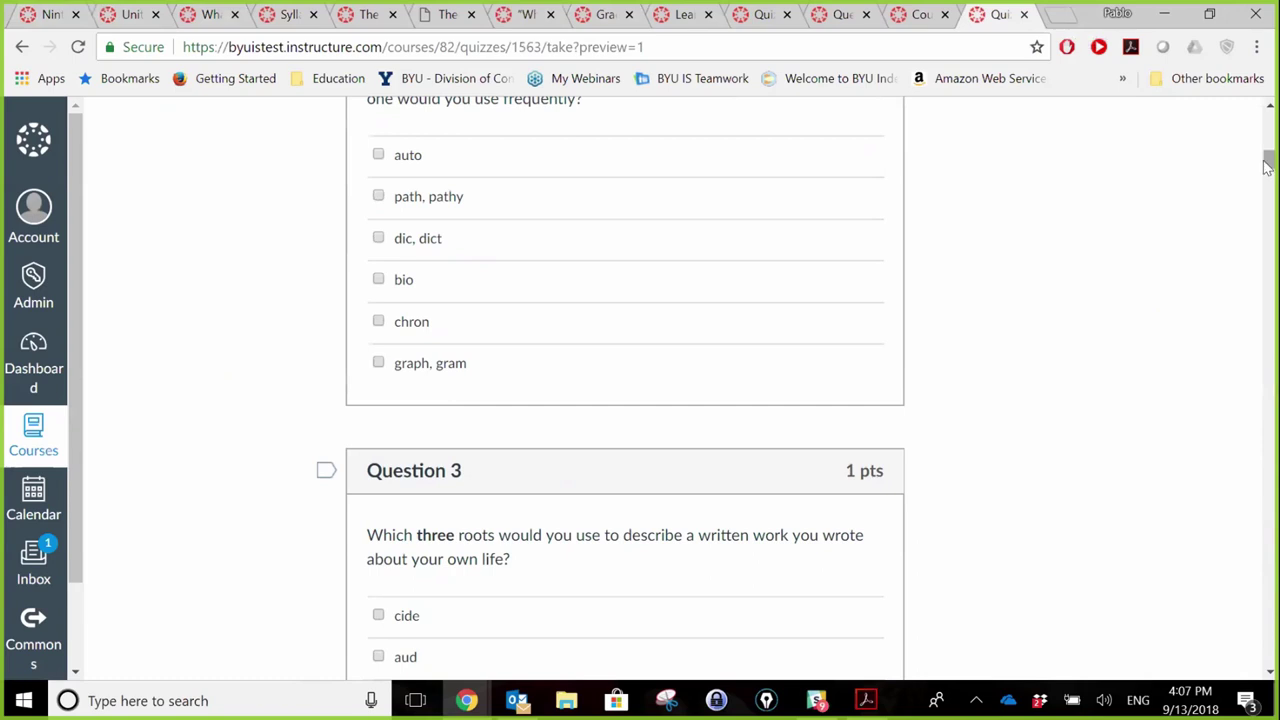
{"action": "left_click_drag", "start_coordinate": [1268, 164], "coordinate": [1268, 118]}
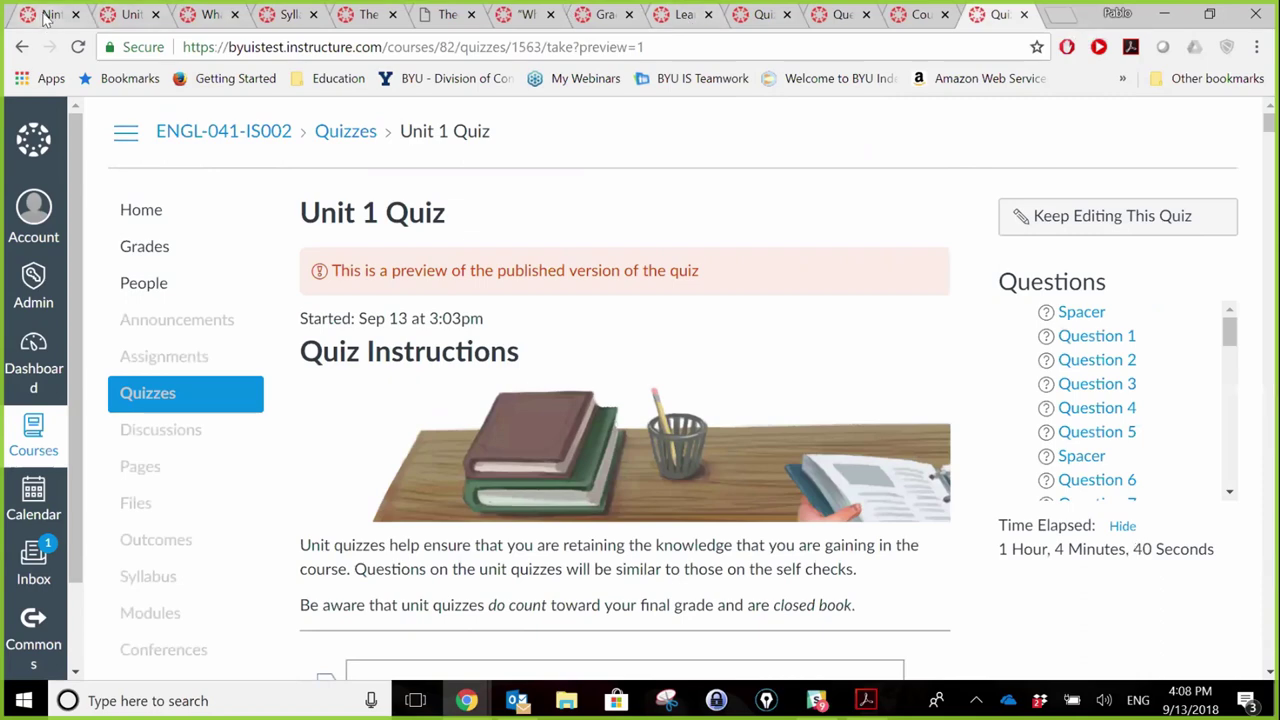
Look over the Lesson 1.3 and 1.4 items on the course home page, and return to outcome 3.5 in the Outcomes page
{"action": "left_click", "coordinate": [45, 17]}
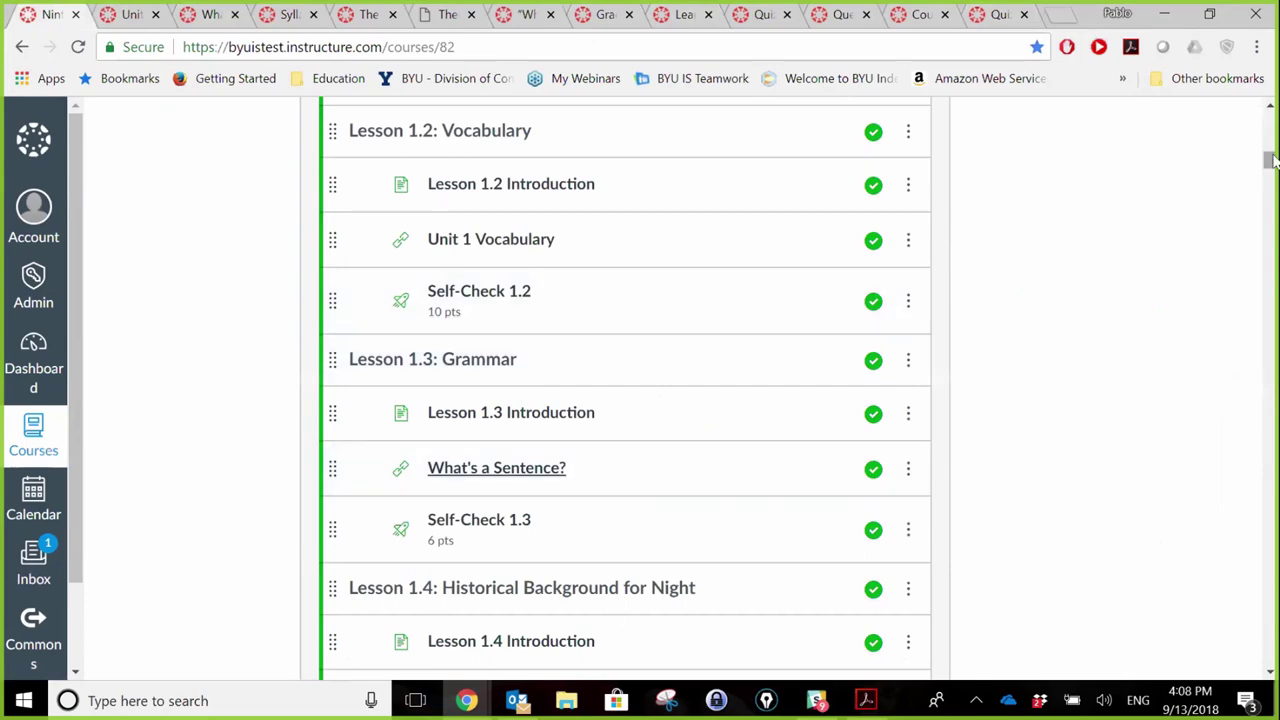
{"action": "mouse_move", "coordinate": [1268, 160]}
{"action": "left_mouse_down"}
{"action": "mouse_move", "coordinate": [1270, 118]}
{"action": "mouse_move", "coordinate": [1268, 163]}
{"action": "left_mouse_up"}
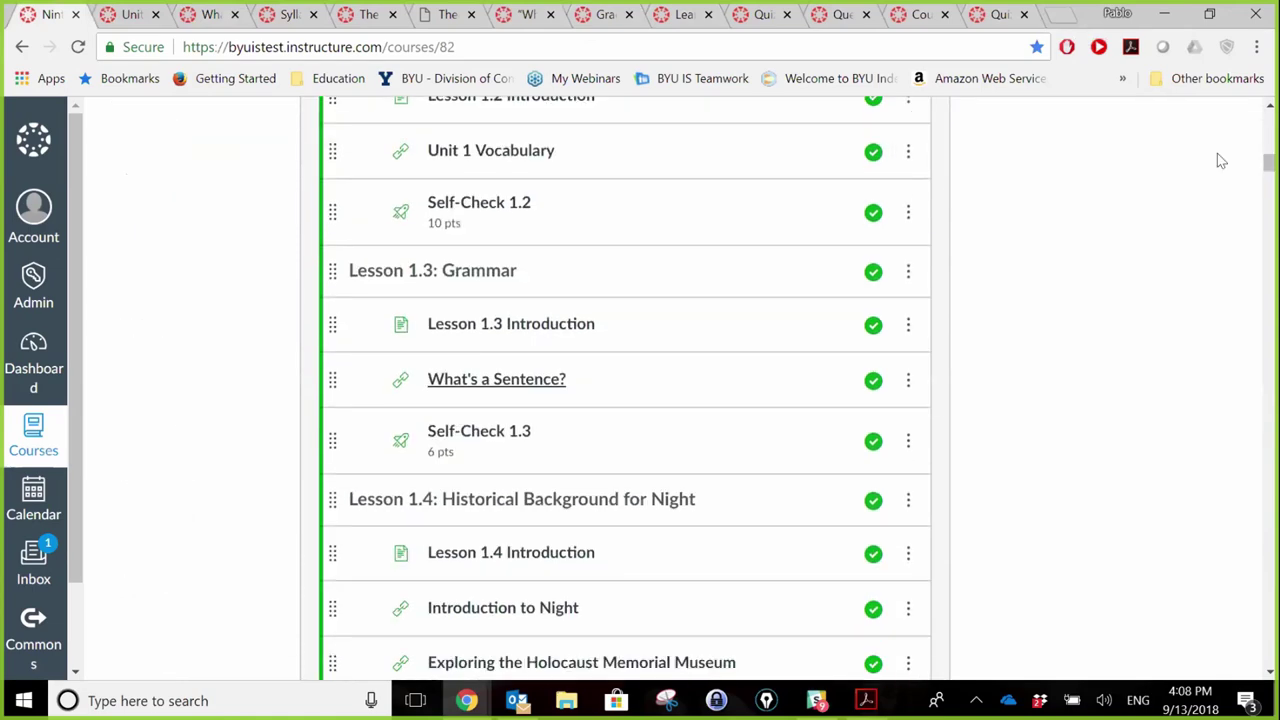
{"action": "left_click", "coordinate": [686, 22]}
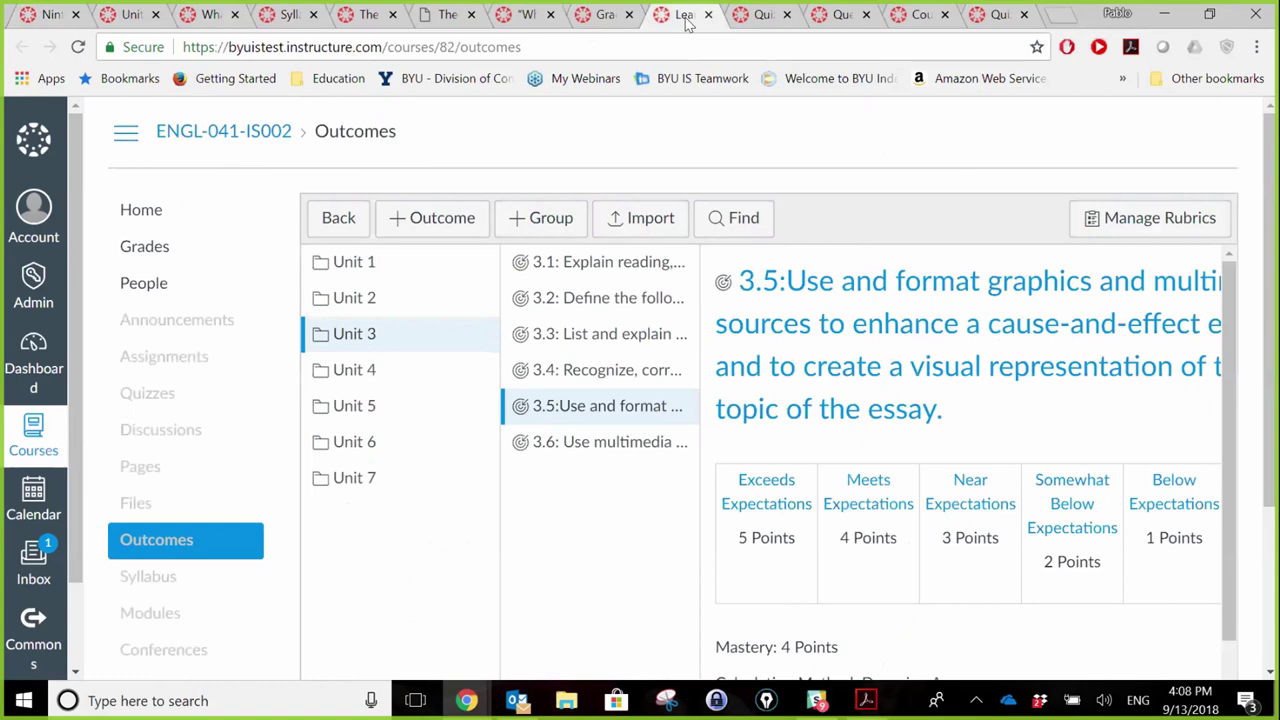
Review the beginning of the course question bank list and the outcome aligned to the Course Pretest - Outcome 3.5 bank
{"action": "left_click", "coordinate": [925, 16]}
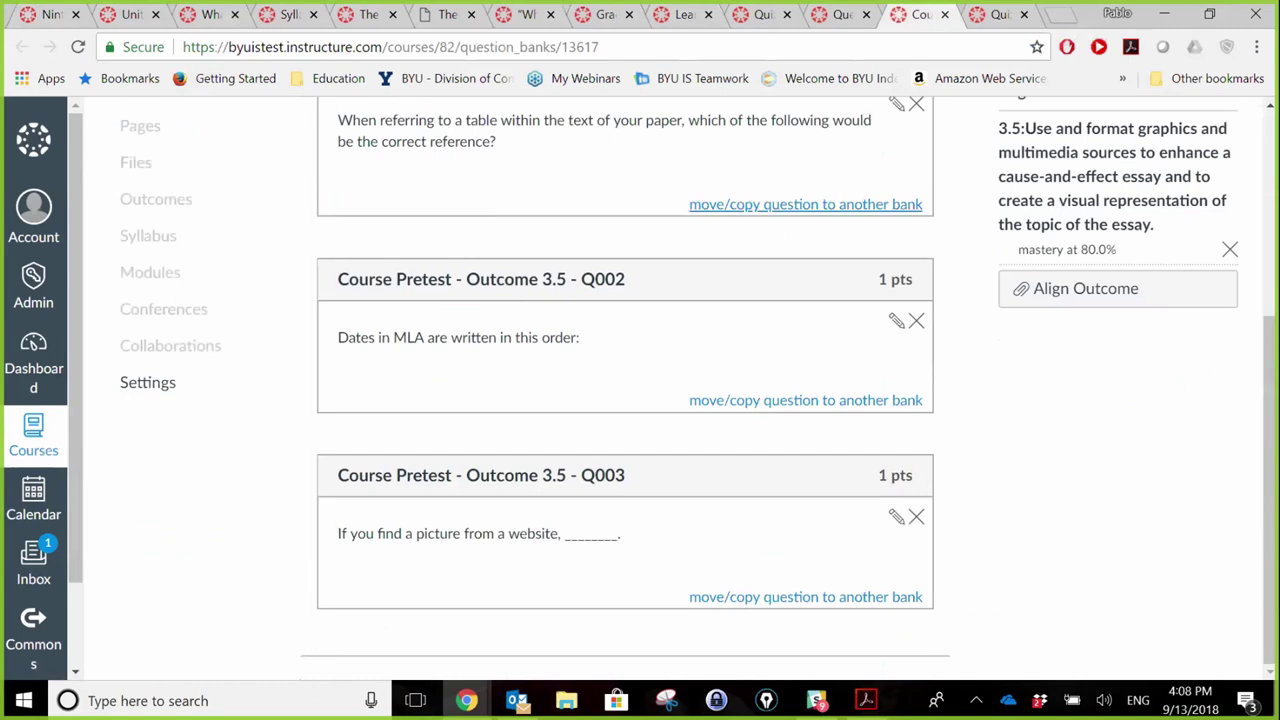
{"action": "left_click", "coordinate": [845, 16]}
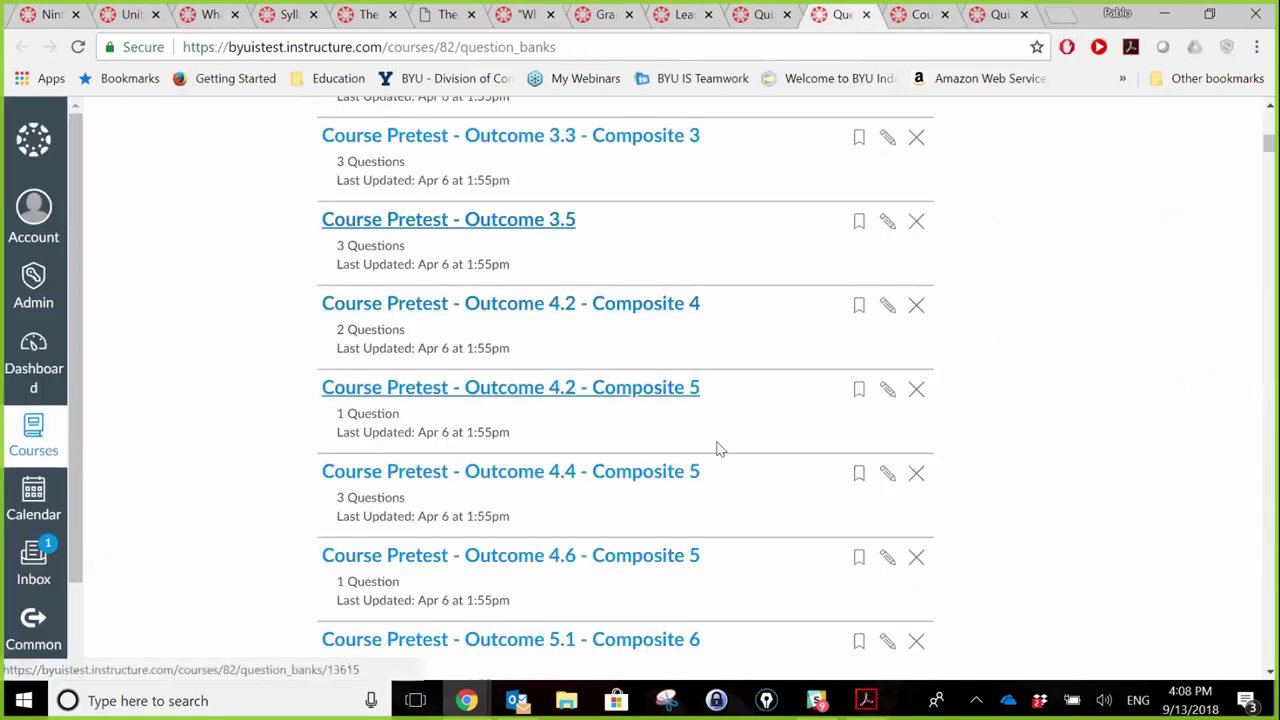
{"action": "scroll", "coordinate": [810, 432], "scroll_direction": "up", "scroll_amount": 10}
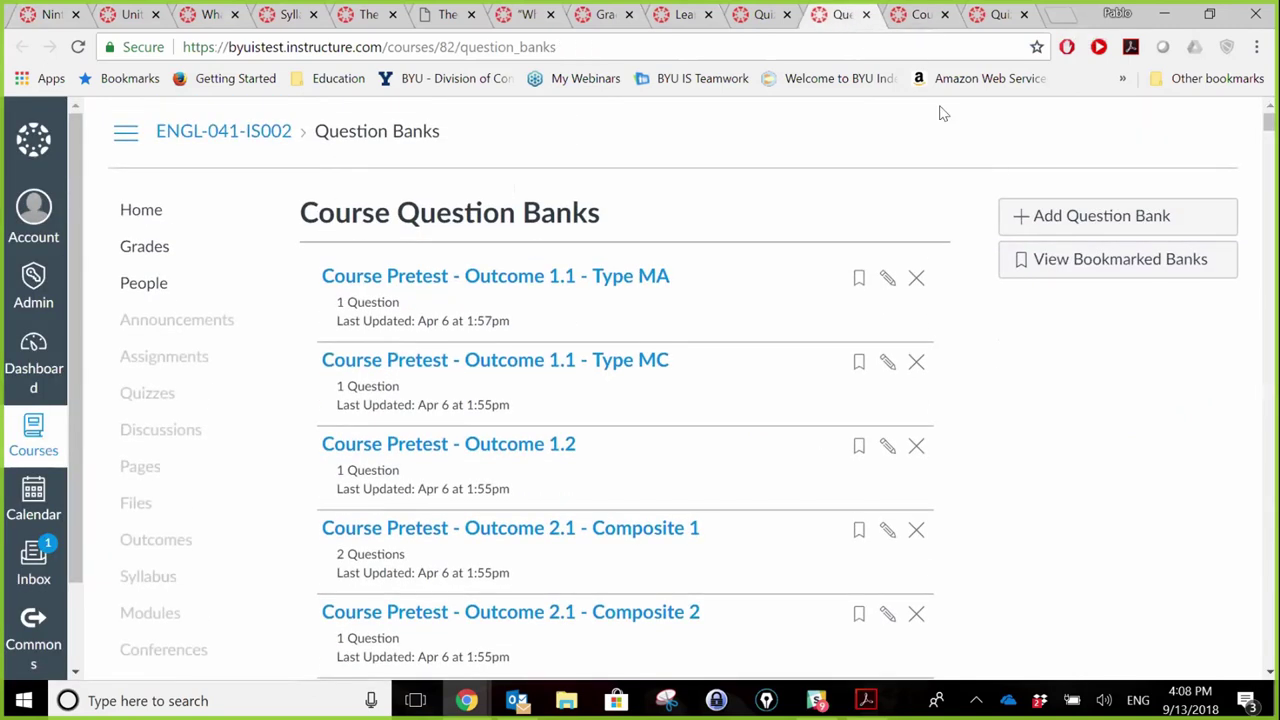
{"action": "left_click", "coordinate": [928, 16]}
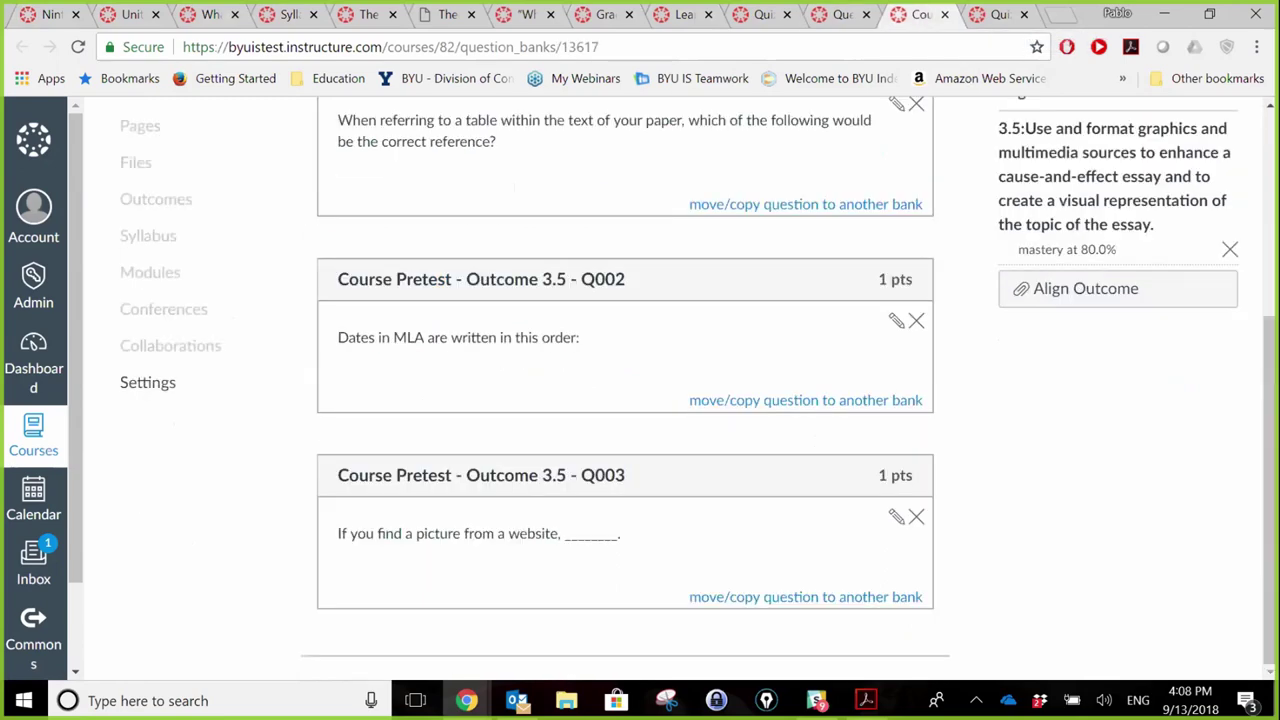
{"action": "scroll", "coordinate": [1137, 214], "scroll_direction": "up", "scroll_amount": 3}
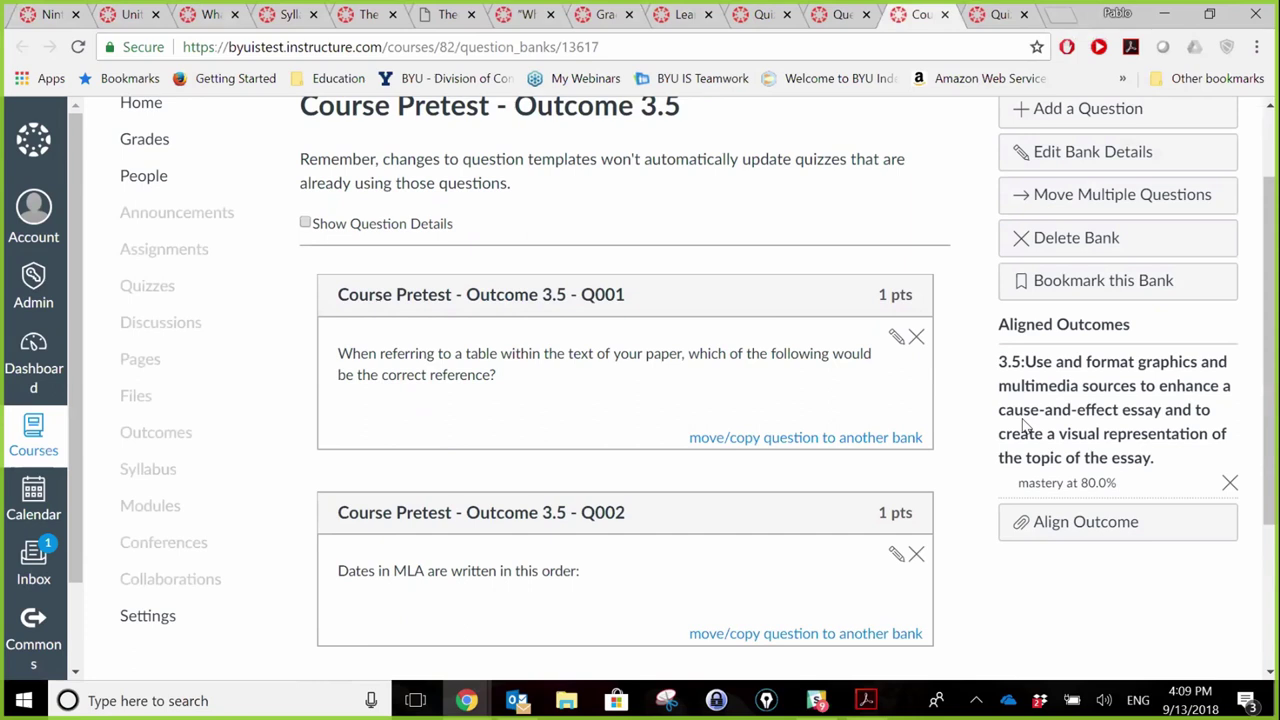
Read the Unit 1 Quiz preview's vocabulary questions, from the section introduction down to Question 5
{"action": "left_click", "coordinate": [1000, 15]}
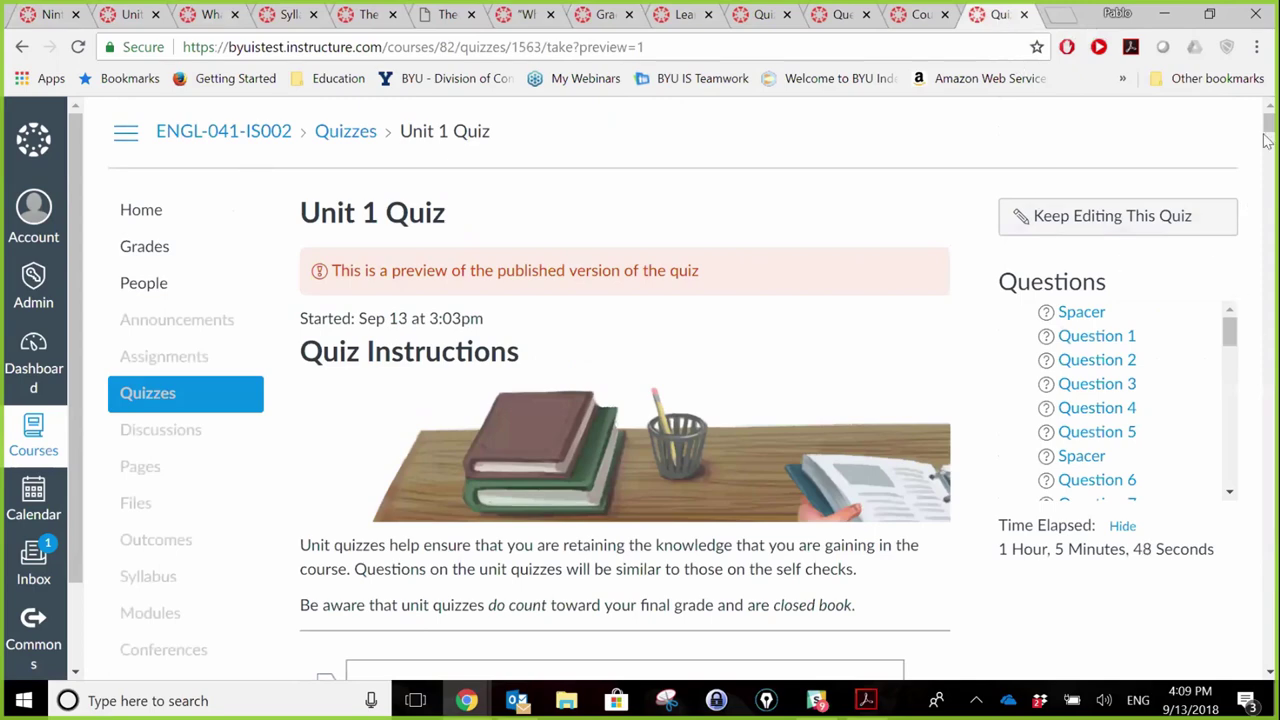
{"action": "left_click_drag", "start_coordinate": [1268, 122], "coordinate": [1268, 145]}
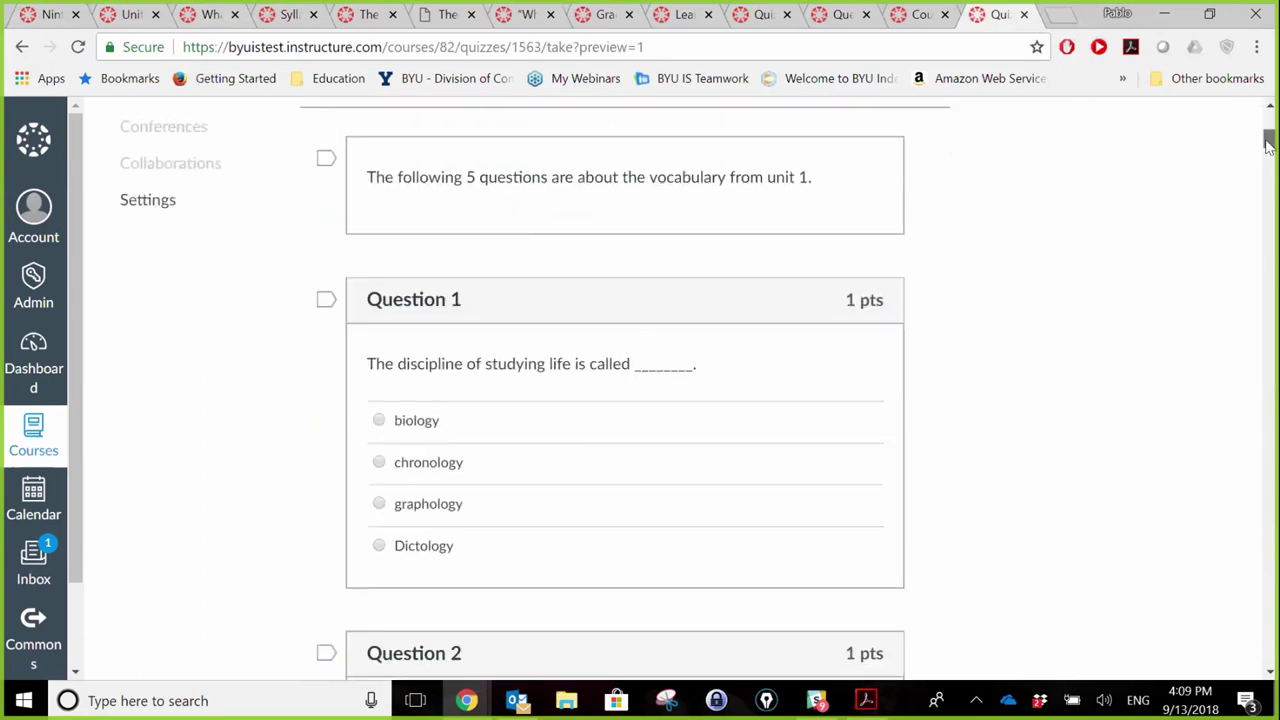
{"action": "left_click_drag", "start_coordinate": [1268, 145], "coordinate": [1268, 192]}
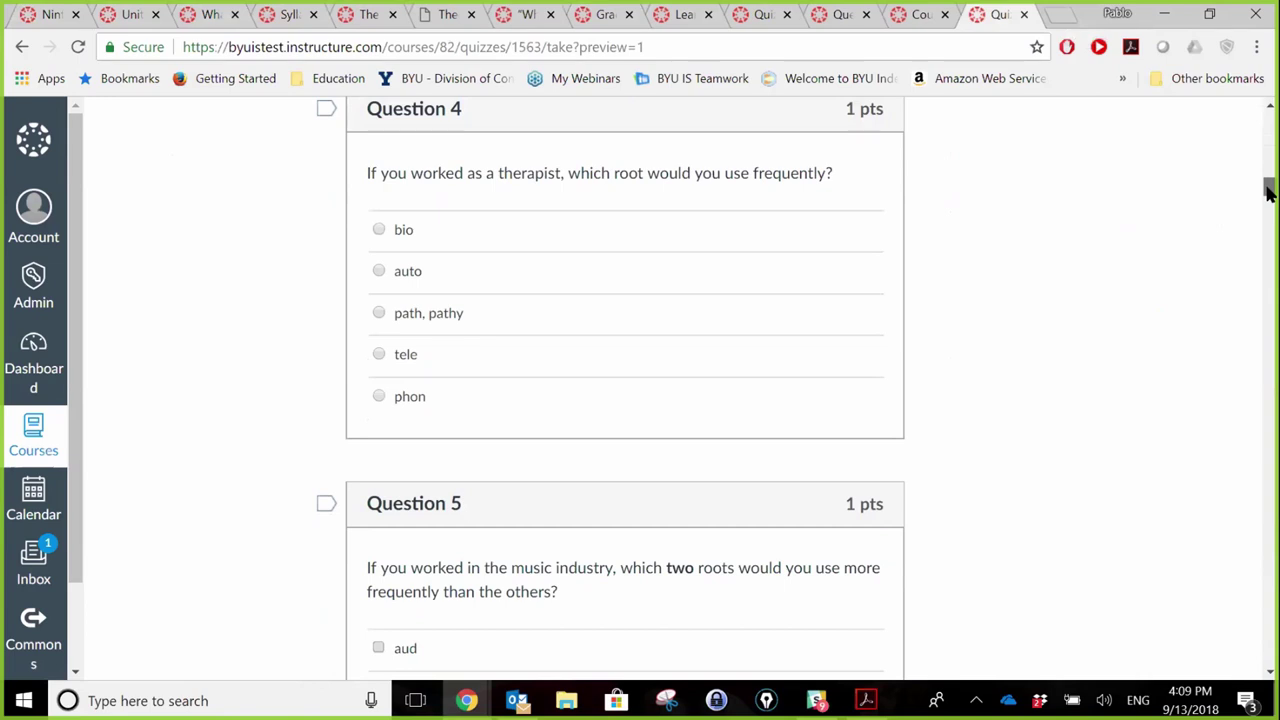
Compare the Learning Mastery results with the question bank list and the aligned outcome of the Course Pretest - Outcome 3.5 bank
{"action": "left_click", "coordinate": [606, 15]}
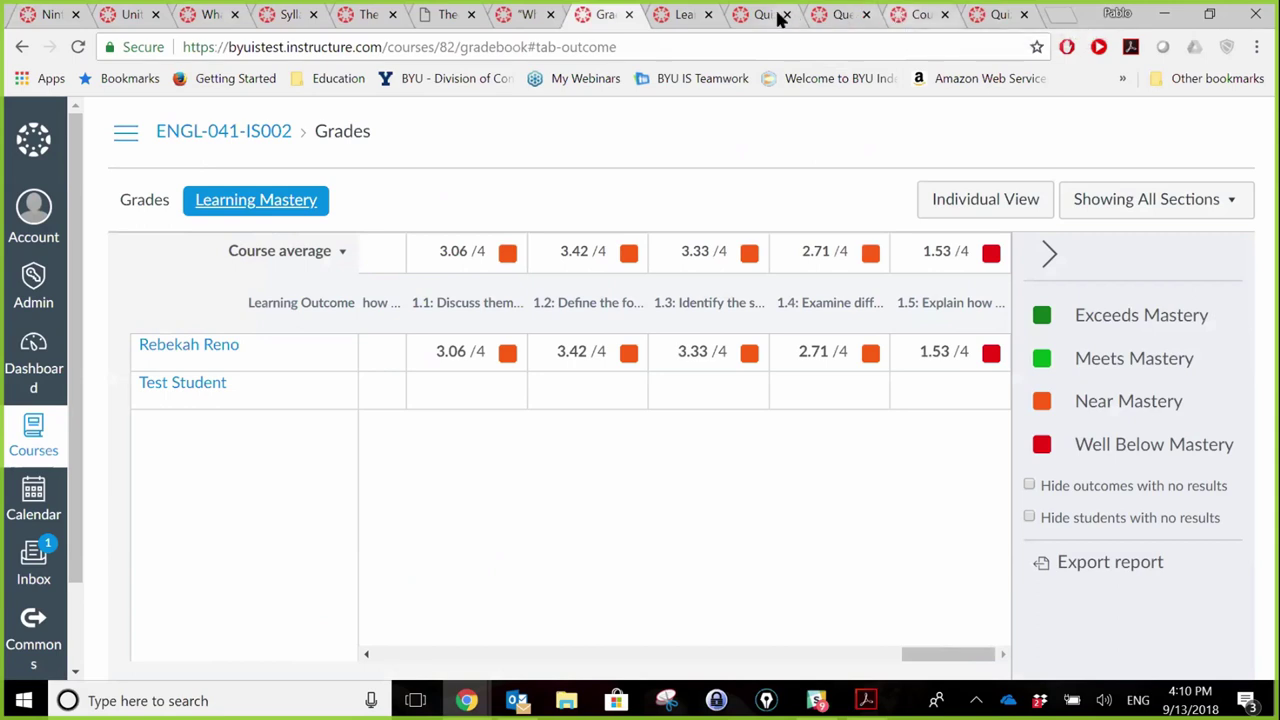
{"action": "left_click", "coordinate": [843, 20]}
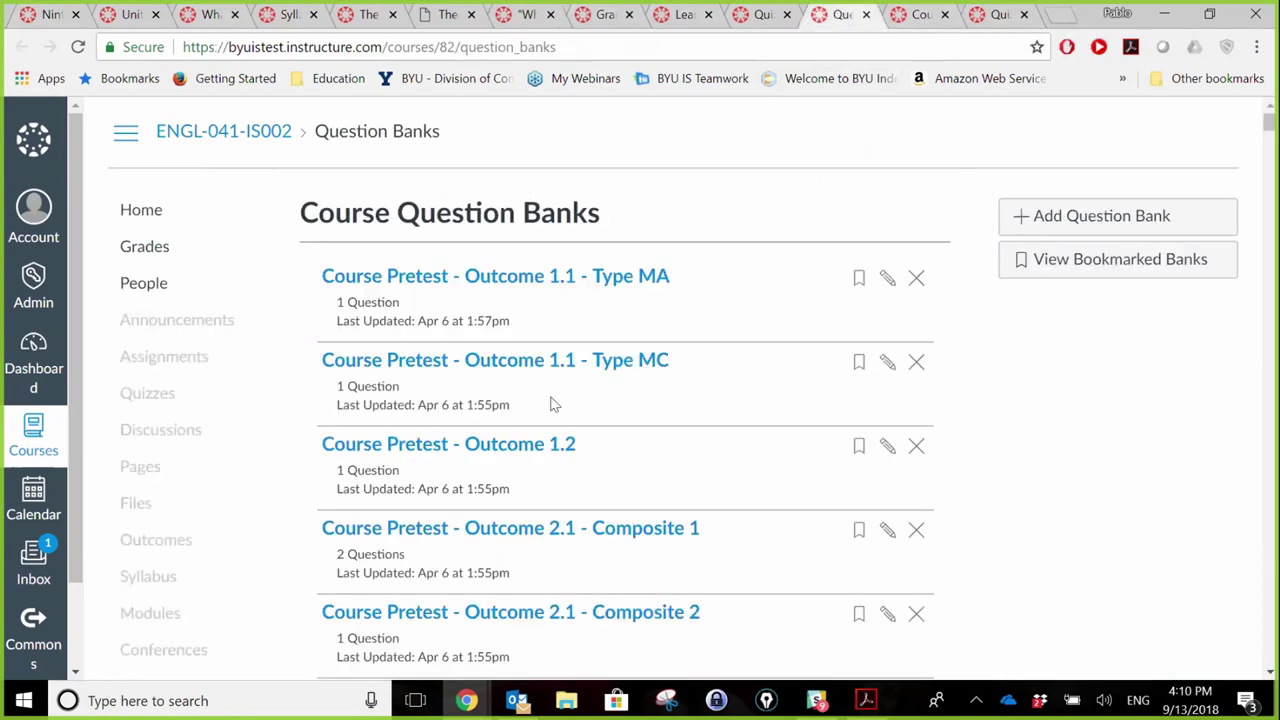
{"action": "left_click", "coordinate": [918, 16]}
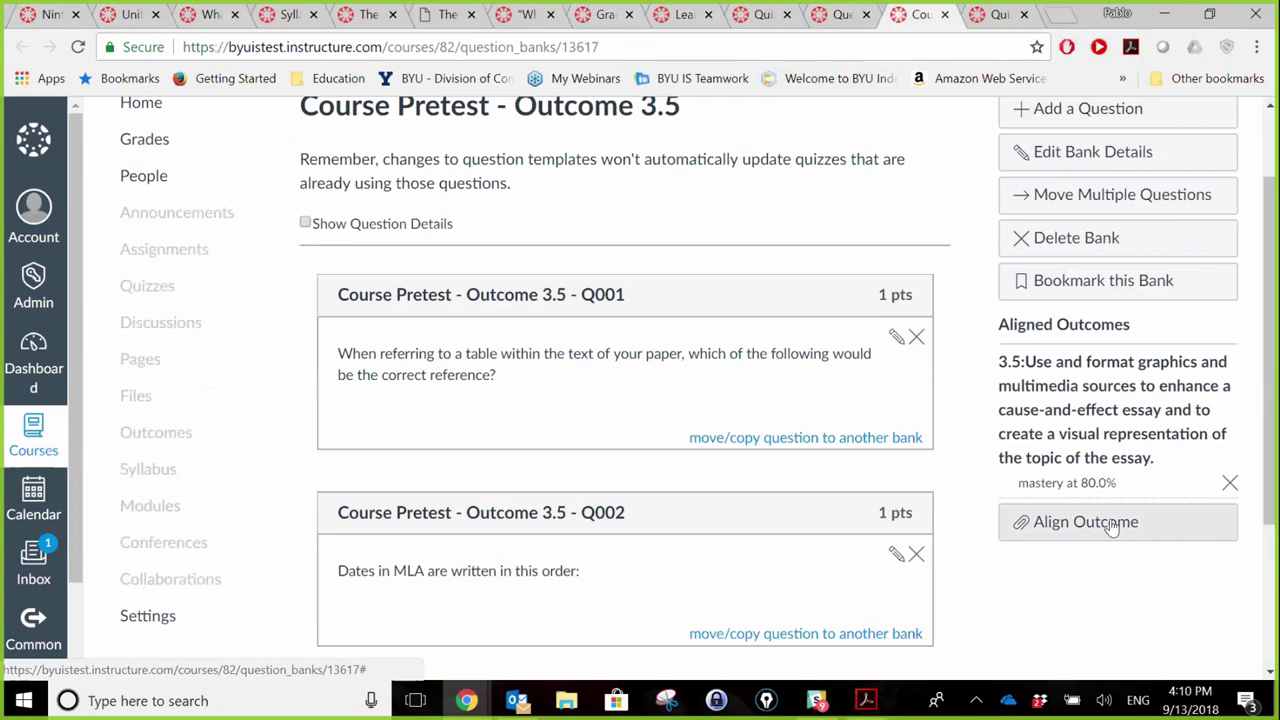
{"action": "scroll", "coordinate": [1114, 583], "scroll_direction": "up", "scroll_amount": 1}
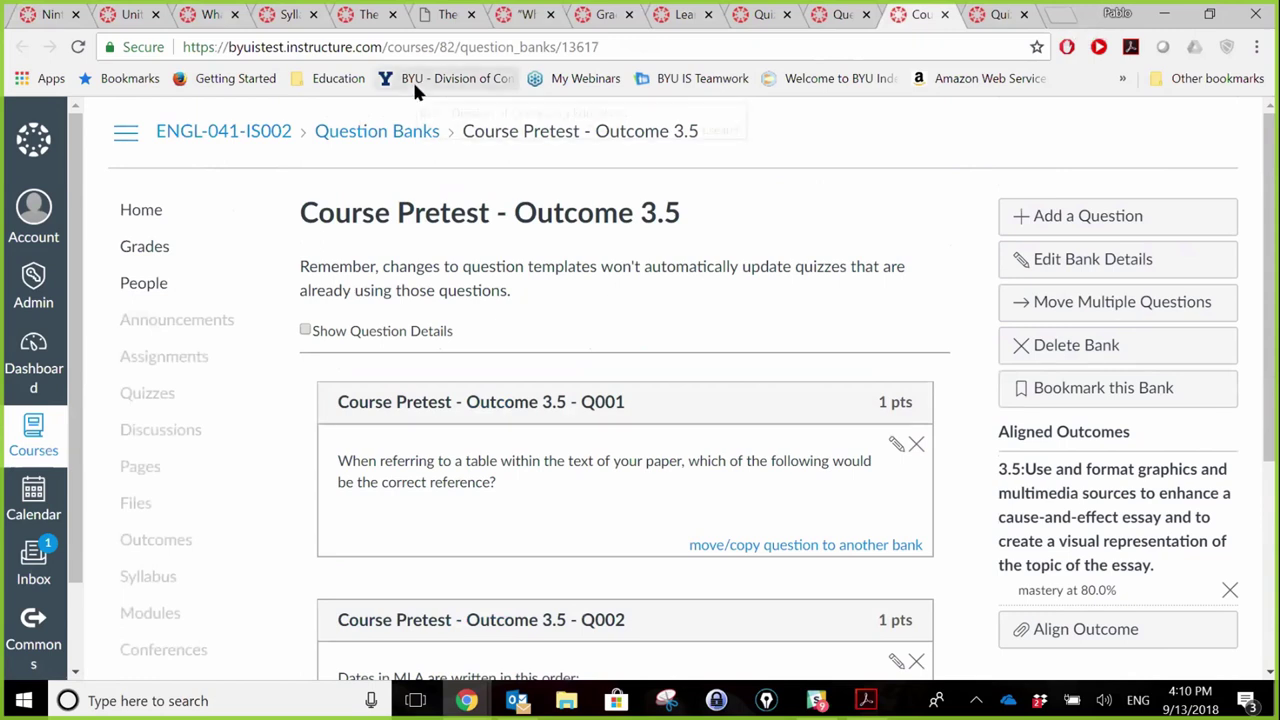
From the course home page, open Writing Fluency Assignment 1 of Lesson 1.4 in a separate browser tab and bring it into view
{"action": "left_click", "coordinate": [44, 15]}
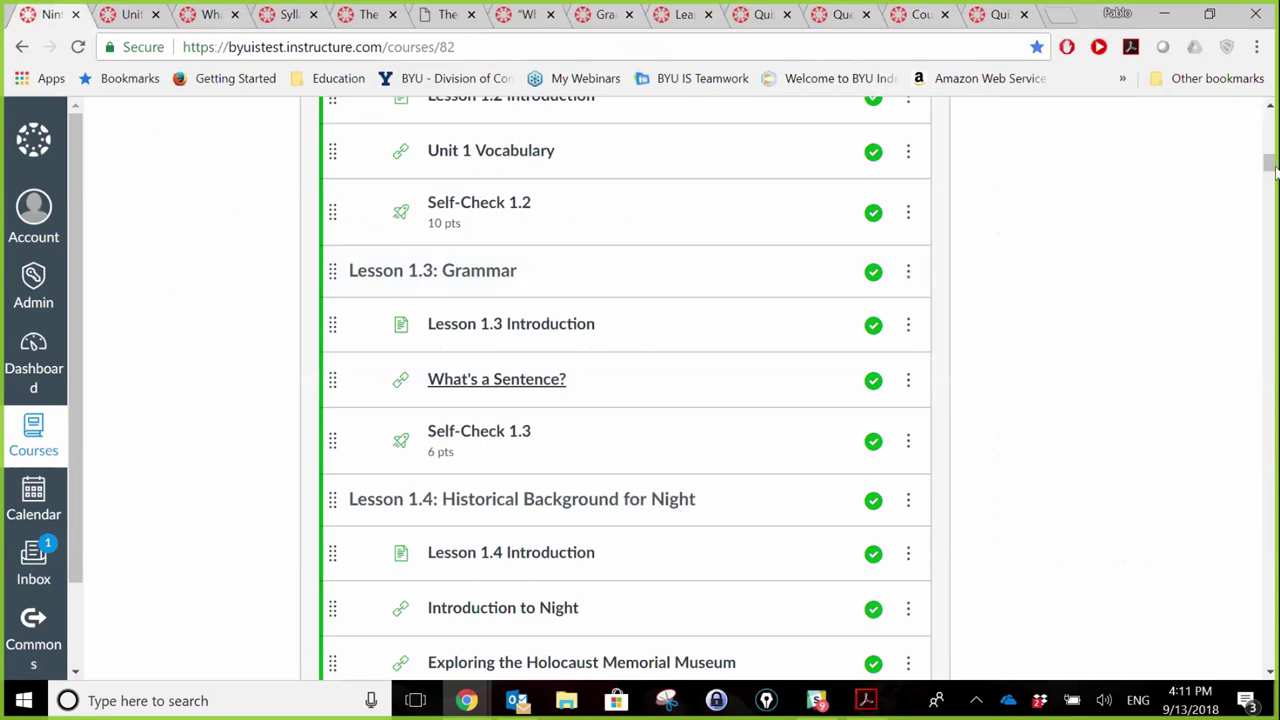
{"action": "left_click_drag", "start_coordinate": [1266, 164], "coordinate": [1265, 181]}
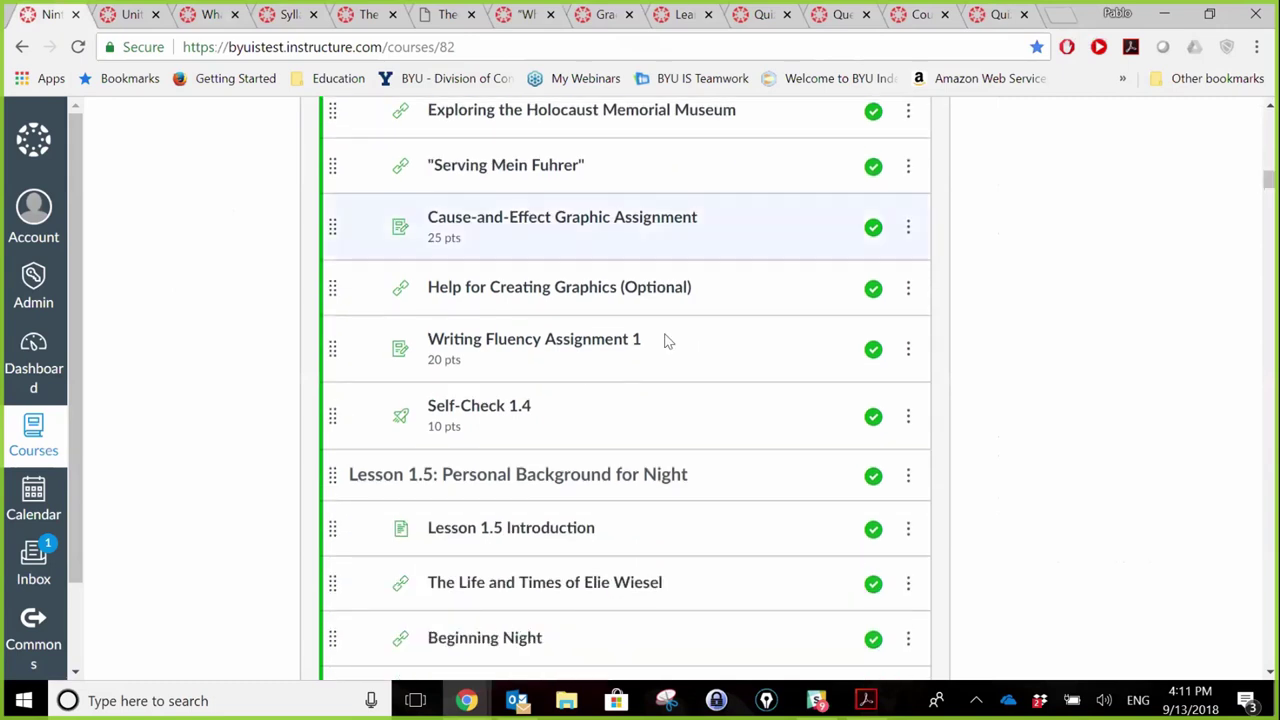
{"action": "middle_click", "coordinate": [594, 341]}
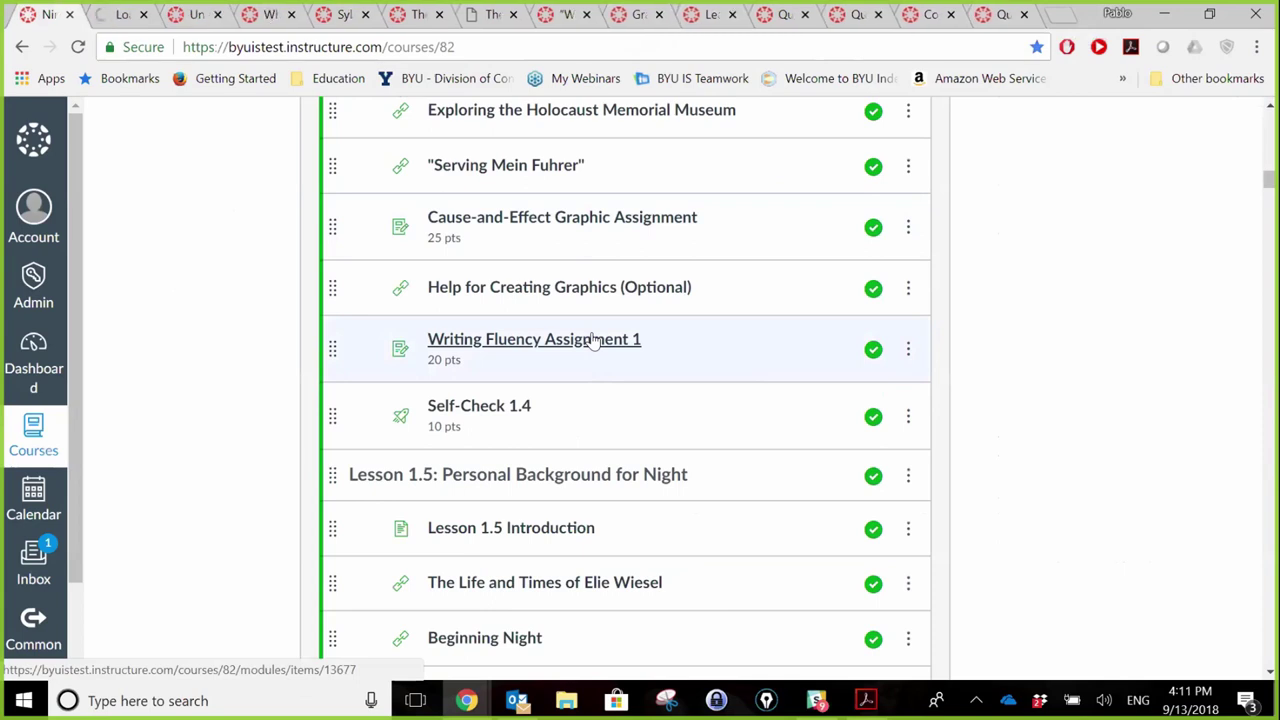
{"action": "left_click", "coordinate": [120, 16]}
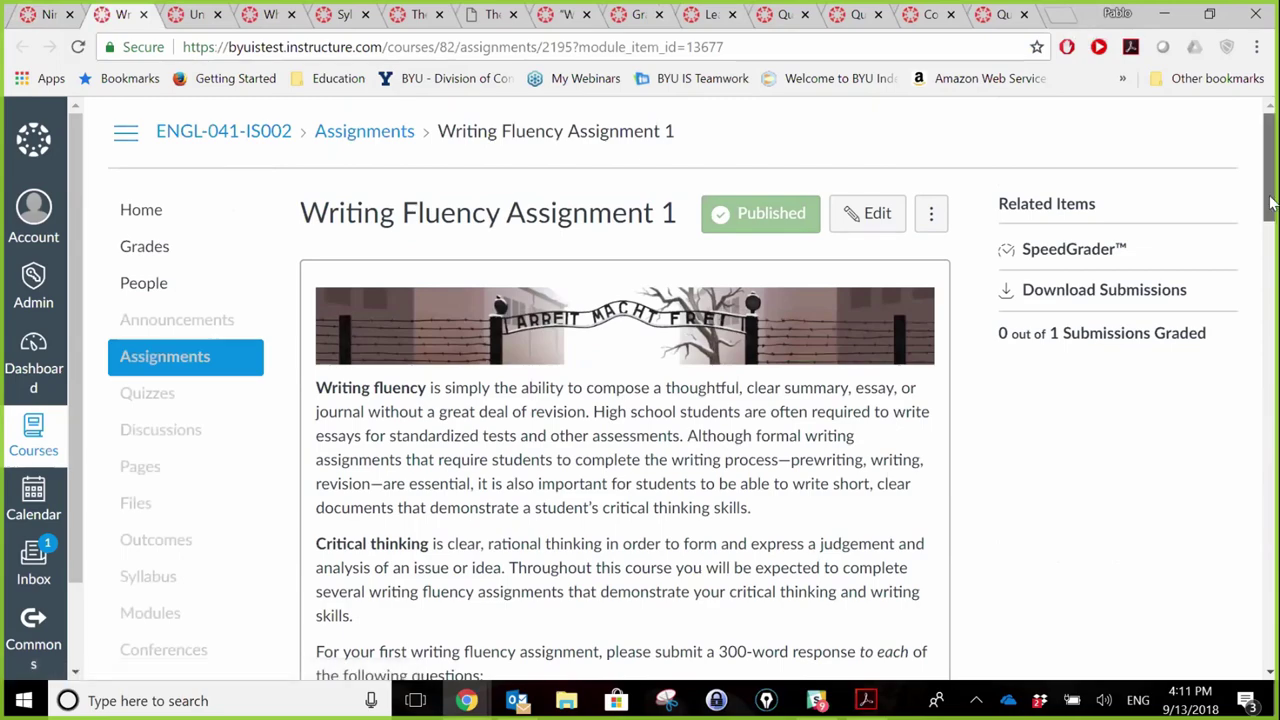
Read through Writing Fluency Assignment 1's instructions, submission details and rubric, down to the criteria for outcomes 1.3 and 1.4
{"action": "scroll", "coordinate": [1268, 205], "scroll_direction": "down", "scroll_amount": 3}
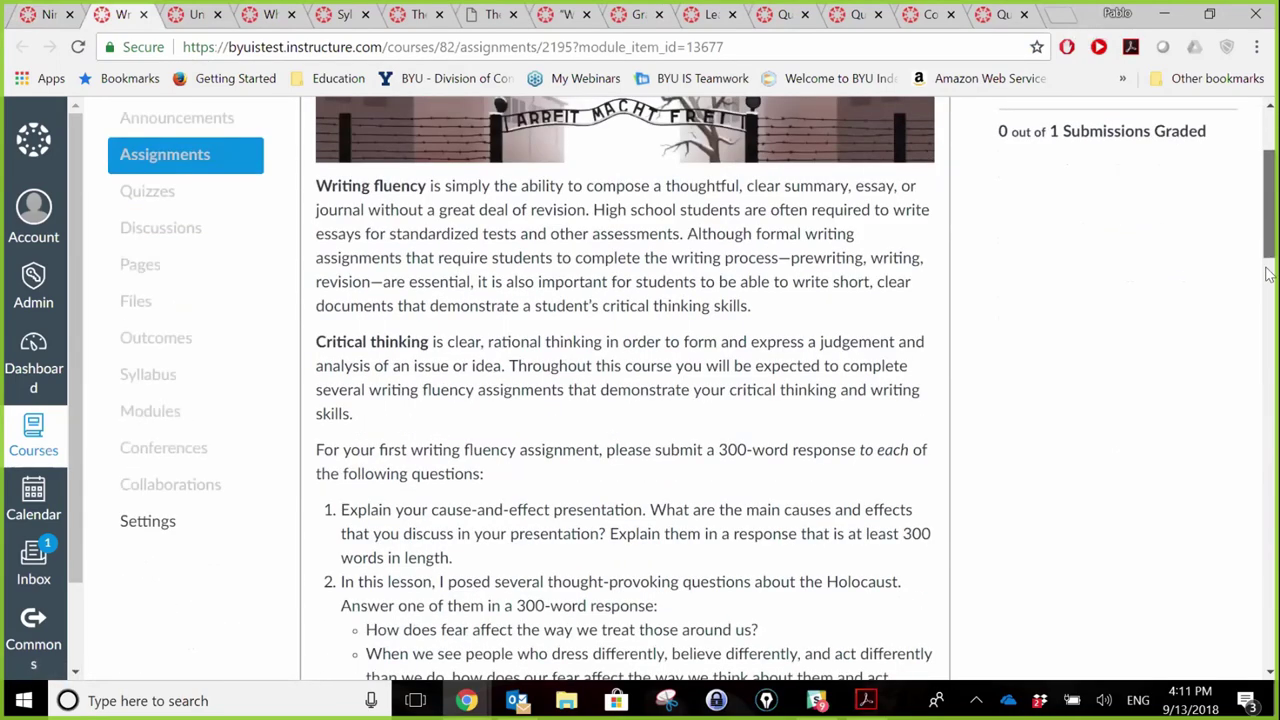
{"action": "scroll", "coordinate": [1264, 311], "scroll_direction": "down", "scroll_amount": 7}
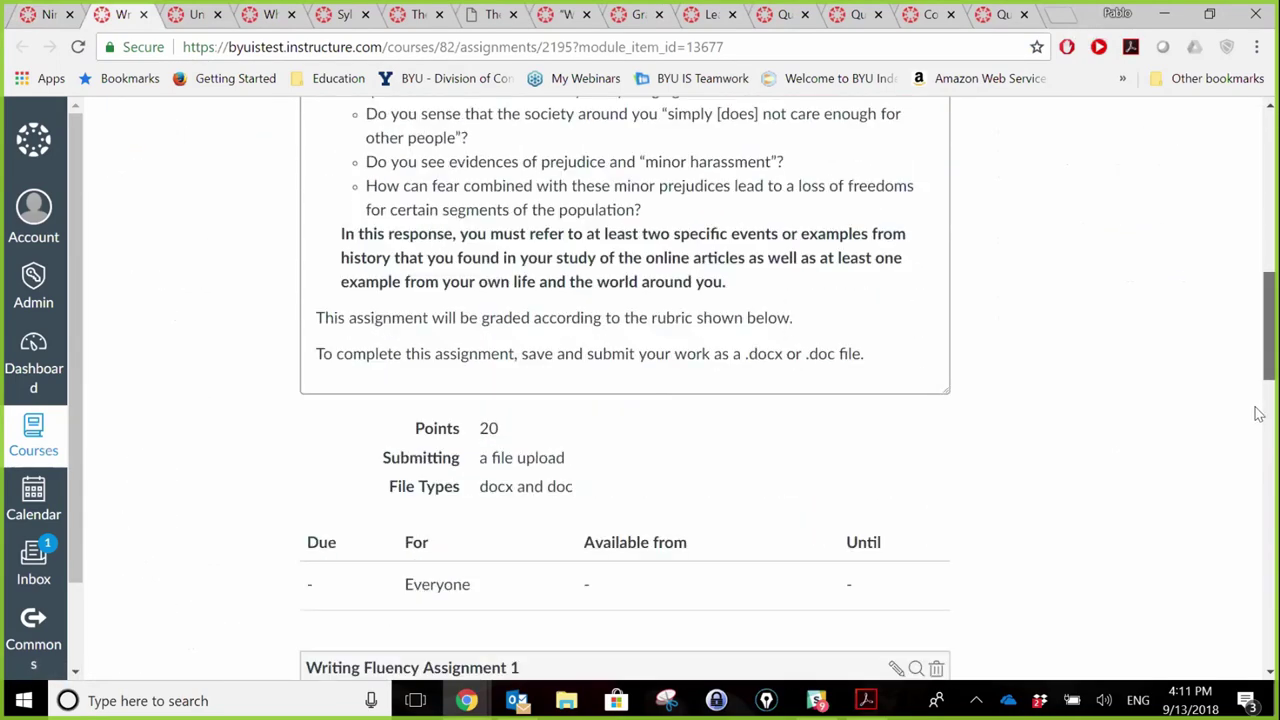
{"action": "scroll", "coordinate": [1262, 444], "scroll_direction": "down", "scroll_amount": 4}
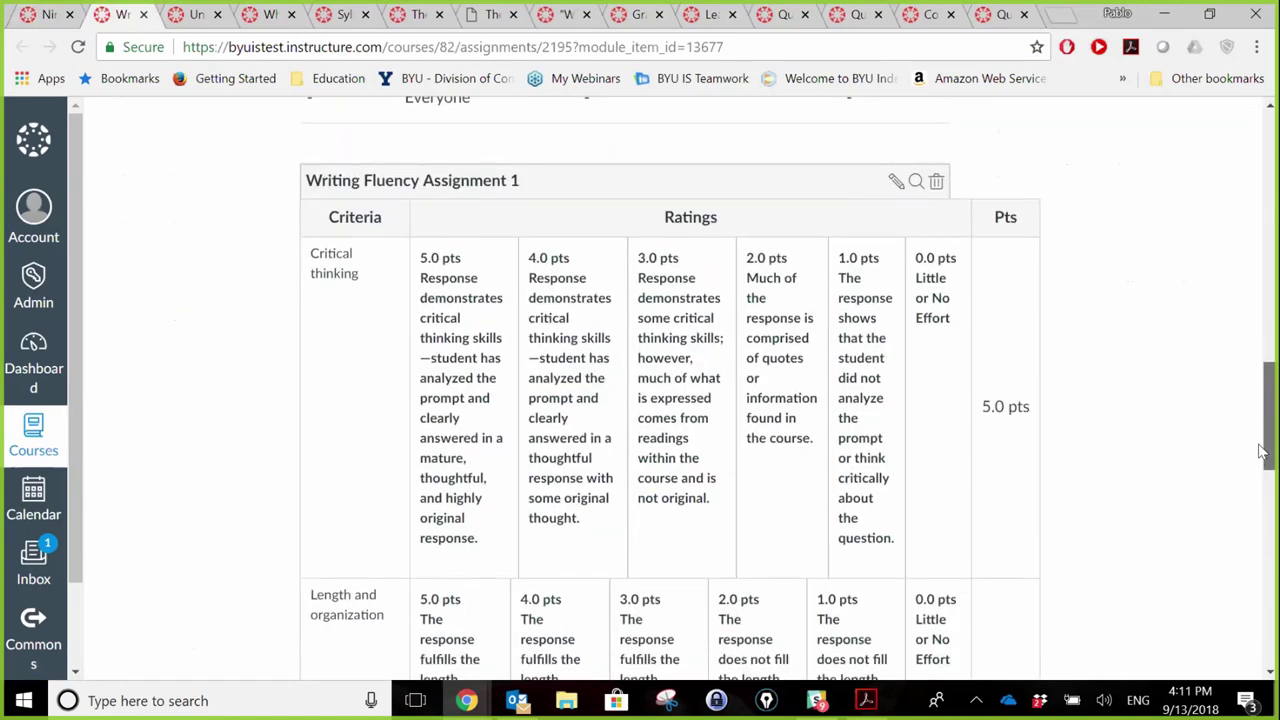
{"action": "scroll", "coordinate": [1264, 456], "scroll_direction": "down", "scroll_amount": 1}
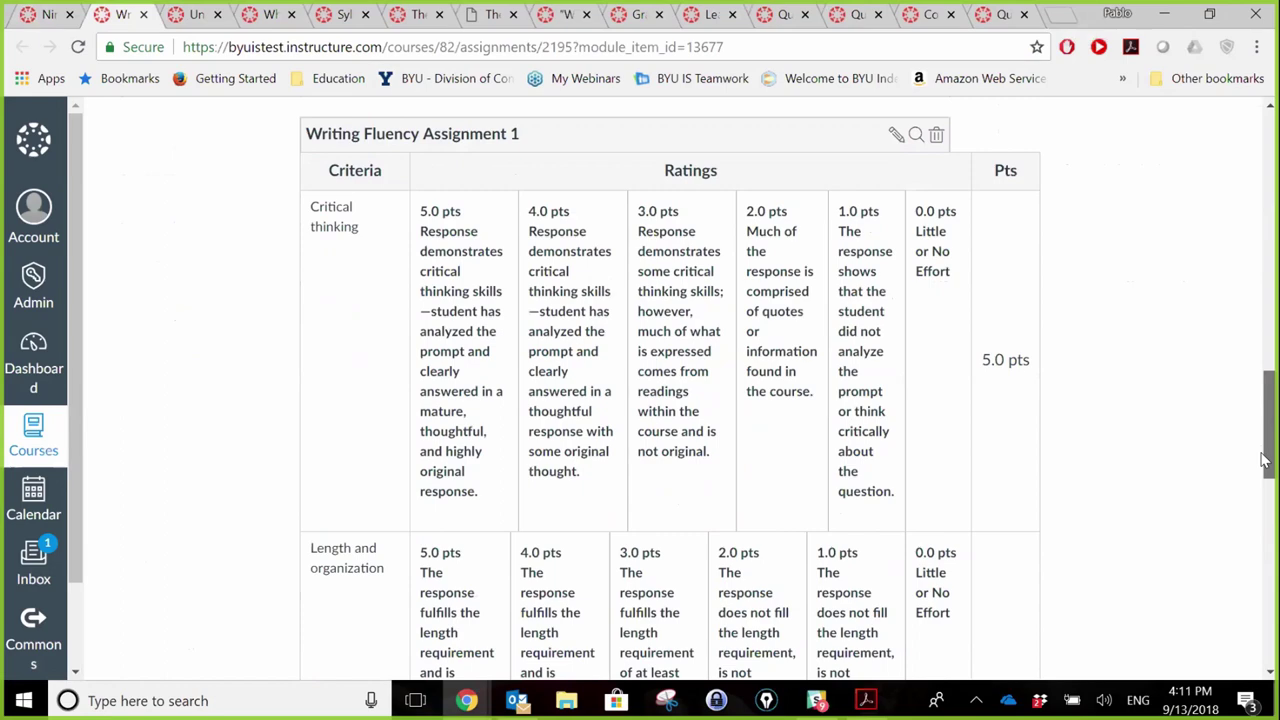
{"action": "scroll", "coordinate": [1262, 468], "scroll_direction": "down", "scroll_amount": 1}
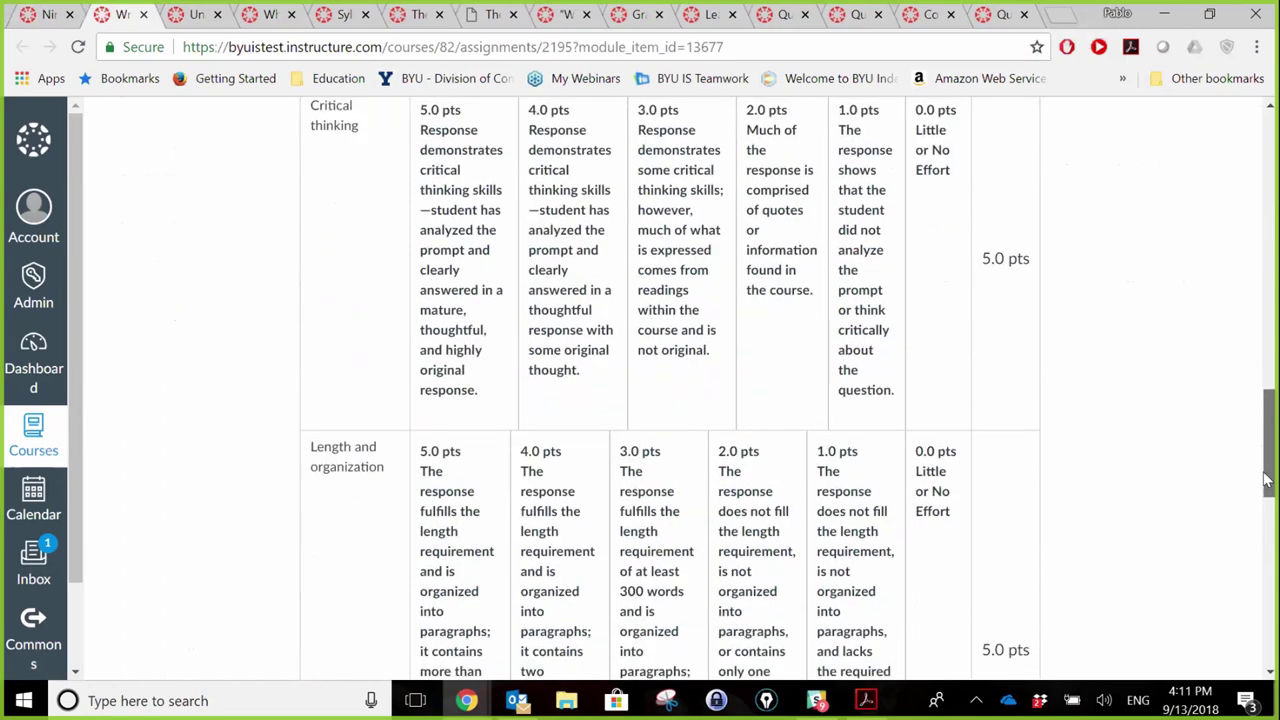
{"action": "scroll", "coordinate": [1266, 470], "scroll_direction": "up", "scroll_amount": 1}
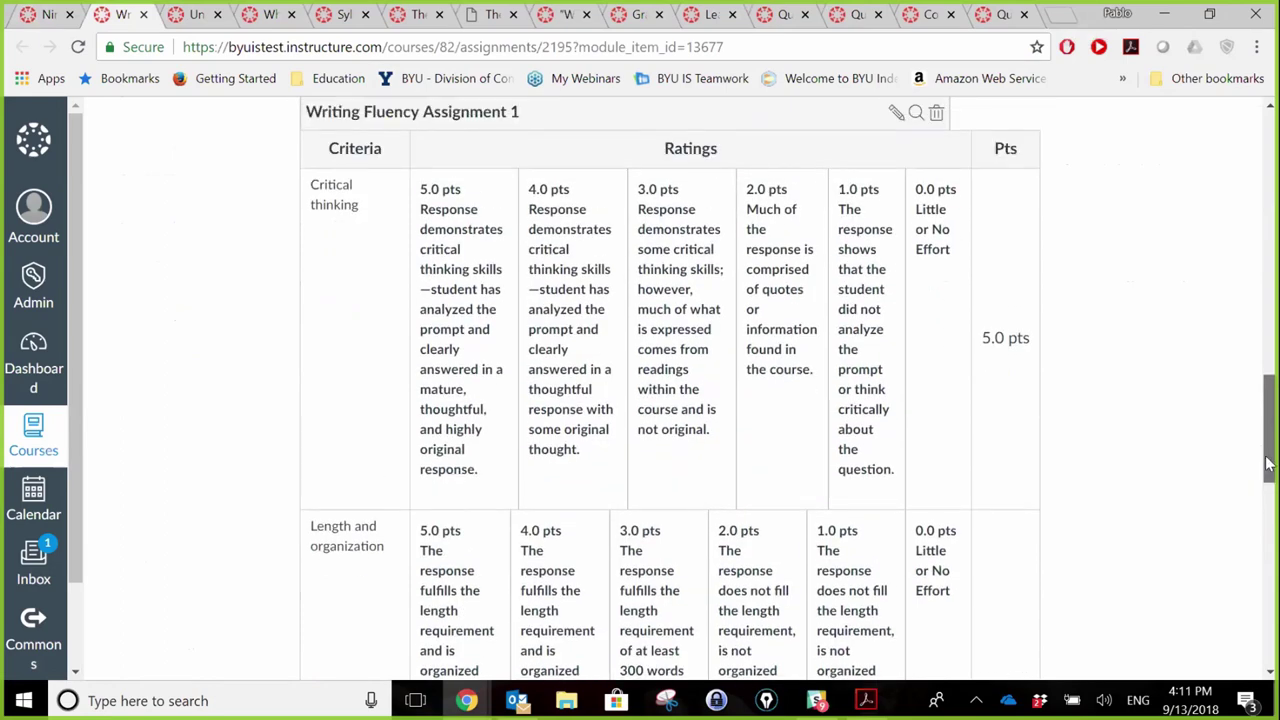
{"action": "left_click_drag", "start_coordinate": [1266, 462], "coordinate": [1268, 598]}
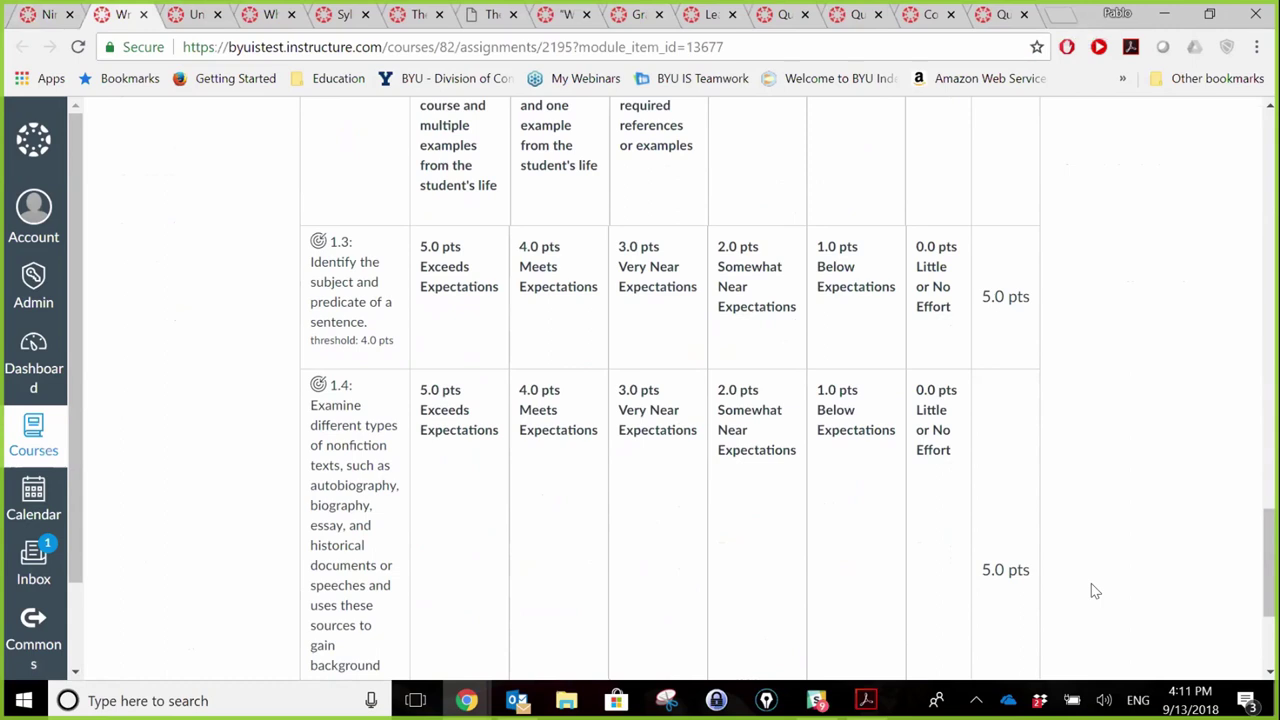
Go over the assignment's instructions and every rubric criterion again, from Critical thinking to outcome 1.4, and return to the assignment's beginning
{"action": "left_click_drag", "start_coordinate": [1270, 543], "coordinate": [1263, 178]}
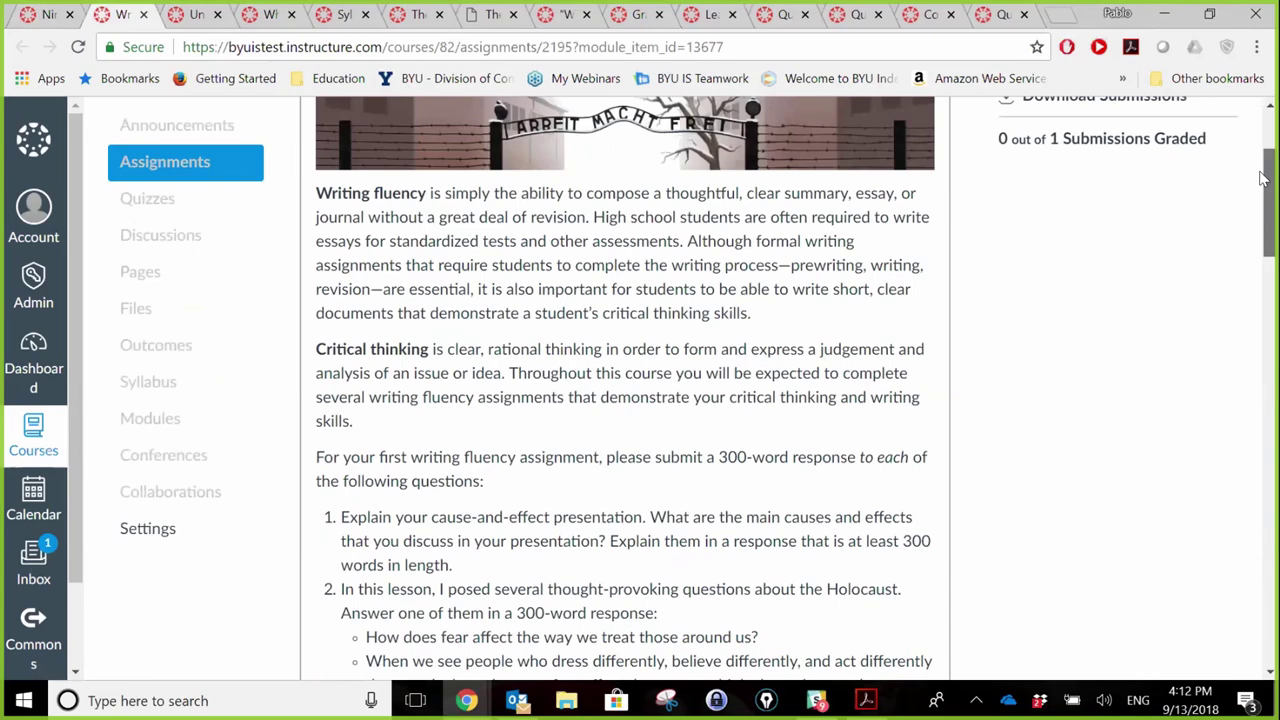
{"action": "left_click_drag", "start_coordinate": [1263, 178], "coordinate": [1263, 181]}
{"action": "scroll", "coordinate": [1234, 371], "scroll_direction": "down", "scroll_amount": 6}
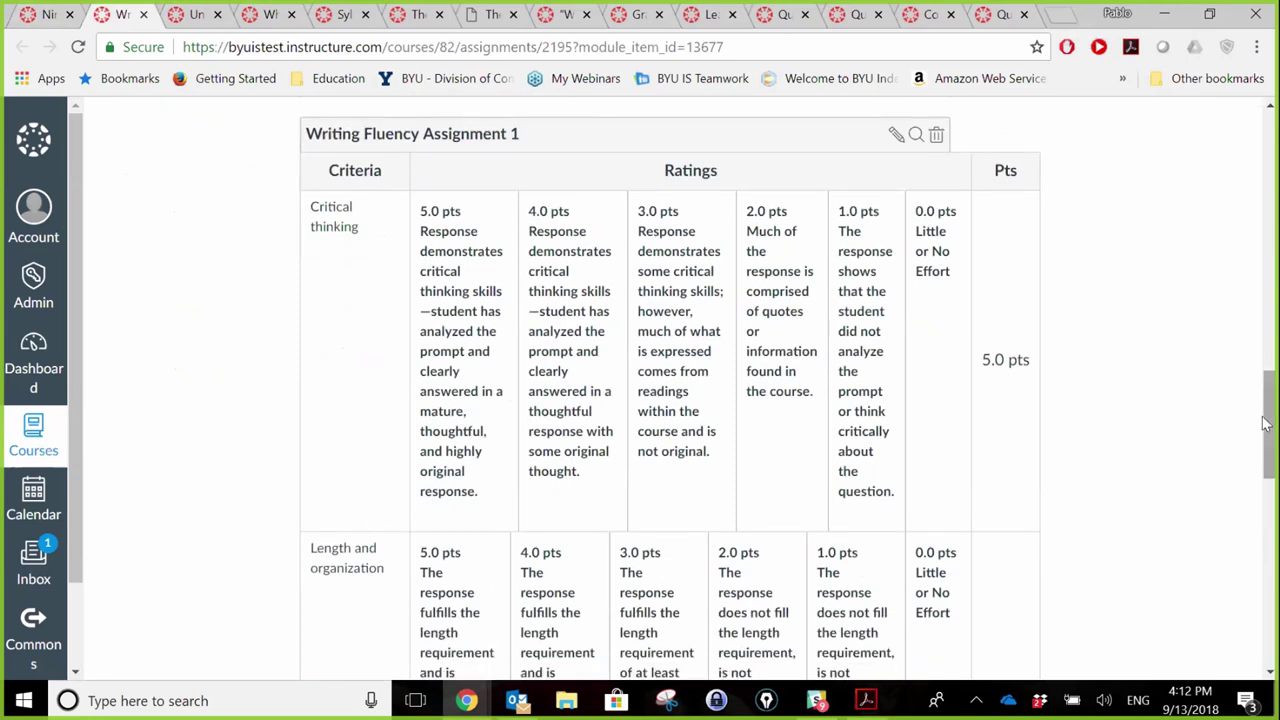
{"action": "left_click_drag", "start_coordinate": [1263, 423], "coordinate": [1263, 517]}
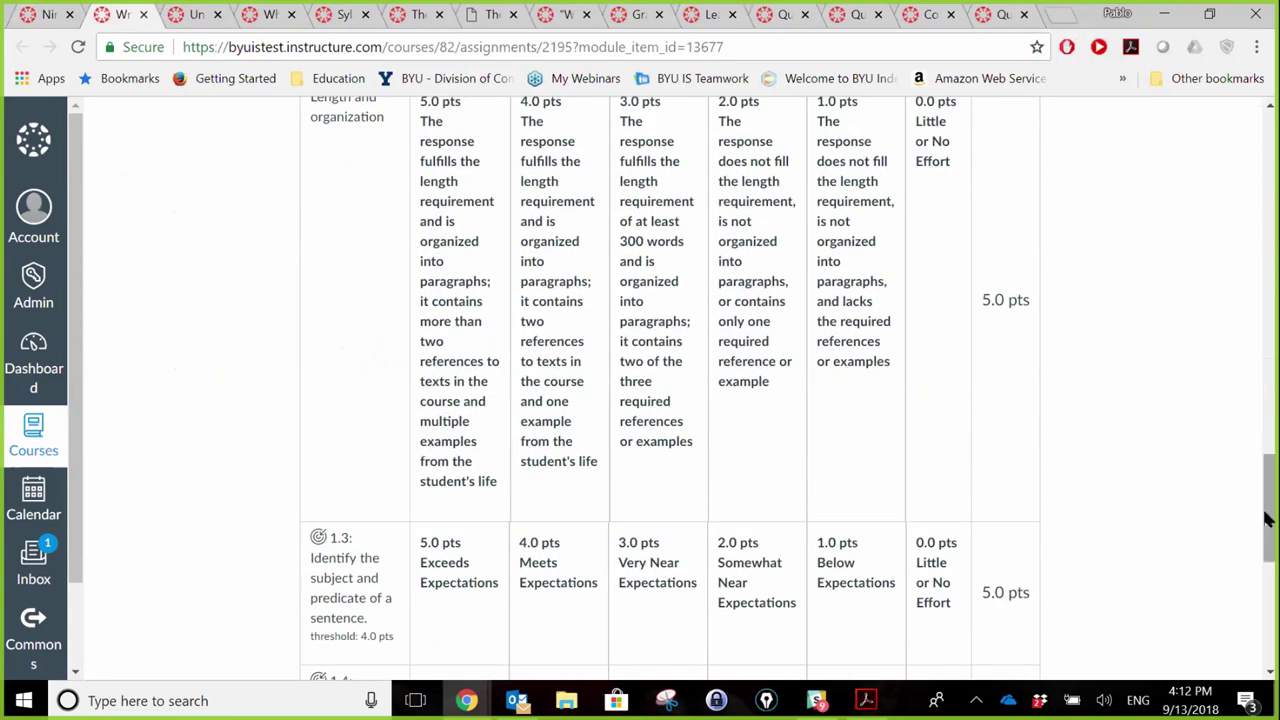
{"action": "scroll", "coordinate": [697, 485], "scroll_direction": "down", "scroll_amount": 3}
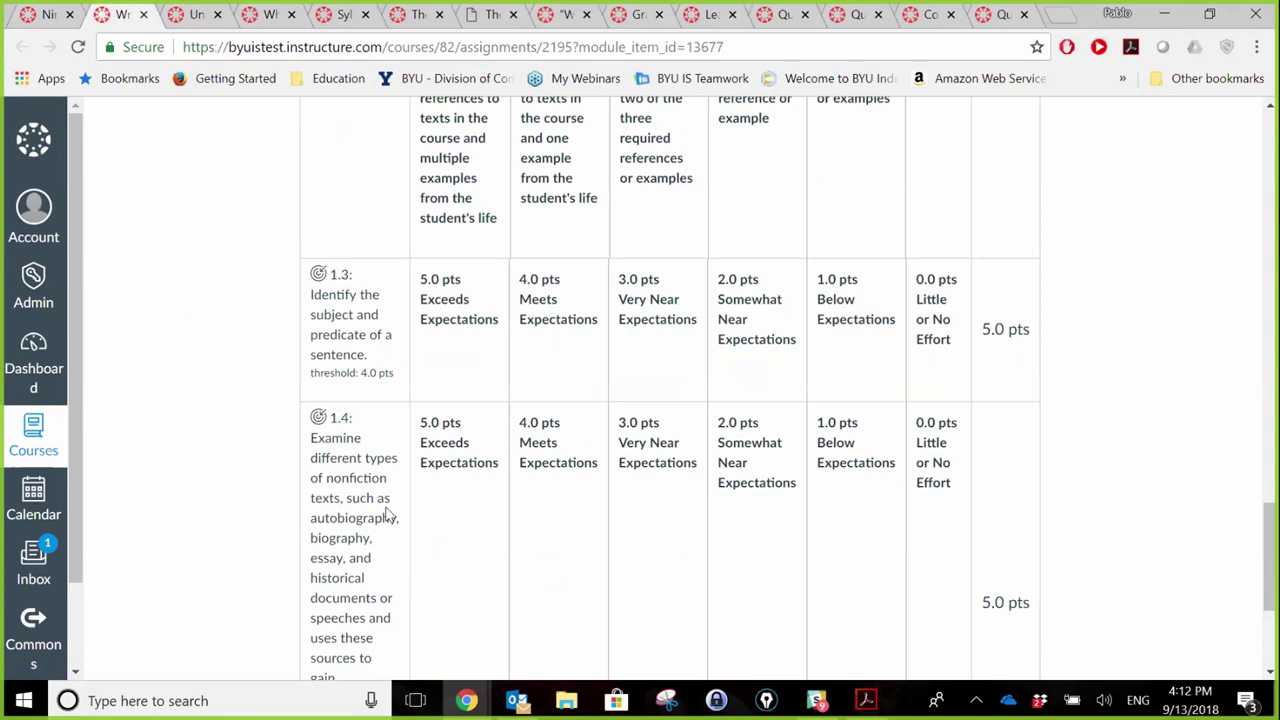
{"action": "left_click_drag", "start_coordinate": [1264, 563], "coordinate": [1262, 608]}
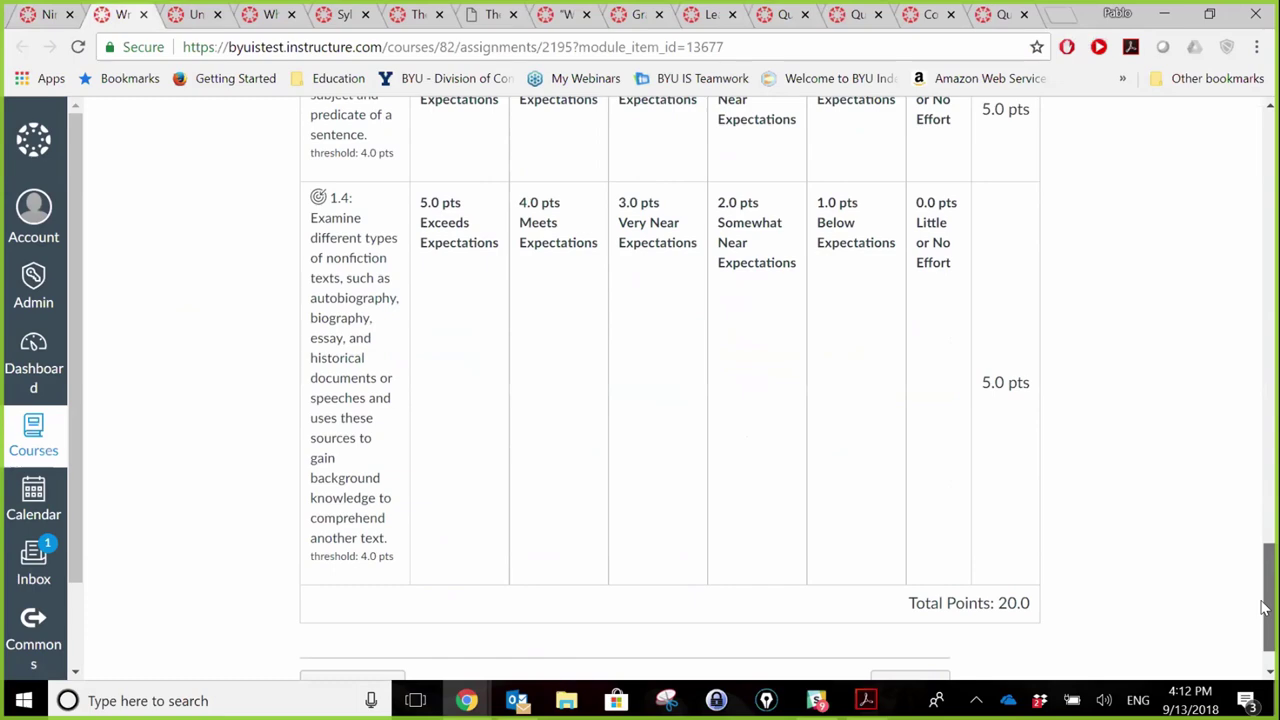
{"action": "left_click_drag", "start_coordinate": [1262, 608], "coordinate": [1270, 434]}
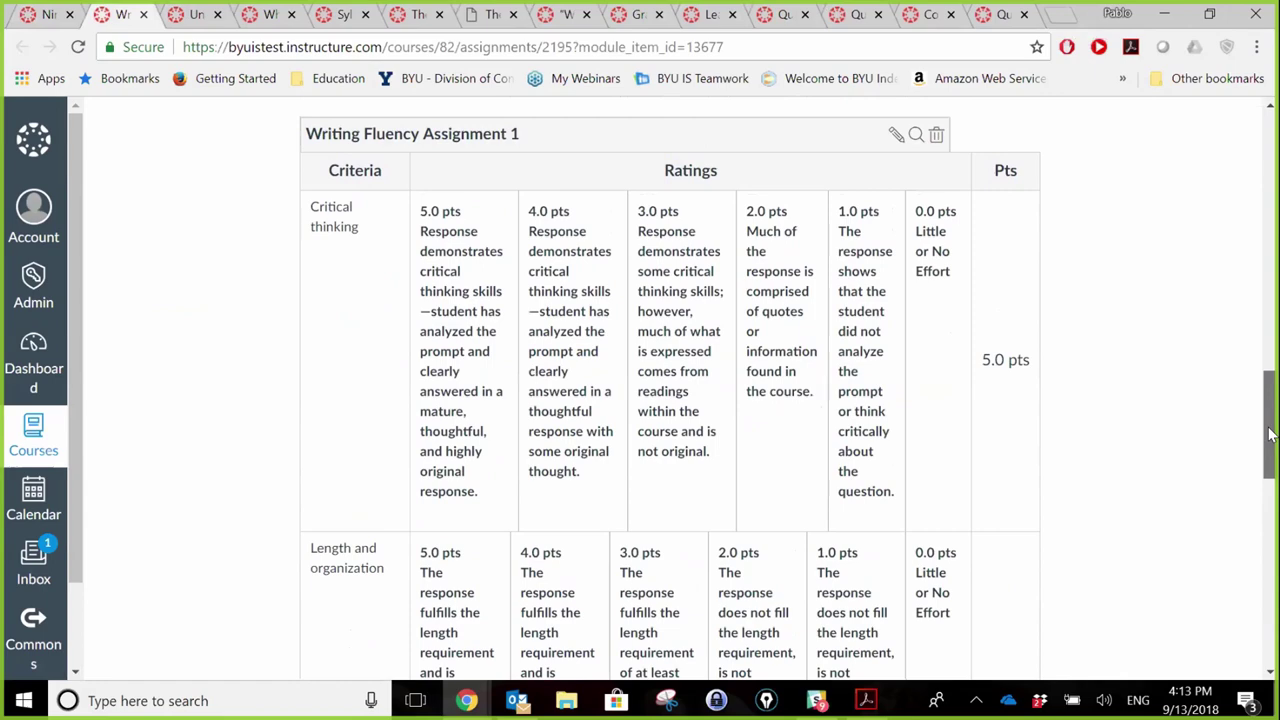
{"action": "left_click_drag", "start_coordinate": [1270, 433], "coordinate": [1274, 178]}
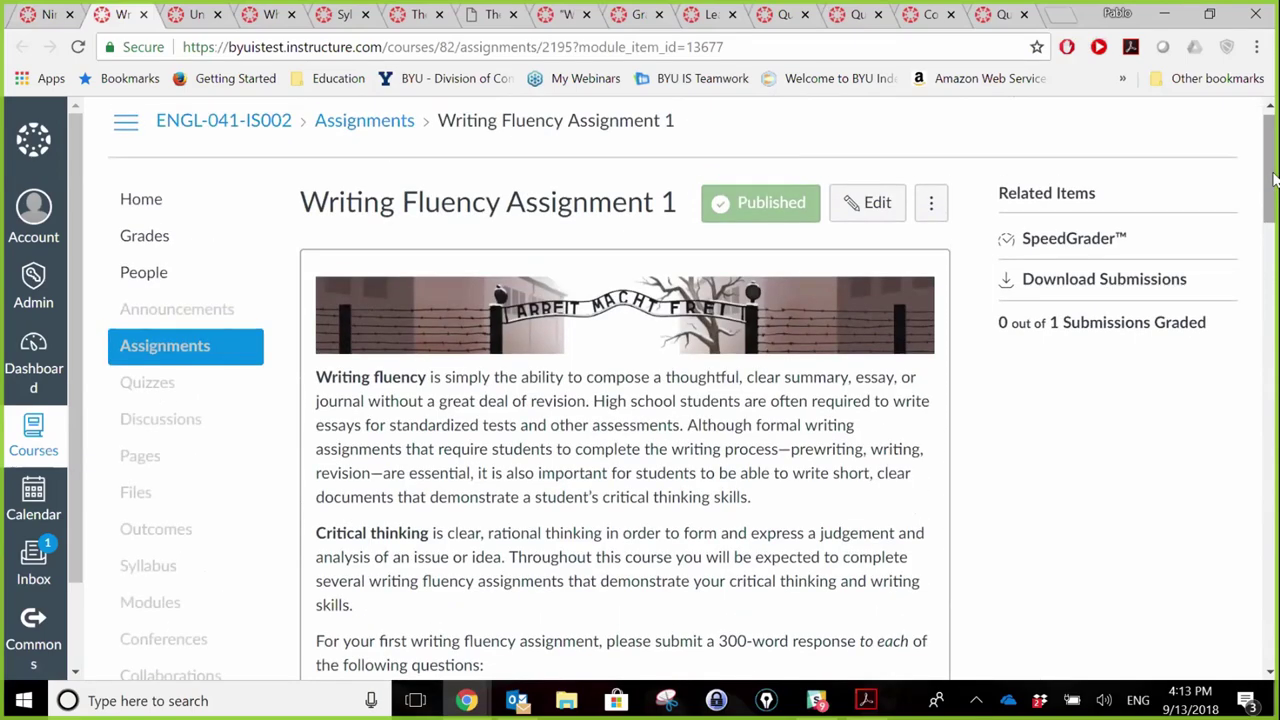
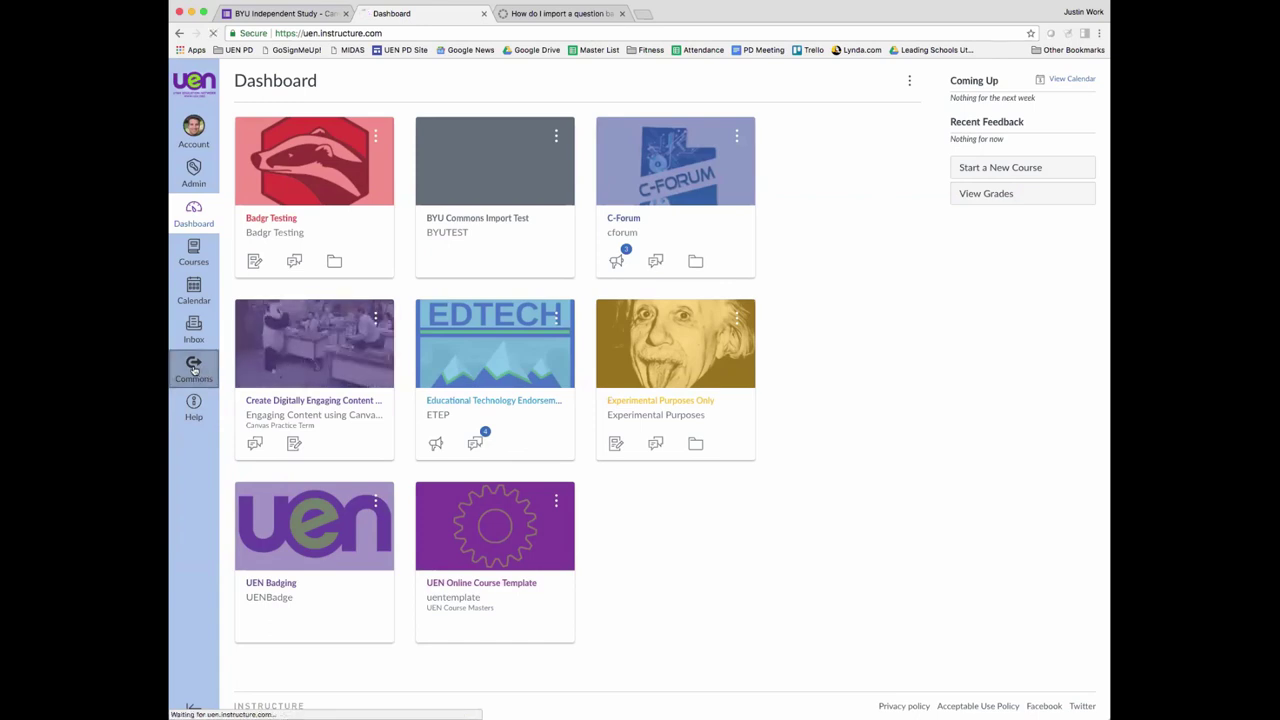
In Canvas Commons, list the resources of the BYU Independent Study Blended Resources consortium
{"action": "left_click", "coordinate": [194, 369]}
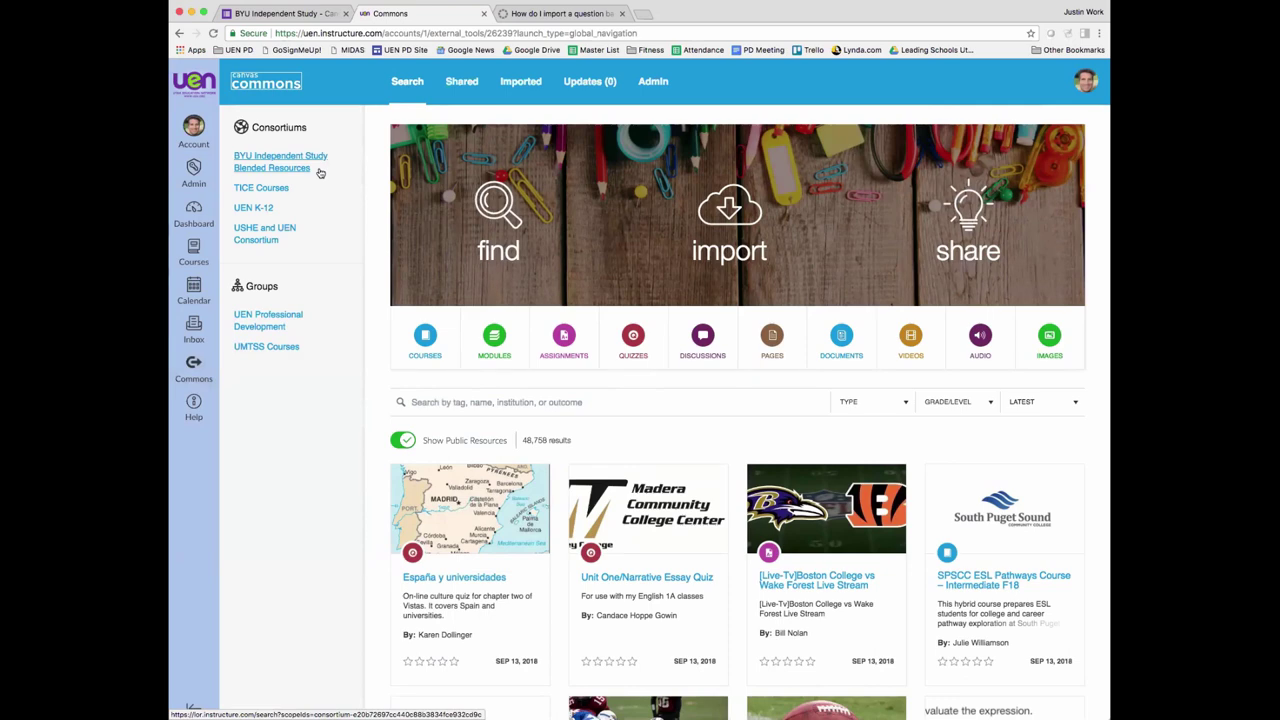
{"action": "left_click", "coordinate": [296, 166]}
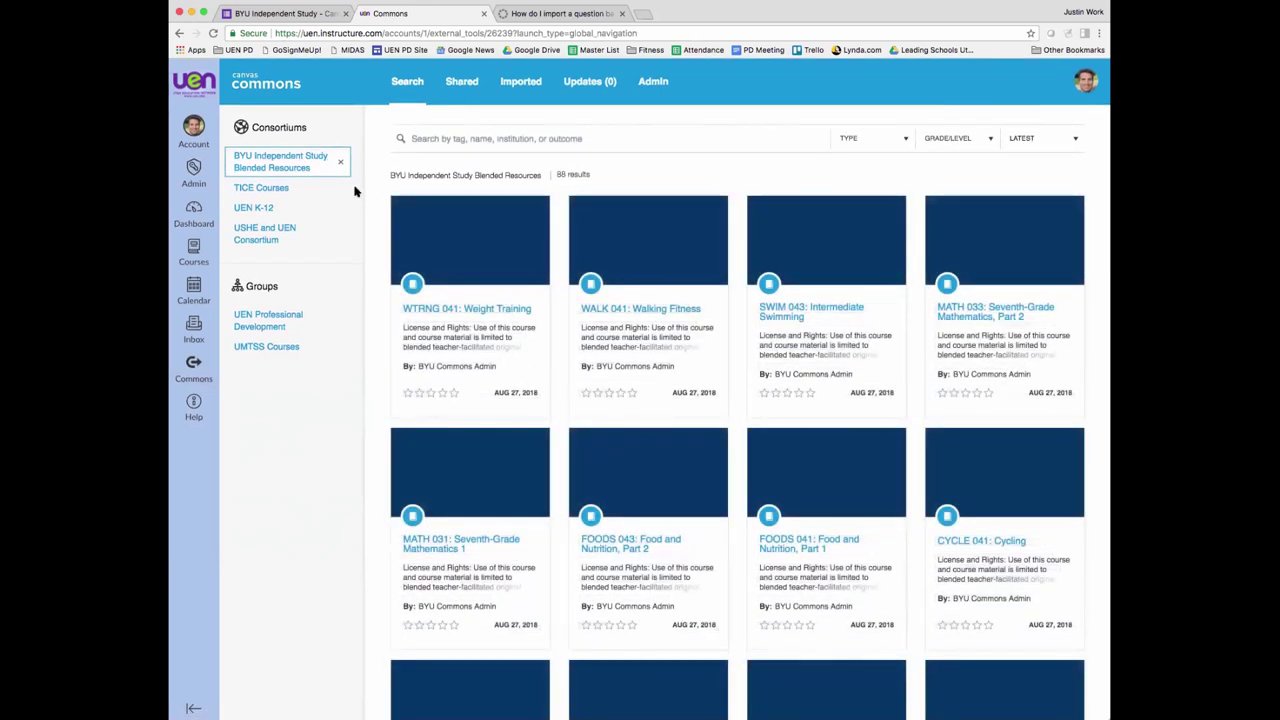
Search the consortium's resources for "biology" and clear the search
{"action": "left_click", "coordinate": [447, 139]}
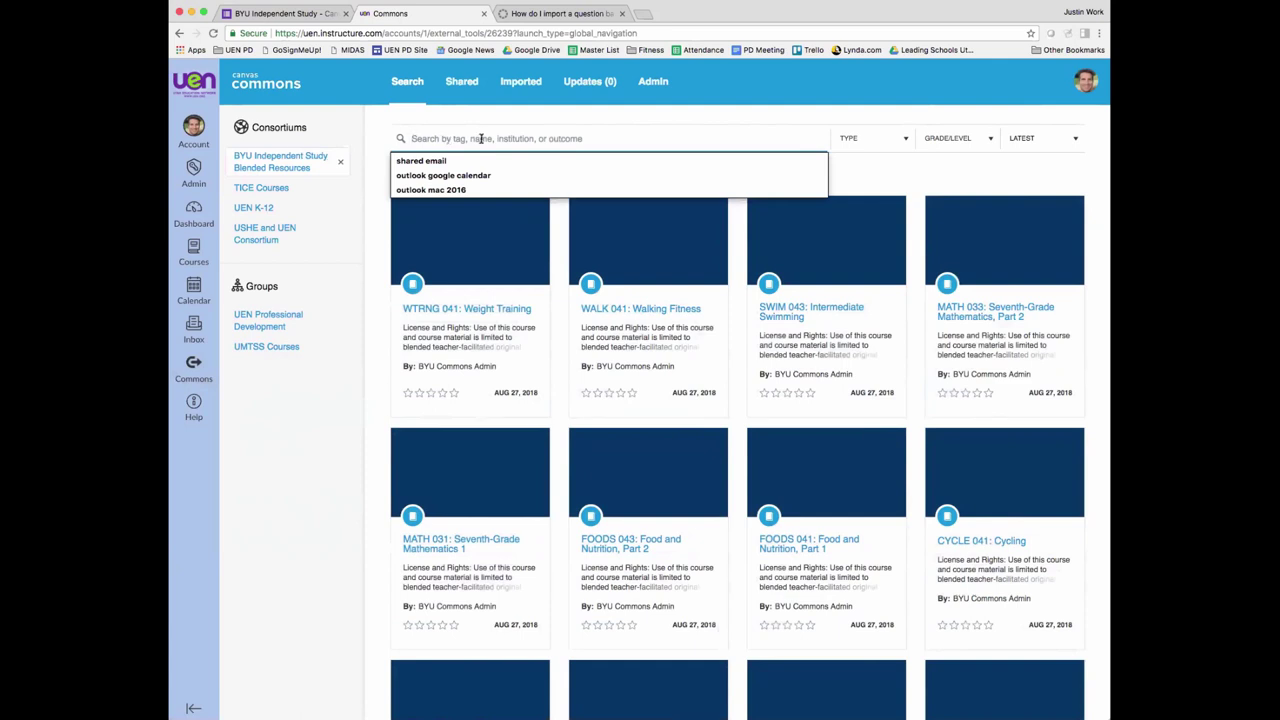
{"action": "type", "text": "bl"}
{"action": "type", "text": "ology"}
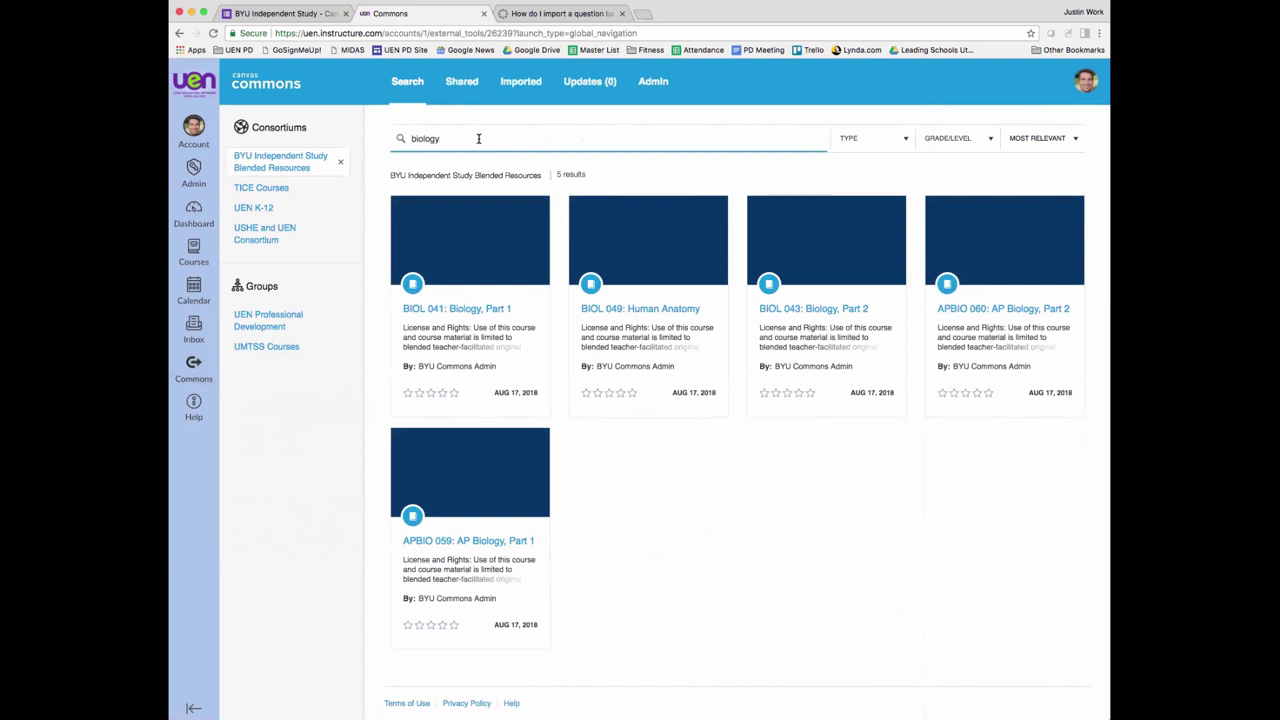
{"action": "left_click_drag", "start_coordinate": [480, 138], "coordinate": [397, 138]}
{"action": "key", "text": "BackSpace"}
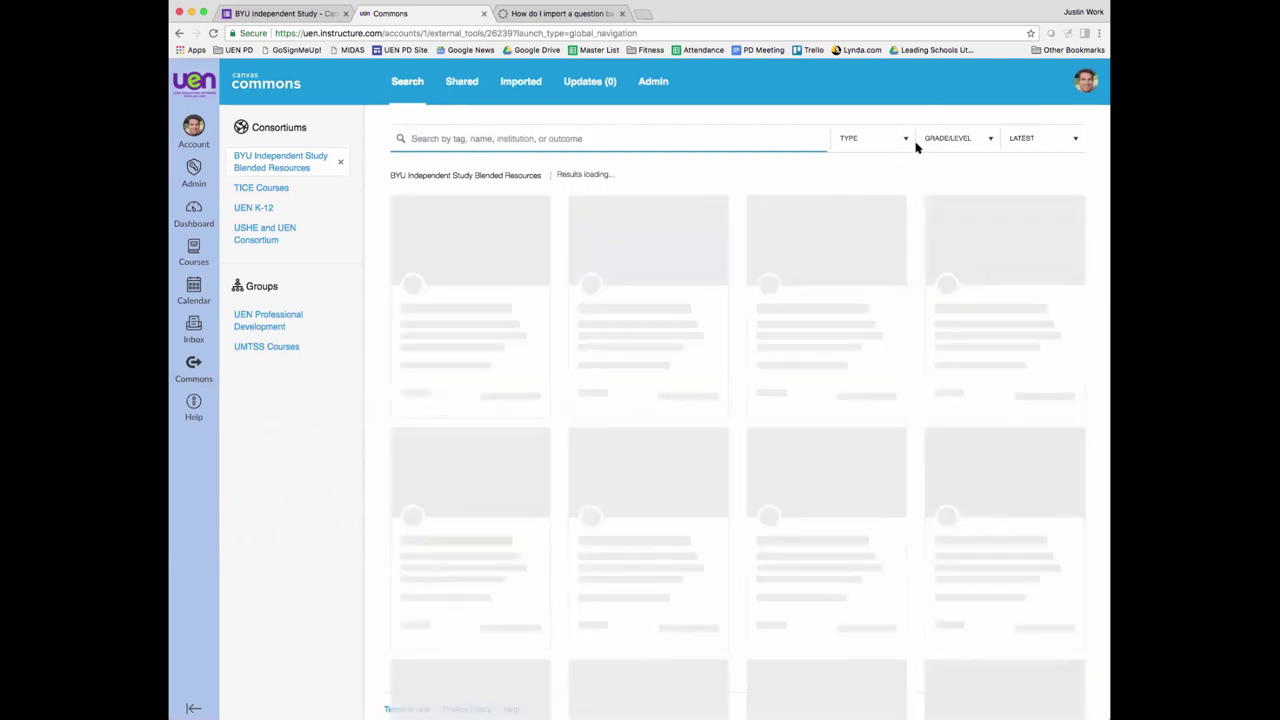
Filter the resources by 10th grade, remove that filter, and look over the resource type filter options
{"action": "left_click", "coordinate": [991, 137]}
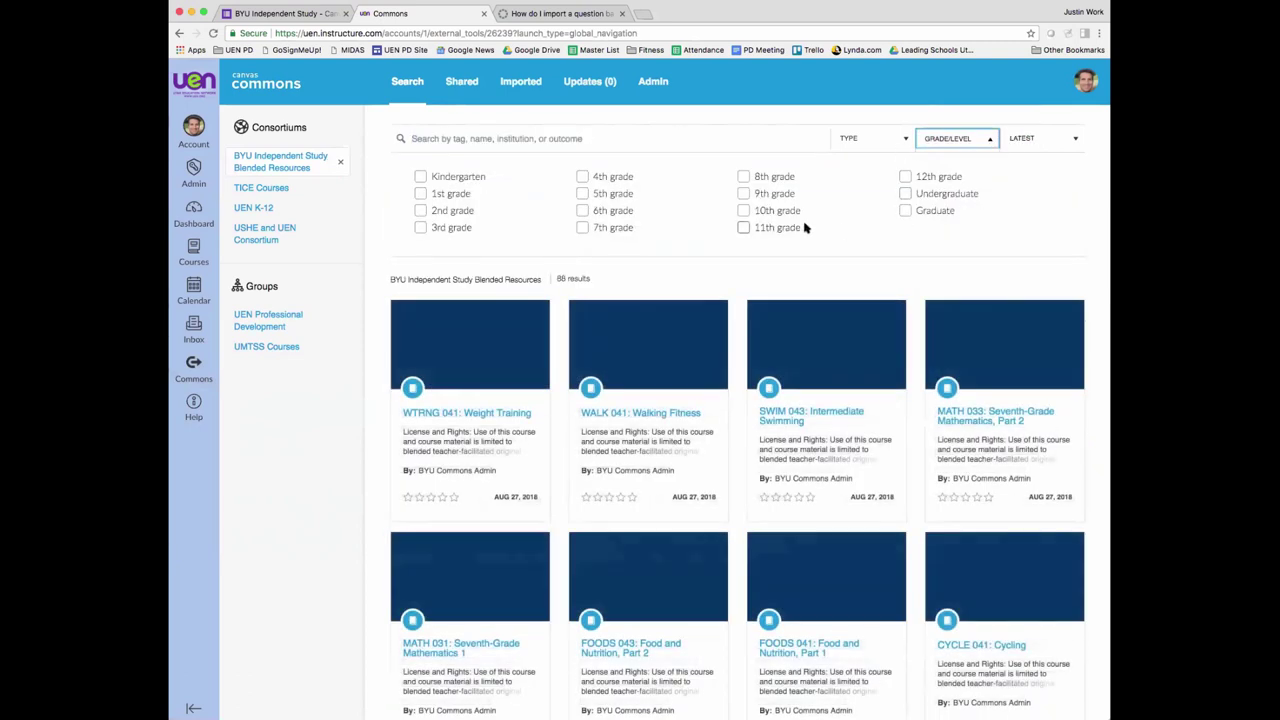
{"action": "left_click", "coordinate": [742, 210]}
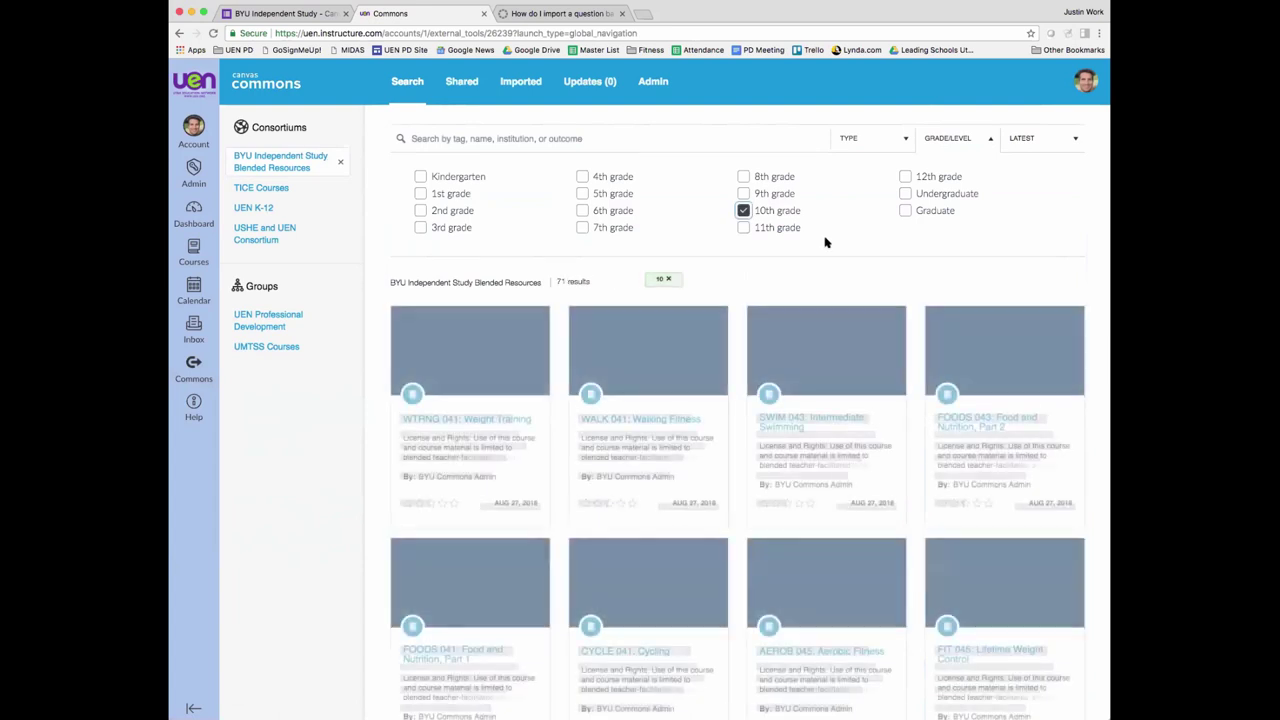
{"action": "left_click", "coordinate": [743, 210]}
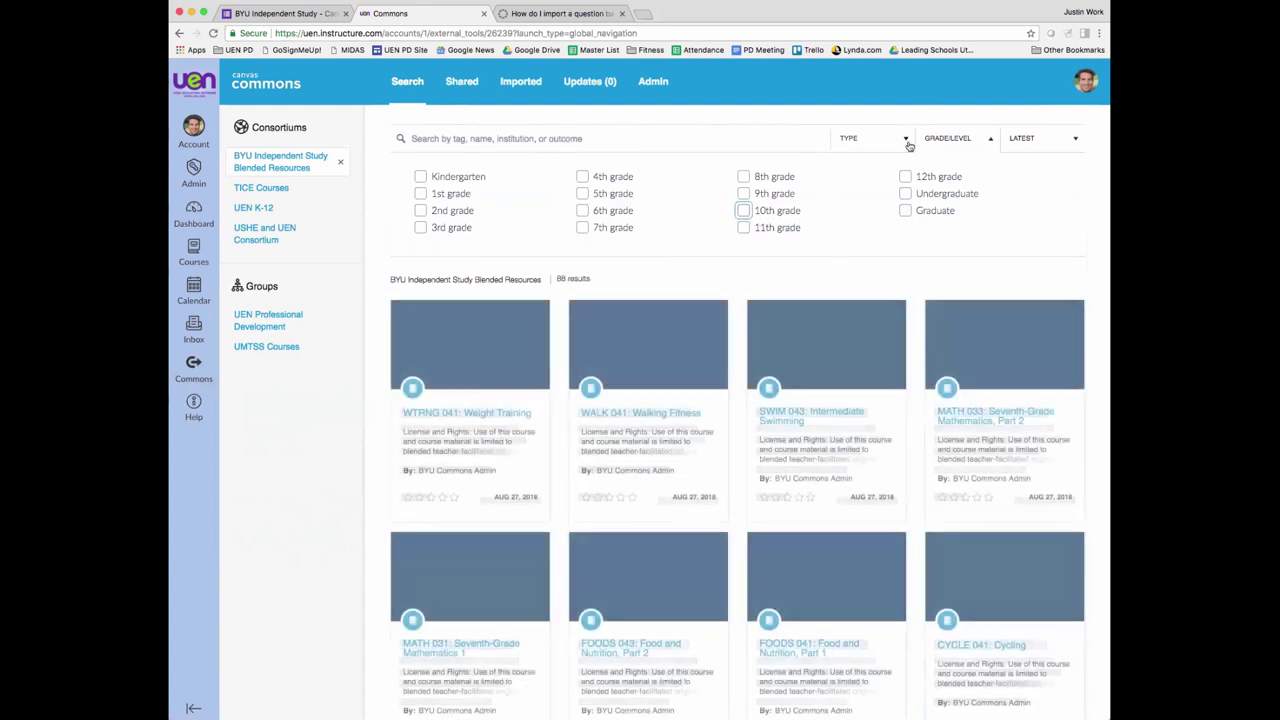
{"action": "left_click", "coordinate": [907, 140]}
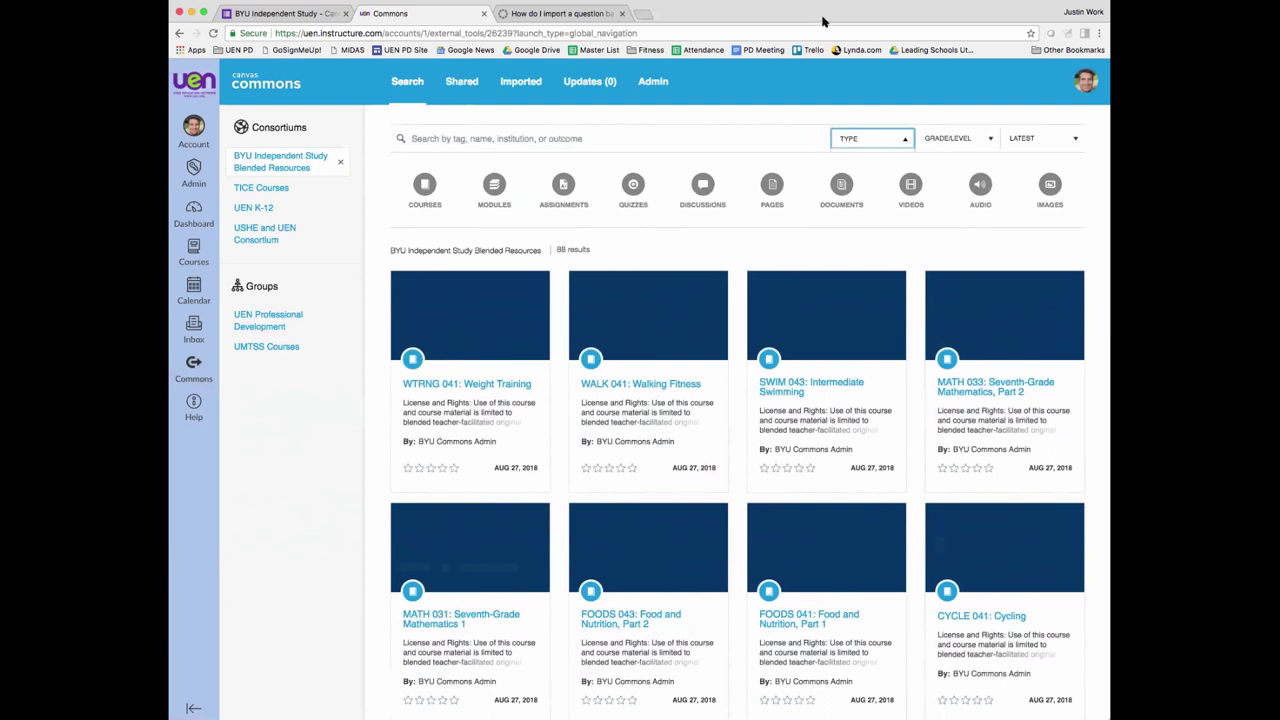
{"action": "left_click", "coordinate": [906, 145]}
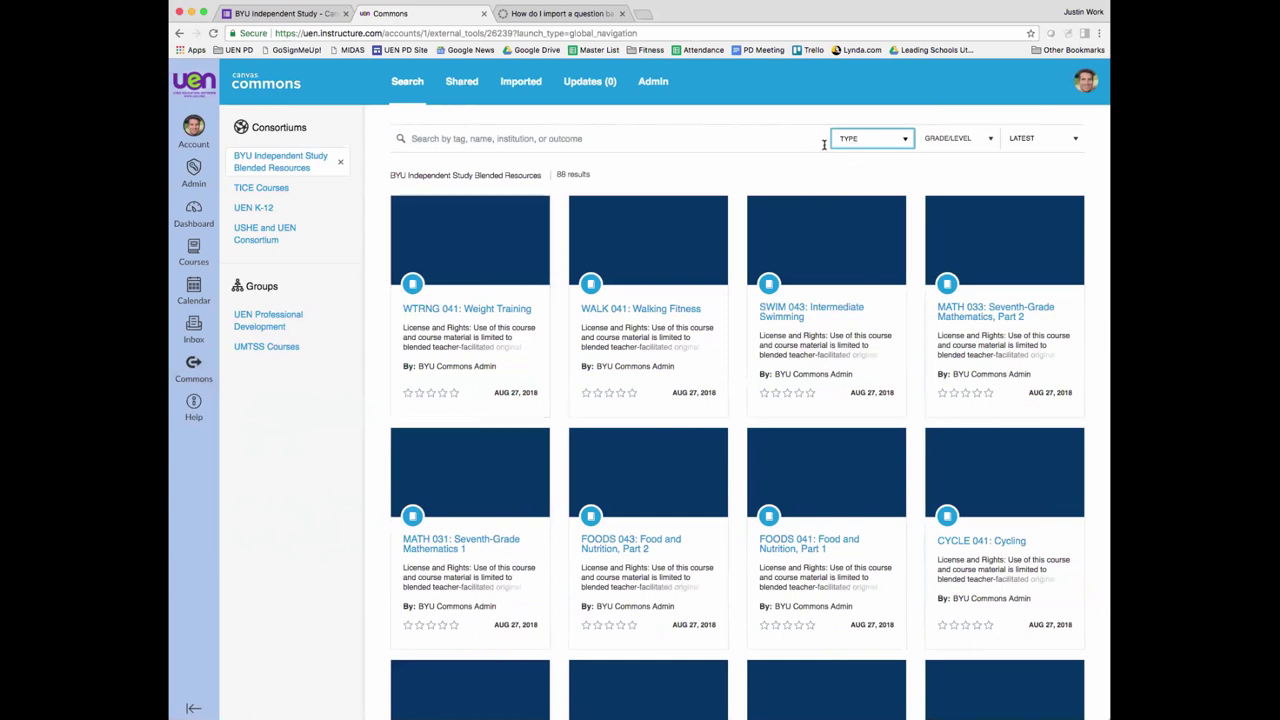
Search the consortium's resources for "bio" and open the BIOL 041: Biology, Part 1 course details
{"action": "left_click", "coordinate": [562, 138]}
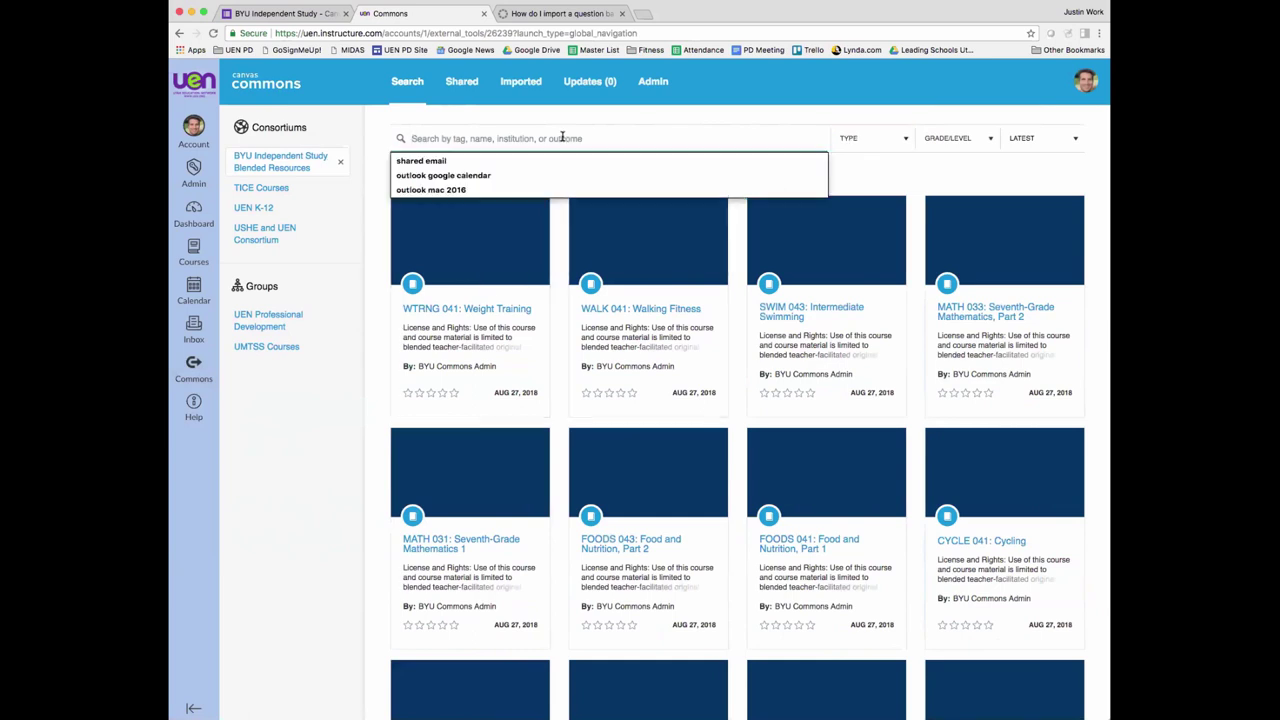
{"action": "type", "text": "bio"}
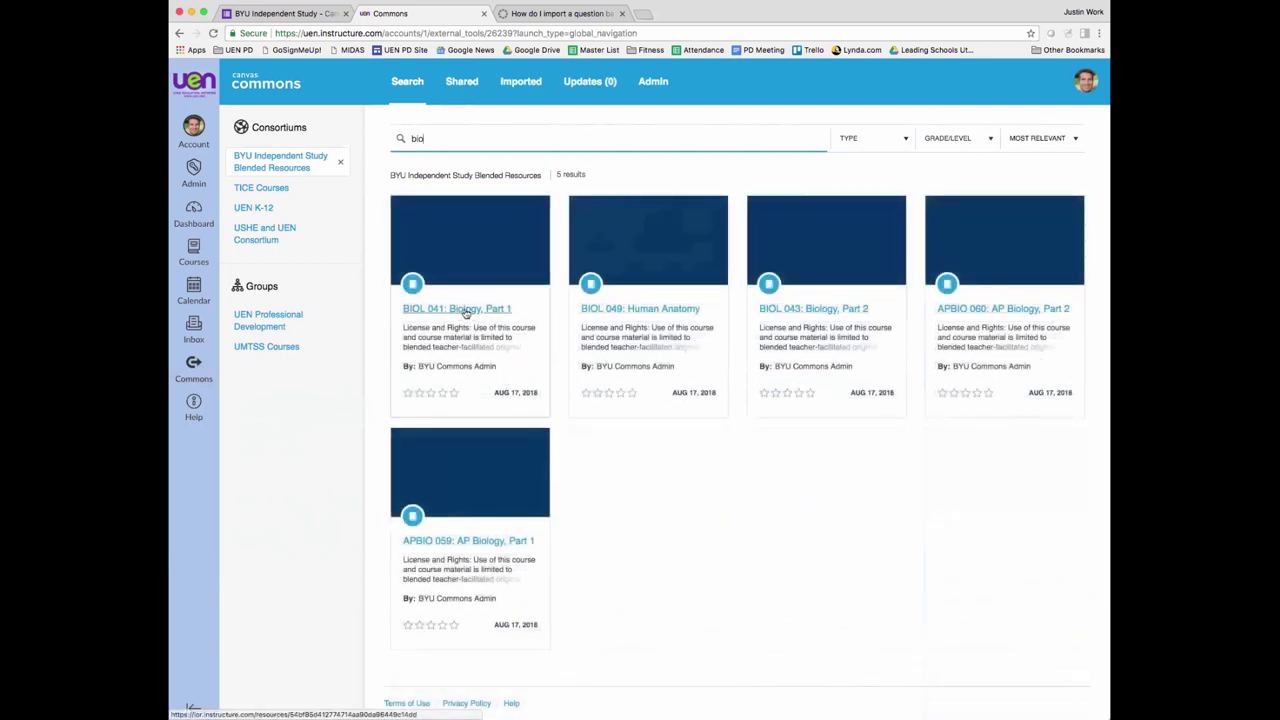
{"action": "left_click", "coordinate": [464, 310]}
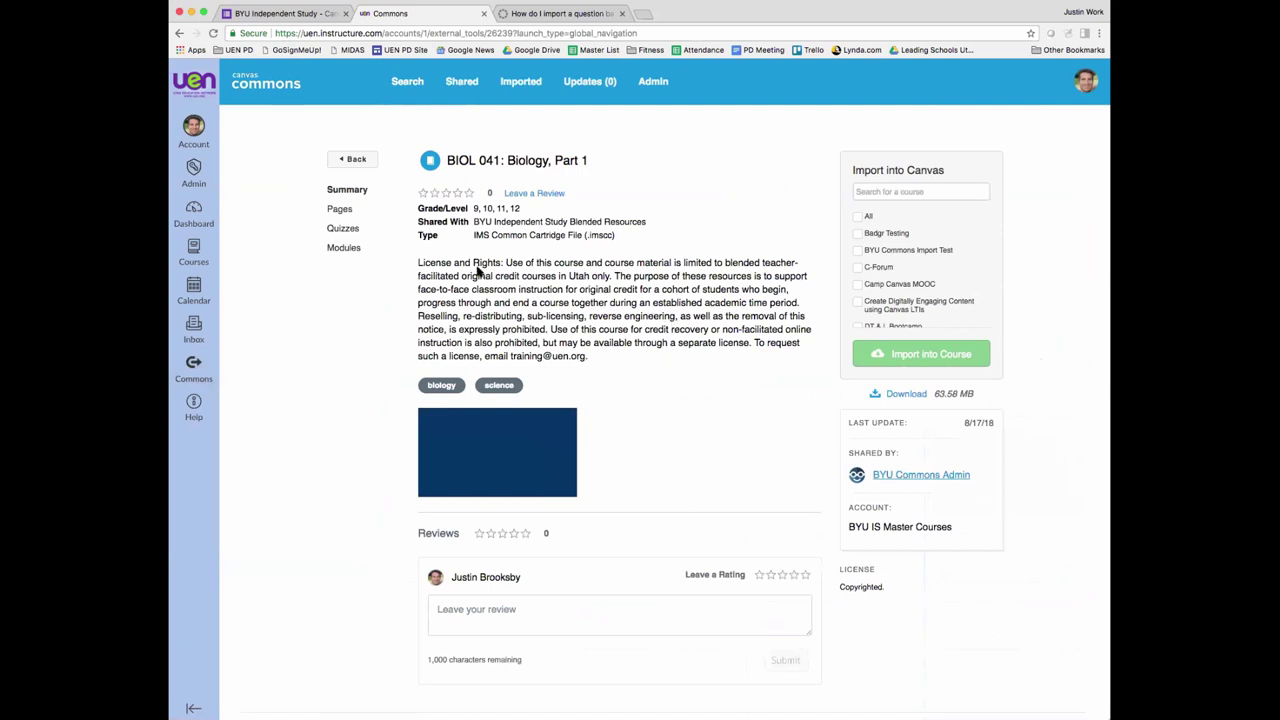
Review the pages, quizzes and modules included in BIOL 041: Biology, Part 1, and return to the dashboard
{"action": "left_click", "coordinate": [355, 213]}
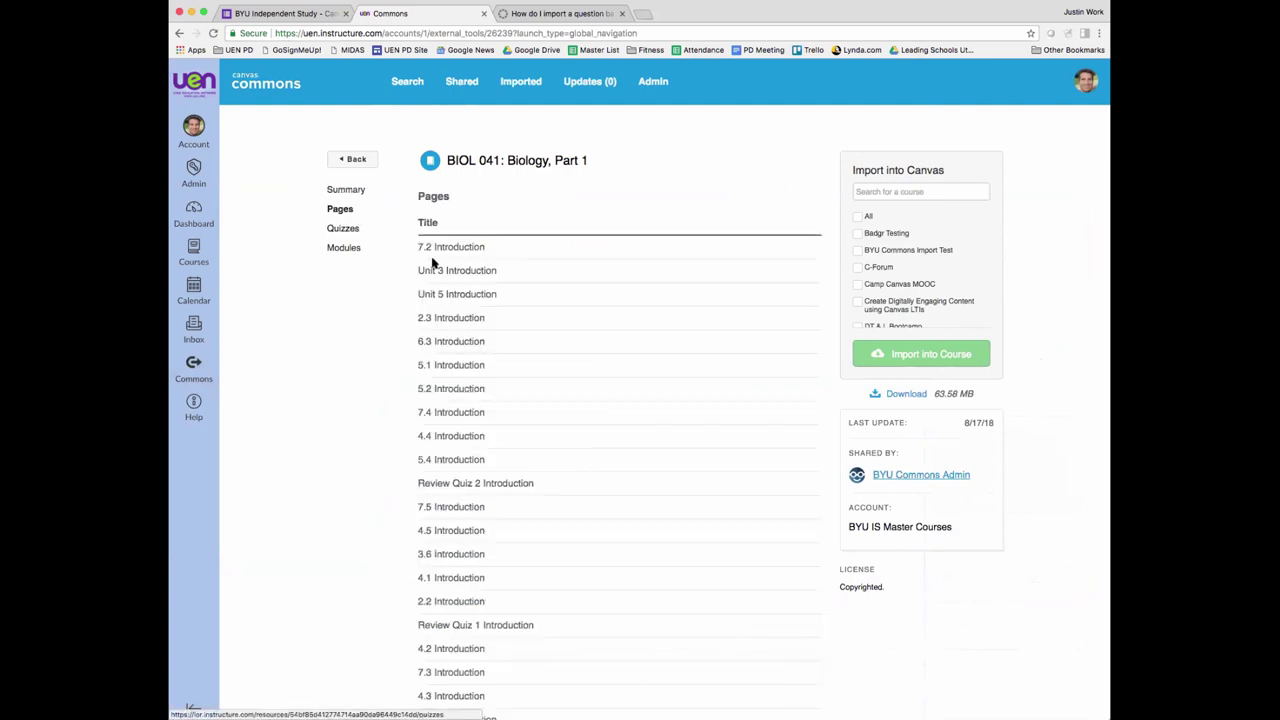
{"action": "left_click", "coordinate": [350, 230]}
{"action": "left_click", "coordinate": [350, 247]}
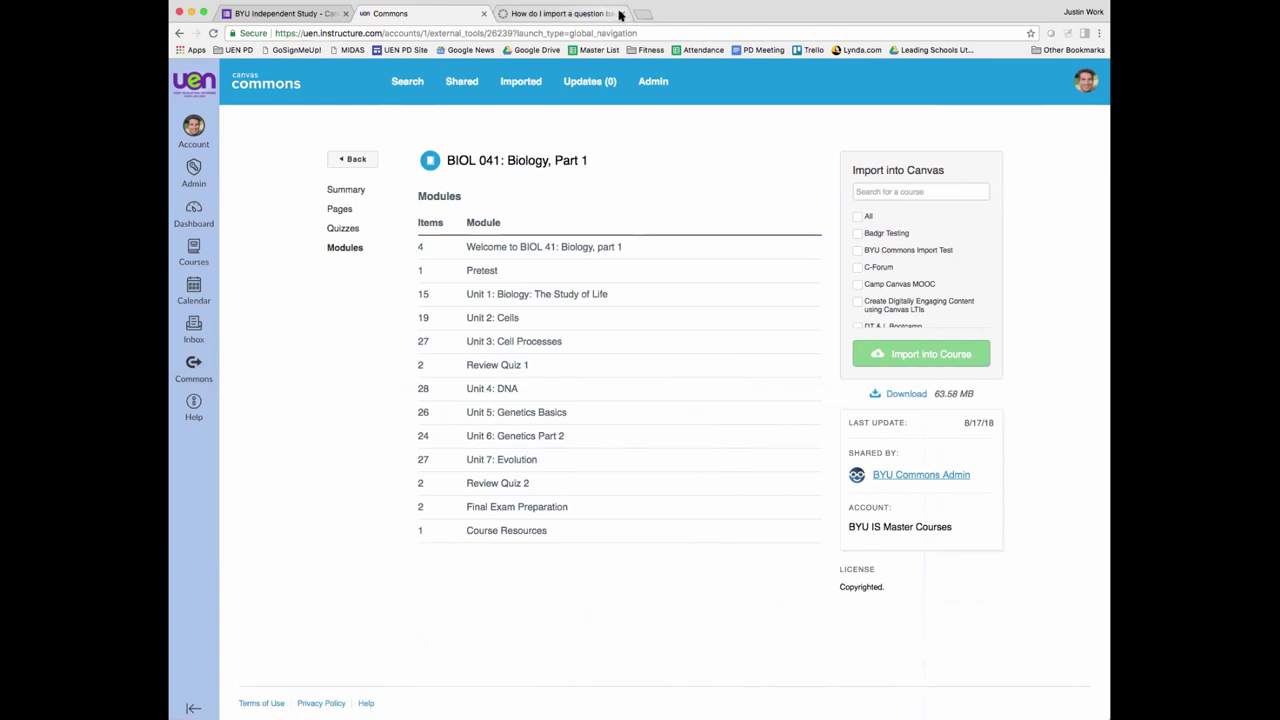
{"action": "left_click", "coordinate": [214, 222]}
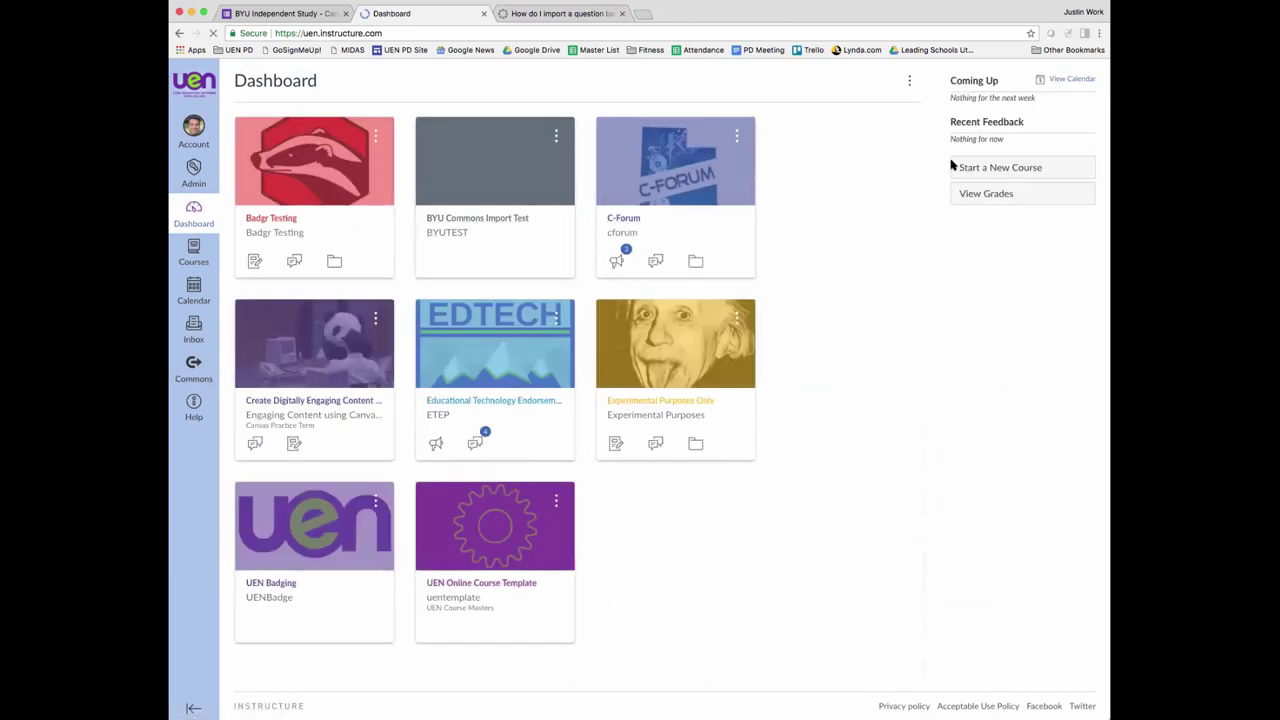
Open the form for starting a new course and cancel it without creating a course
{"action": "left_click", "coordinate": [993, 169]}
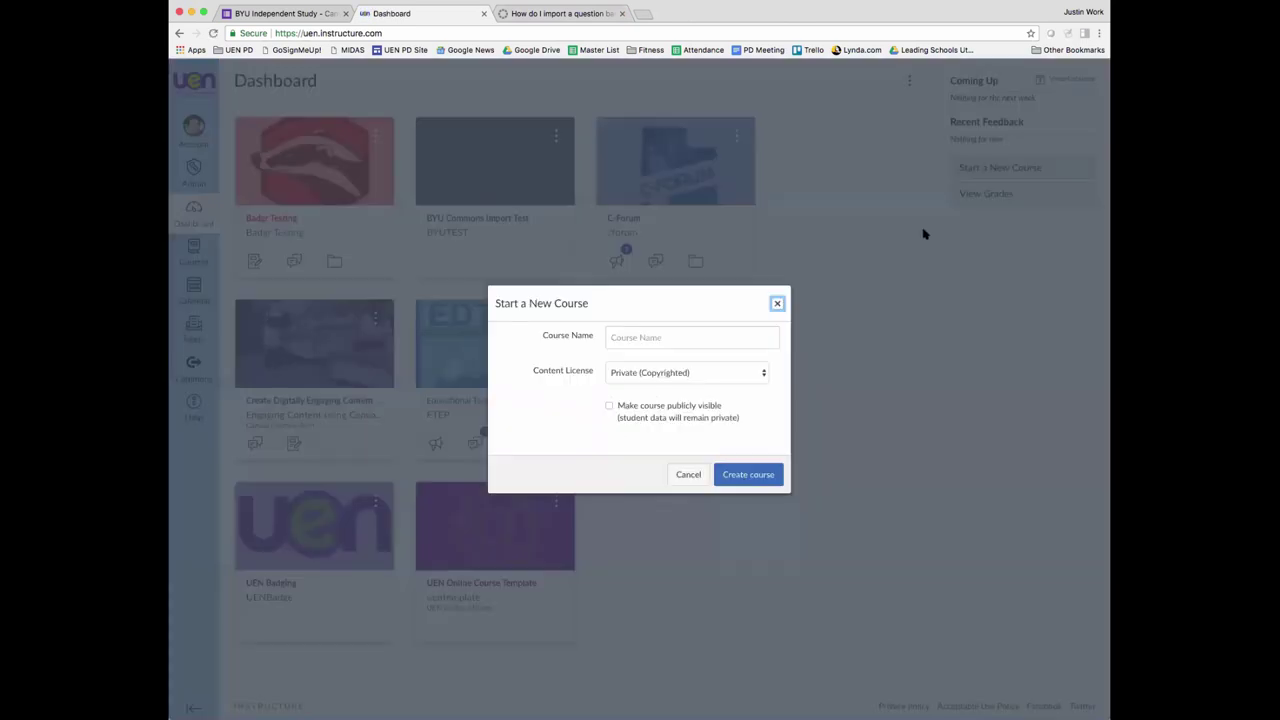
{"action": "left_click", "coordinate": [689, 475]}
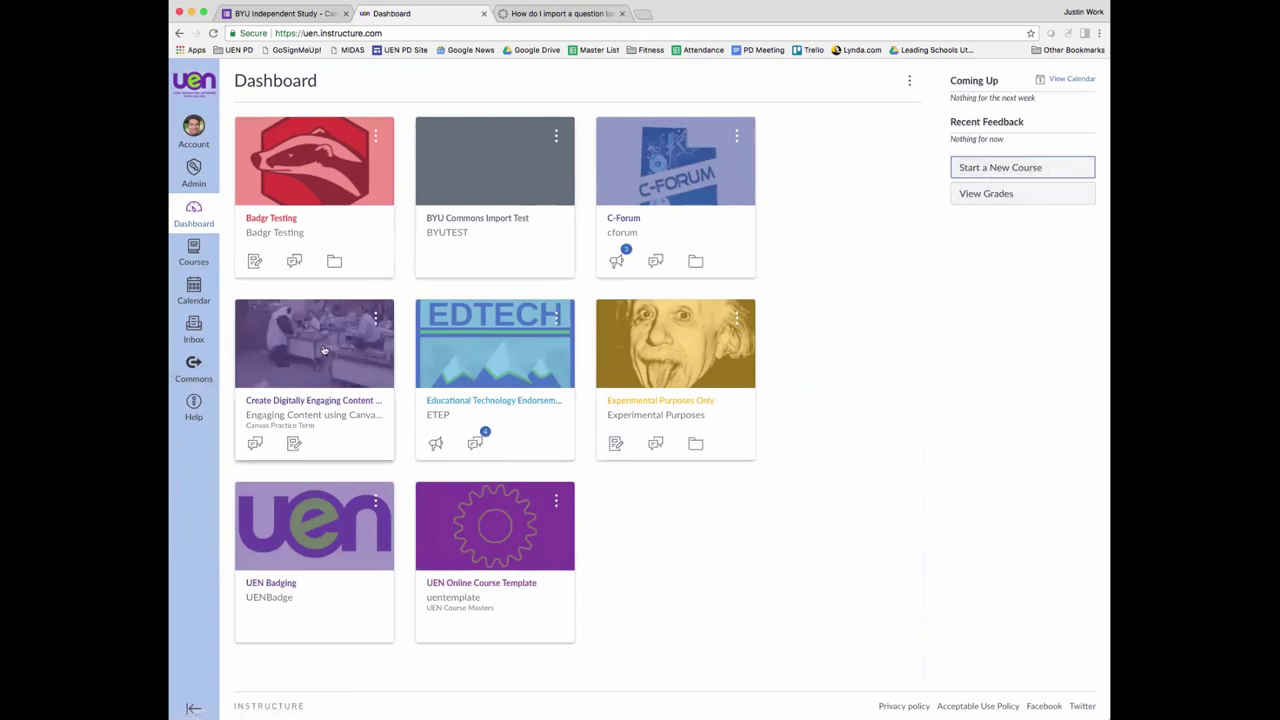
Find BIOL 041: Biology, Part 1 in Commons by searching the BYU Independent Study Blended Resources consortium for "bio", and open its details
{"action": "left_click", "coordinate": [193, 368]}
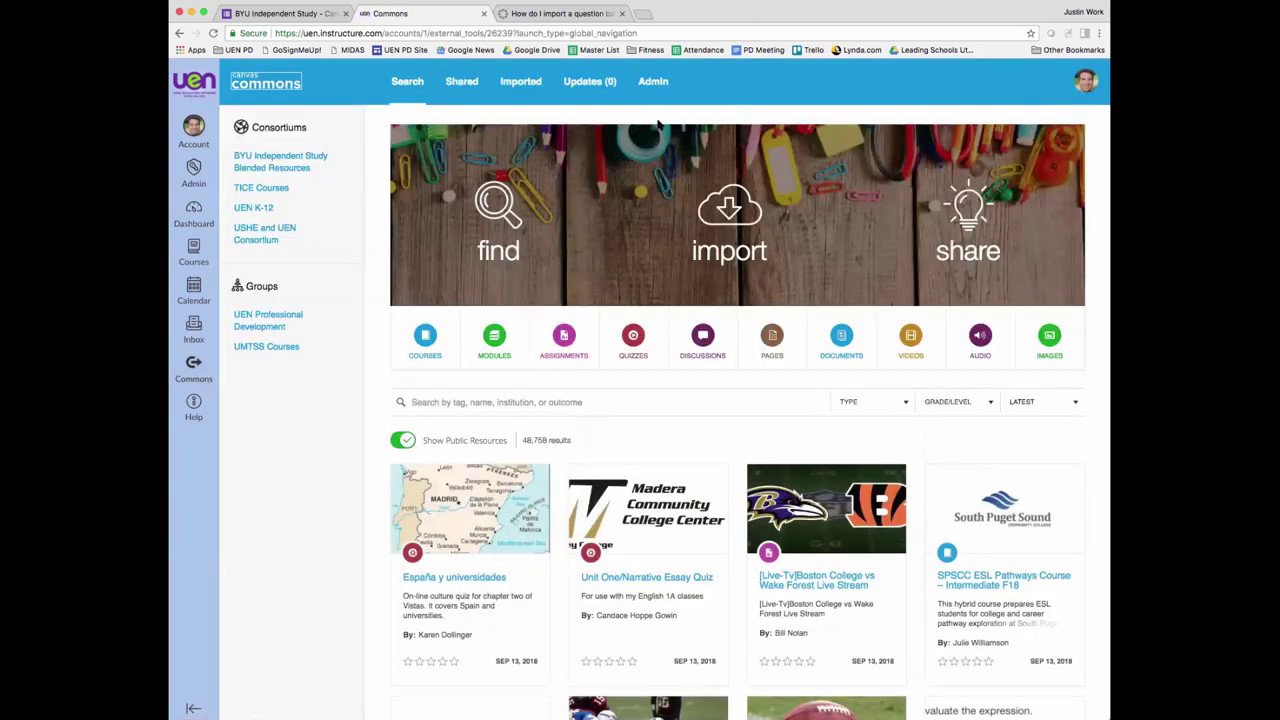
{"action": "left_click", "coordinate": [291, 166]}
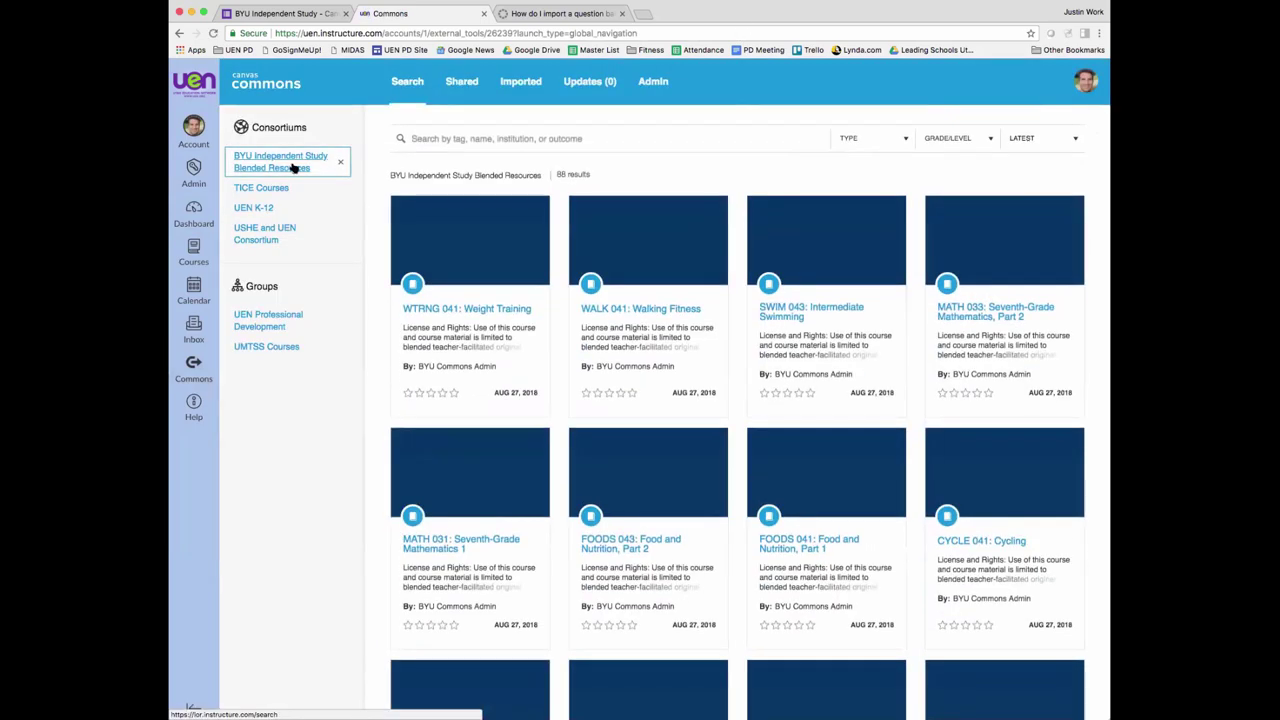
{"action": "left_click", "coordinate": [532, 140]}
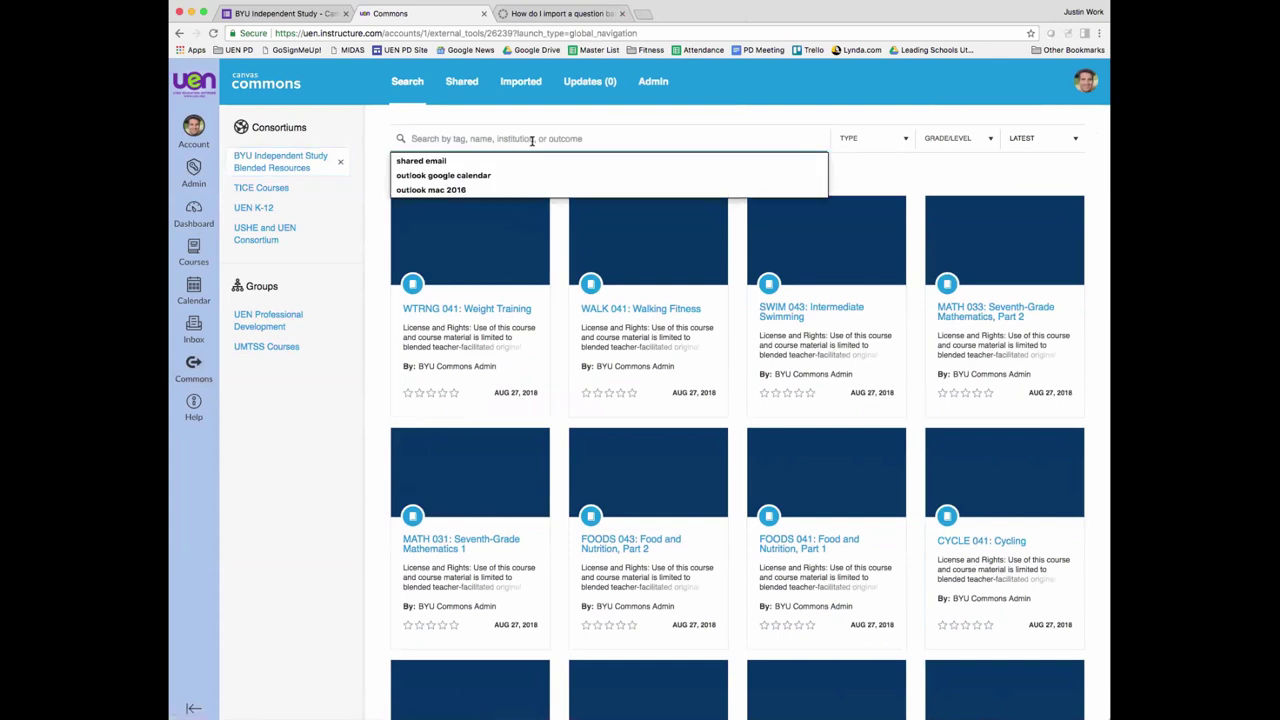
{"action": "type", "text": "bio"}
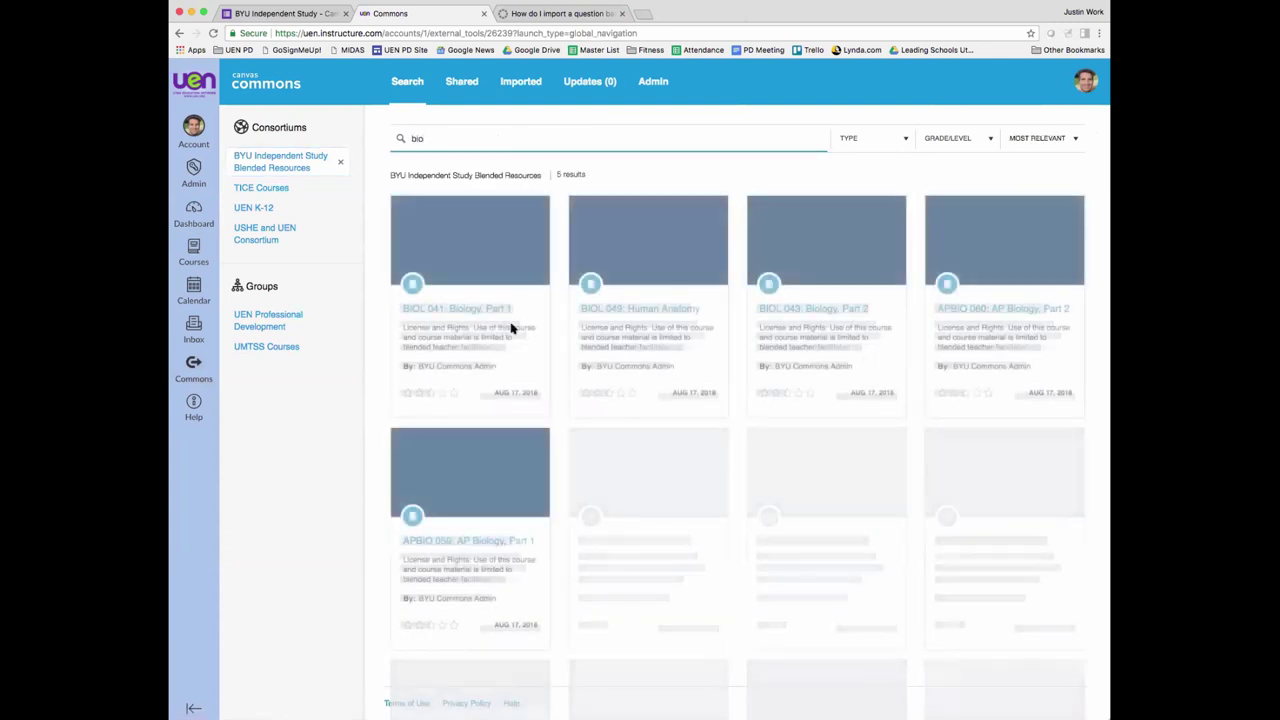
{"action": "left_click", "coordinate": [468, 311]}
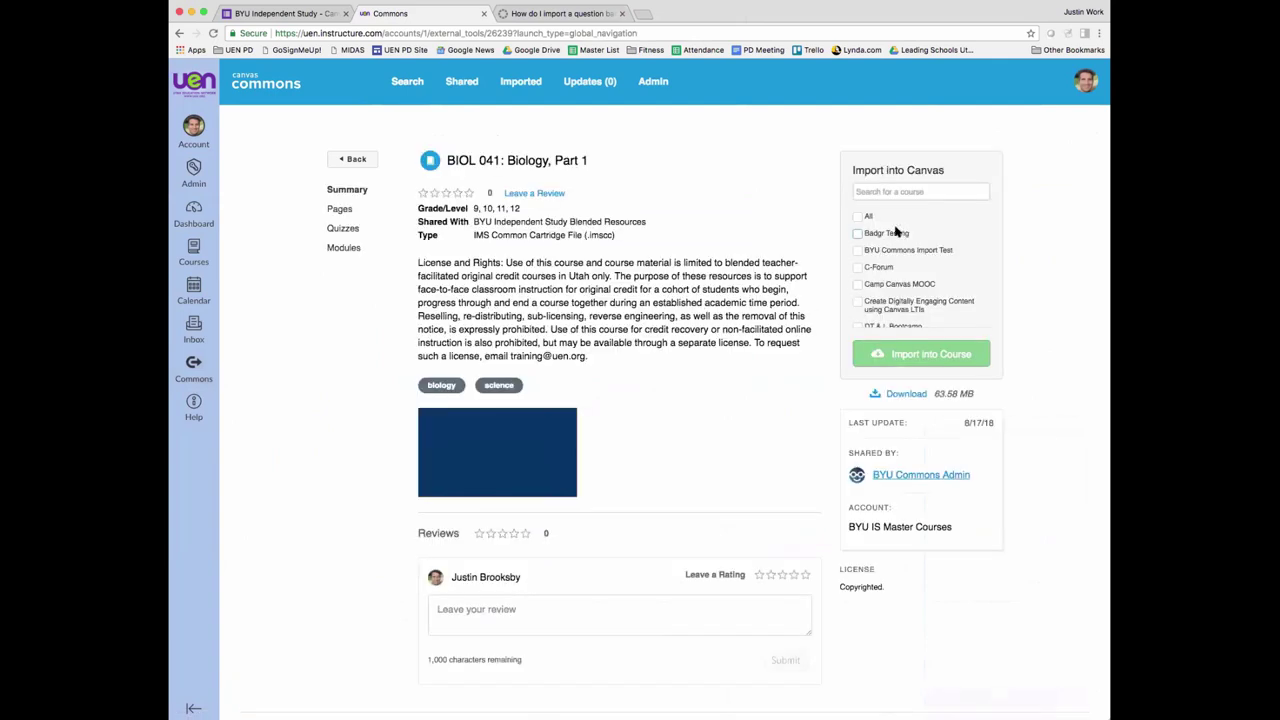
Look through the list of destination courses and select BYU Commons Import Test as the import target
{"action": "scroll", "coordinate": [877, 232], "scroll_direction": "down", "scroll_amount": 1}
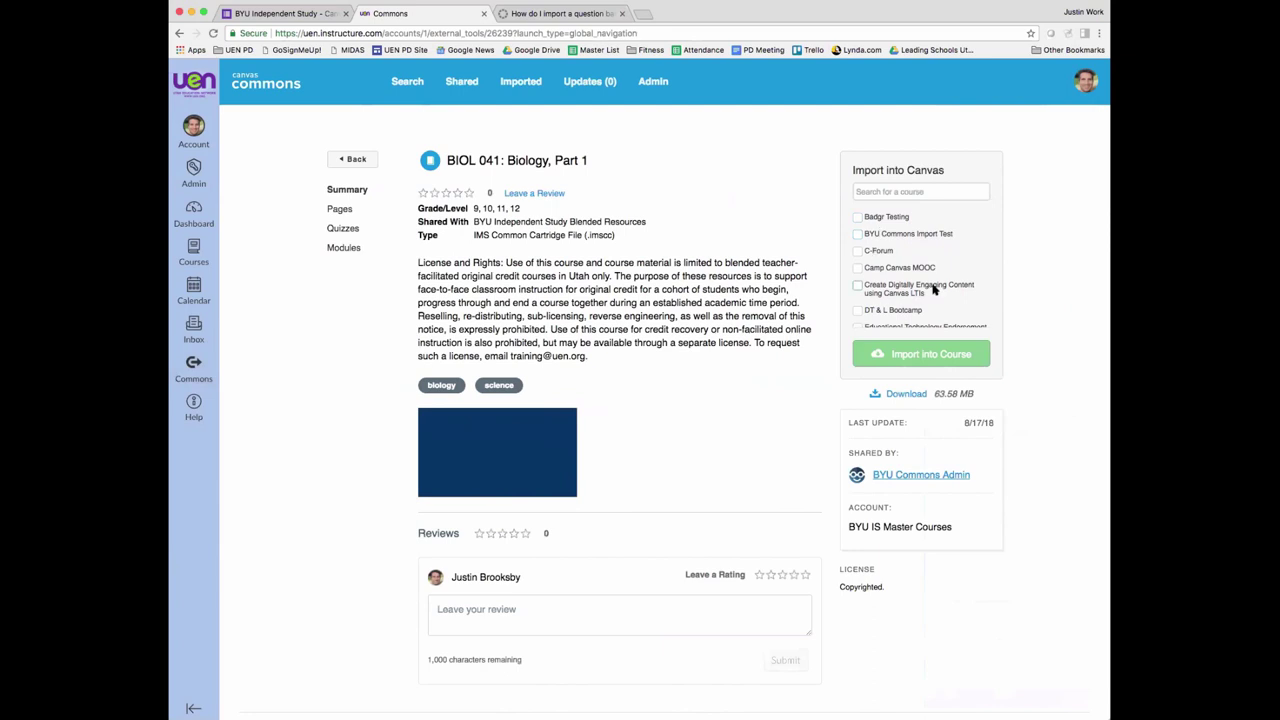
{"action": "scroll", "coordinate": [911, 252], "scroll_direction": "down", "scroll_amount": 1}
{"action": "scroll", "coordinate": [911, 252], "scroll_direction": "up", "scroll_amount": 2}
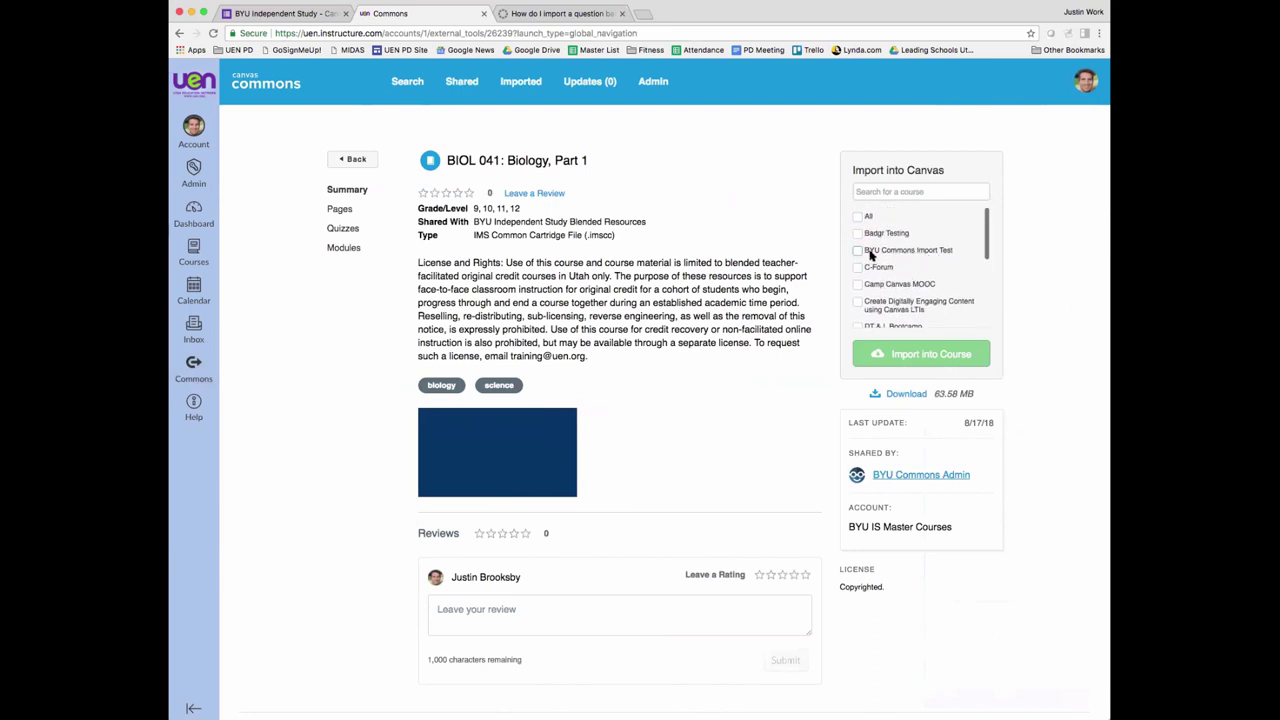
{"action": "left_click", "coordinate": [858, 251]}
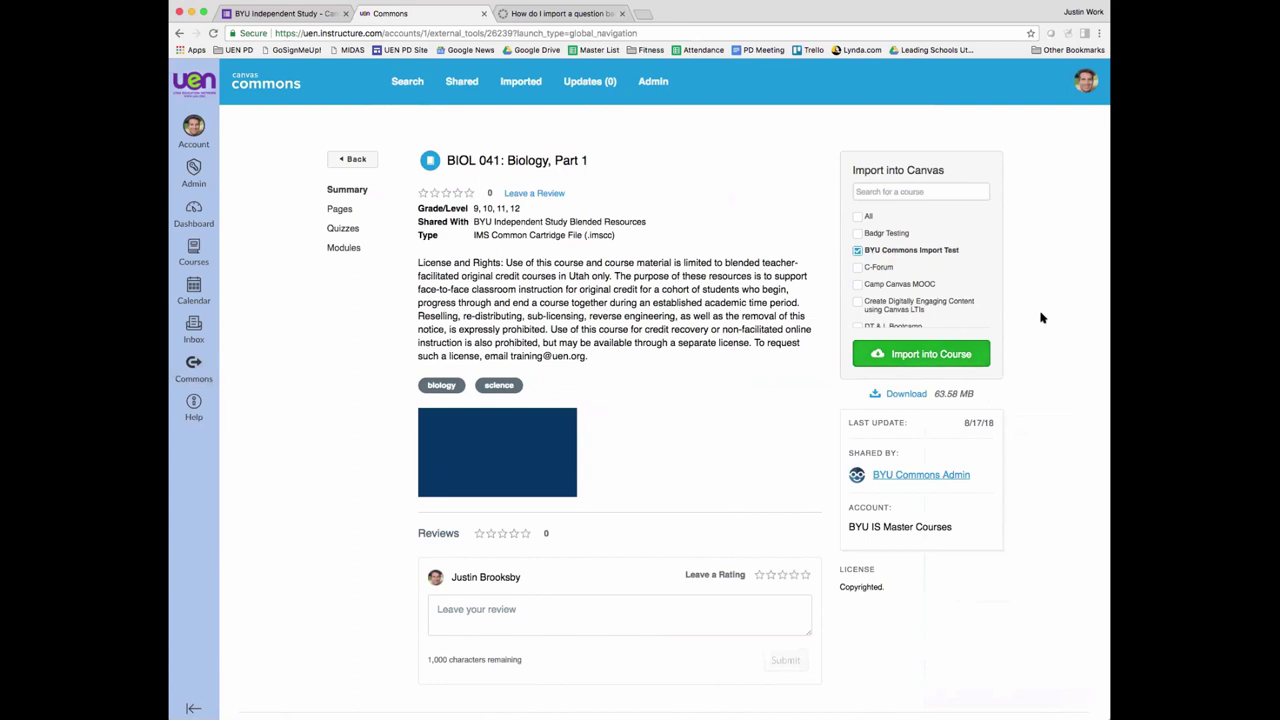
Return to the dashboard, look at the course list, and open the BYU Commons Import Test course
{"action": "left_click", "coordinate": [196, 212]}
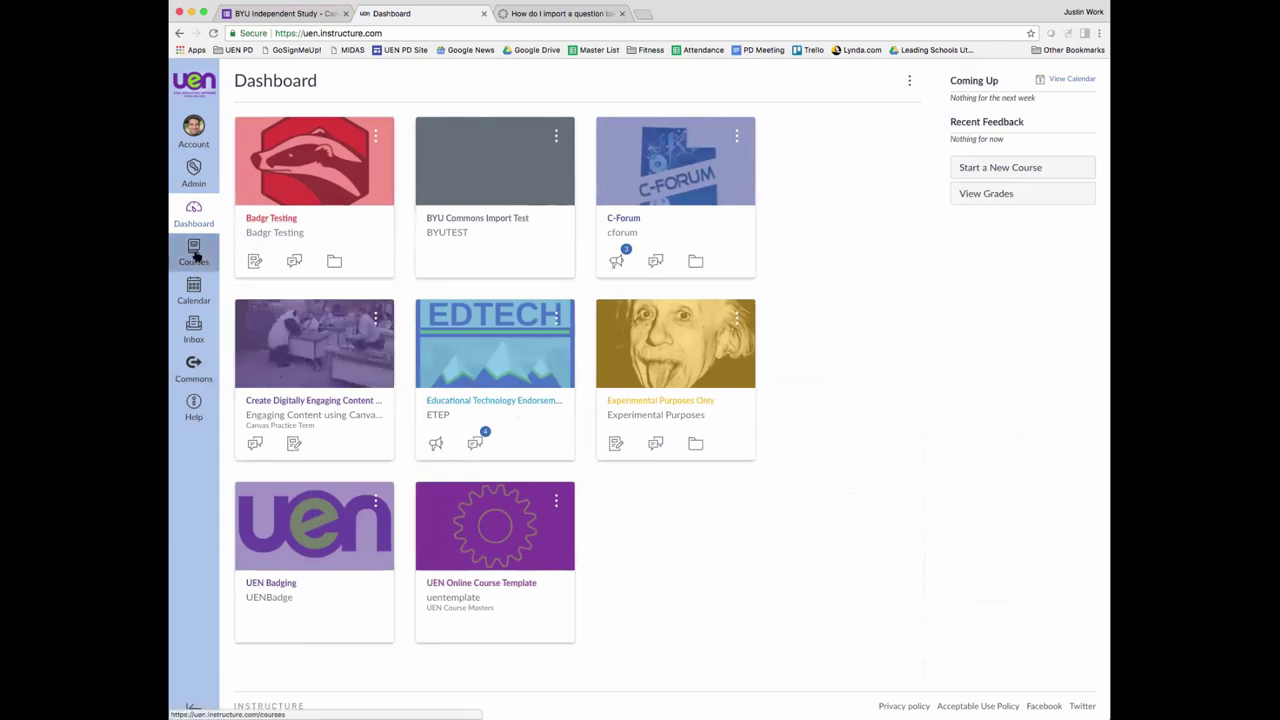
{"action": "left_click", "coordinate": [194, 251]}
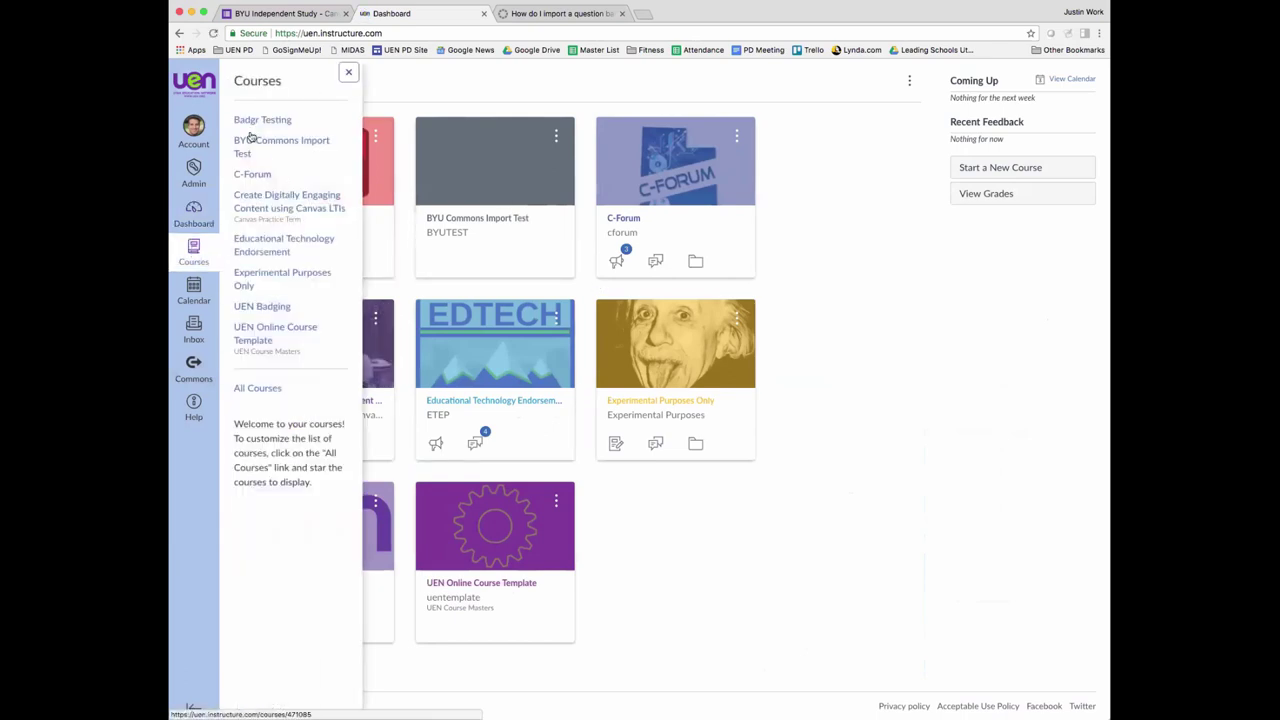
{"action": "left_click", "coordinate": [194, 213]}
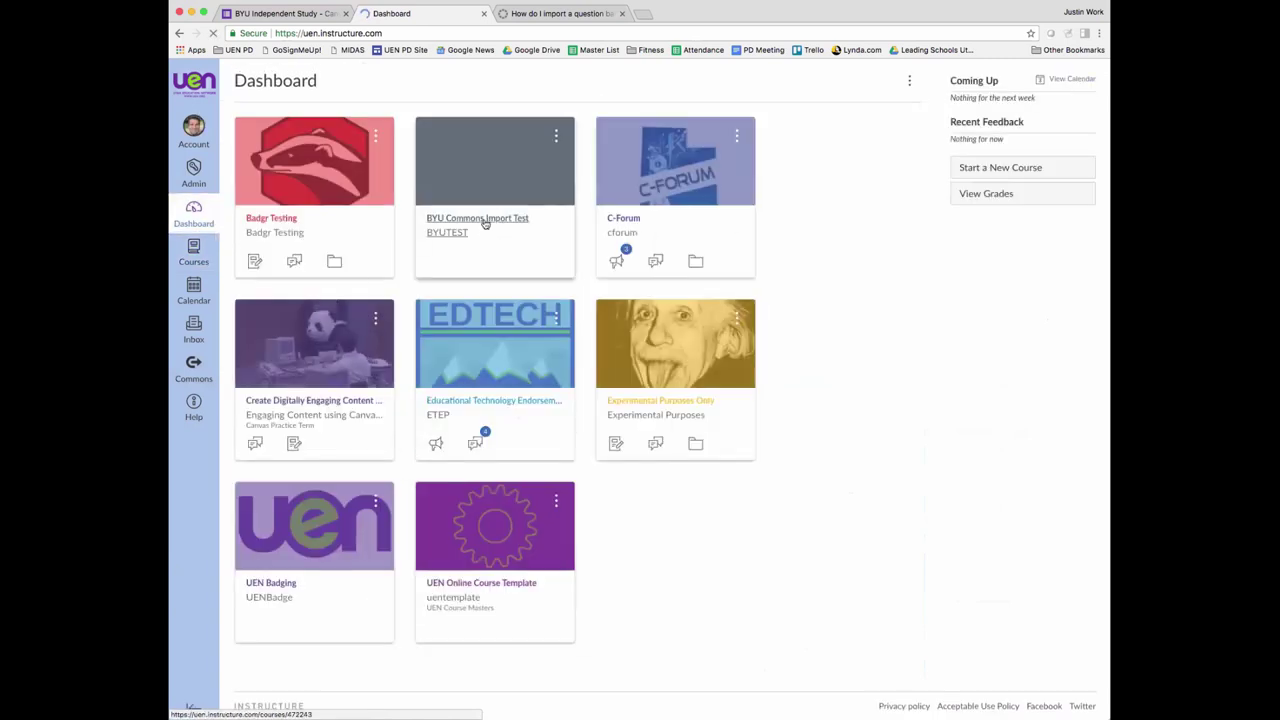
{"action": "left_click", "coordinate": [478, 220]}
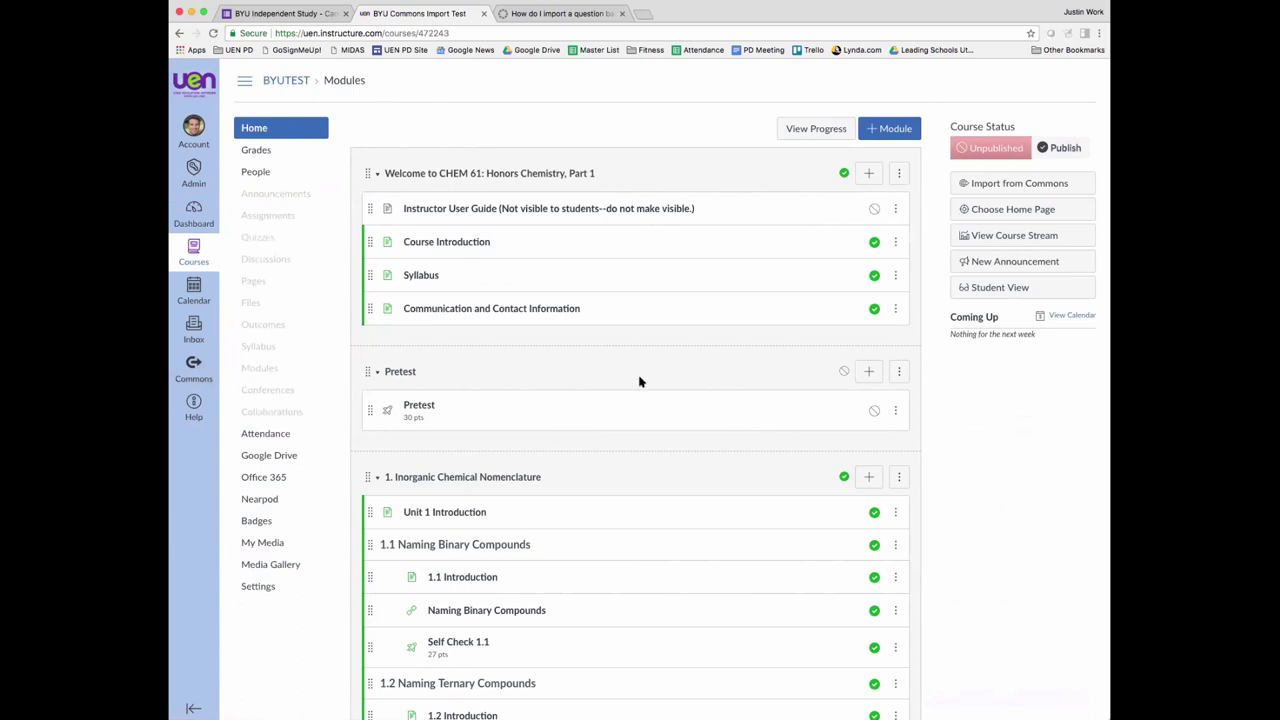
Open the Experimental Purposes Only course from the dashboard and go to its course content import page
{"action": "left_click", "coordinate": [194, 205]}
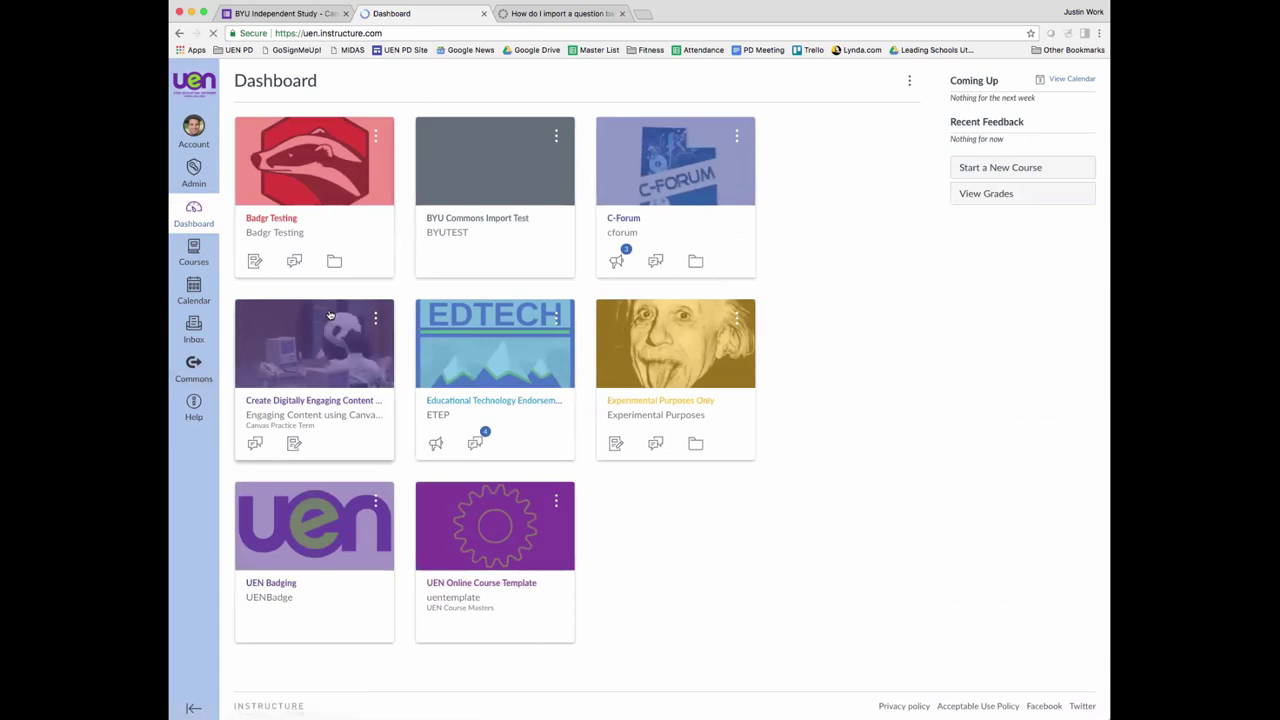
{"action": "left_click", "coordinate": [634, 402]}
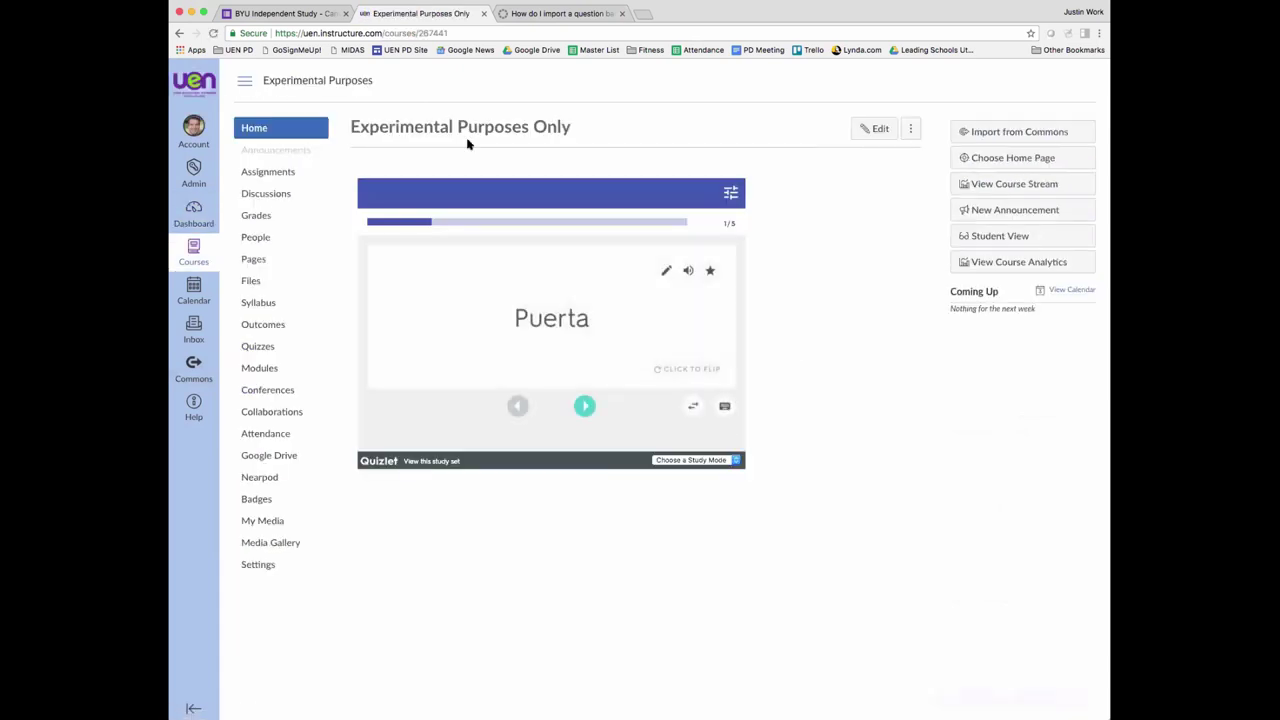
{"action": "left_click", "coordinate": [257, 565]}
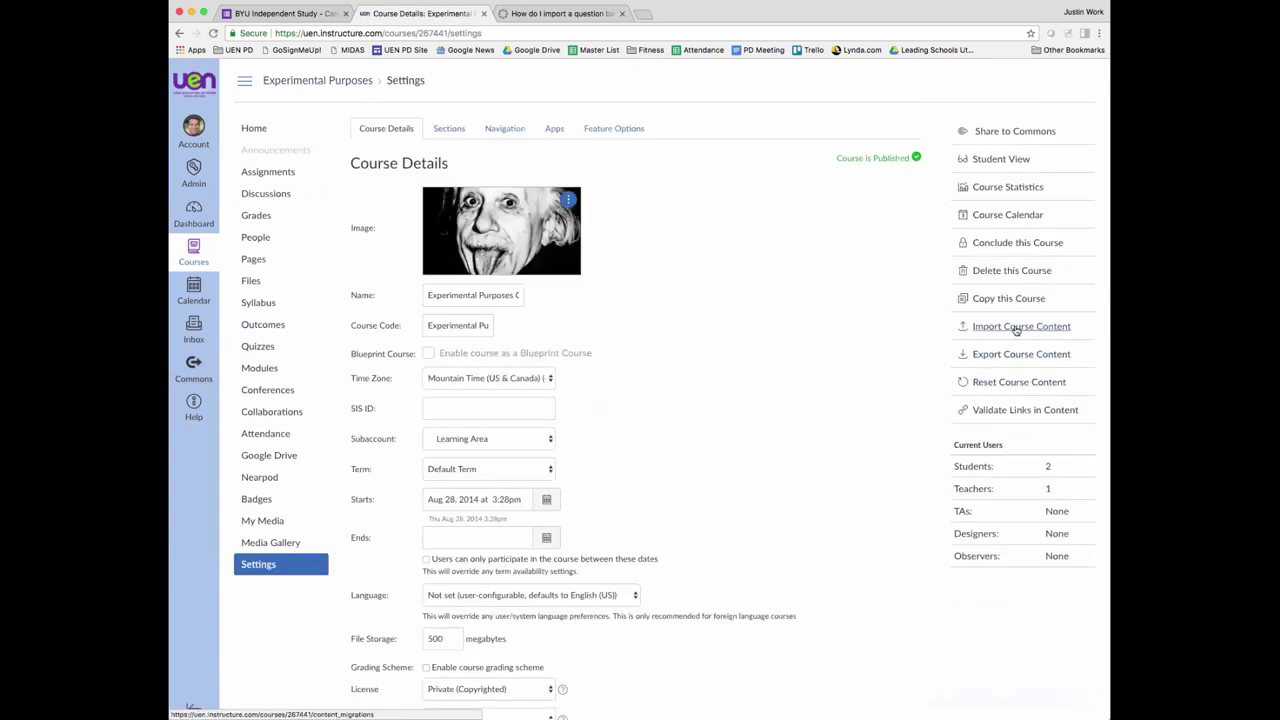
{"action": "left_click", "coordinate": [1015, 328]}
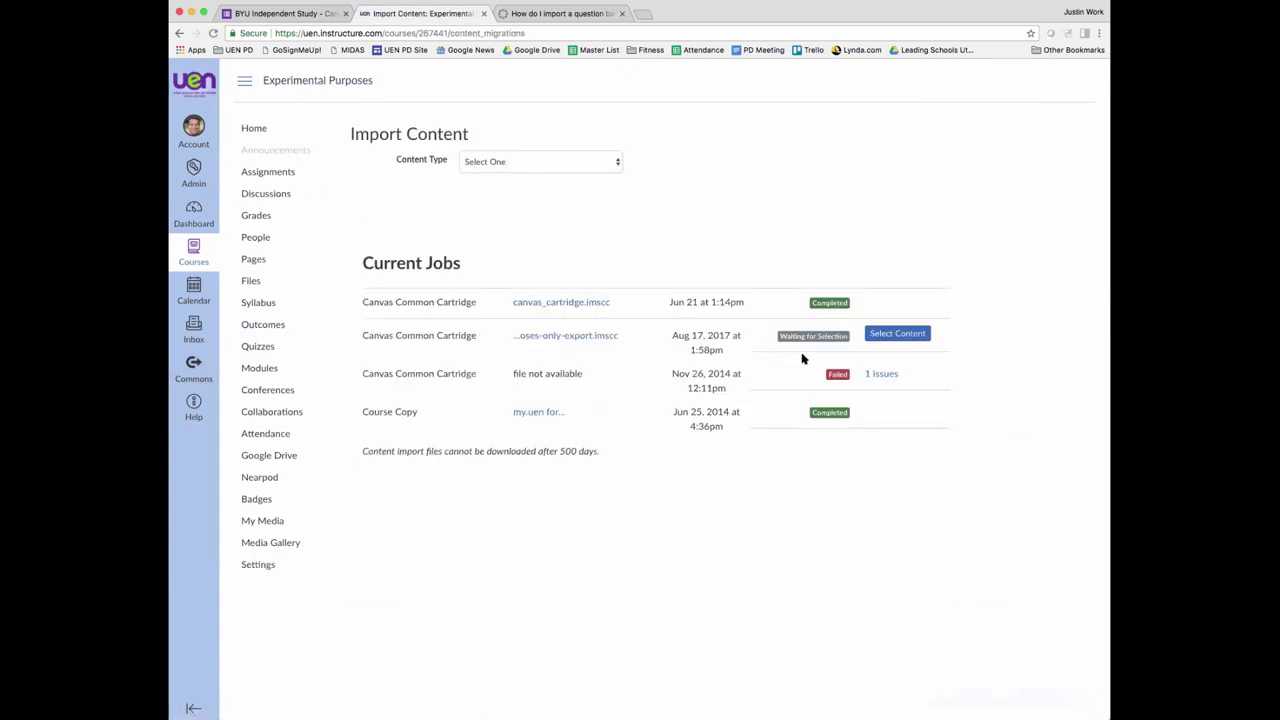
Set the import's content type to Copy a Canvas Course and choose to select specific content
{"action": "left_click", "coordinate": [615, 163]}
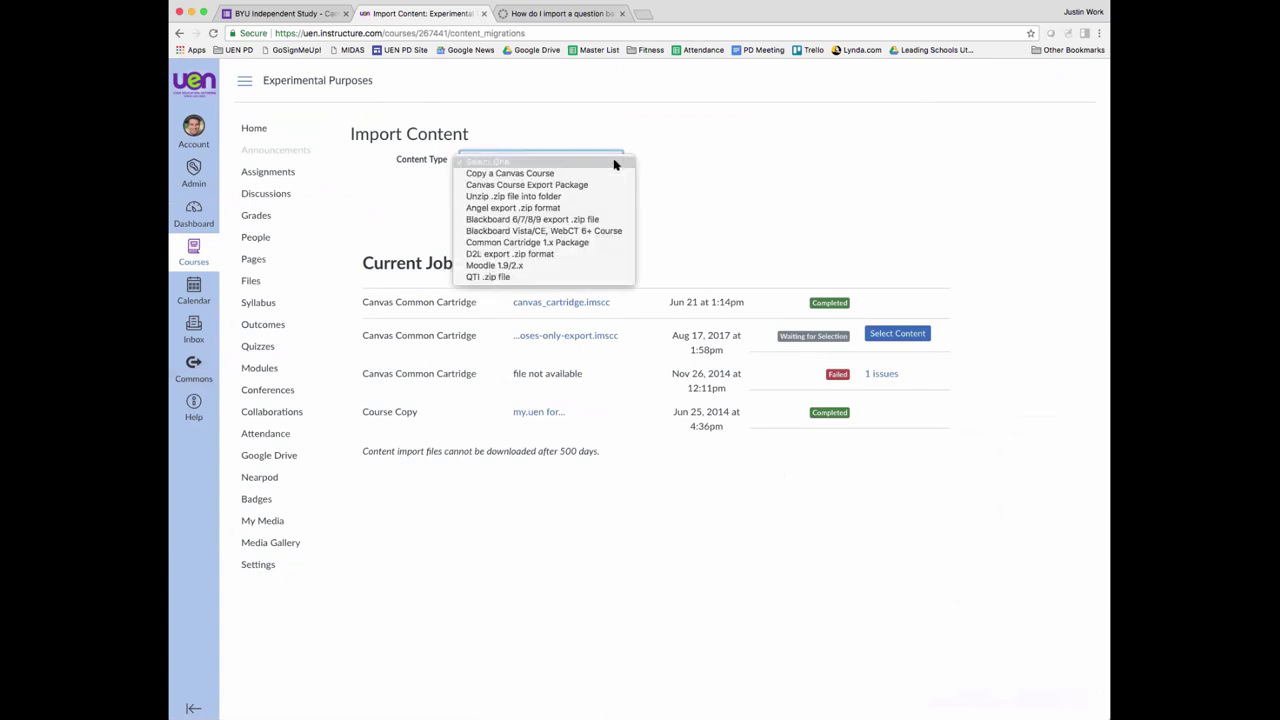
{"action": "left_click", "coordinate": [530, 175]}
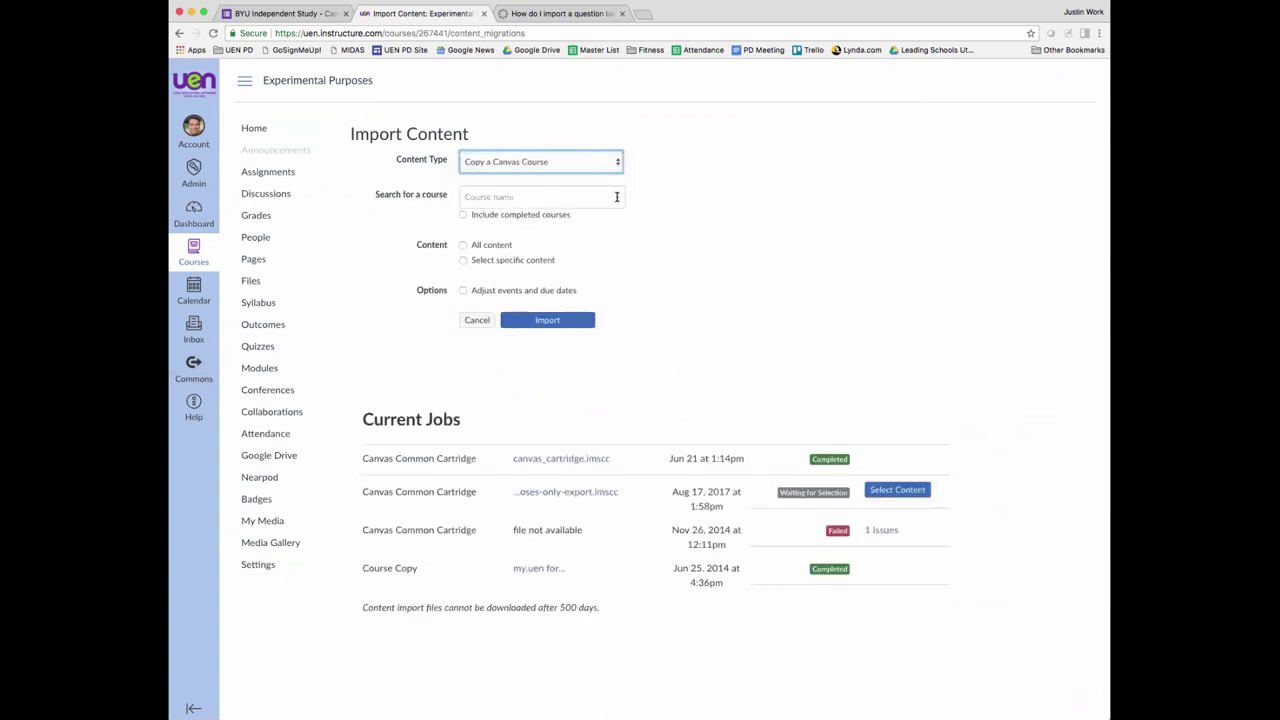
{"action": "left_click", "coordinate": [500, 197]}
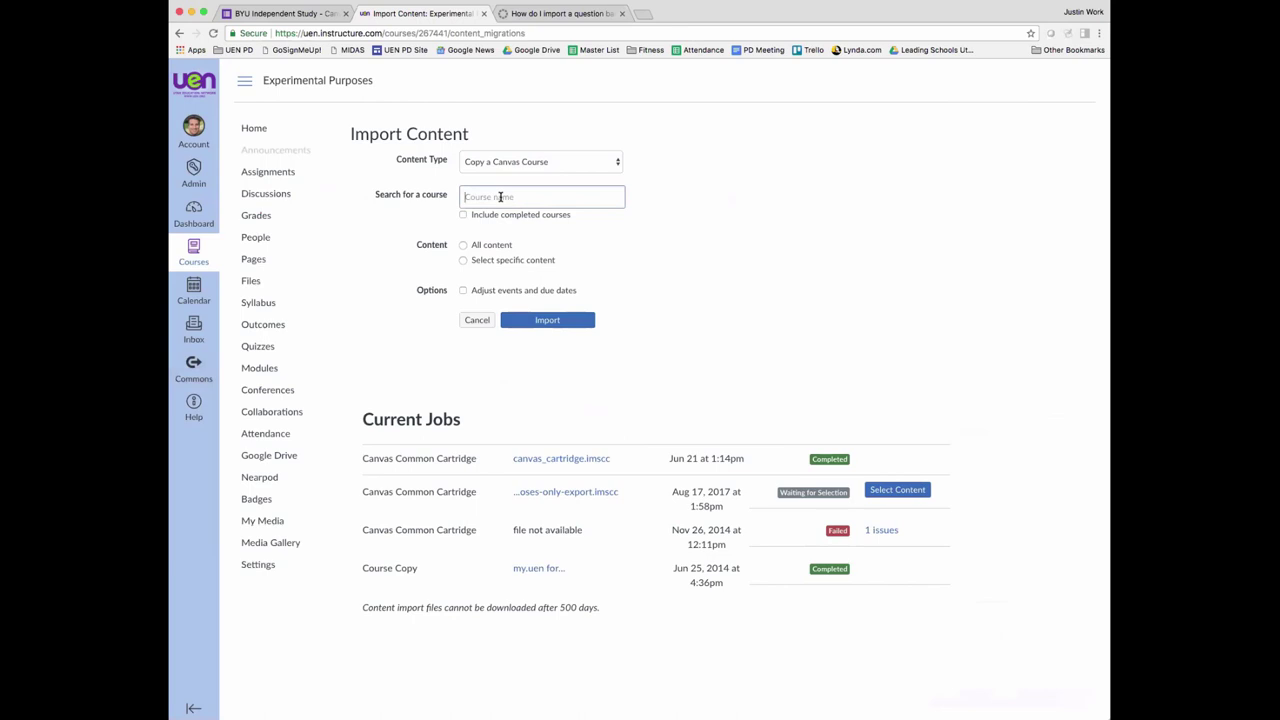
{"action": "left_click", "coordinate": [464, 262]}
Review the Canvas guide on importing a question bank from one course to another, and return to the Import Content page
{"action": "left_click", "coordinate": [580, 14]}
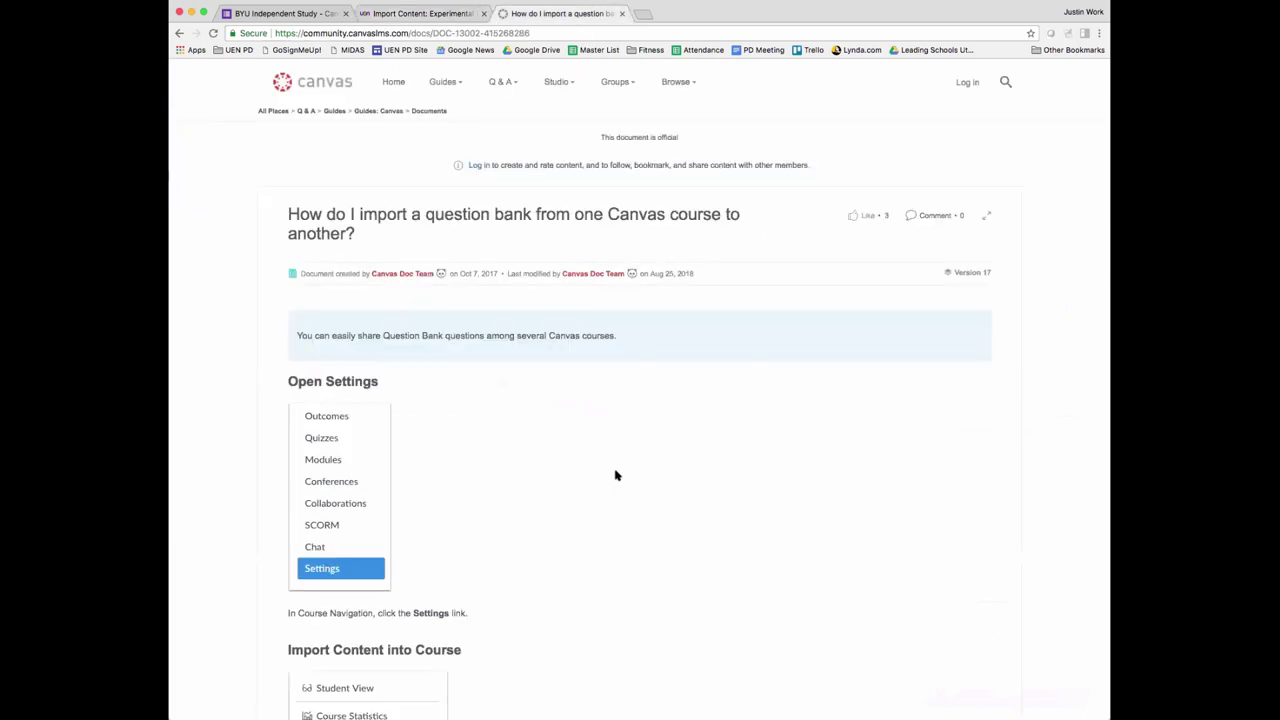
{"action": "scroll", "coordinate": [615, 475], "scroll_direction": "down", "scroll_amount": 1}
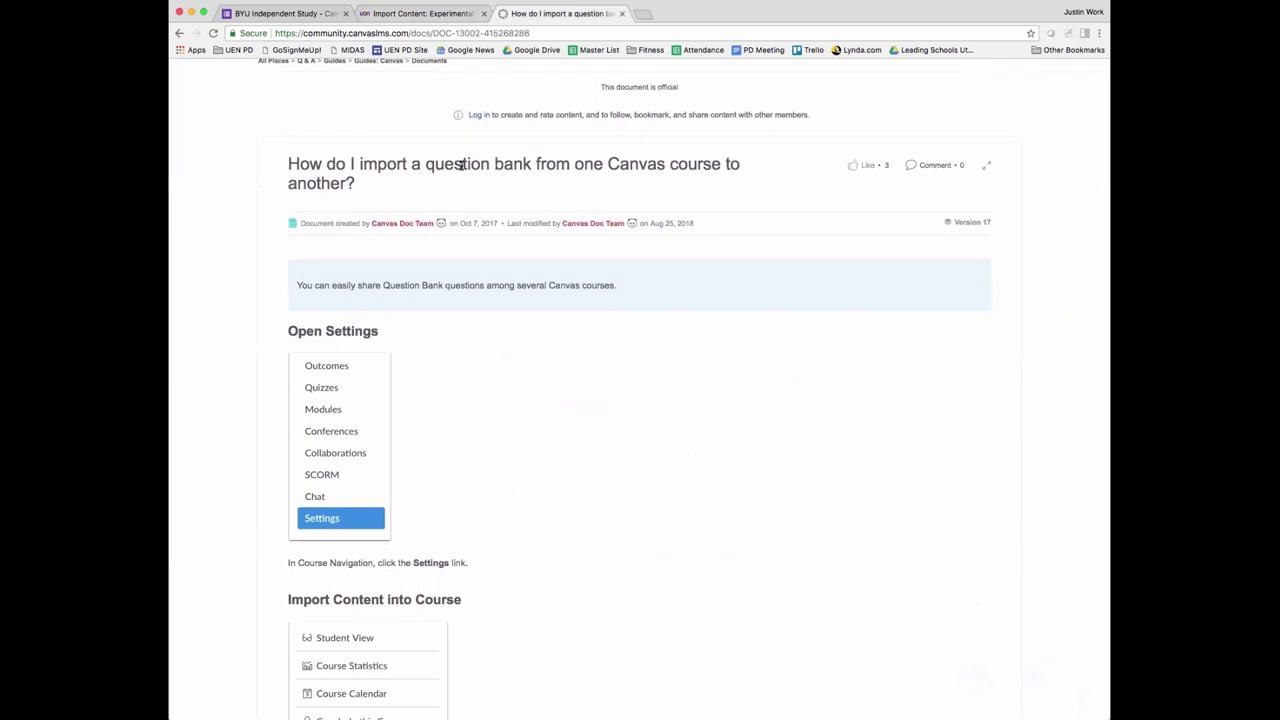
{"action": "left_click_drag", "start_coordinate": [444, 164], "coordinate": [664, 164]}
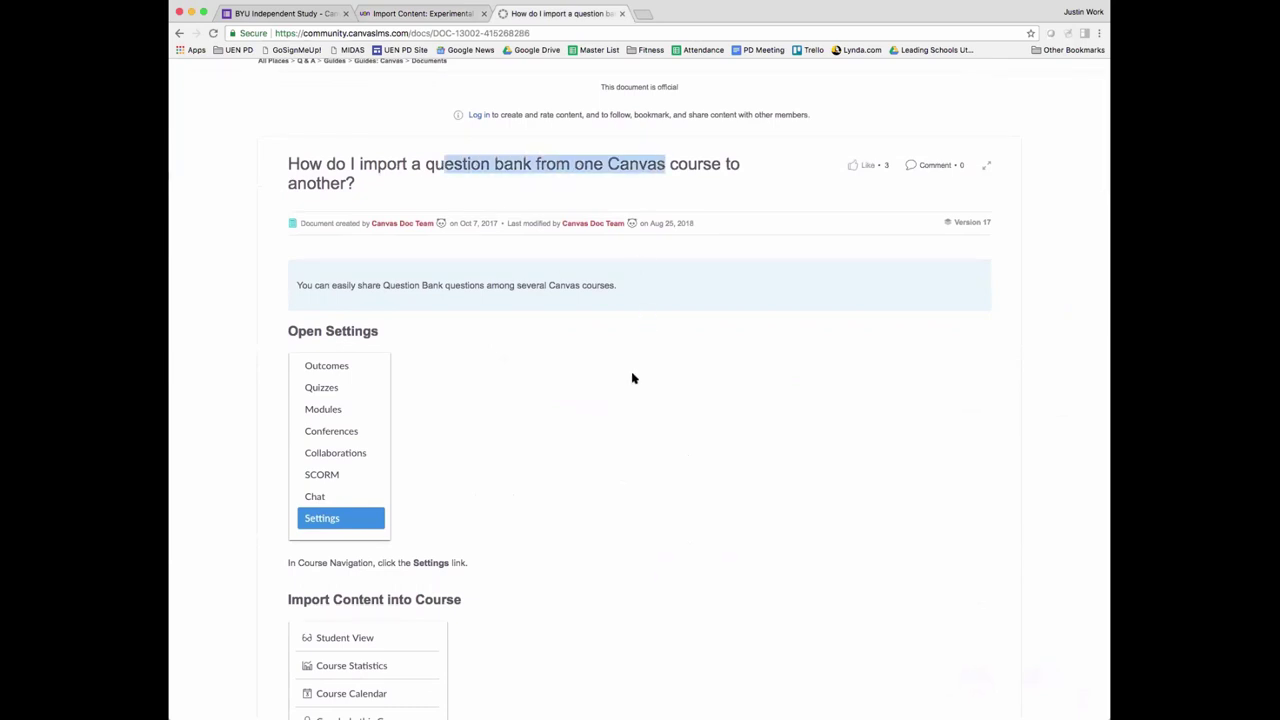
{"action": "scroll", "coordinate": [632, 378], "scroll_direction": "down", "scroll_amount": 5}
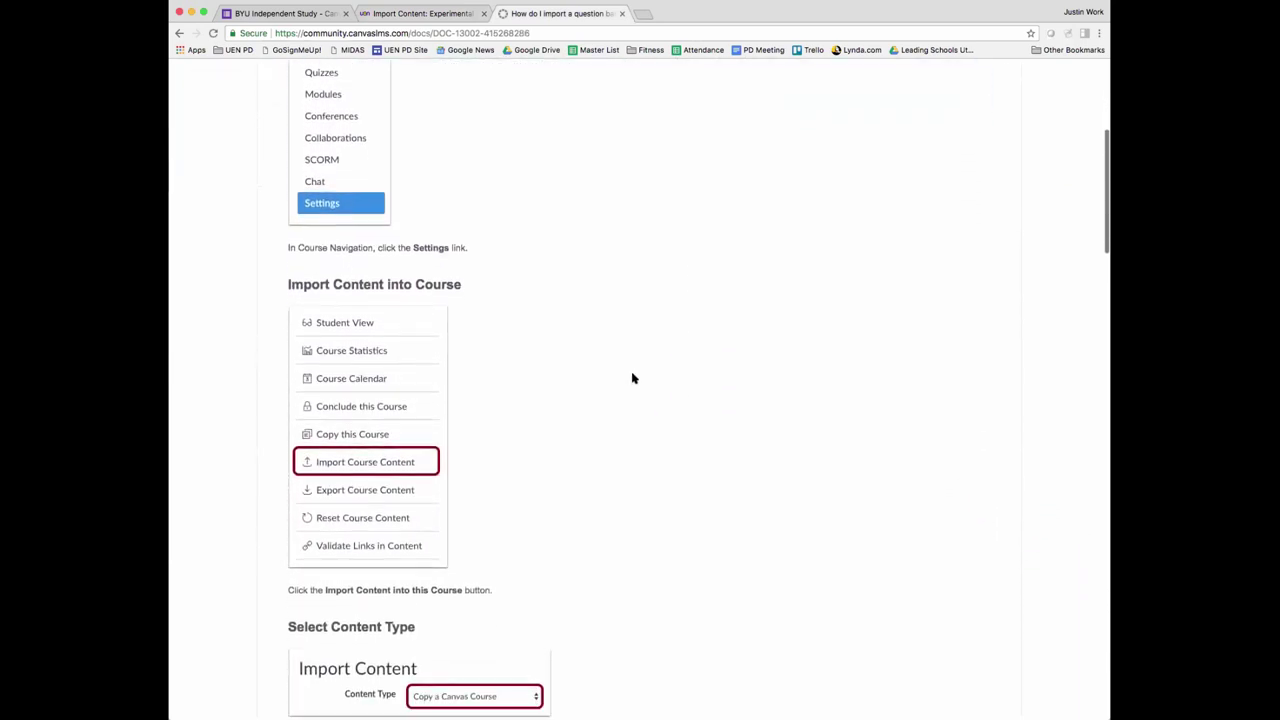
{"action": "scroll", "coordinate": [632, 378], "scroll_direction": "down", "scroll_amount": 3}
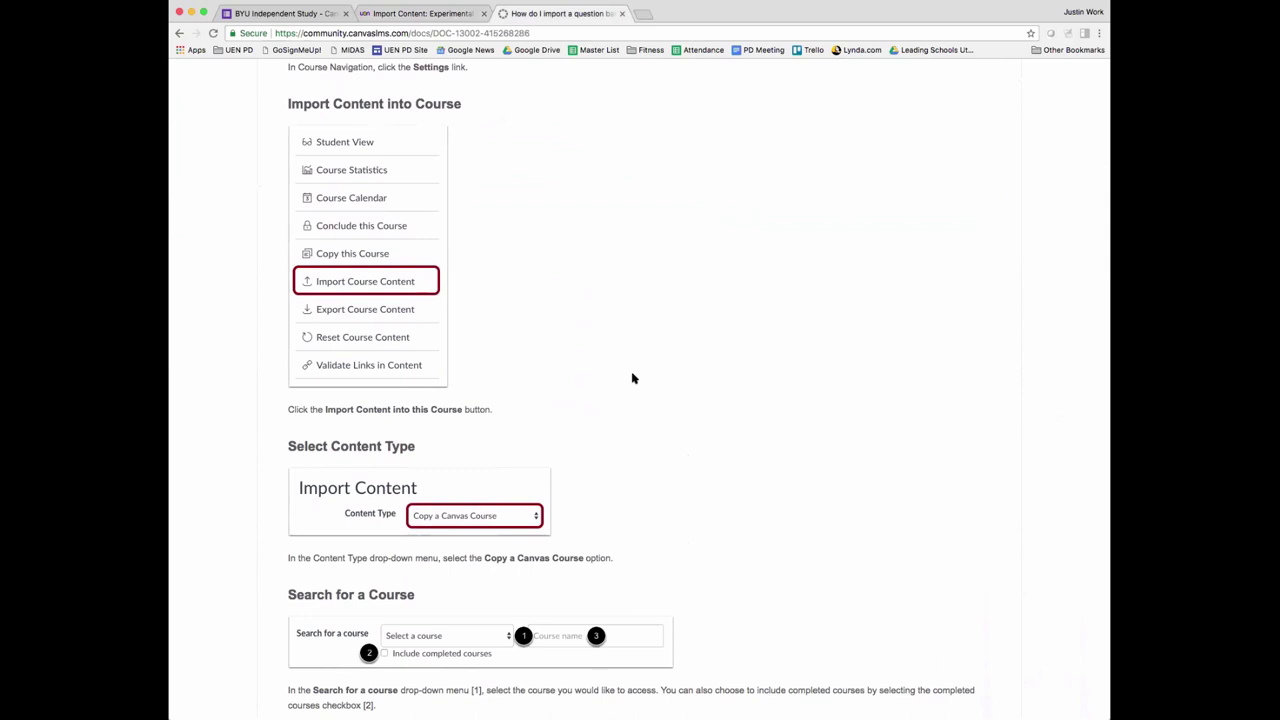
{"action": "left_click", "coordinate": [396, 12]}
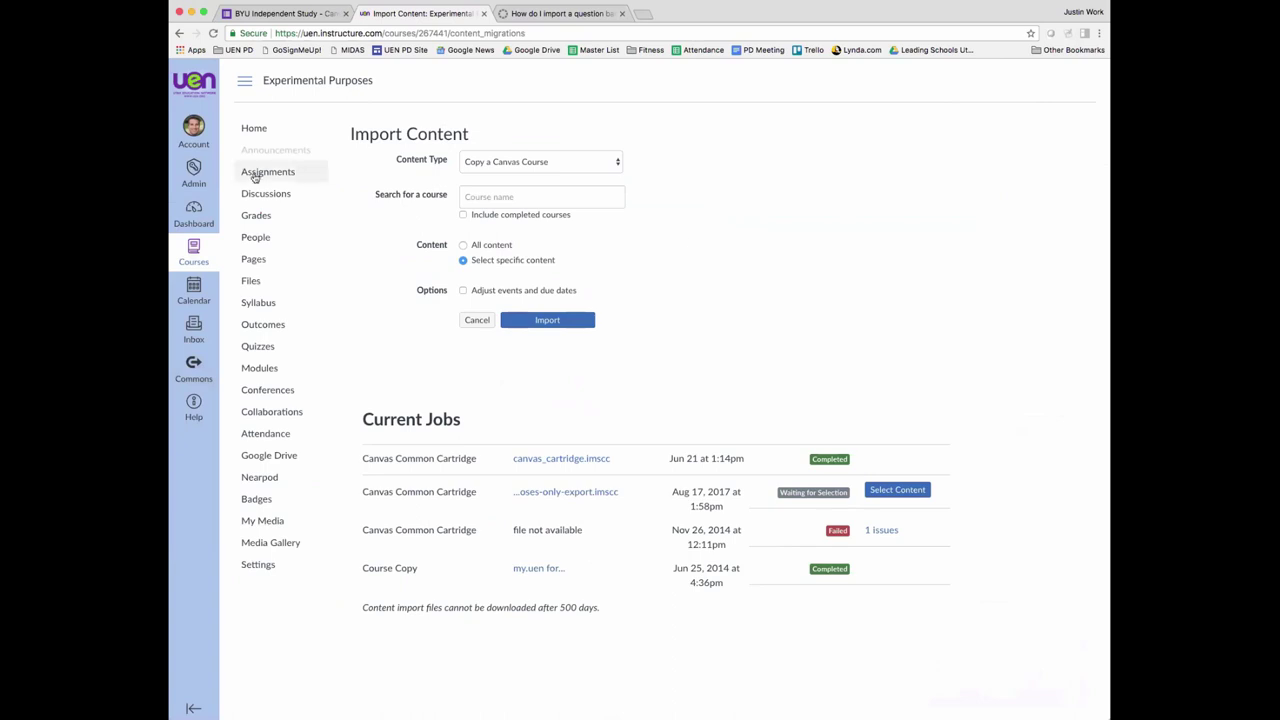
Reopen the BYU Commons Import Test course from the dashboard and look over its modules
{"action": "left_click", "coordinate": [194, 212]}
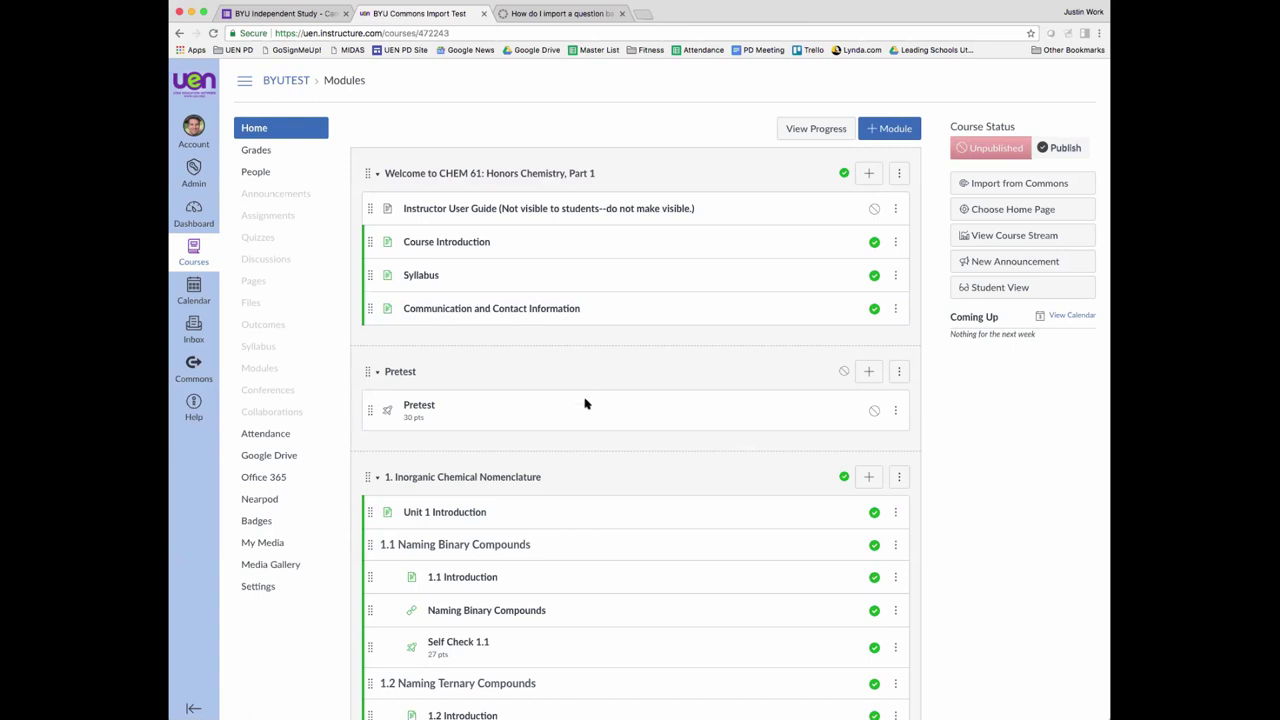
{"action": "scroll", "coordinate": [586, 405], "scroll_direction": "down", "scroll_amount": 2}
{"action": "scroll", "coordinate": [583, 414], "scroll_direction": "down", "scroll_amount": 2}
{"action": "scroll", "coordinate": [580, 408], "scroll_direction": "up", "scroll_amount": 4}
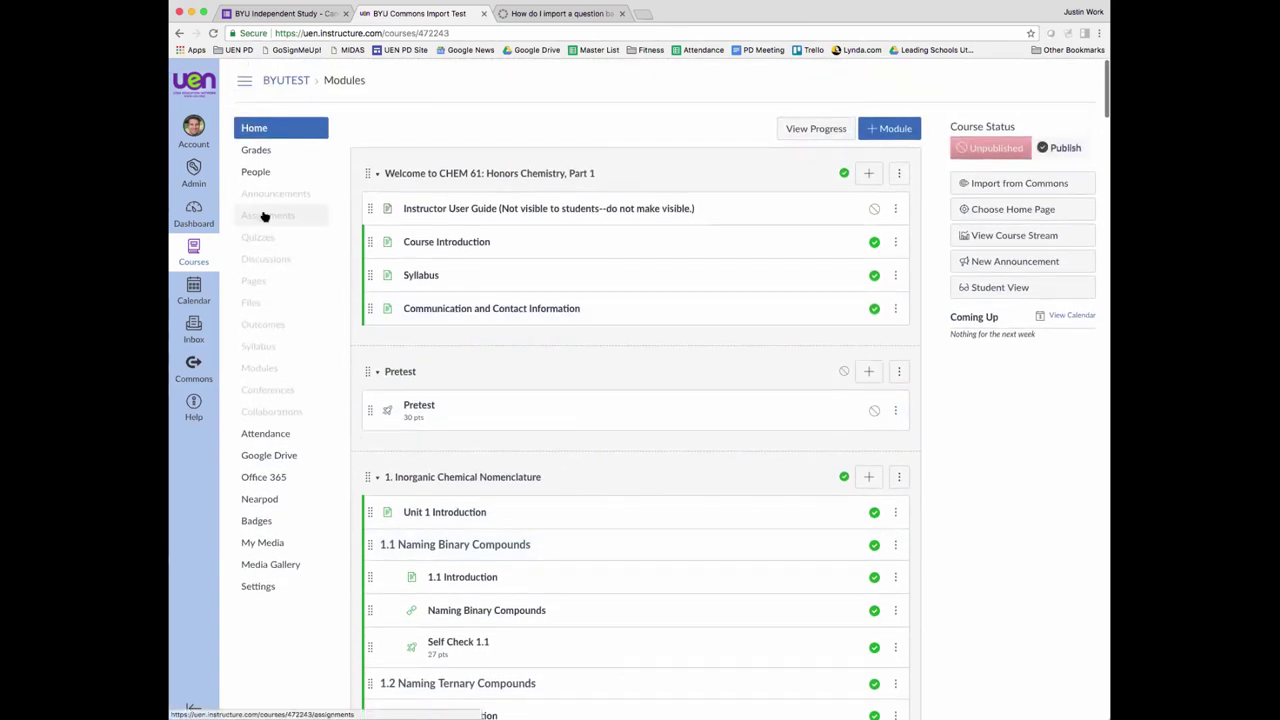
Review the course's assignment groups and their weights, collapsing and re-expanding the Final Exam group
{"action": "left_click", "coordinate": [266, 214]}
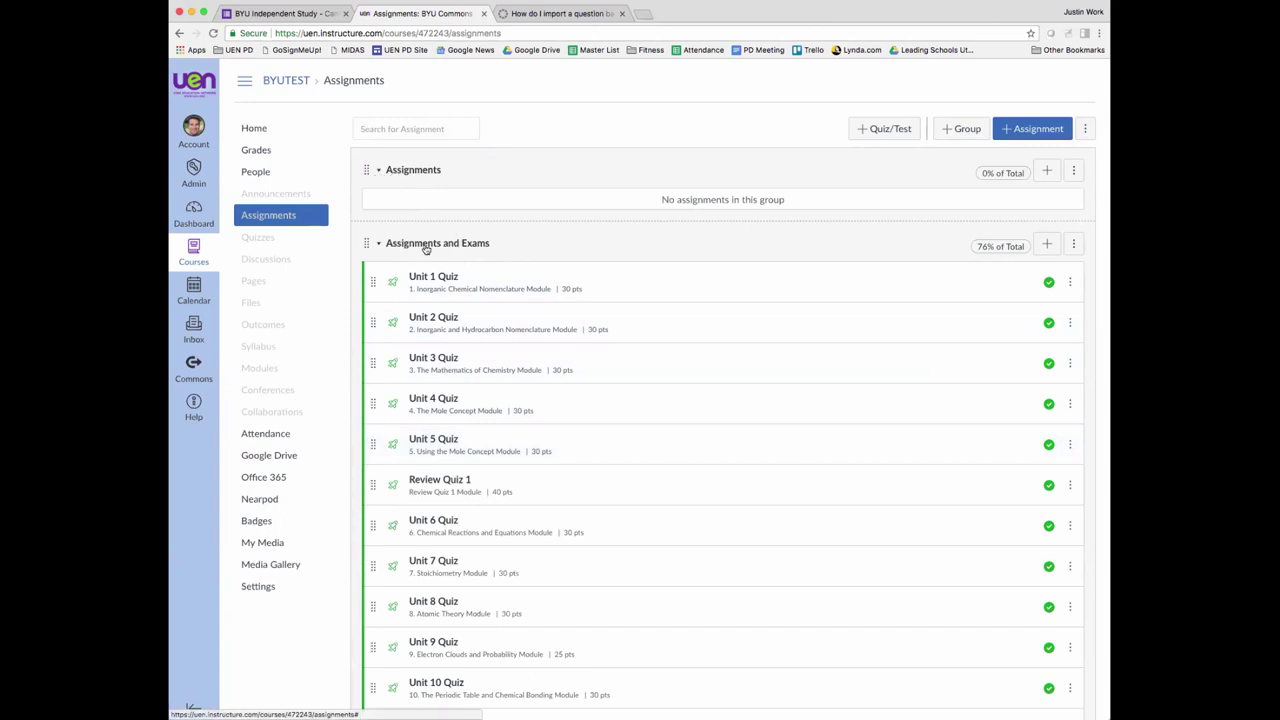
{"action": "scroll", "coordinate": [478, 244], "scroll_direction": "down", "scroll_amount": 5}
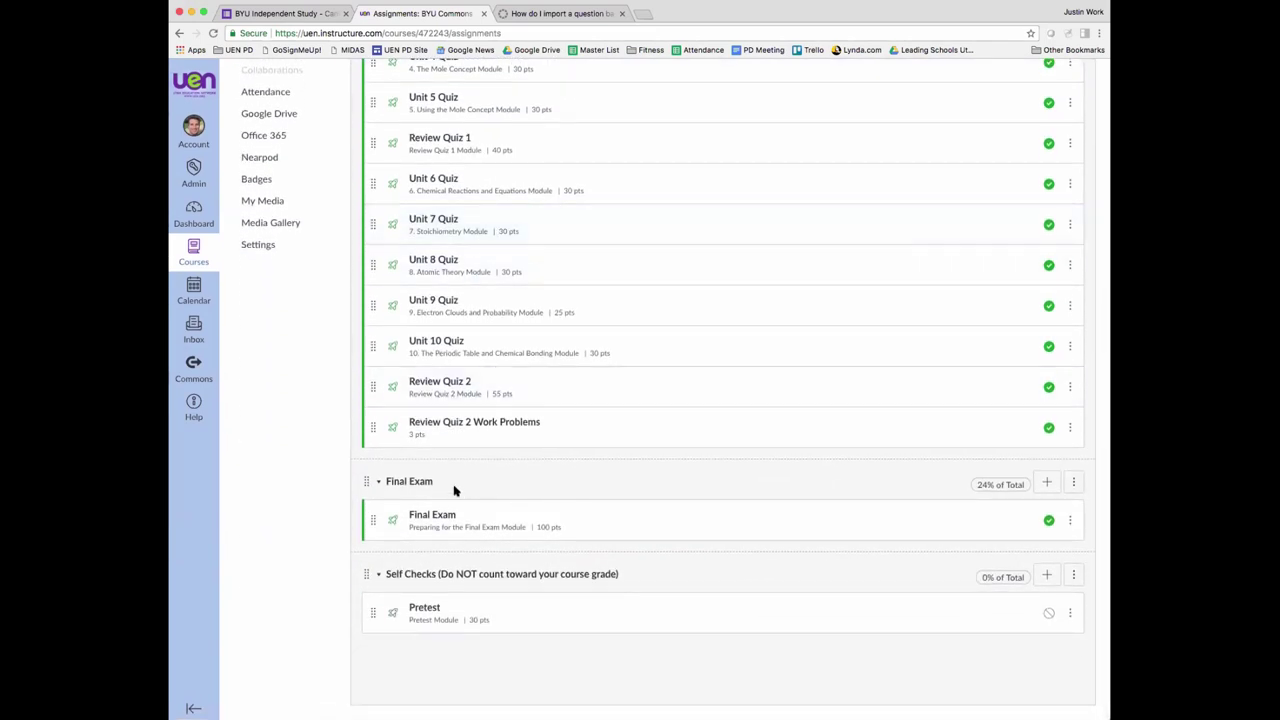
{"action": "left_click", "coordinate": [376, 484]}
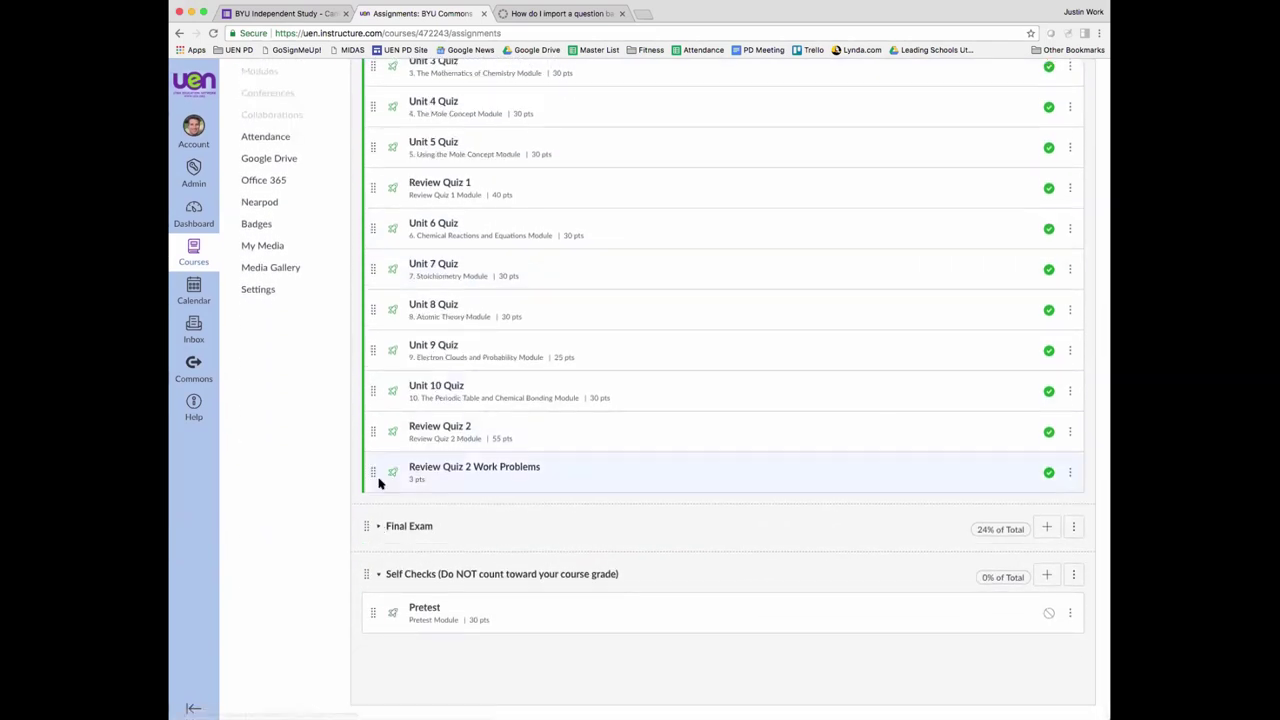
{"action": "left_click", "coordinate": [380, 528]}
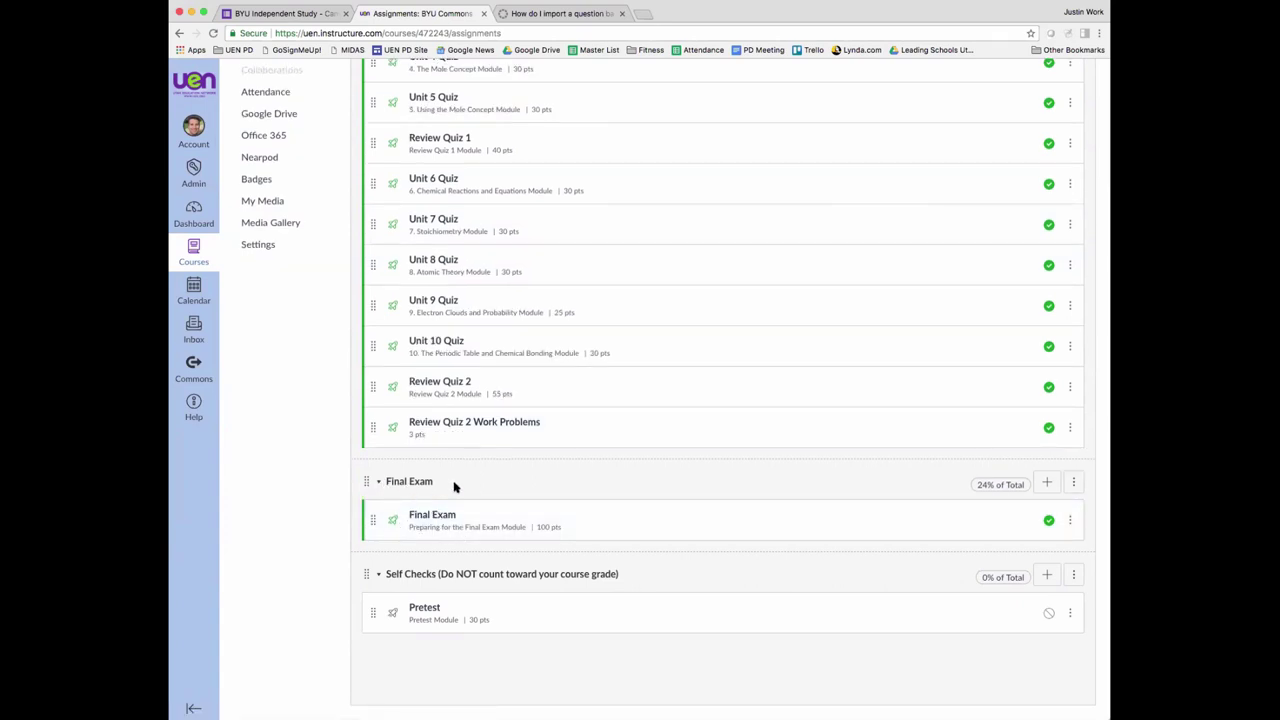
{"action": "scroll", "coordinate": [455, 487], "scroll_direction": "up", "scroll_amount": 6}
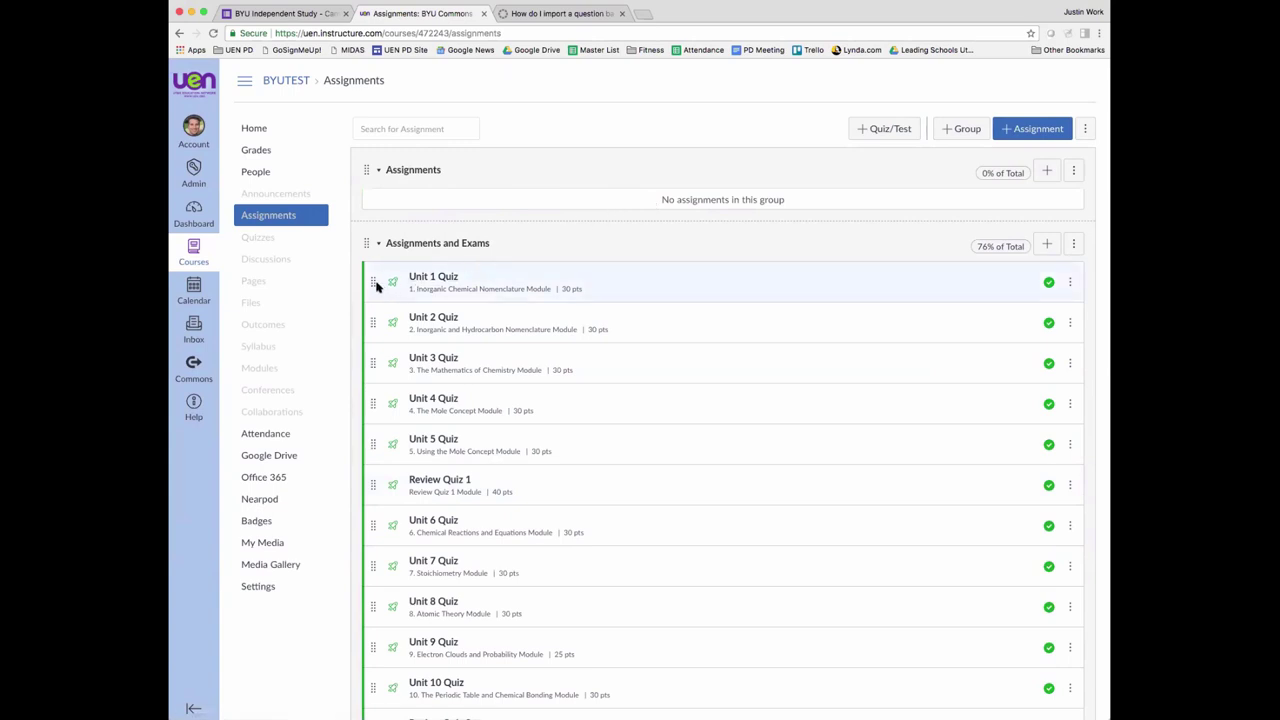
Move Unit 1 Quiz from Assignments and Exams into the Assignments group, return it, and move it into Assignments again
{"action": "left_click_drag", "start_coordinate": [374, 284], "coordinate": [383, 207]}
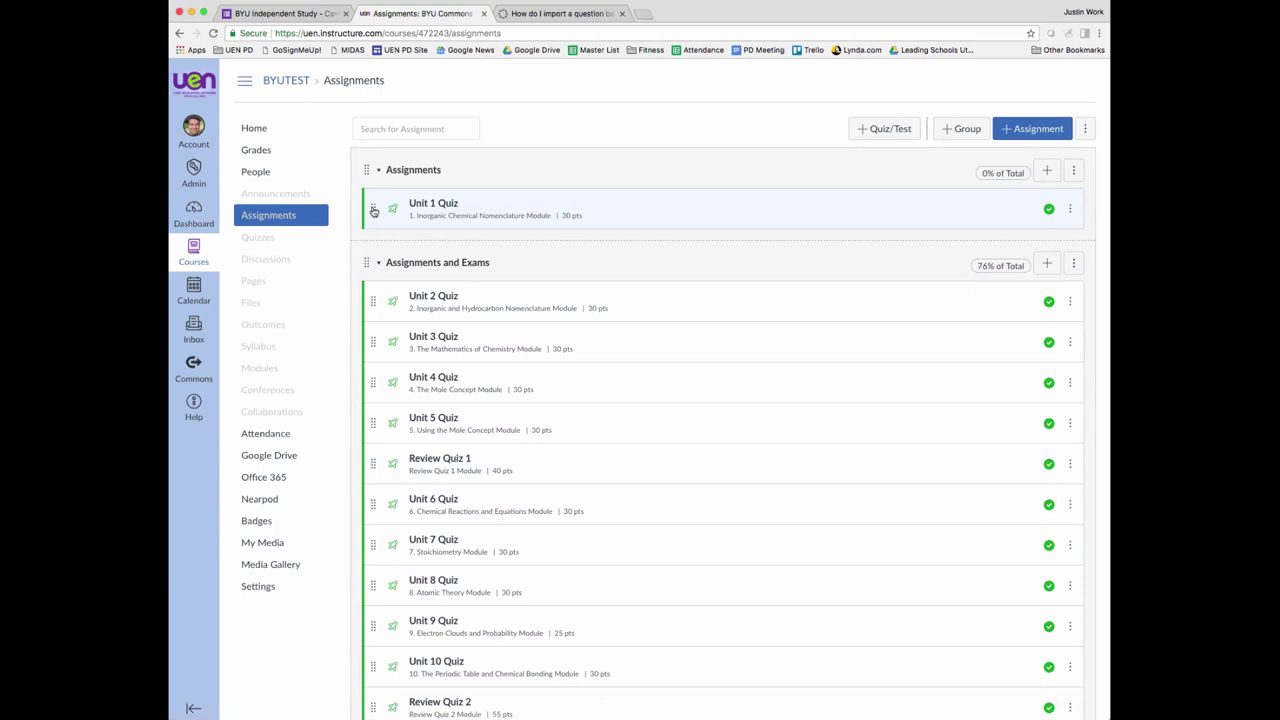
{"action": "left_click_drag", "start_coordinate": [373, 210], "coordinate": [374, 278]}
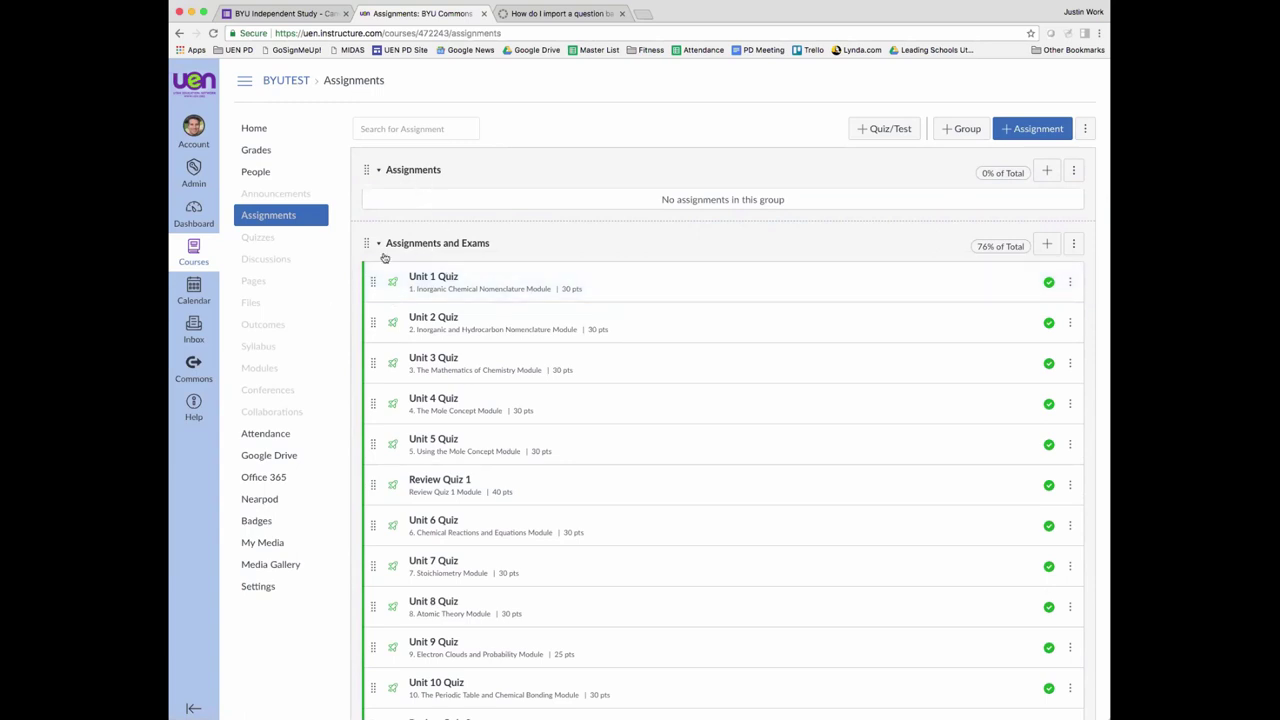
{"action": "left_click_drag", "start_coordinate": [372, 284], "coordinate": [381, 203]}
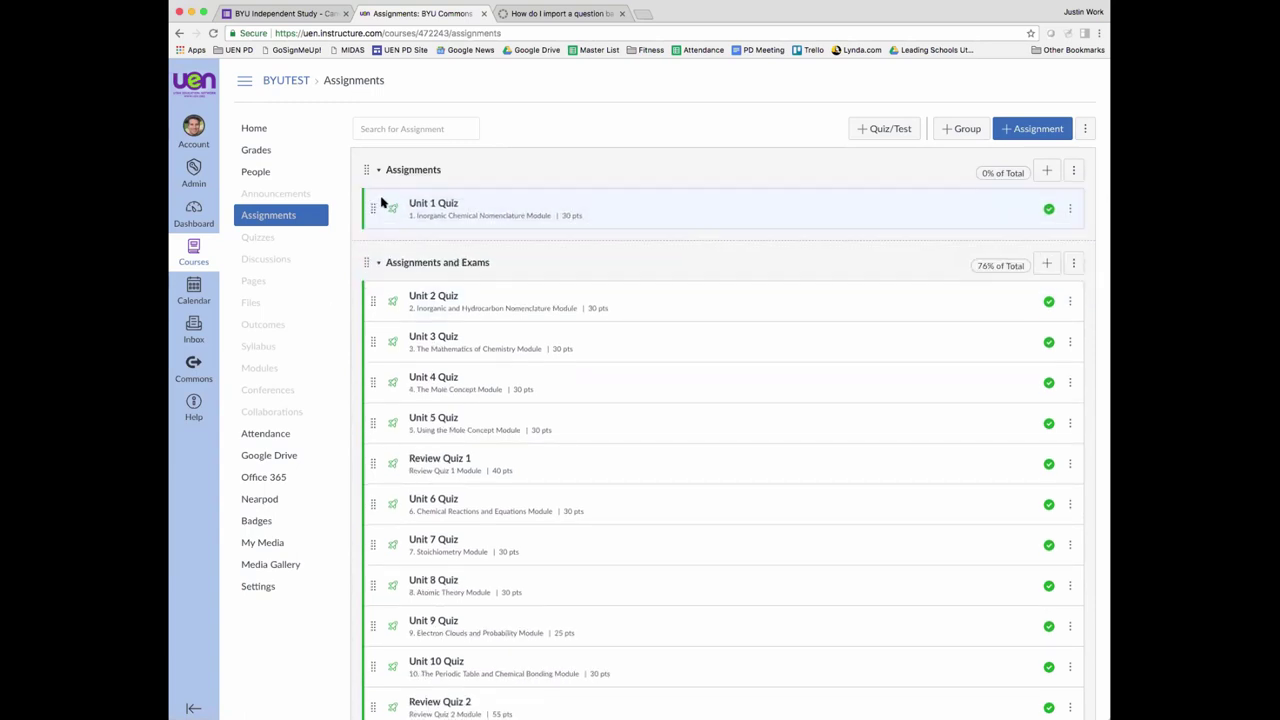